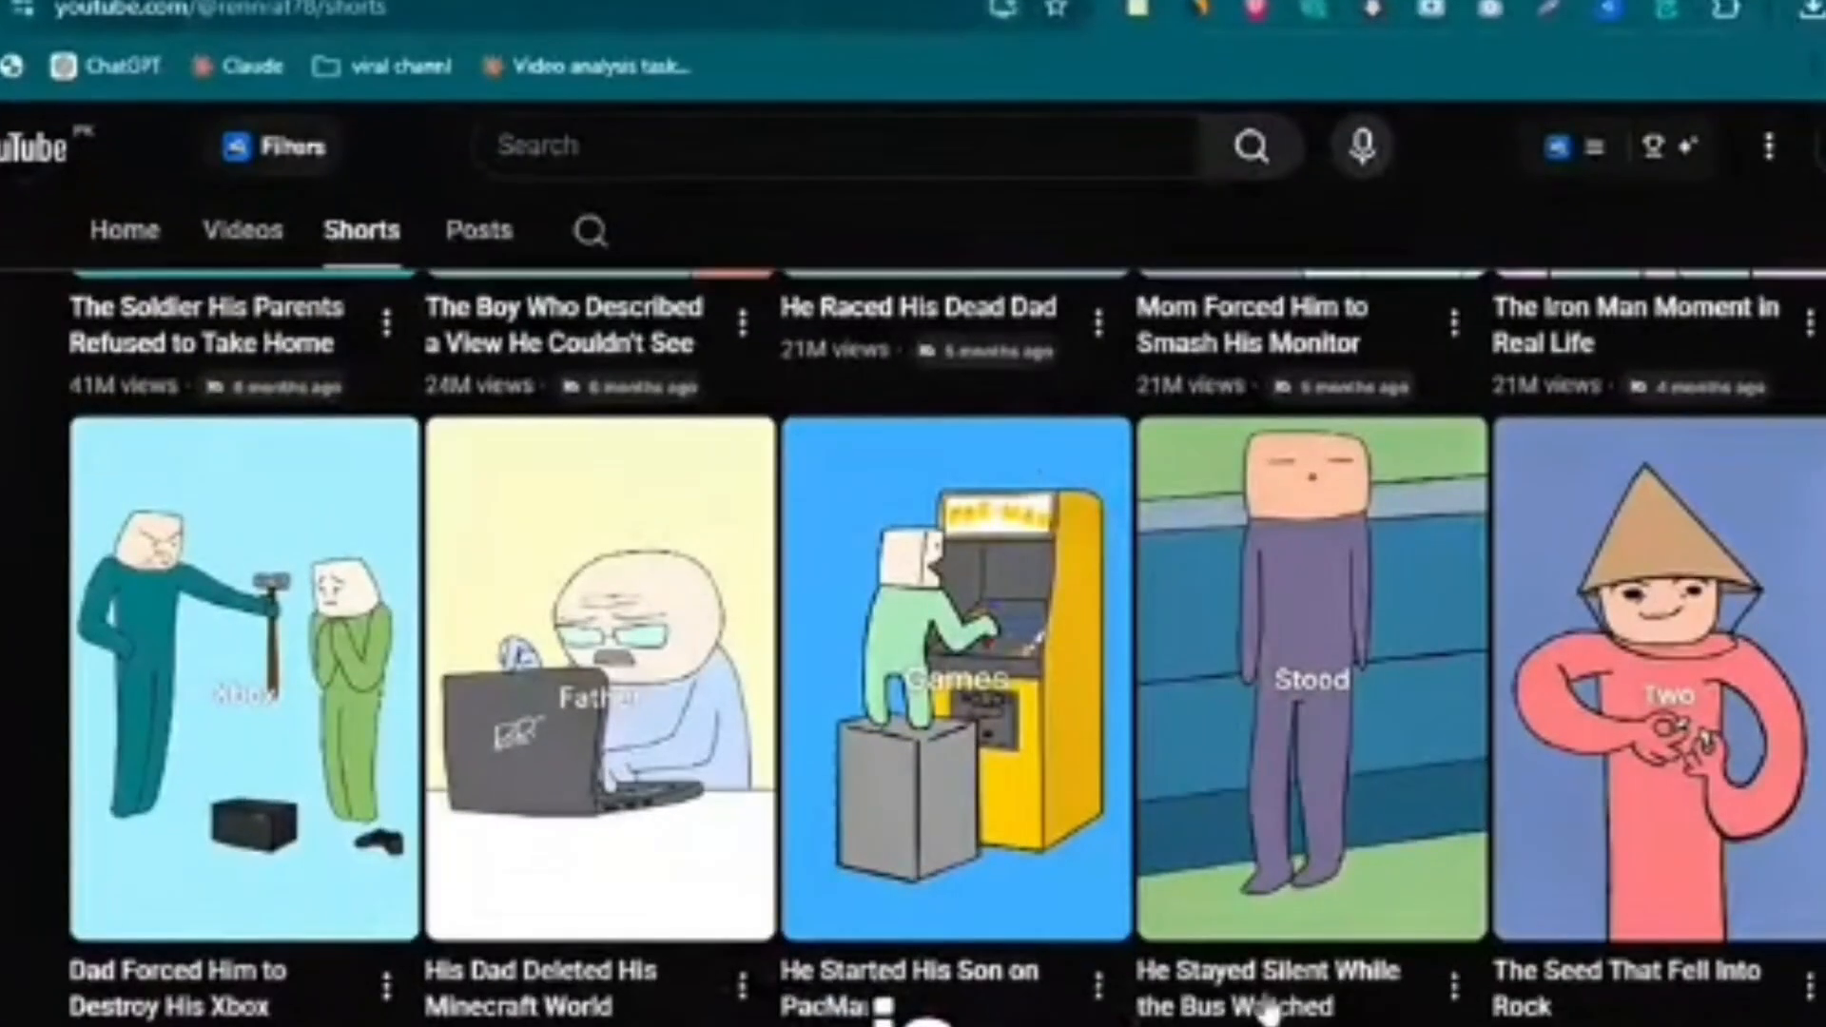
# - Look through the YouTube channel's Shorts, checking their titles, cartoon thumbnails and view counts
pyautogui.scroll(-5, 255, 994)
pyautogui.scroll(-2, 255, 994)
pyautogui.scroll(-5, 1602, 921)
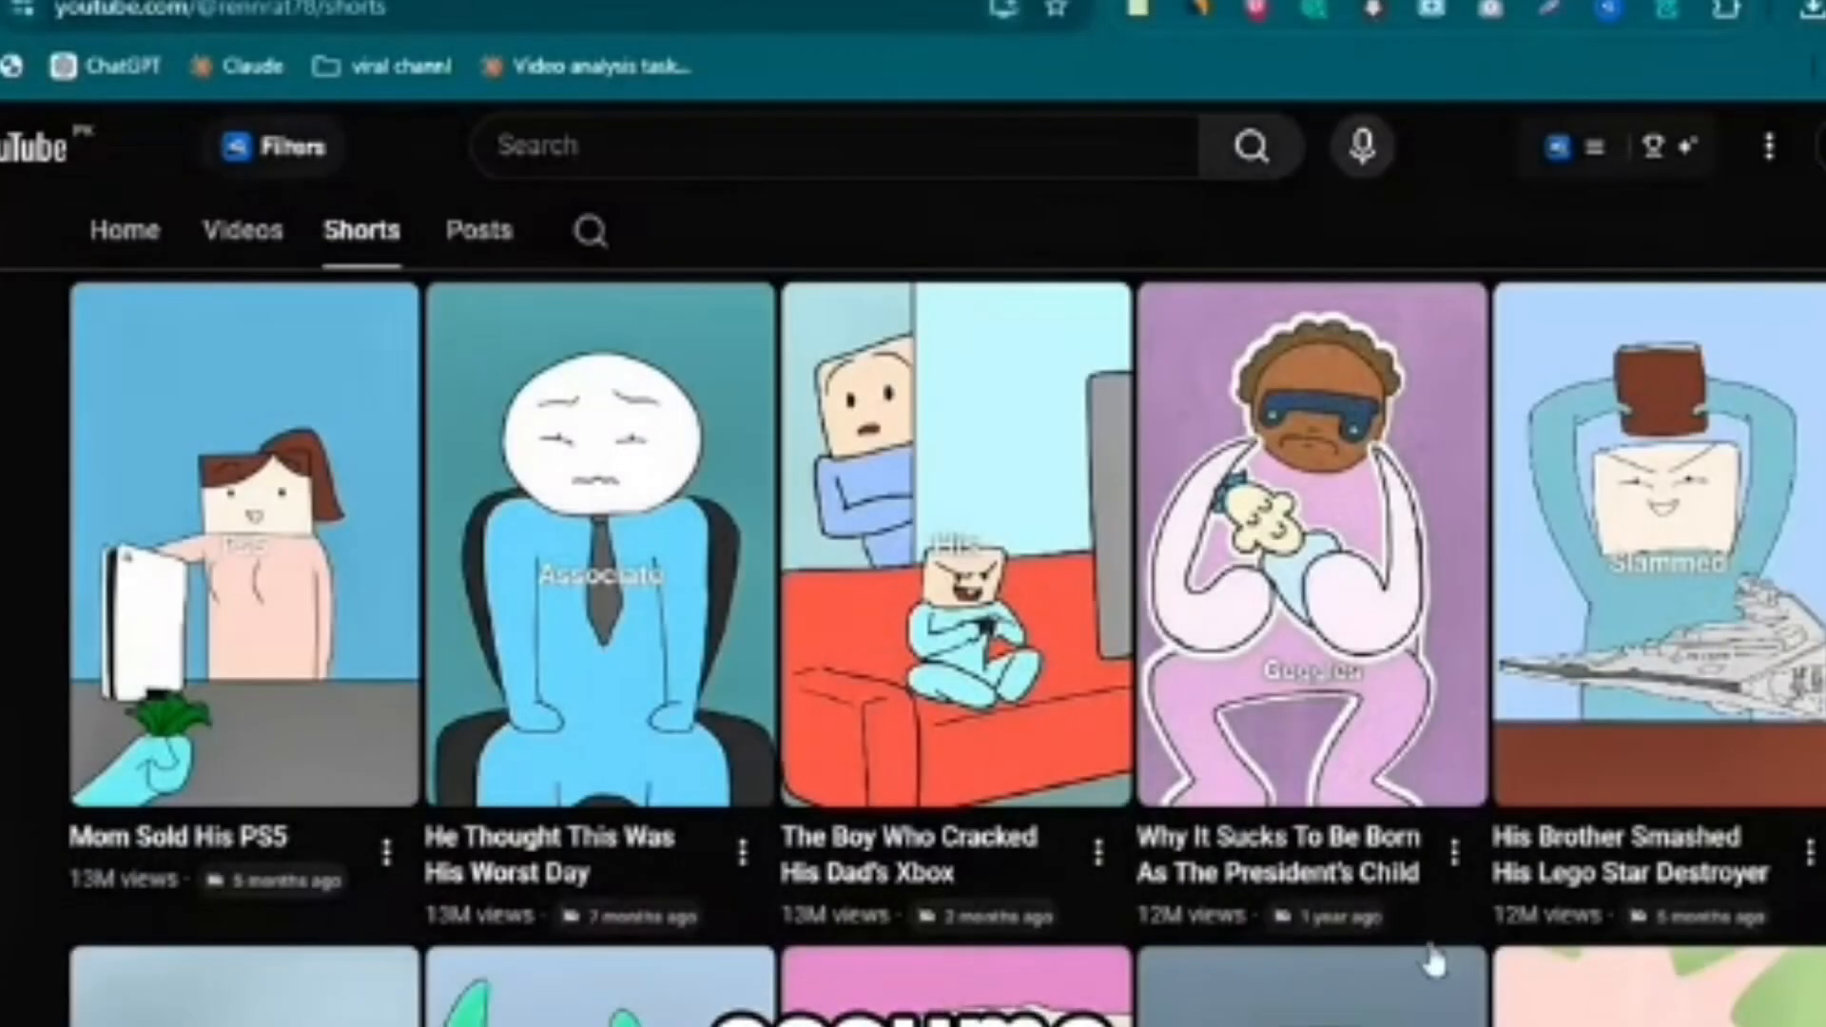
pyautogui.scroll(-10, 1678, 919)
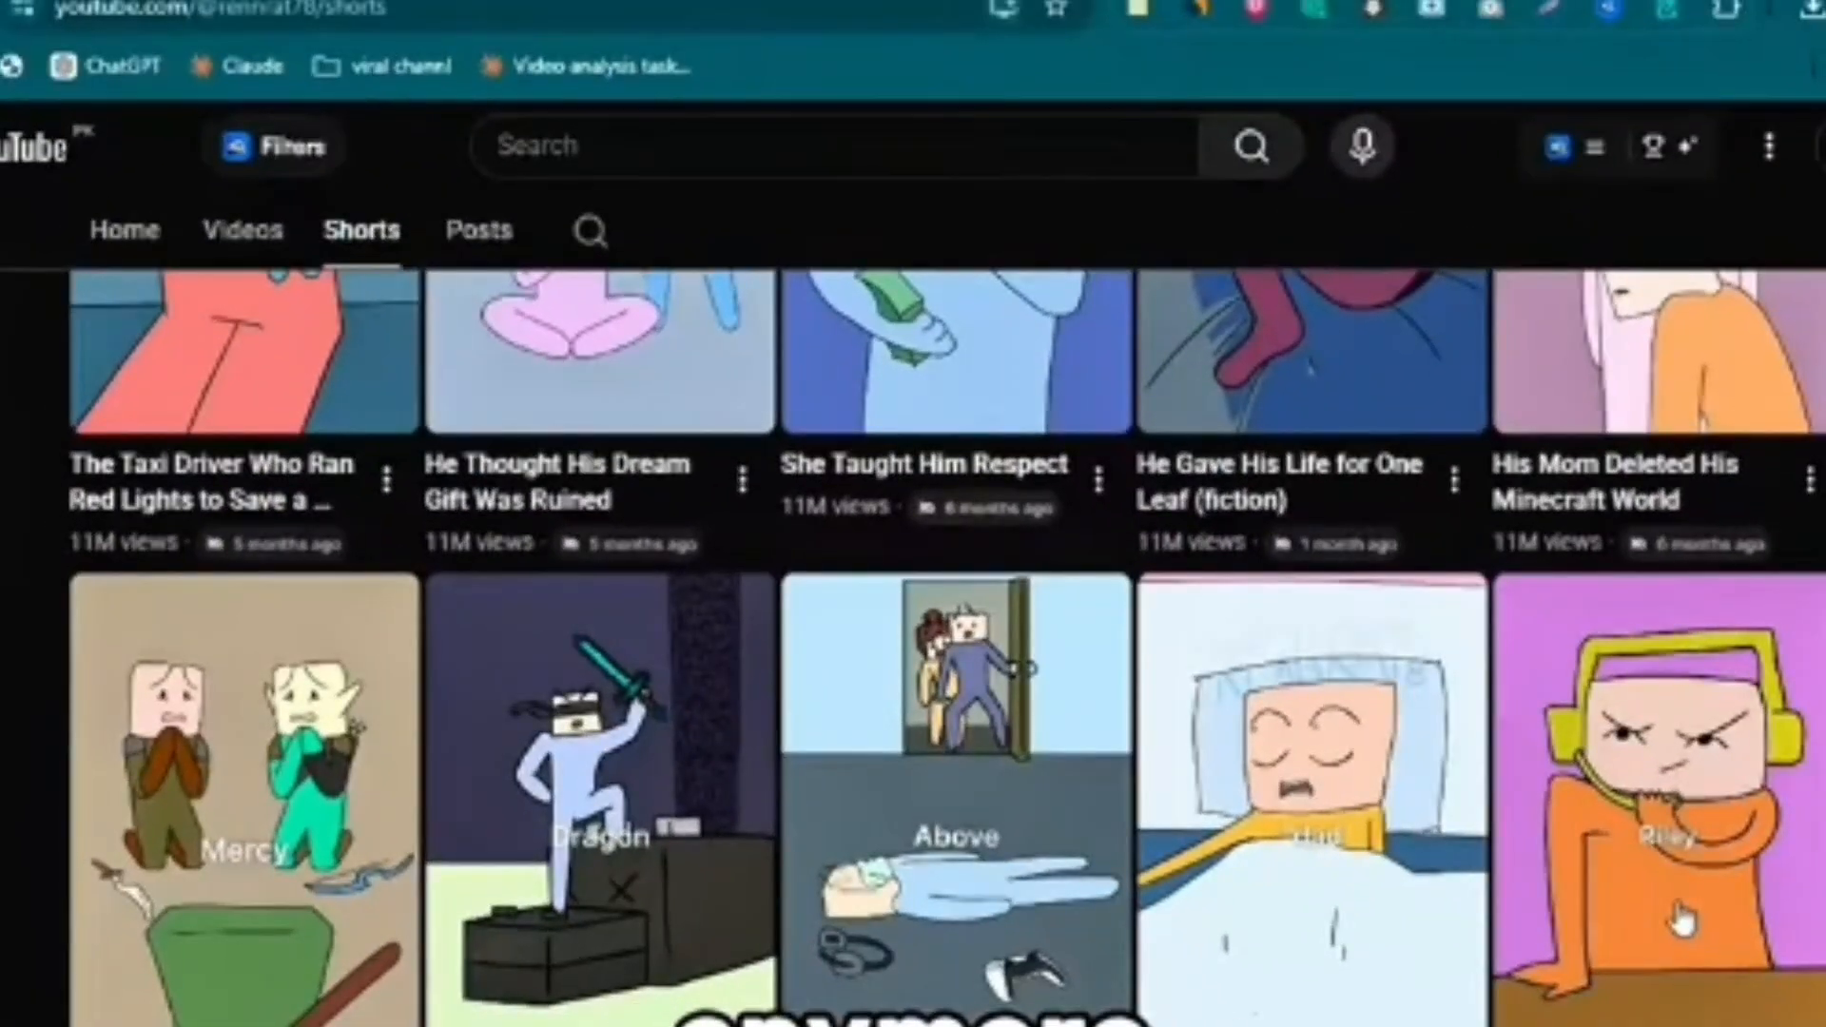
pyautogui.scroll(3, 1678, 919)
pyautogui.scroll(-5, 1679, 920)
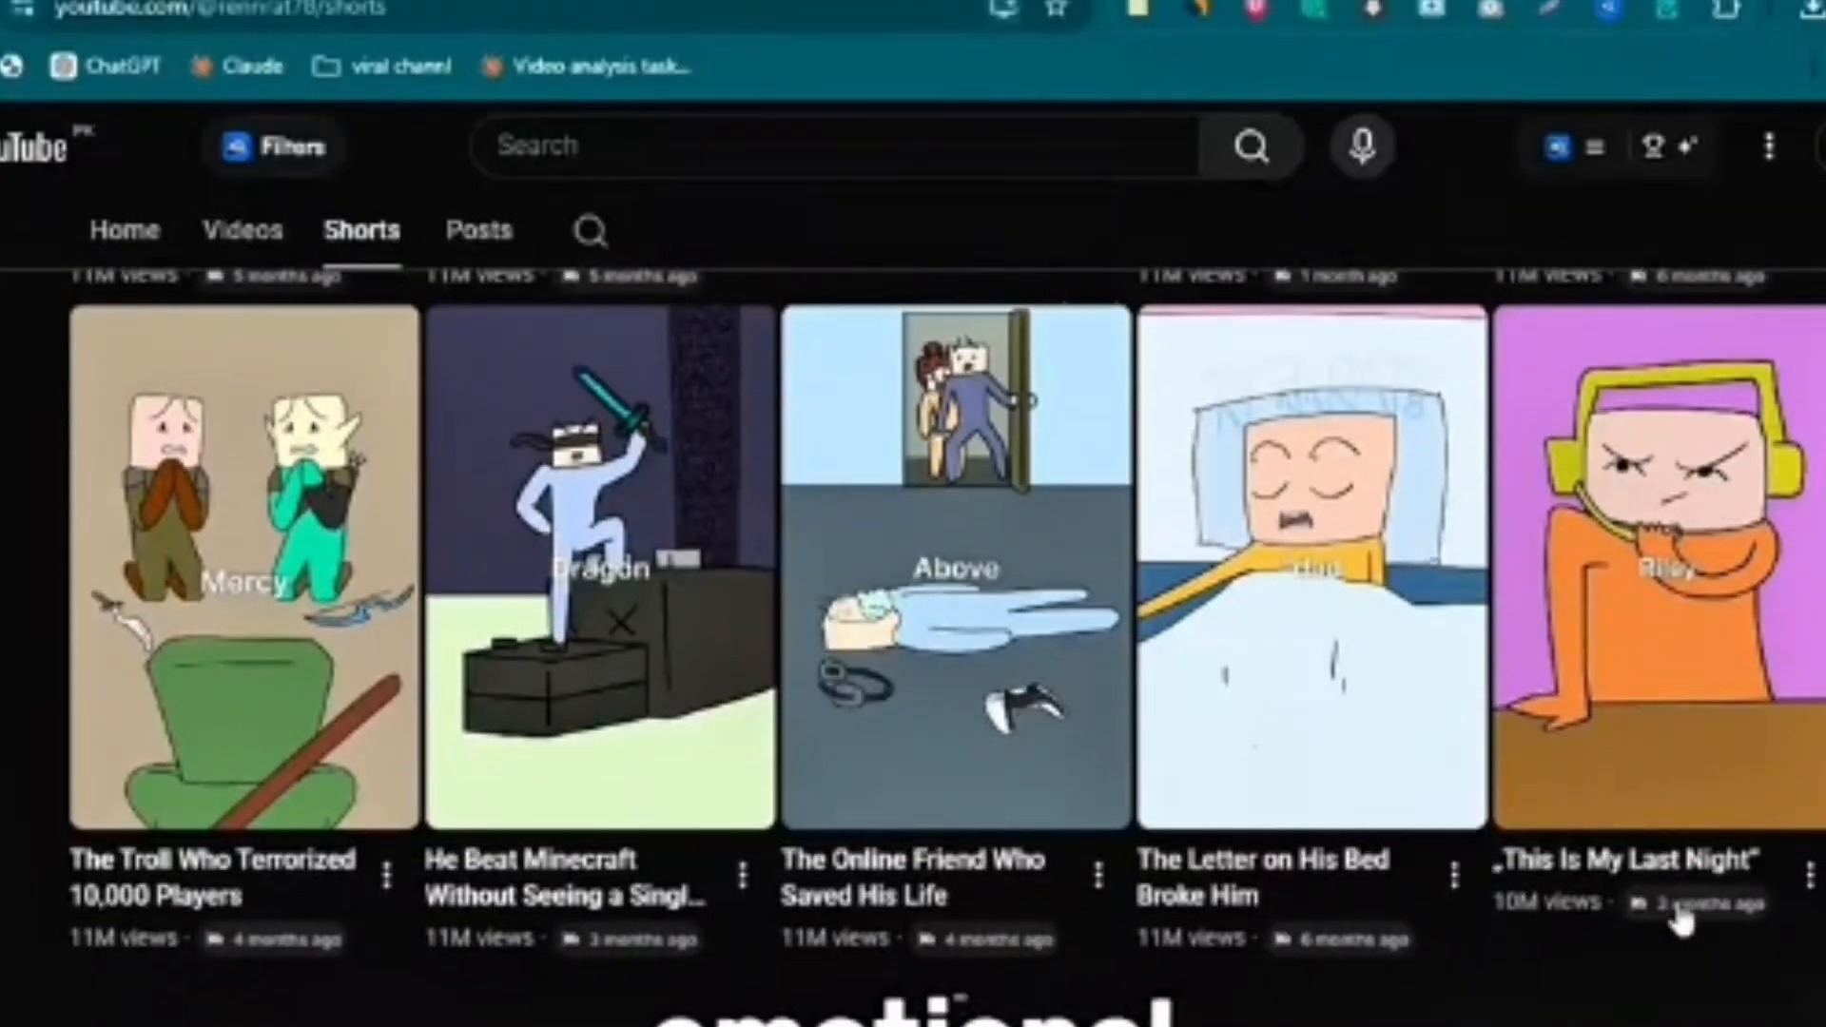
pyautogui.scroll(-5, 1680, 920)
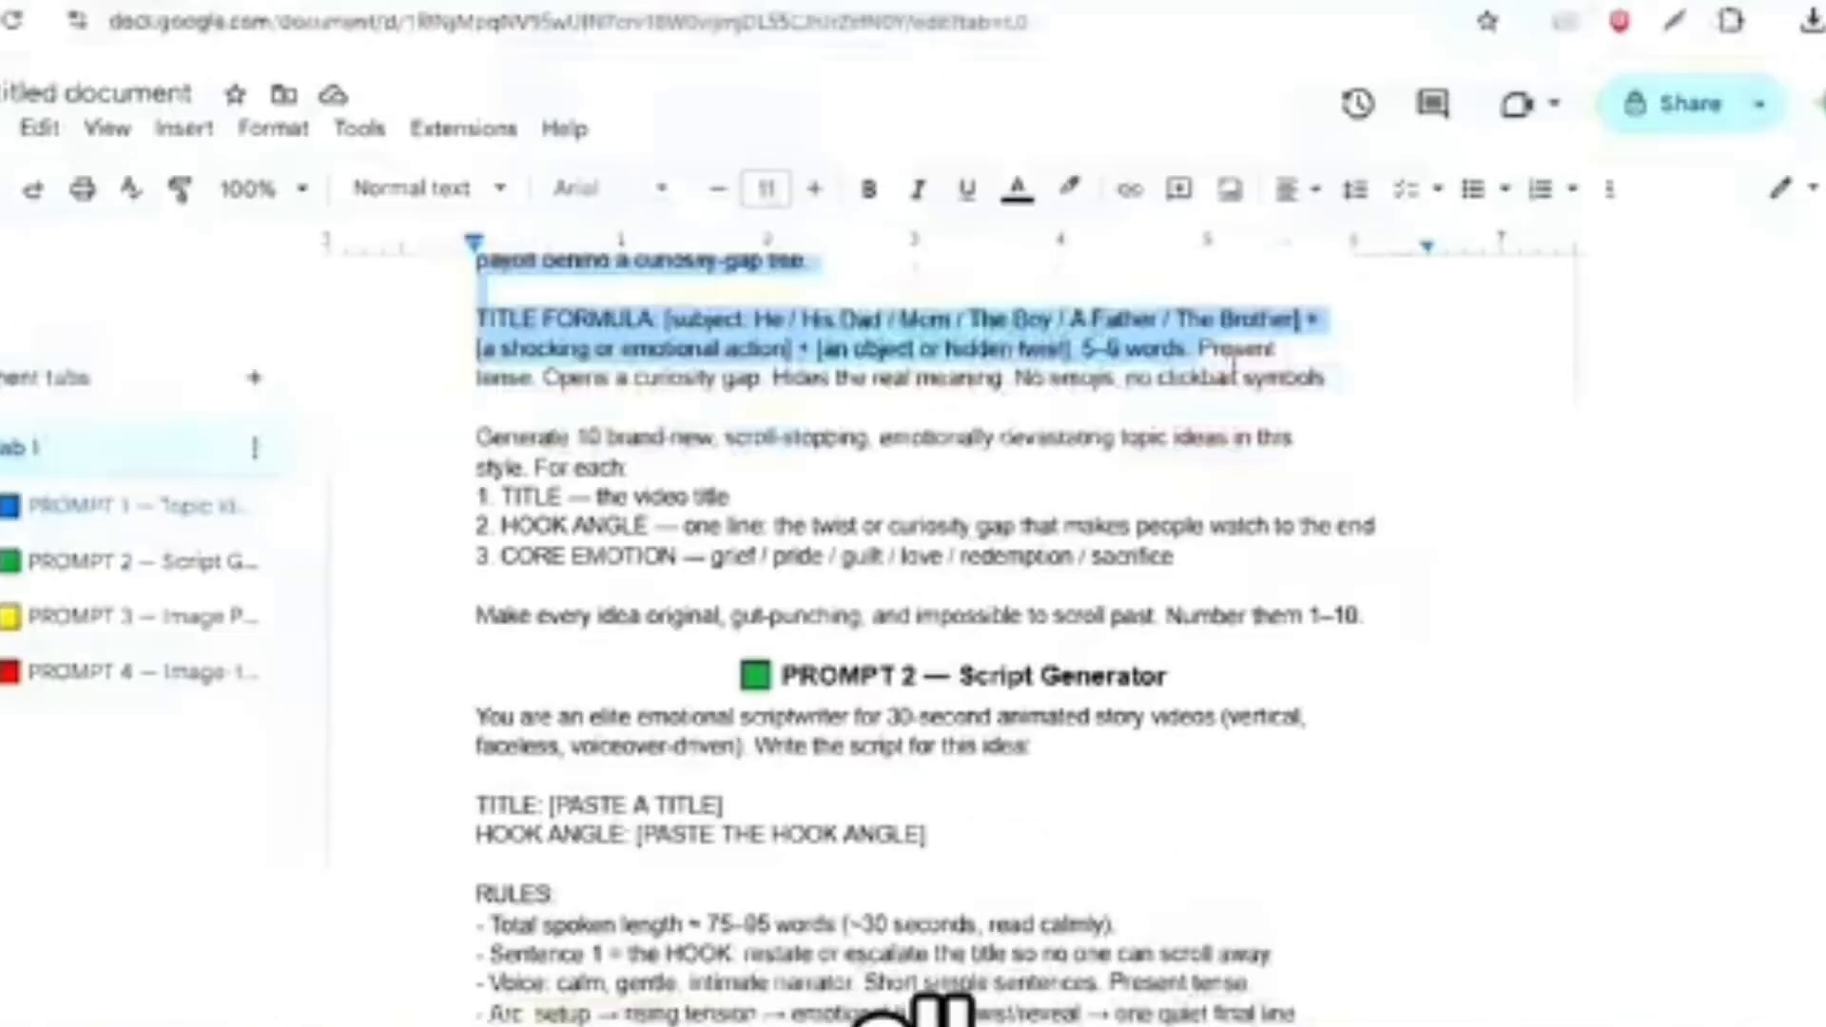
# - Copy the PROMPT 1 Topic Idea Generator text from the Google Docs document and send it in a new Claude chat
pyautogui.scroll(1, 1471, 653)
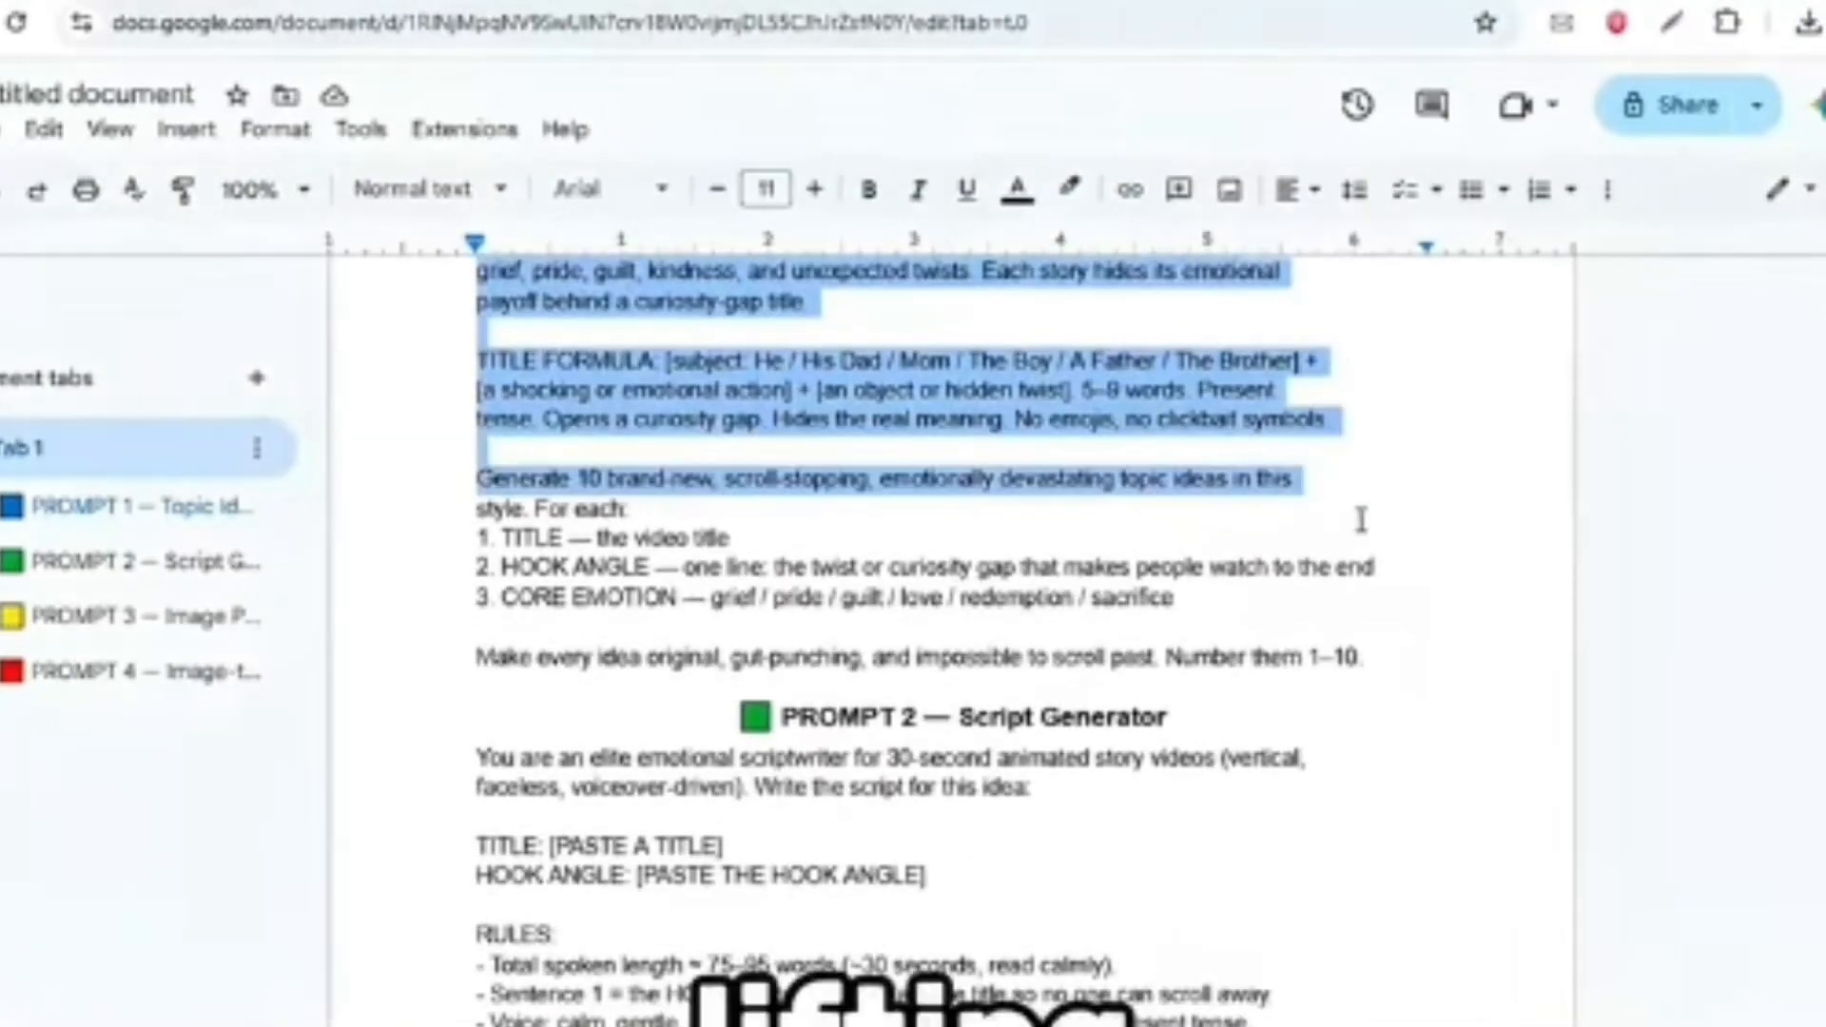
pyautogui.rightClick(679, 398)
pyautogui.click(752, 306)
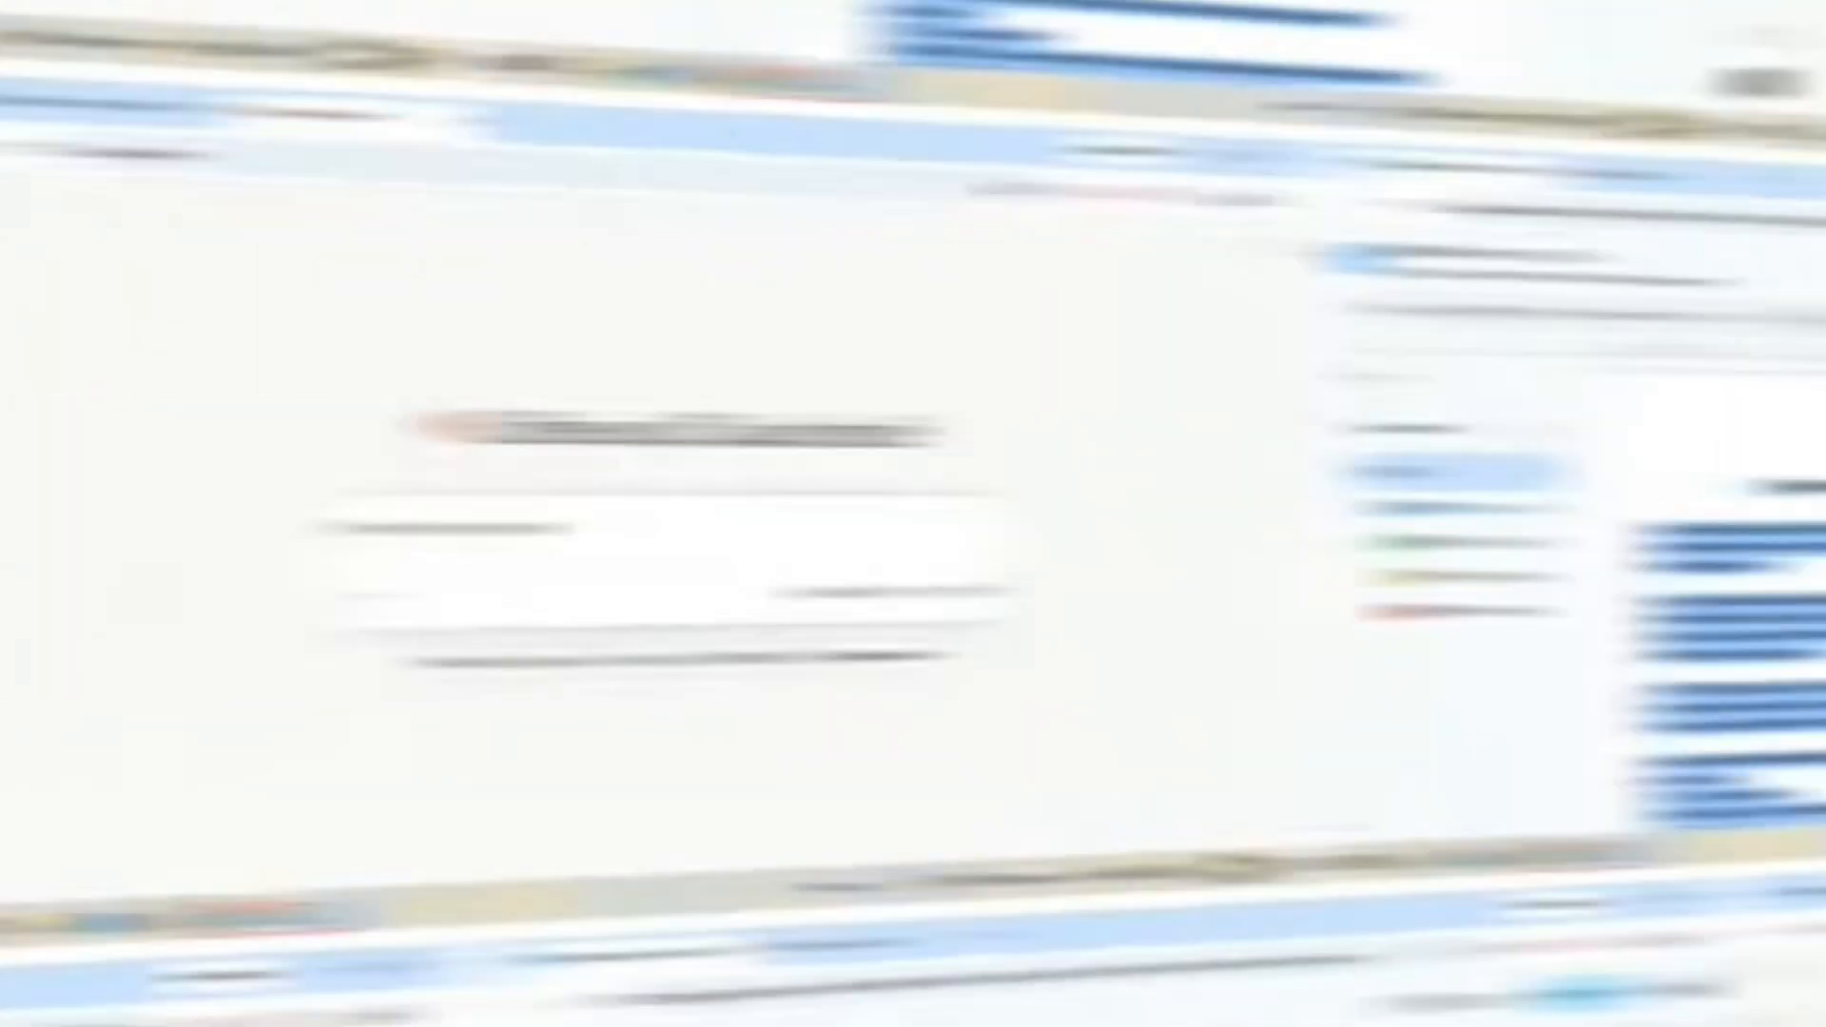
pyautogui.hotkey('ctrl', 'v')
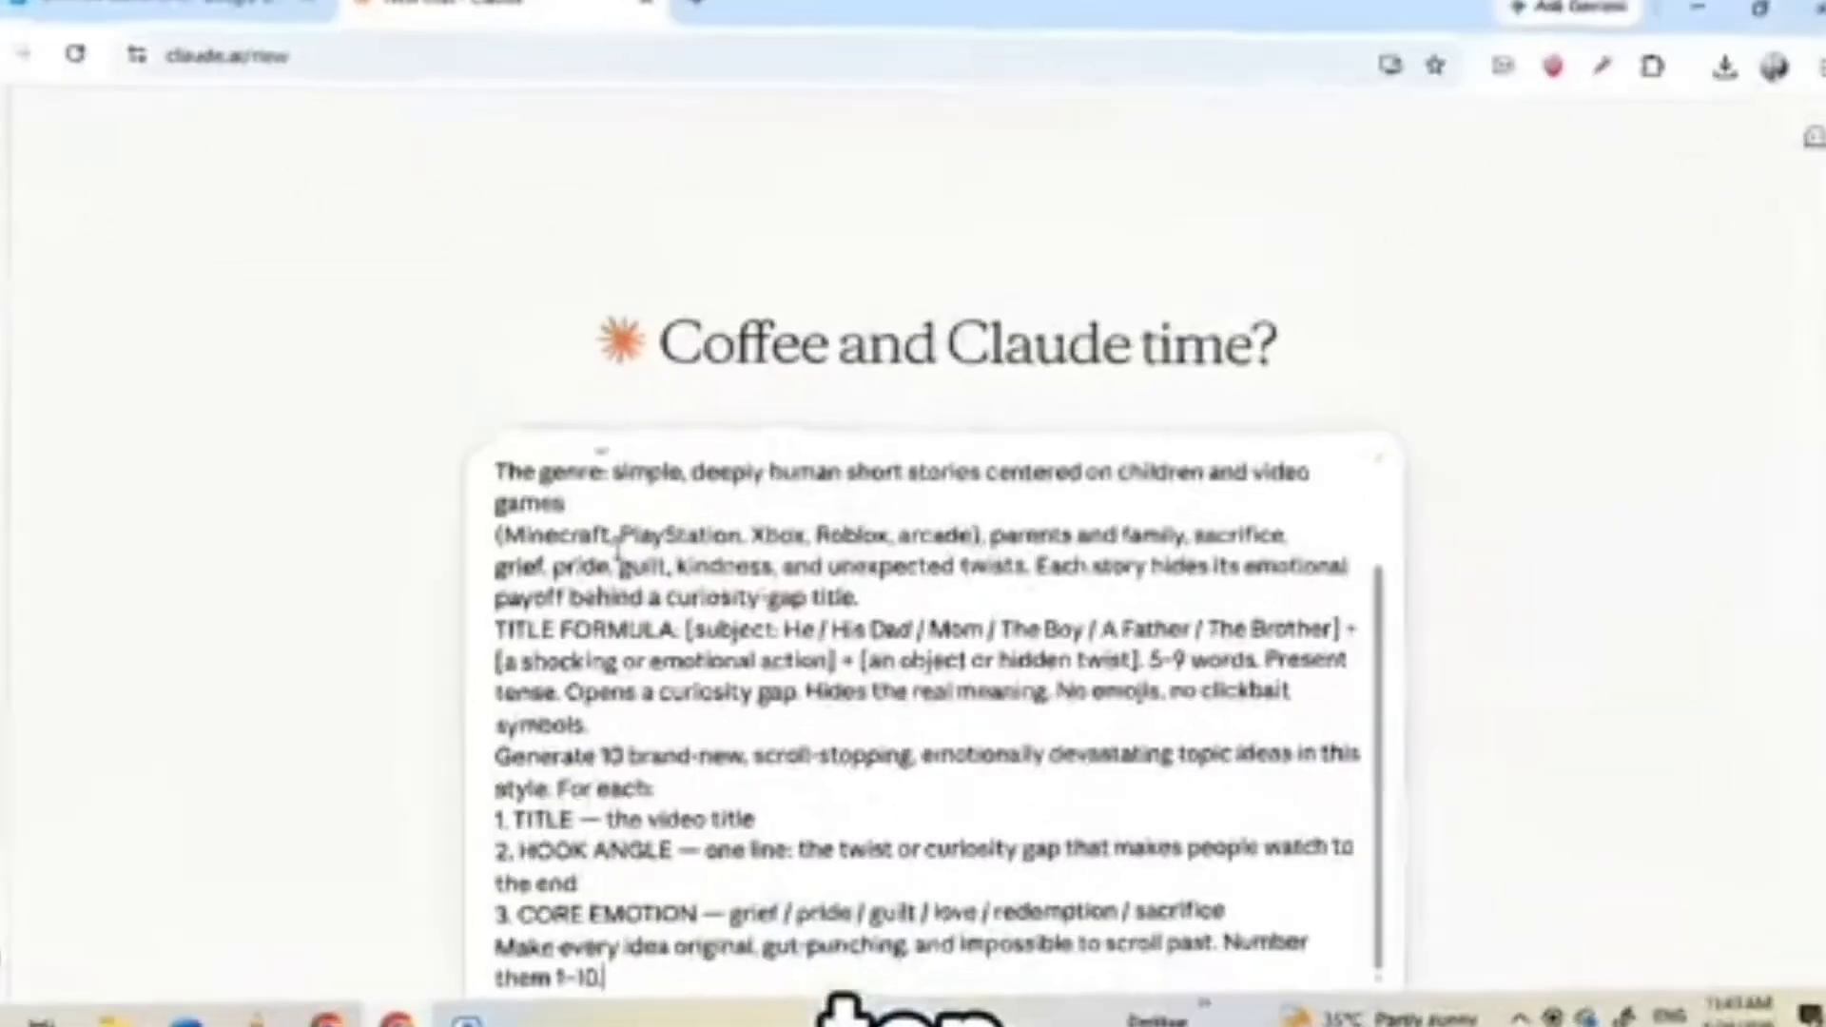
pyautogui.press('Return')
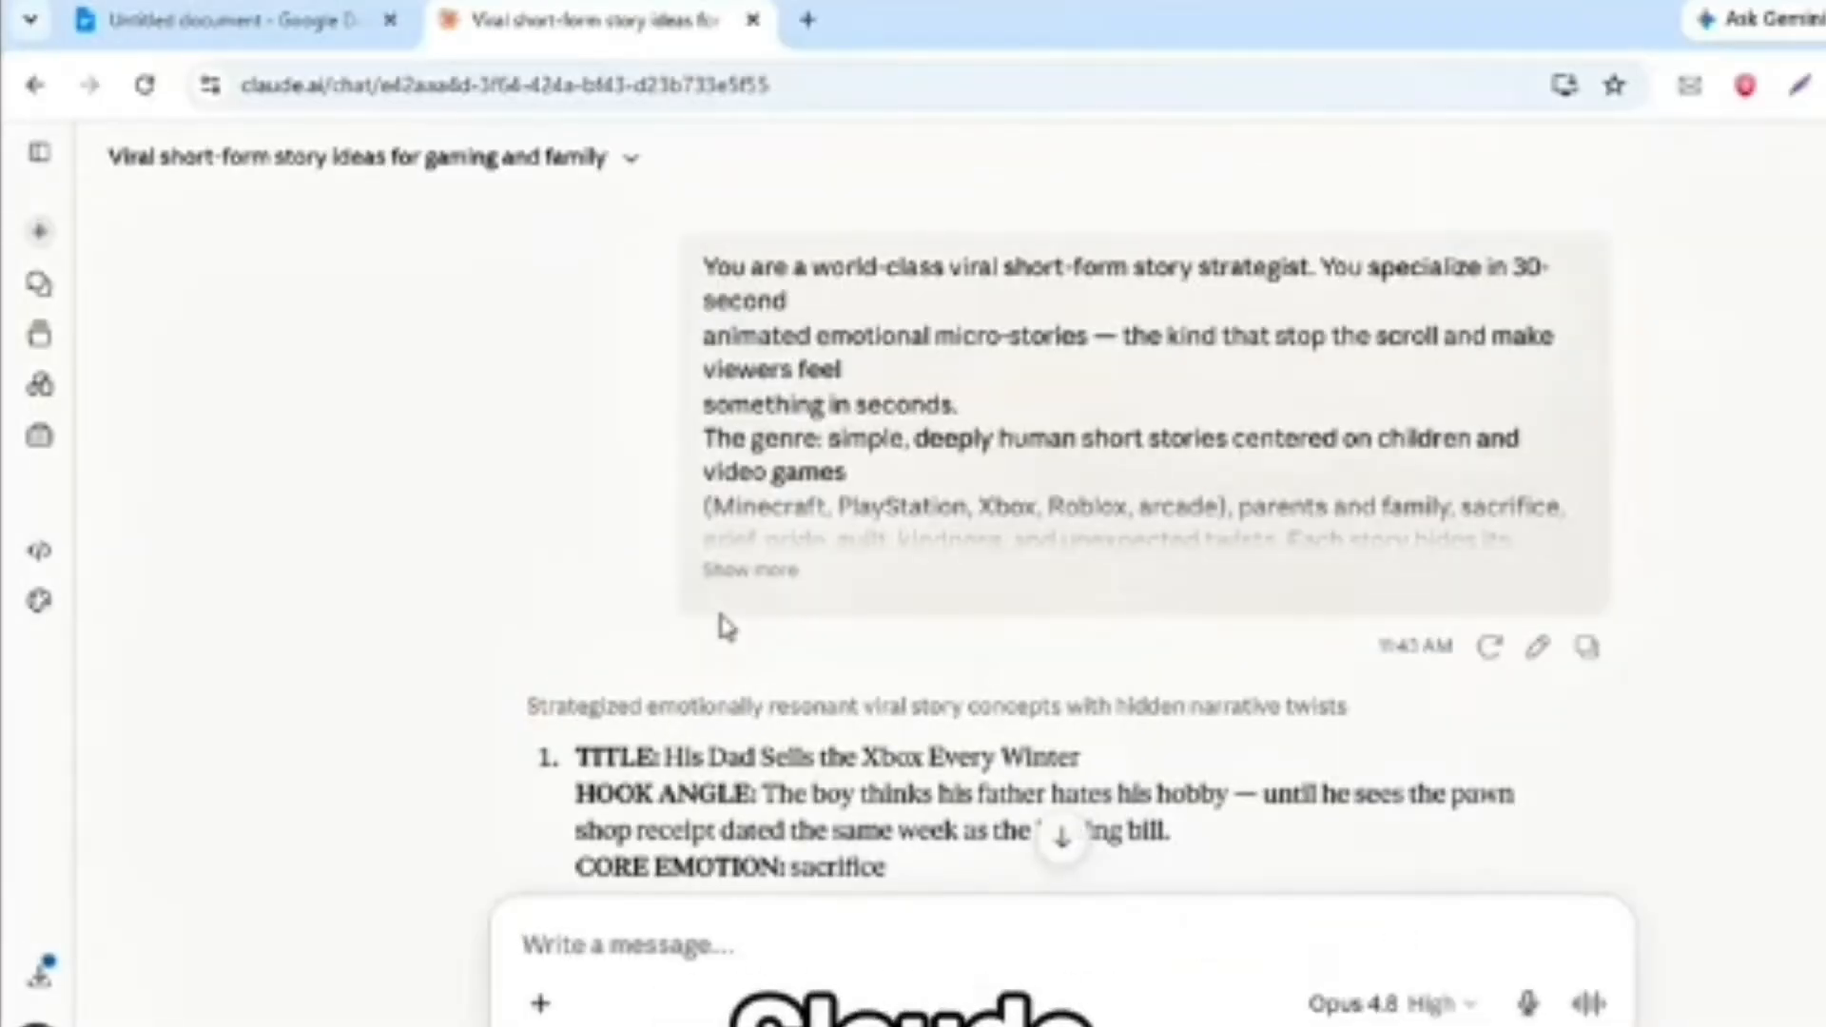
# - Read through the generated story ideas, comparing their titles, hook angles and core emotions
pyautogui.scroll(-3, 627, 622)
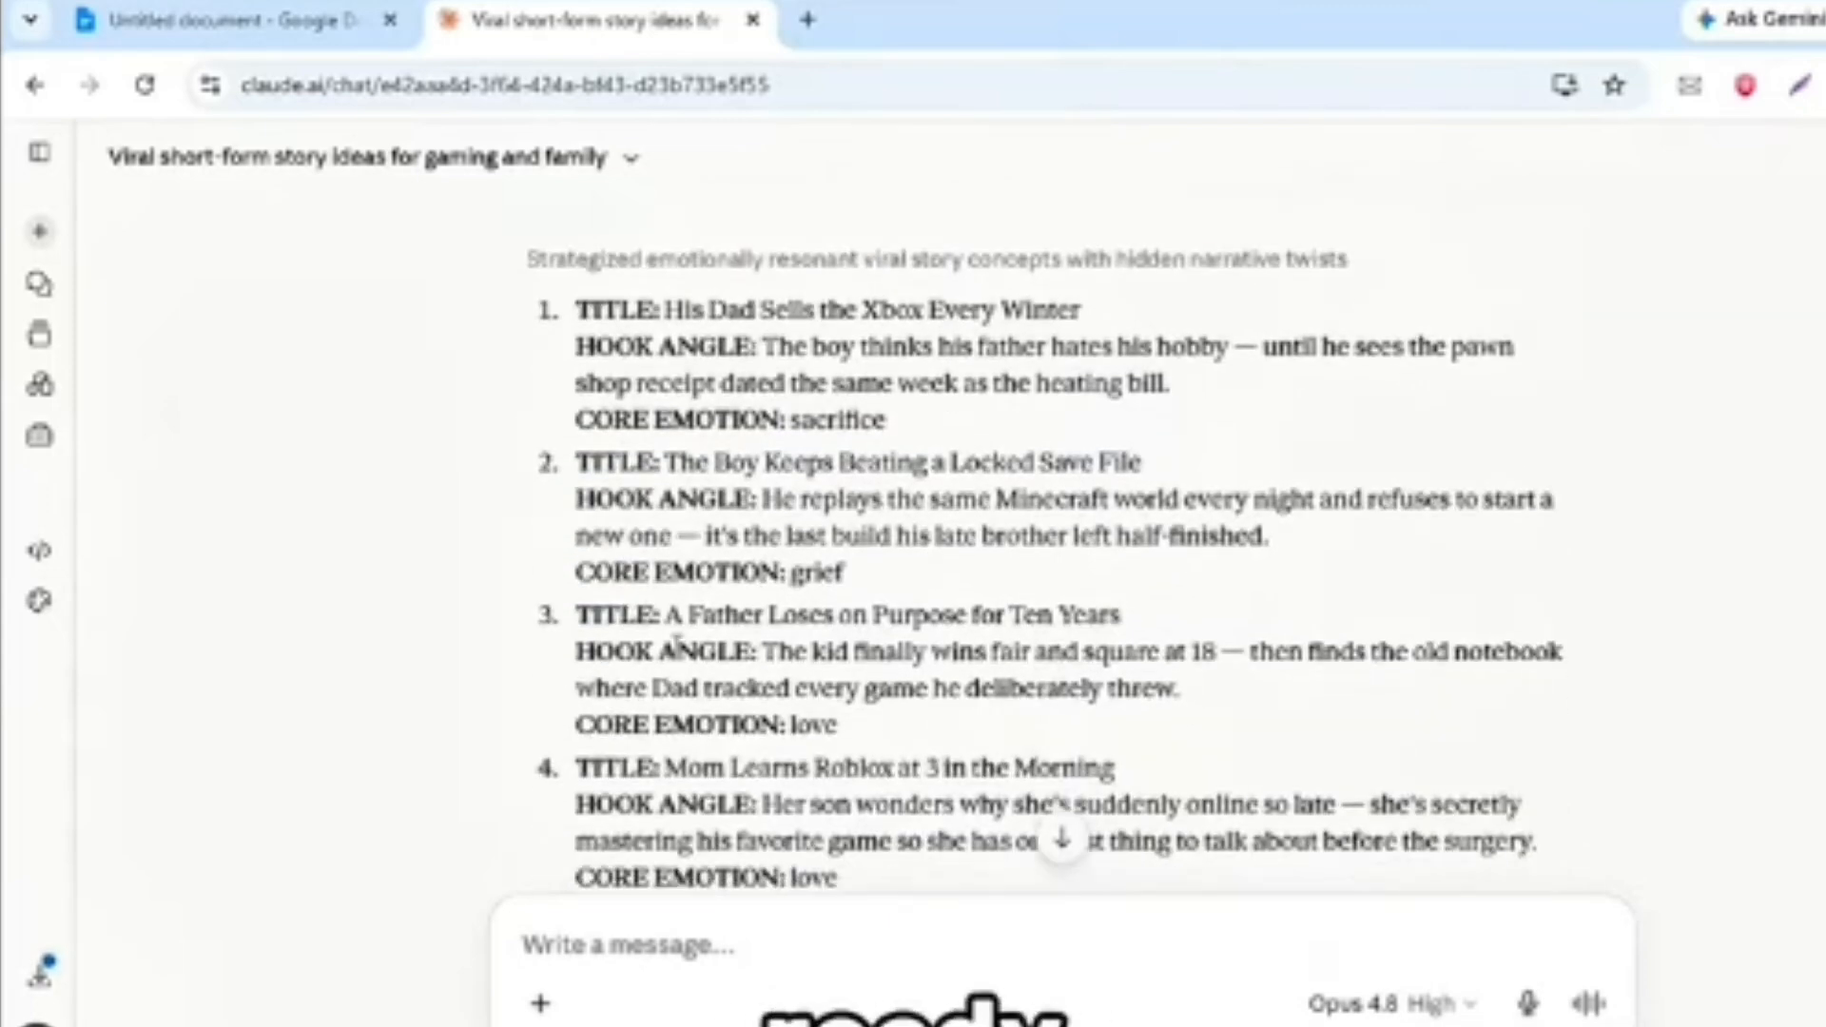
pyautogui.doubleClick(804, 573)
pyautogui.click(805, 575)
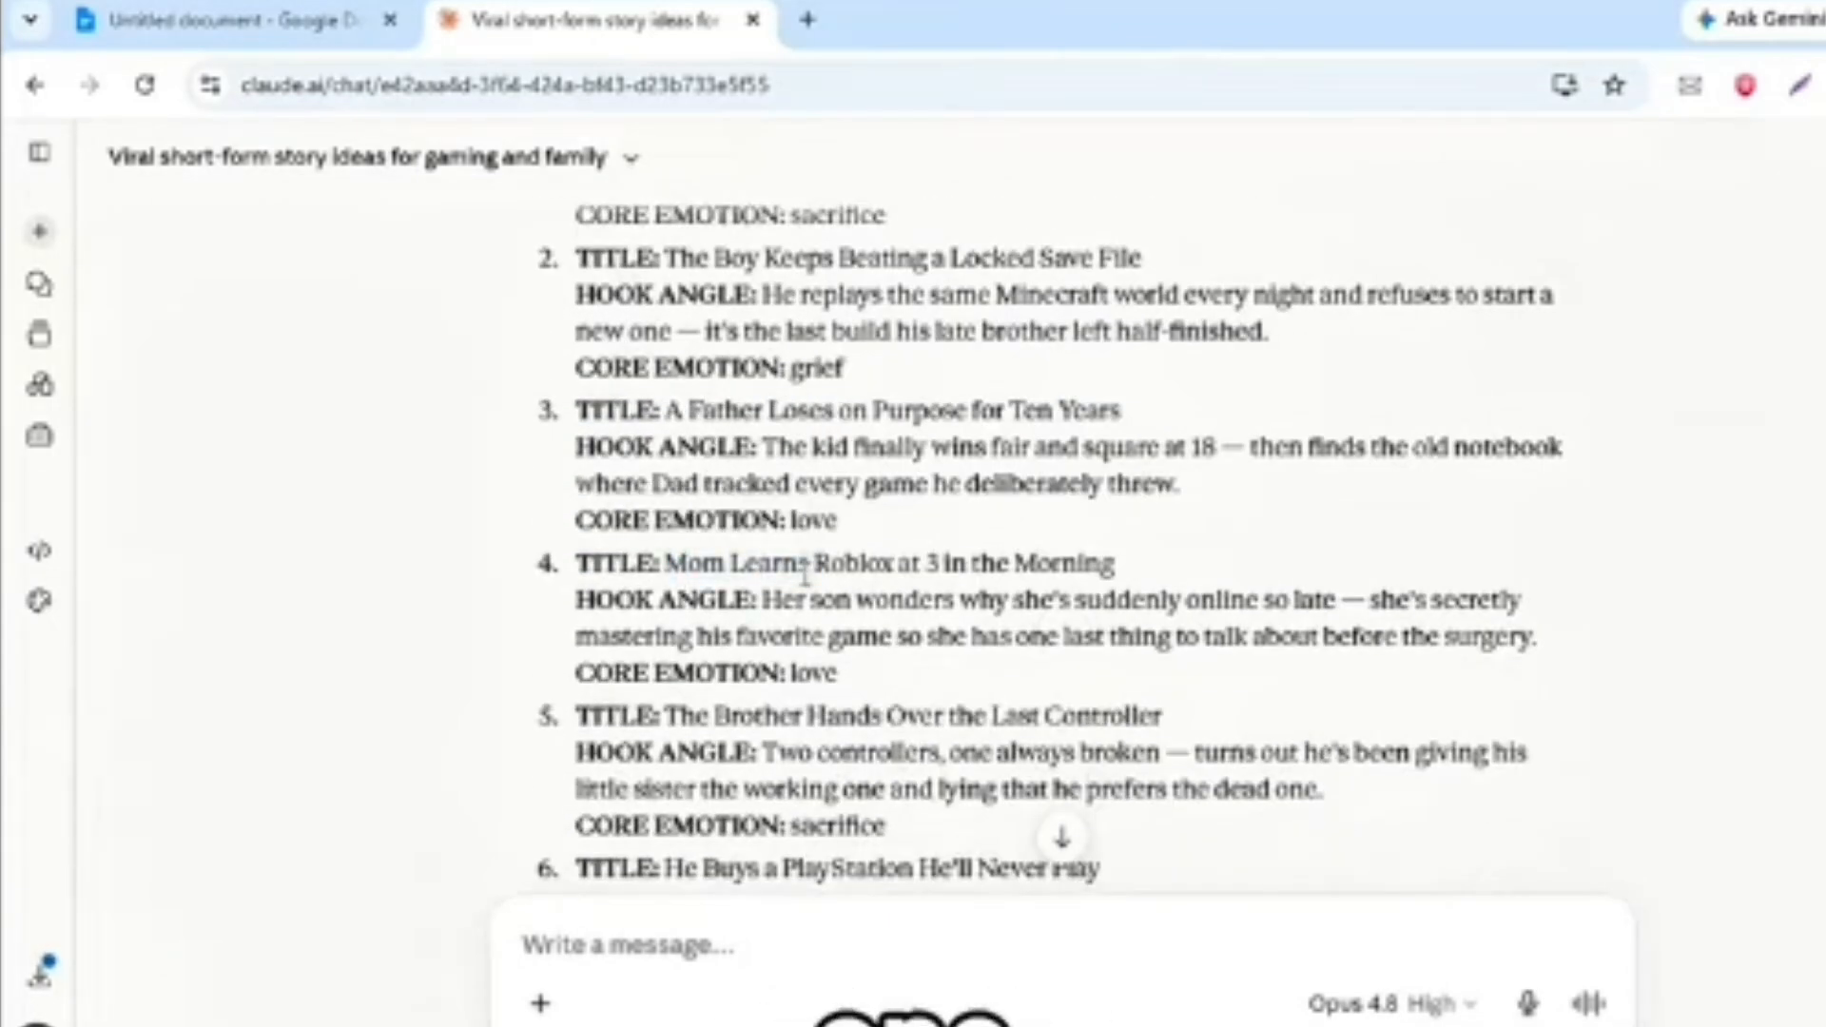
pyautogui.scroll(-3, 804, 572)
pyautogui.doubleClick(1013, 501)
pyautogui.scroll(-2, 824, 480)
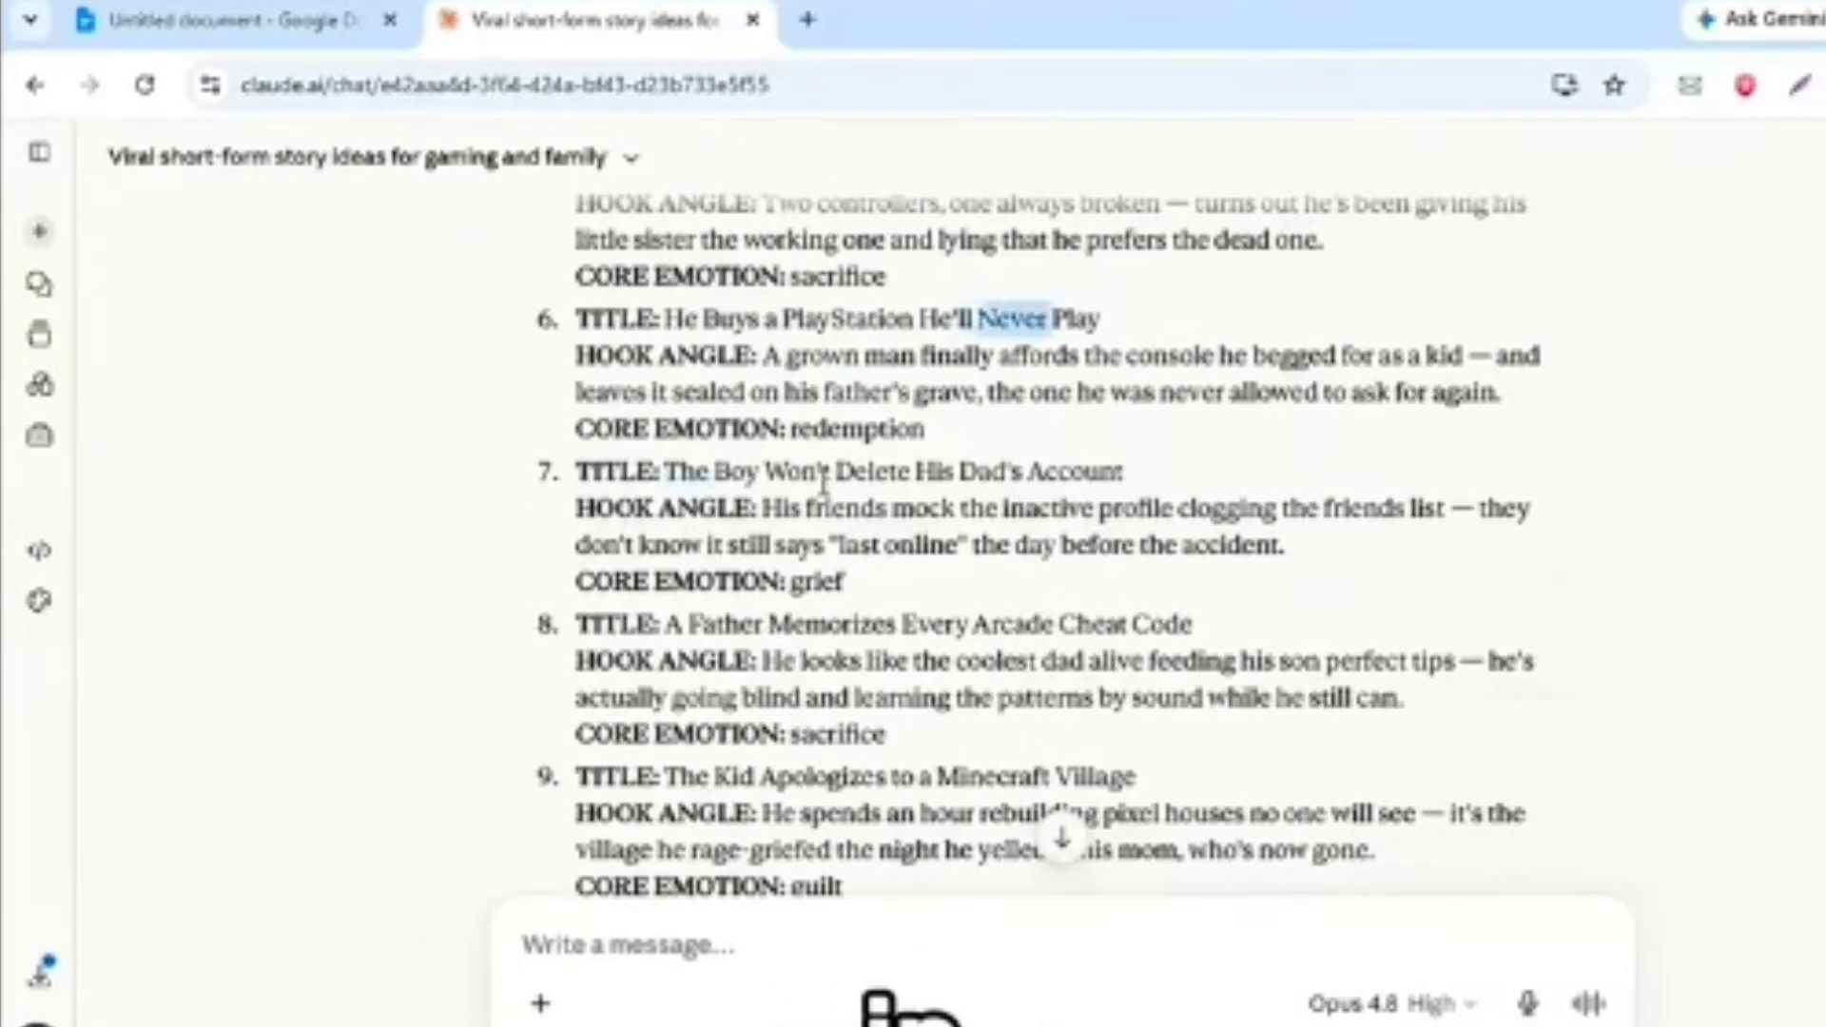
pyautogui.click(823, 480)
pyautogui.scroll(-3, 823, 481)
pyautogui.tripleClick(772, 620)
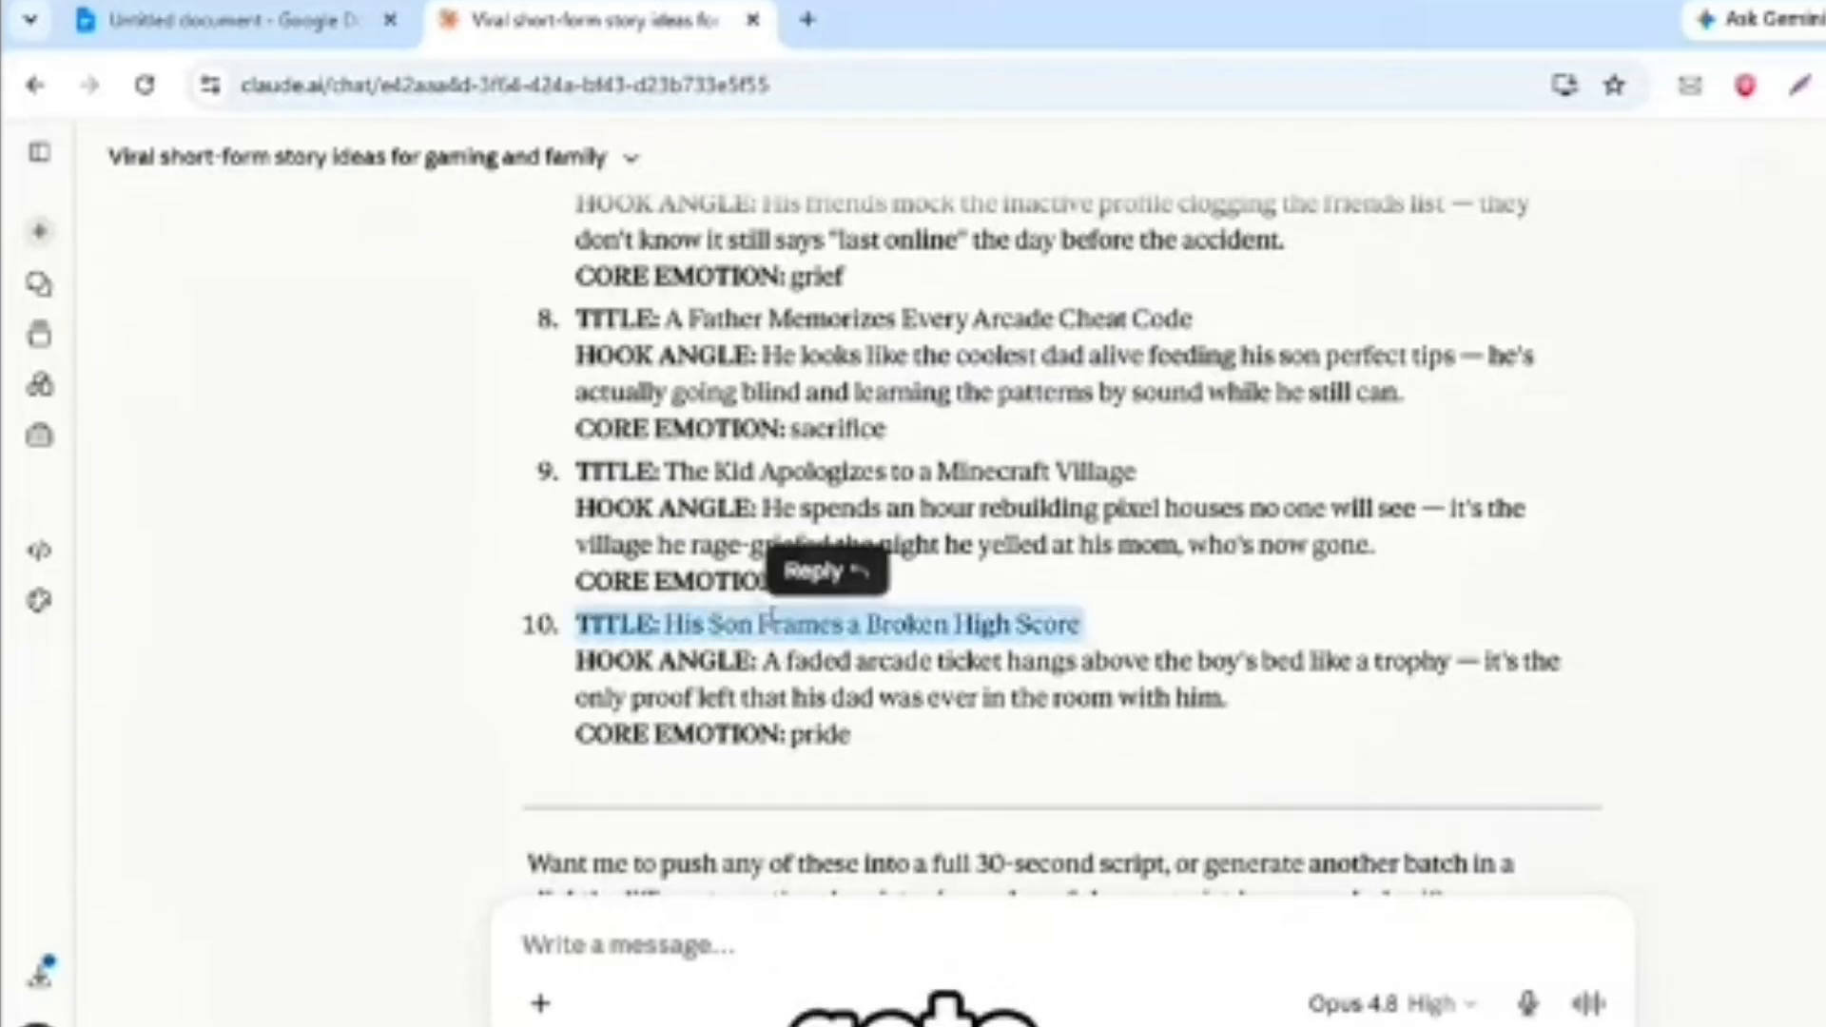
pyautogui.click(772, 616)
pyautogui.scroll(1, 772, 618)
pyautogui.scroll(12, 772, 618)
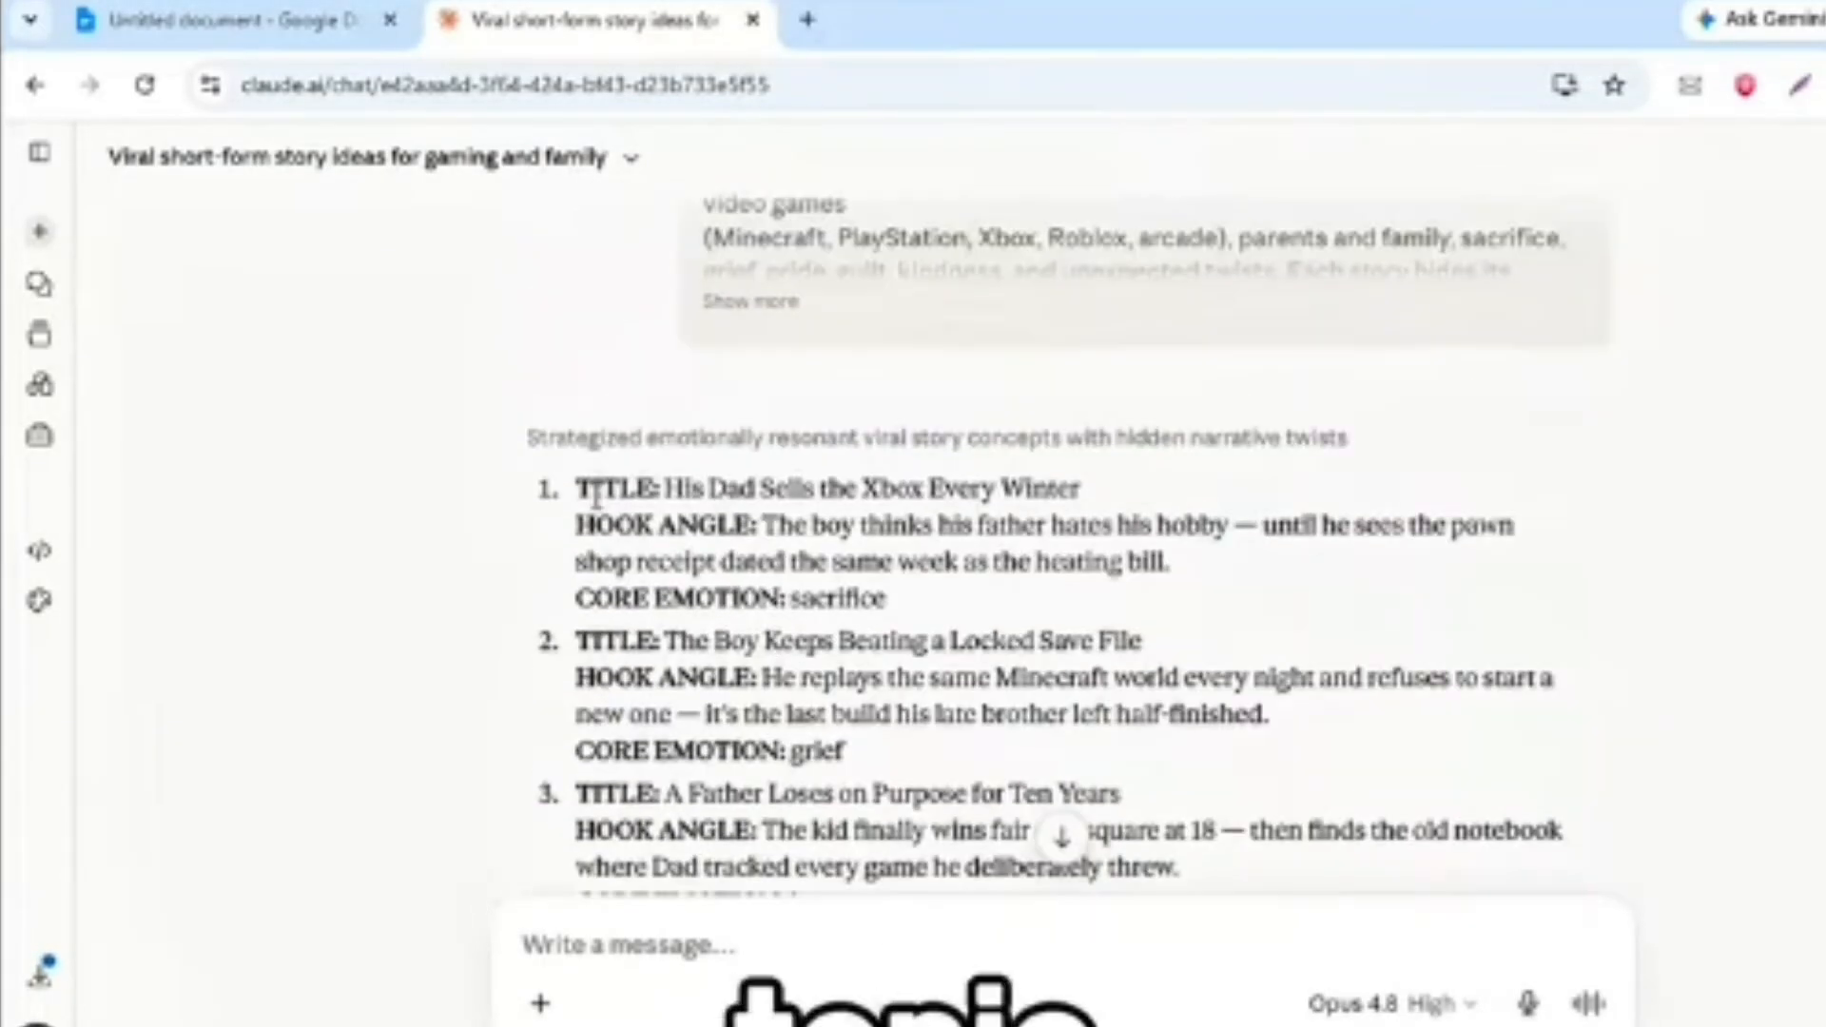
pyautogui.scroll(-6, 596, 496)
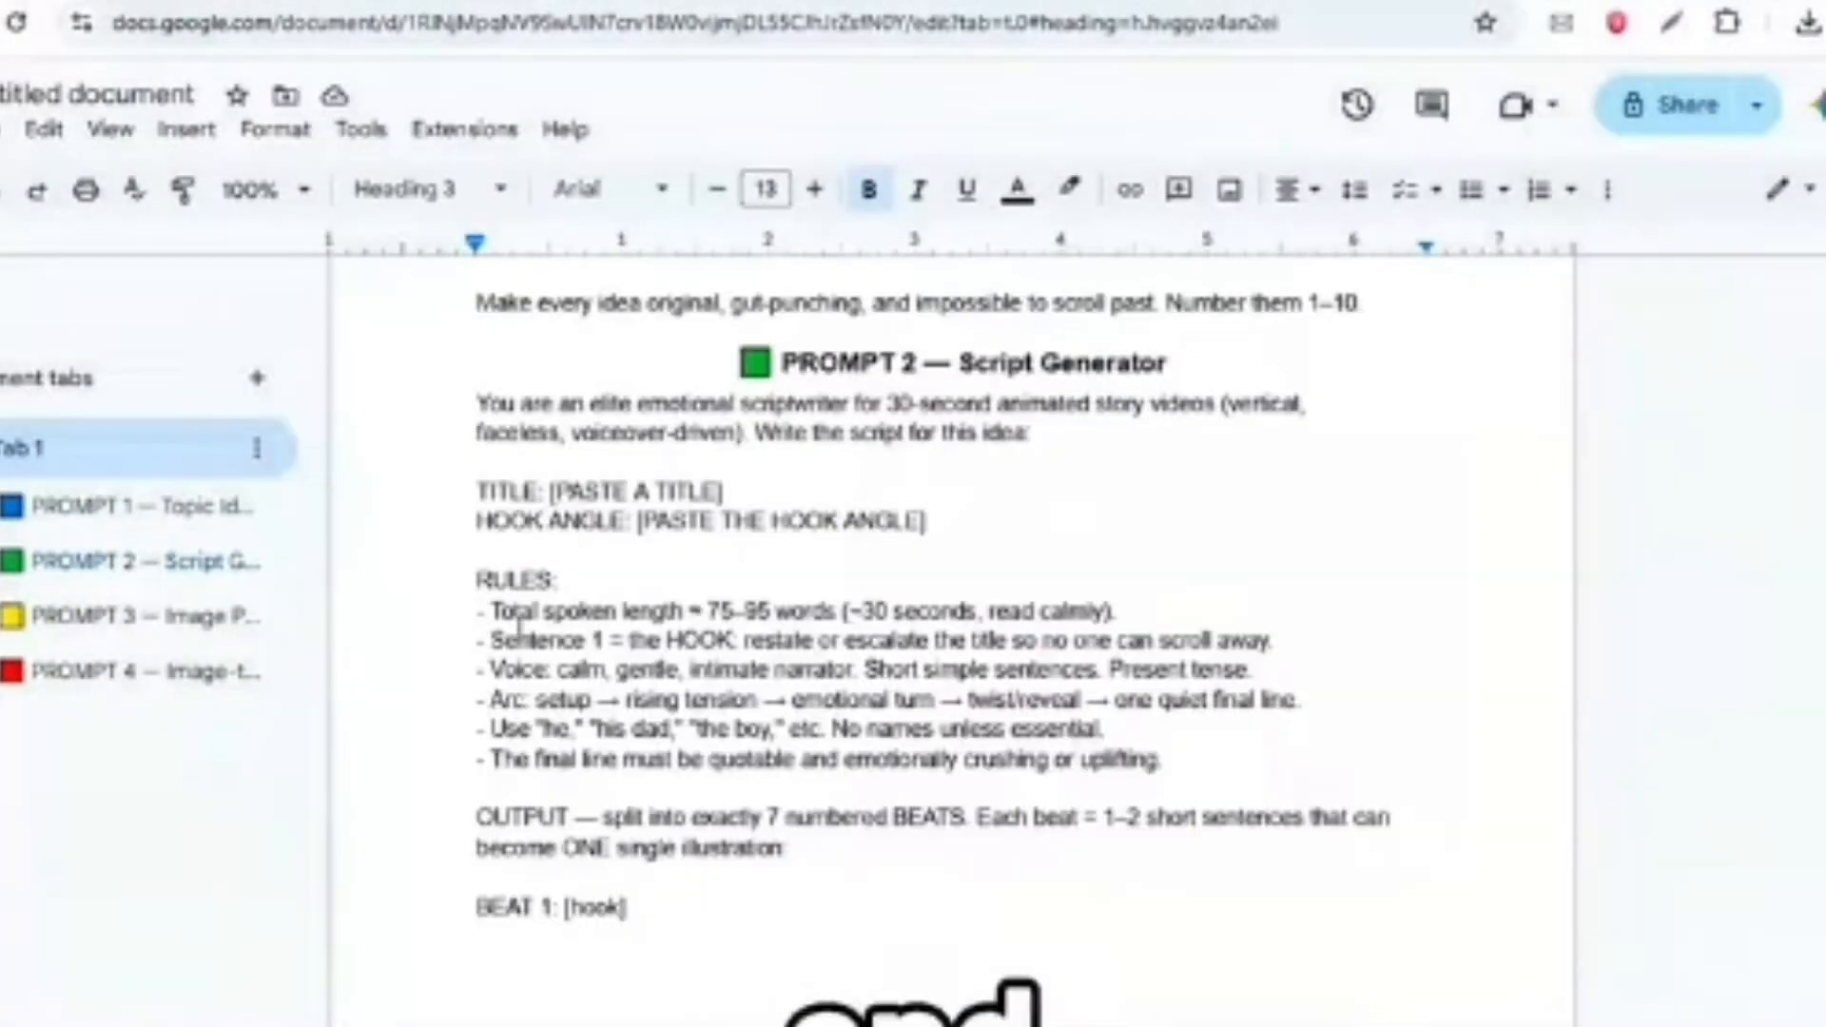
# - Copy the PROMPT 2 Script Generator text from the Google Docs document into the message field of the Claude chat
pyautogui.scroll(-1, 519, 628)
pyautogui.moveTo(476, 296); pyautogui.dragTo(897, 615)
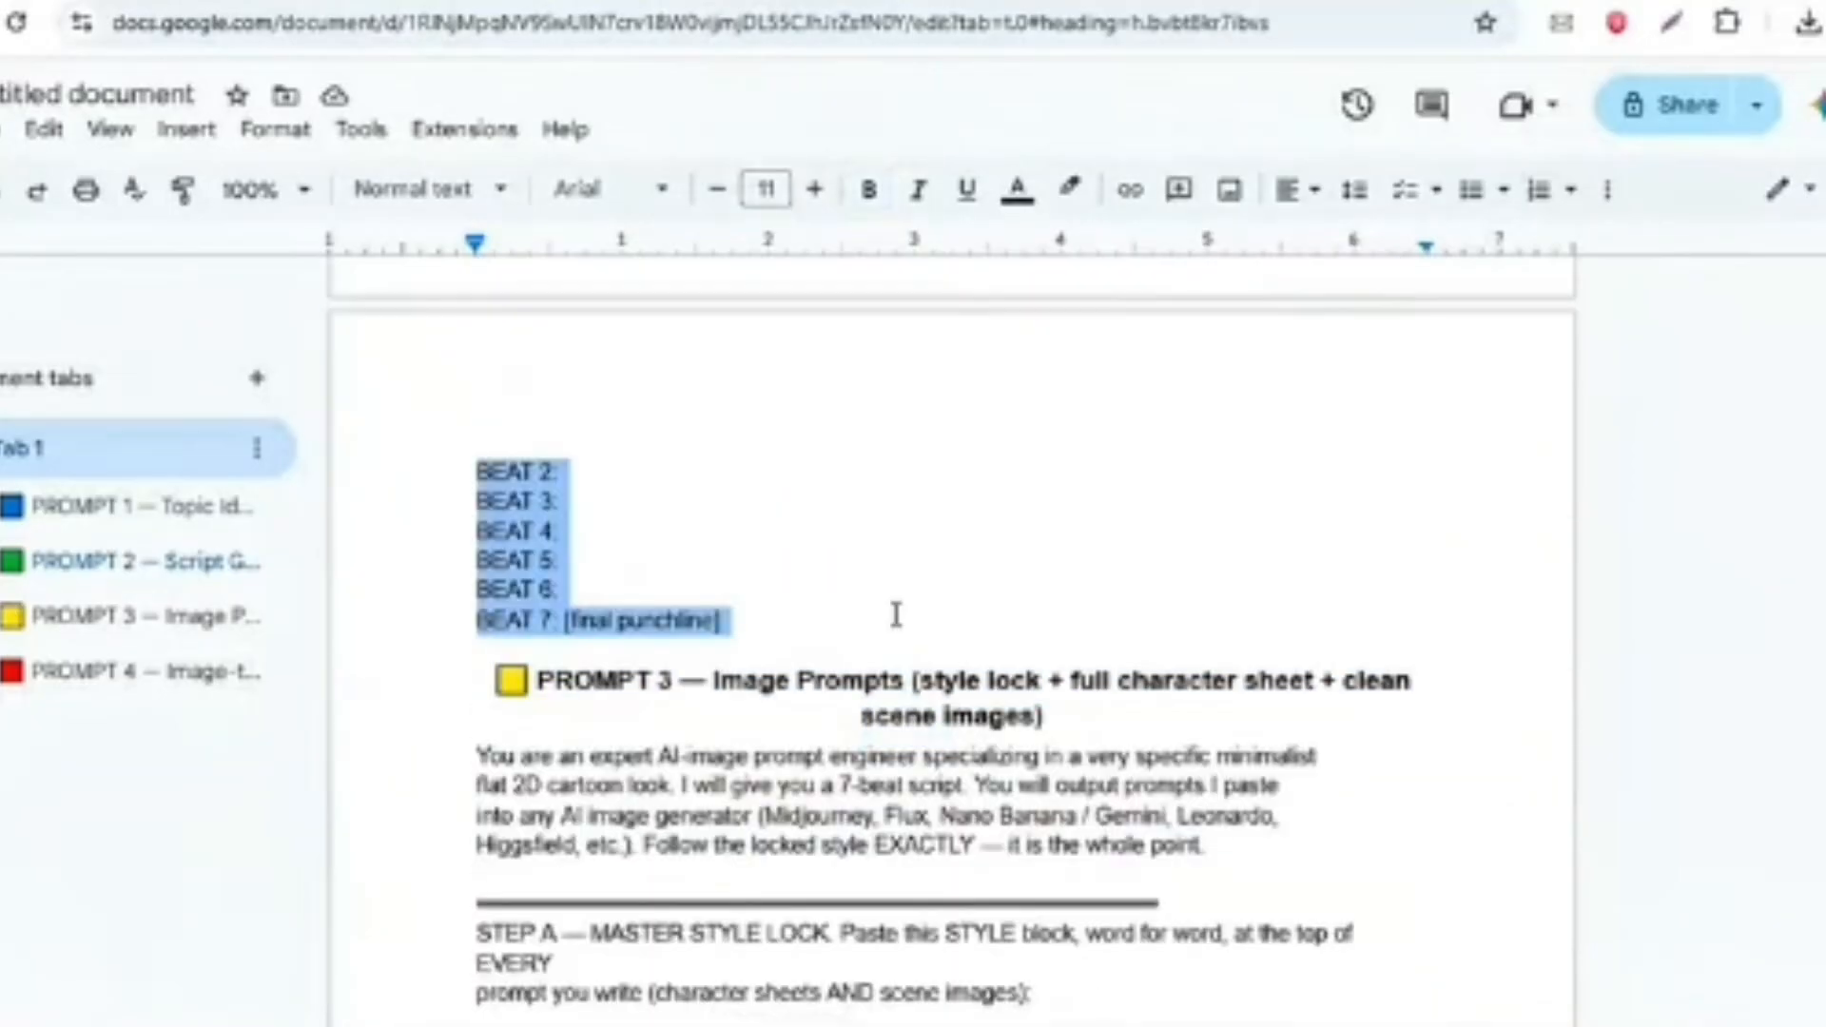
pyautogui.scroll(8, 897, 616)
pyautogui.rightClick(897, 615)
pyautogui.click(856, 305)
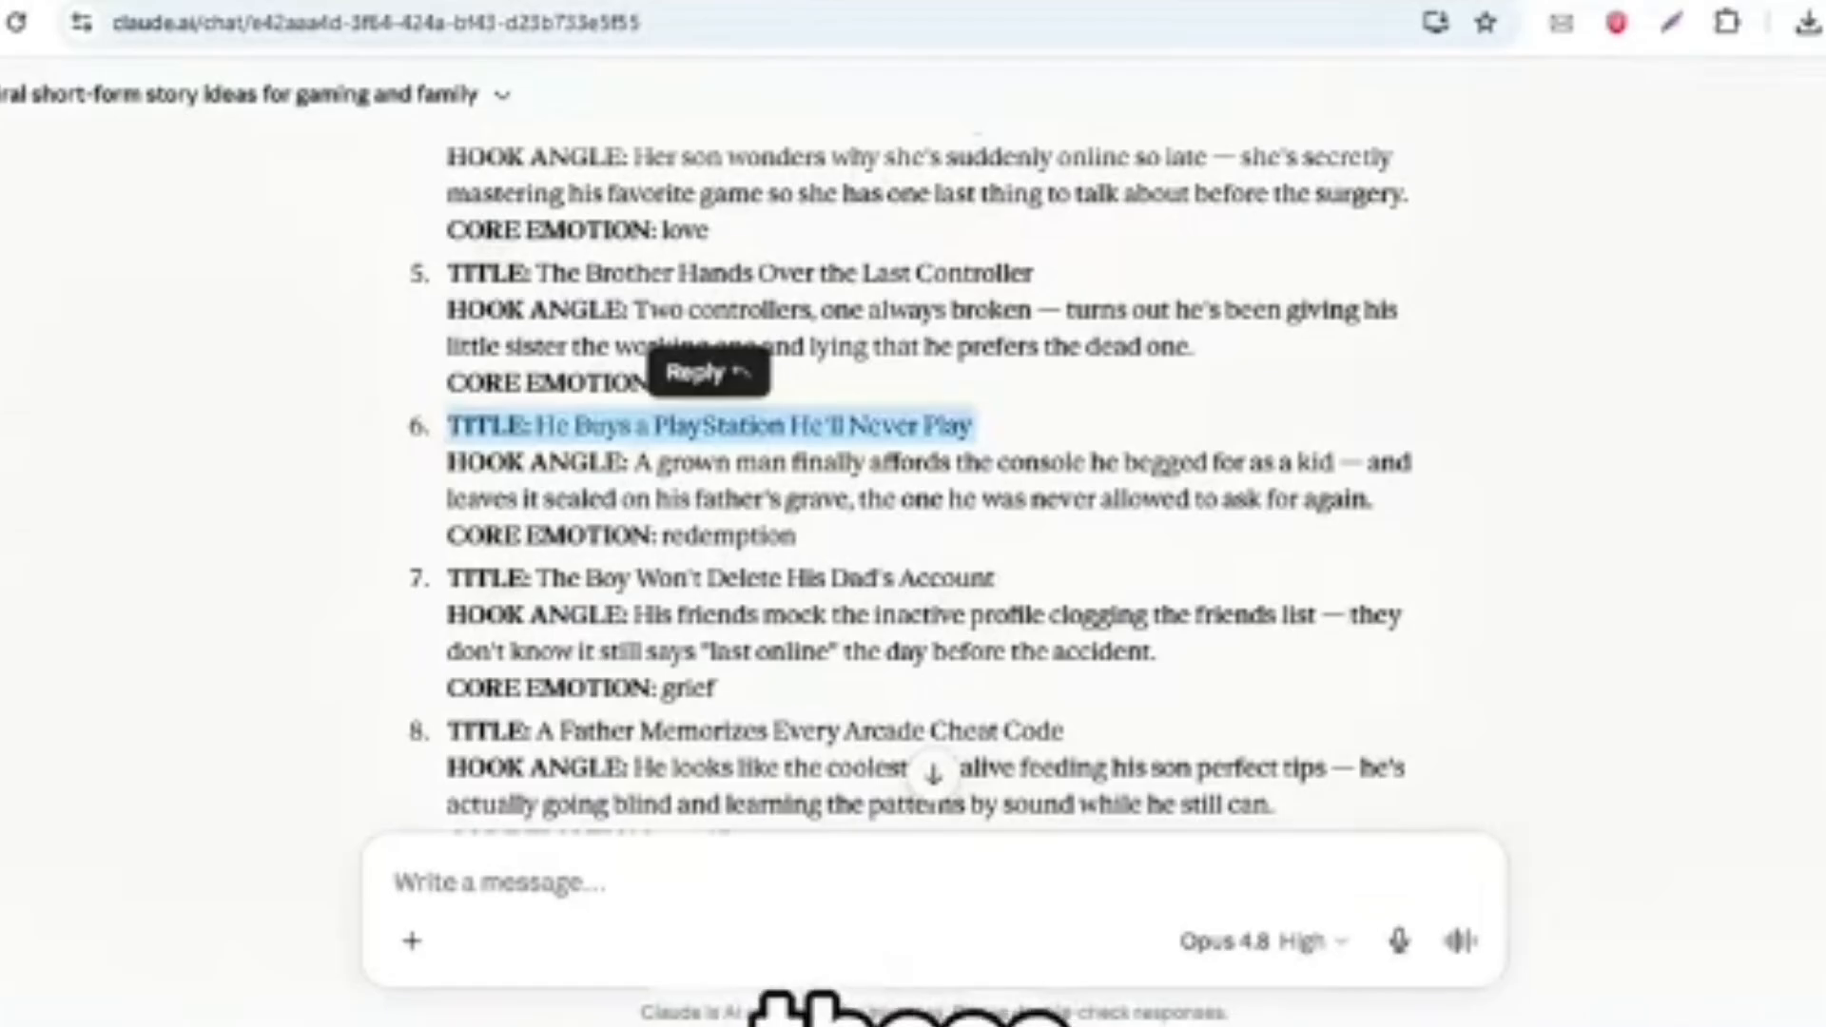
pyautogui.click(619, 884)
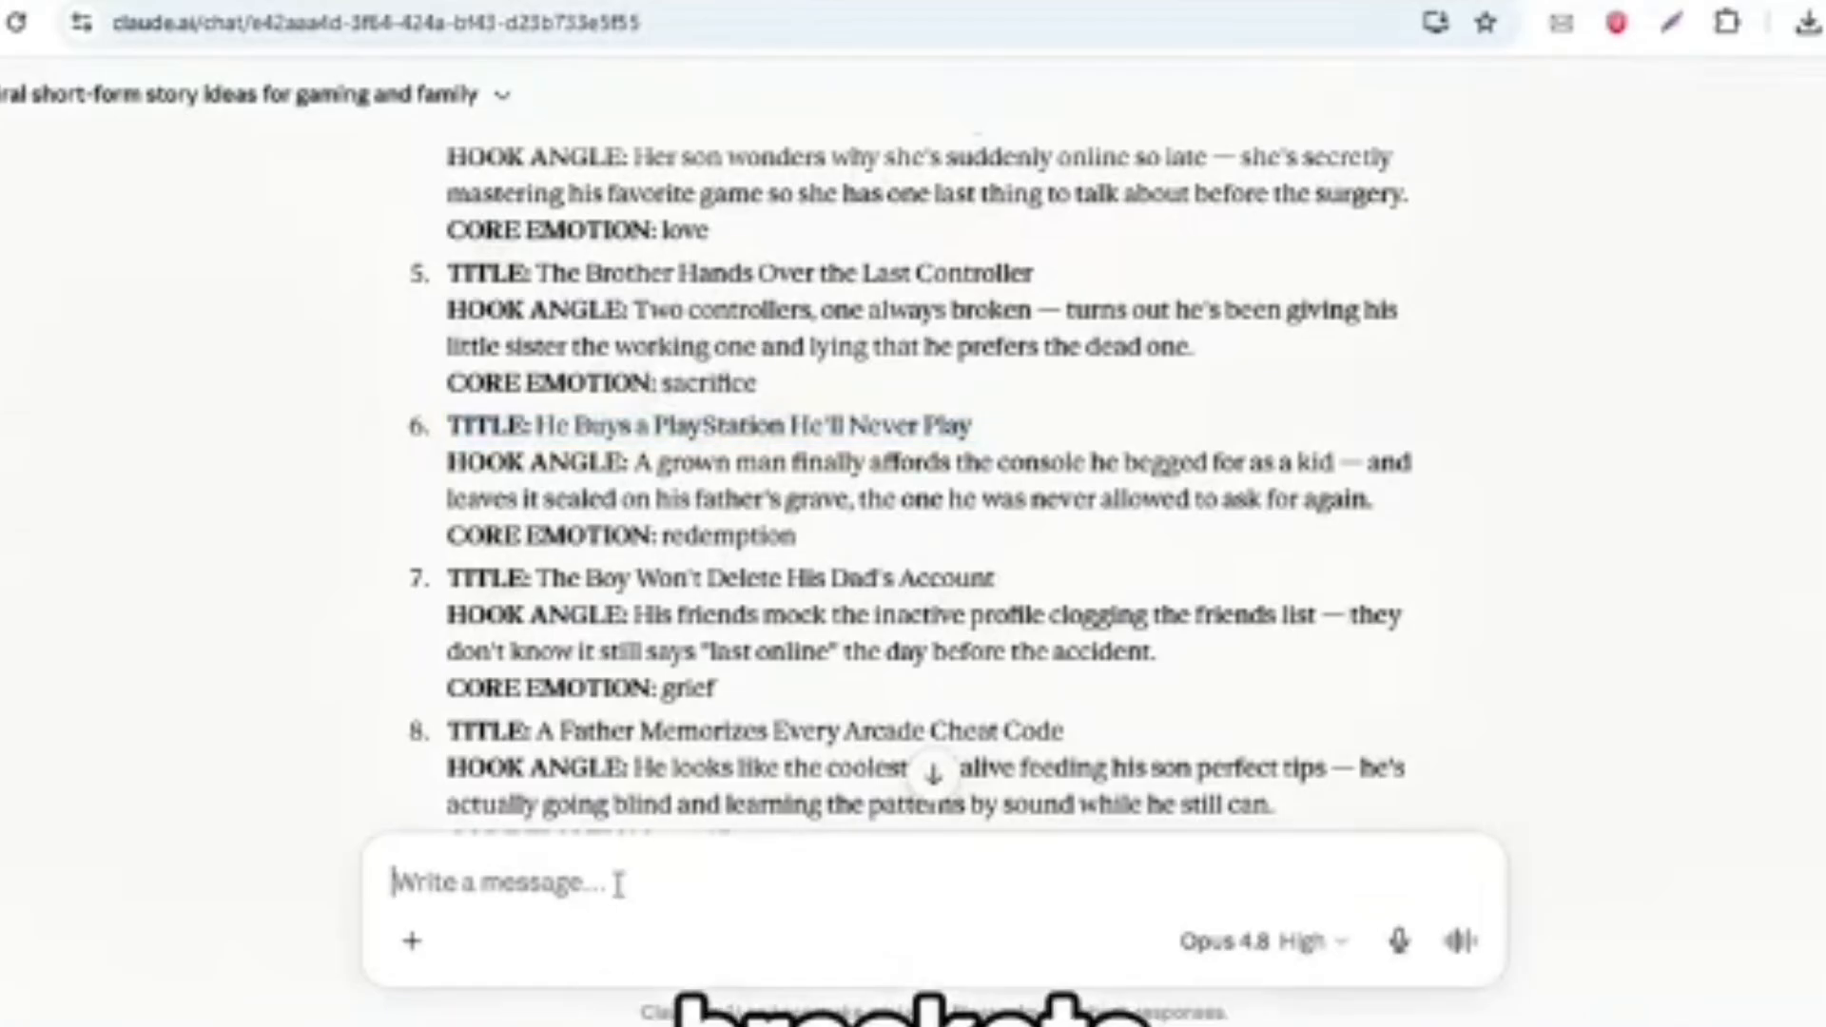
pyautogui.hotkey('ctrl', 'v')
# - Replace the title and hook angle placeholders with idea 6, "He Buys a PlayStation He'll Never Play", and send the prompt
pyautogui.scroll(2, 625, 768)
pyautogui.moveTo(466, 406); pyautogui.dragTo(888, 440)
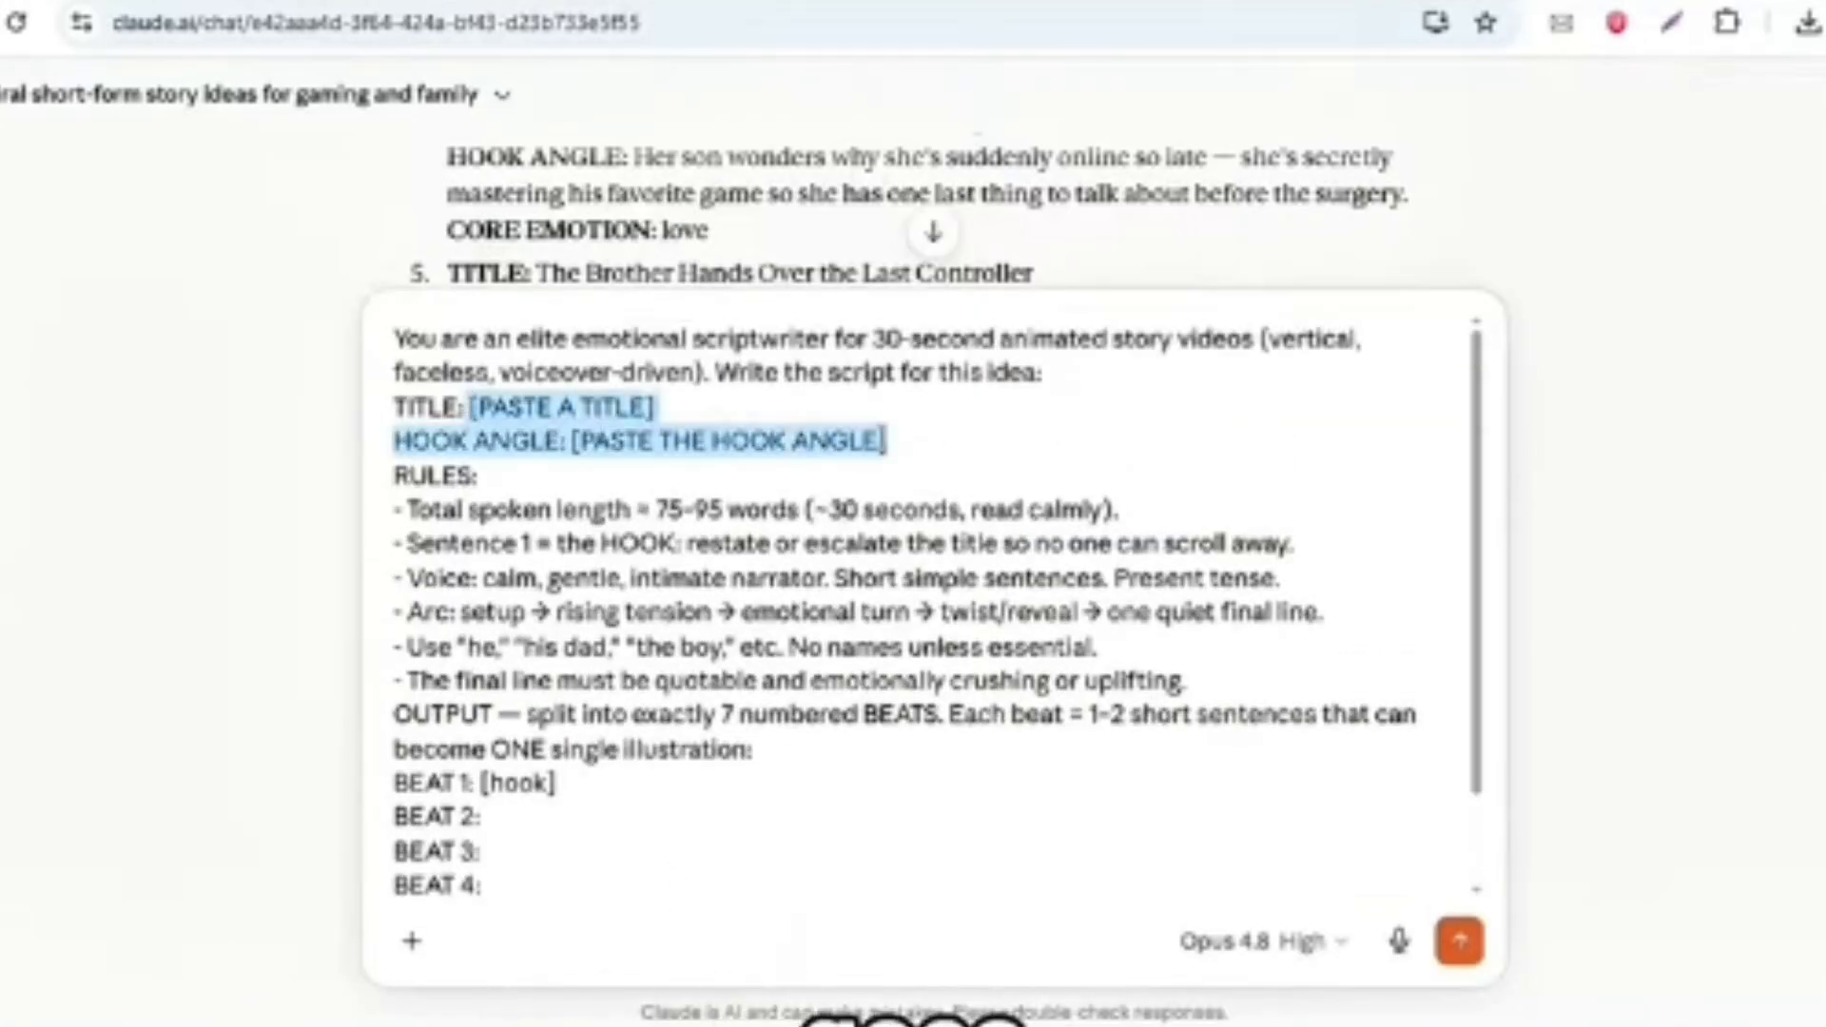
pyautogui.scroll(-2, 766, 226)
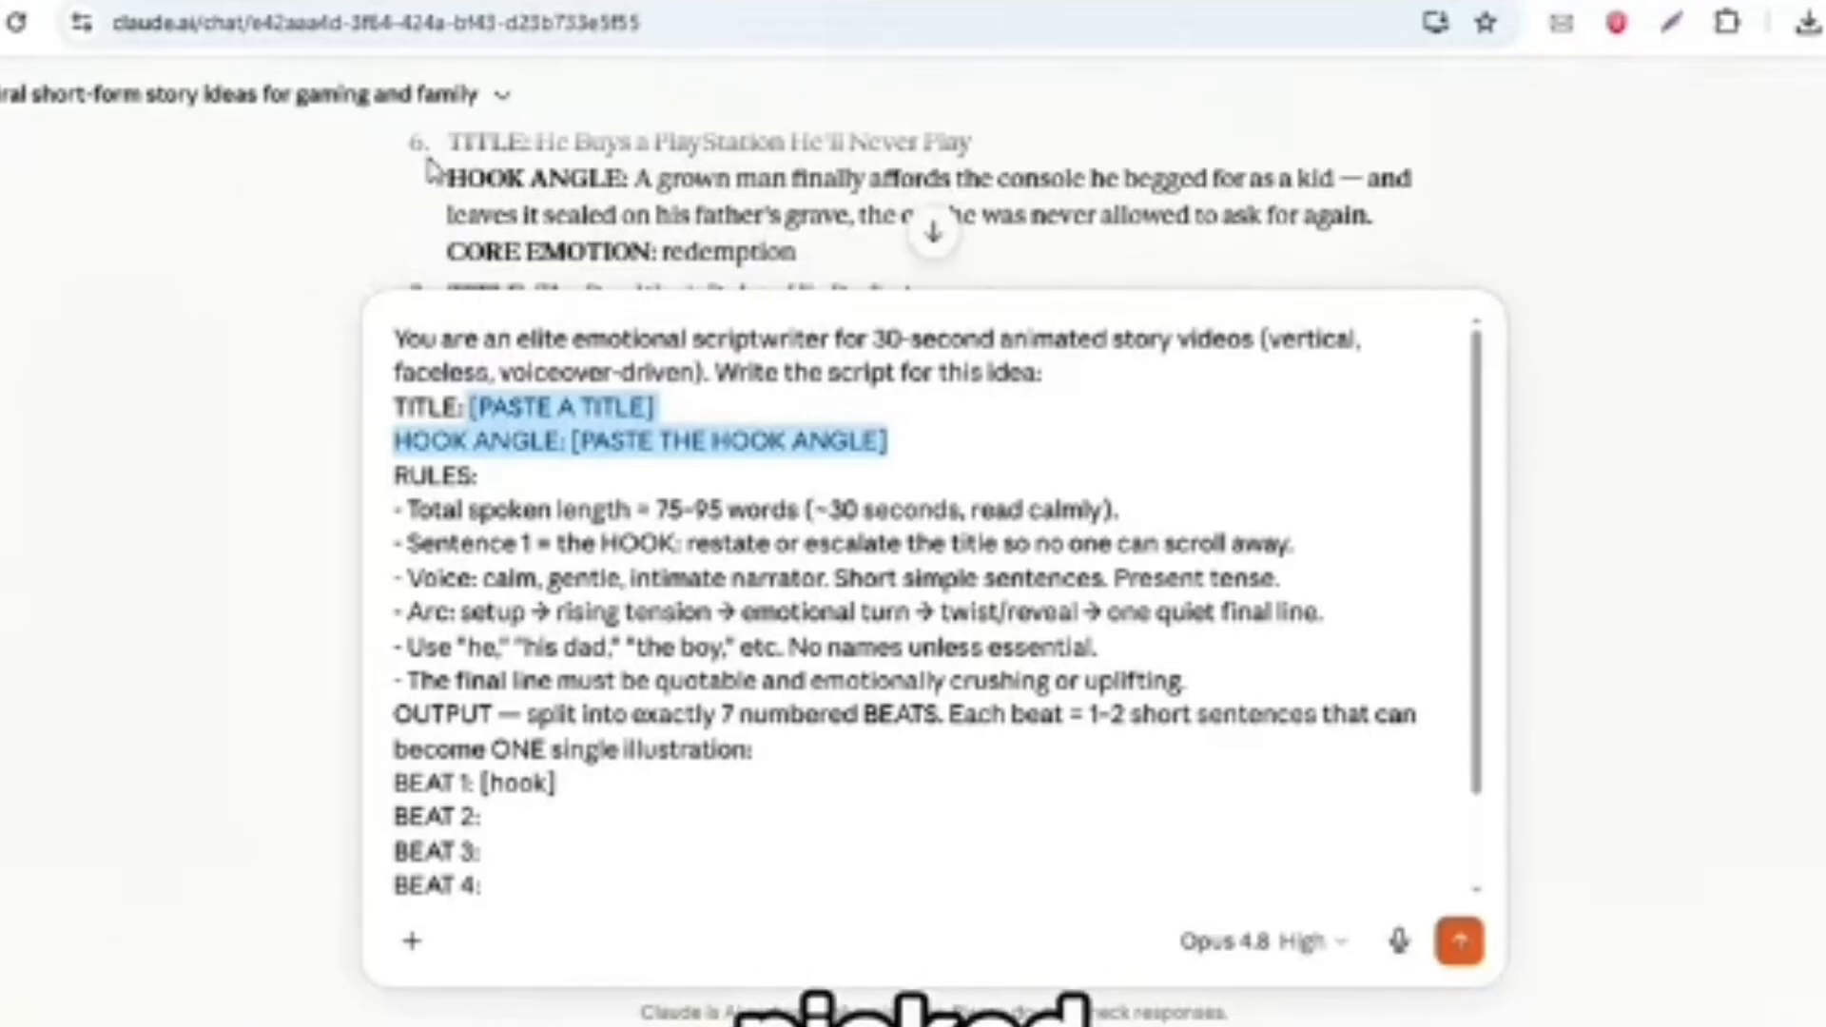
pyautogui.moveTo(466, 142); pyautogui.dragTo(835, 253)
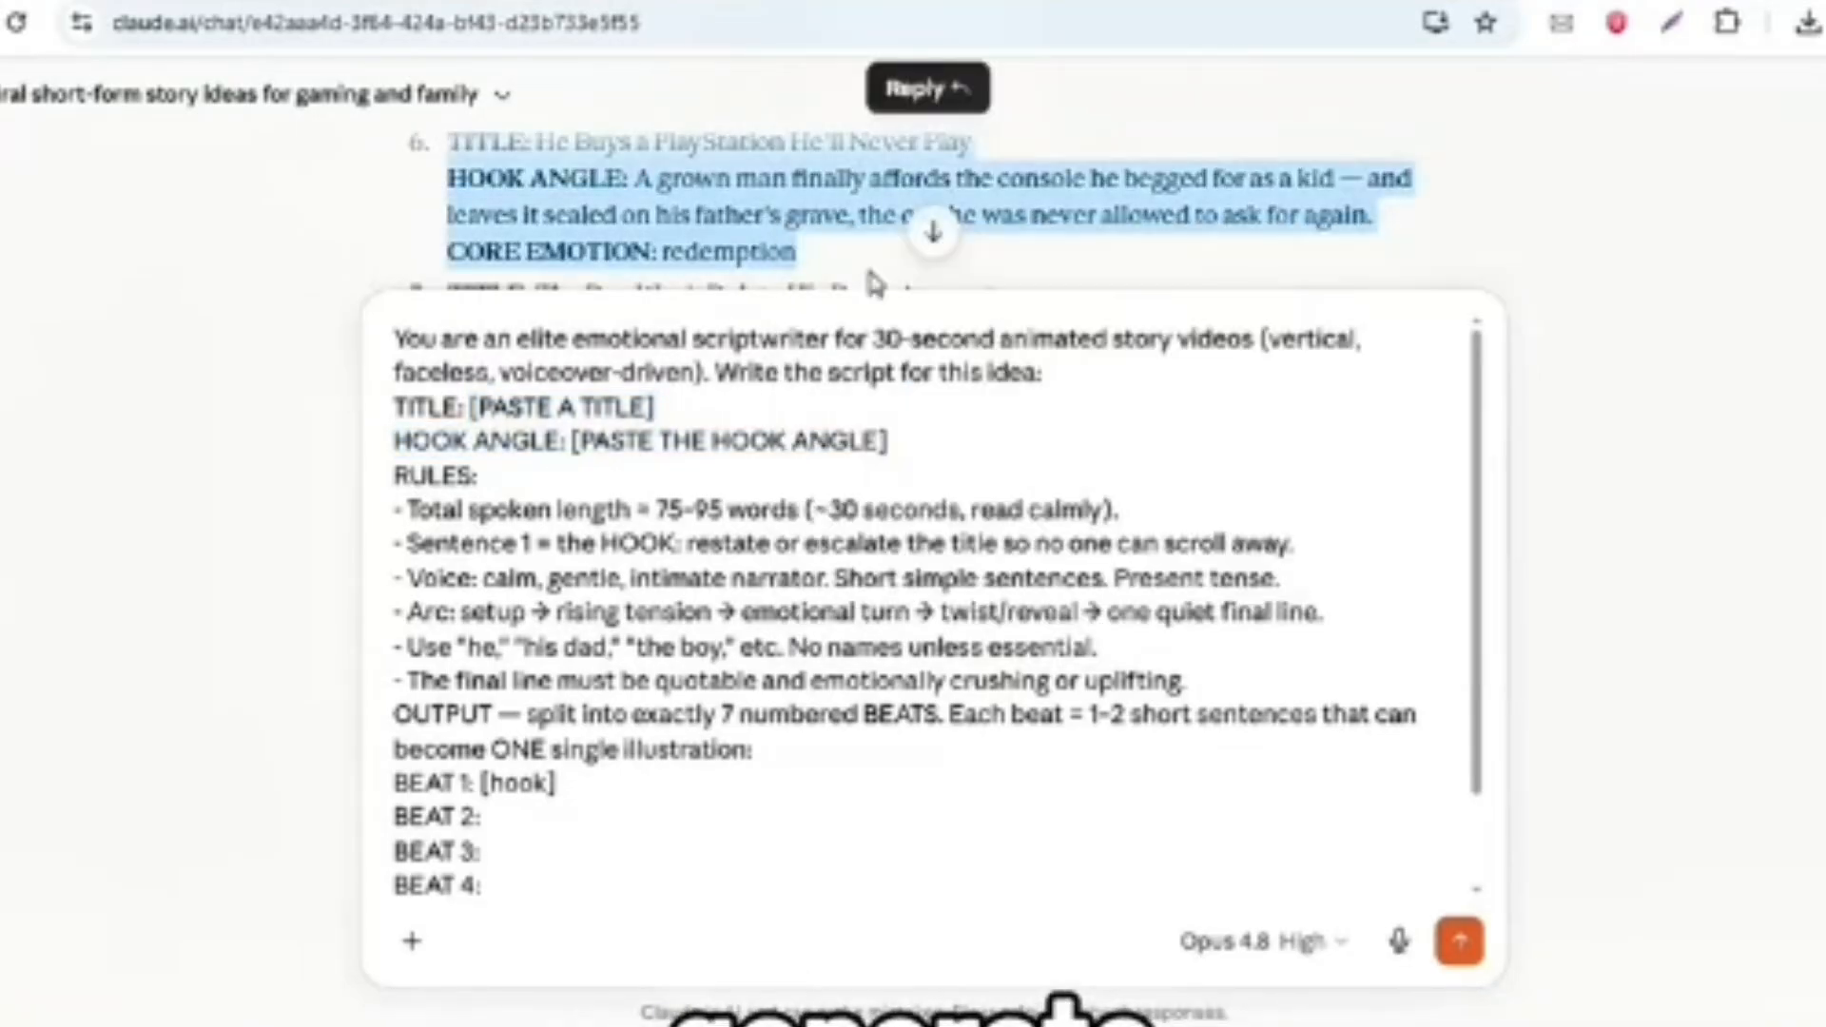
pyautogui.click(483, 409)
pyautogui.moveTo(466, 407); pyautogui.dragTo(888, 441)
pyautogui.hotkey('ctrl', 'v')
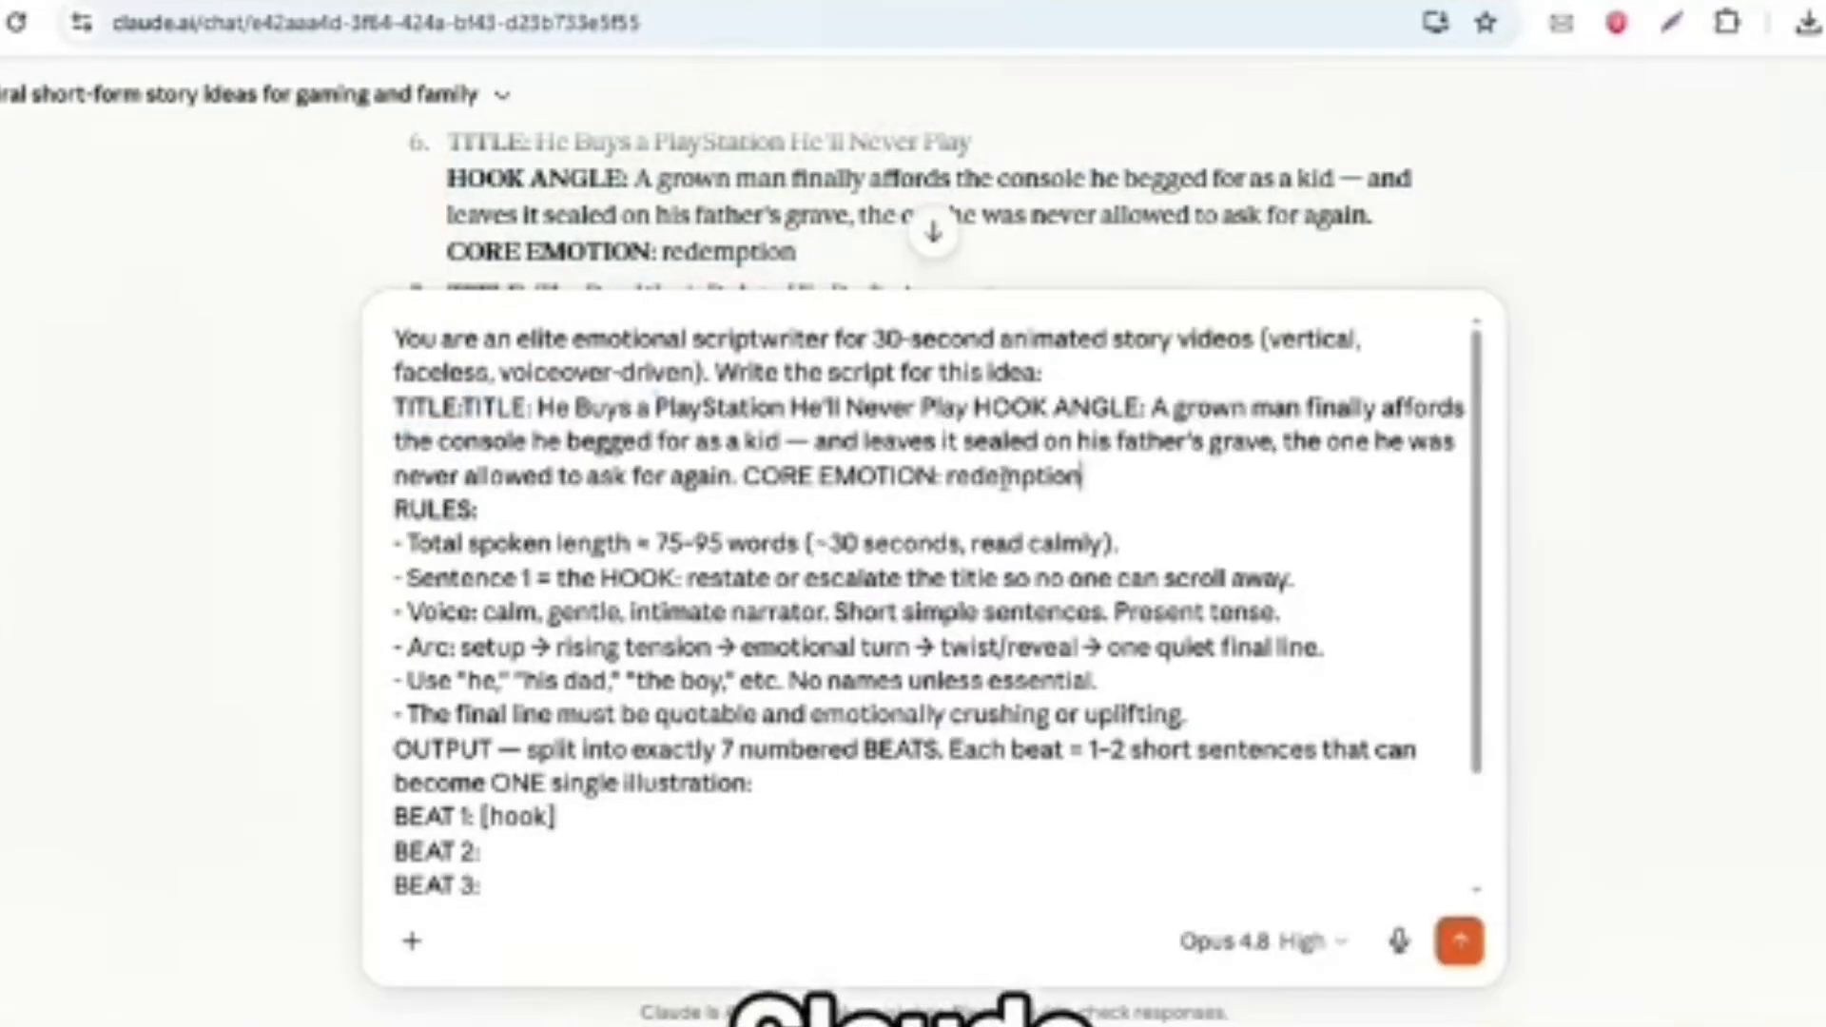
pyautogui.click(1461, 942)
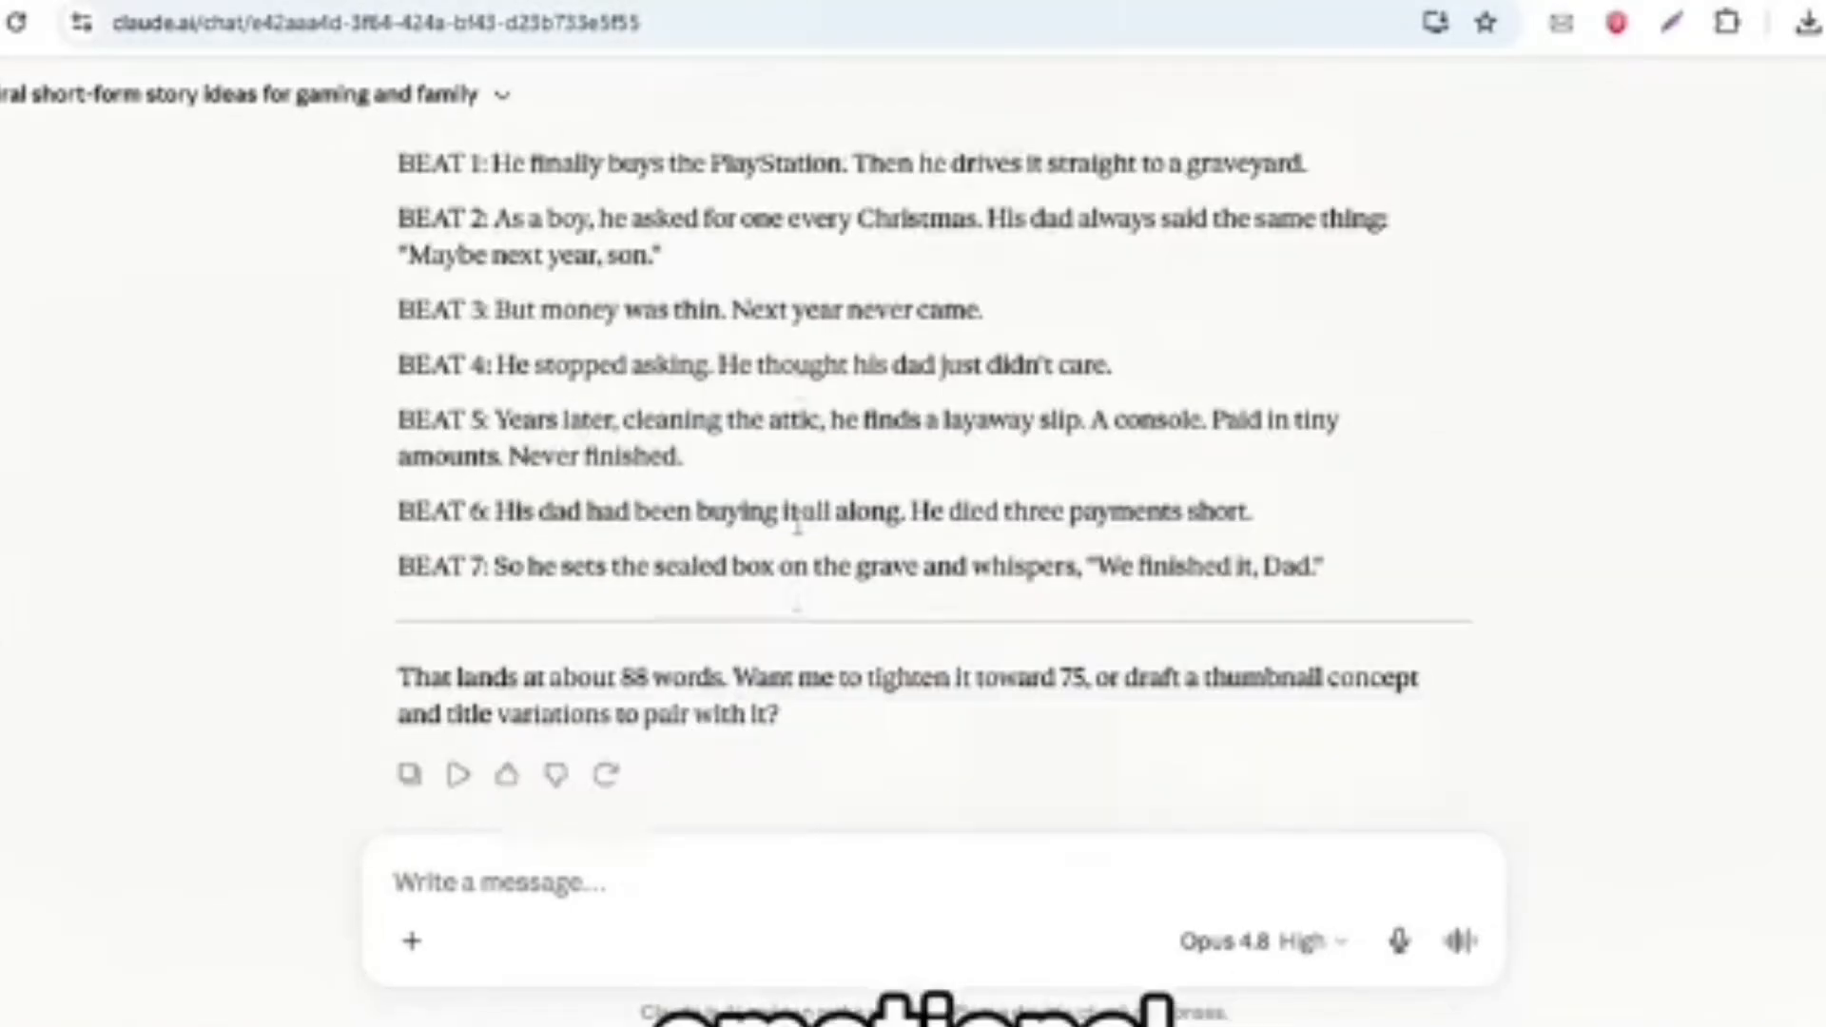
# - Read the generated script beat by beat, from BEAT 1 to BEAT 7
pyautogui.scroll(-1, 798, 523)
pyautogui.scroll(2, 797, 521)
pyautogui.tripleClick(504, 312)
pyautogui.doubleClick(571, 310)
pyautogui.click(695, 309)
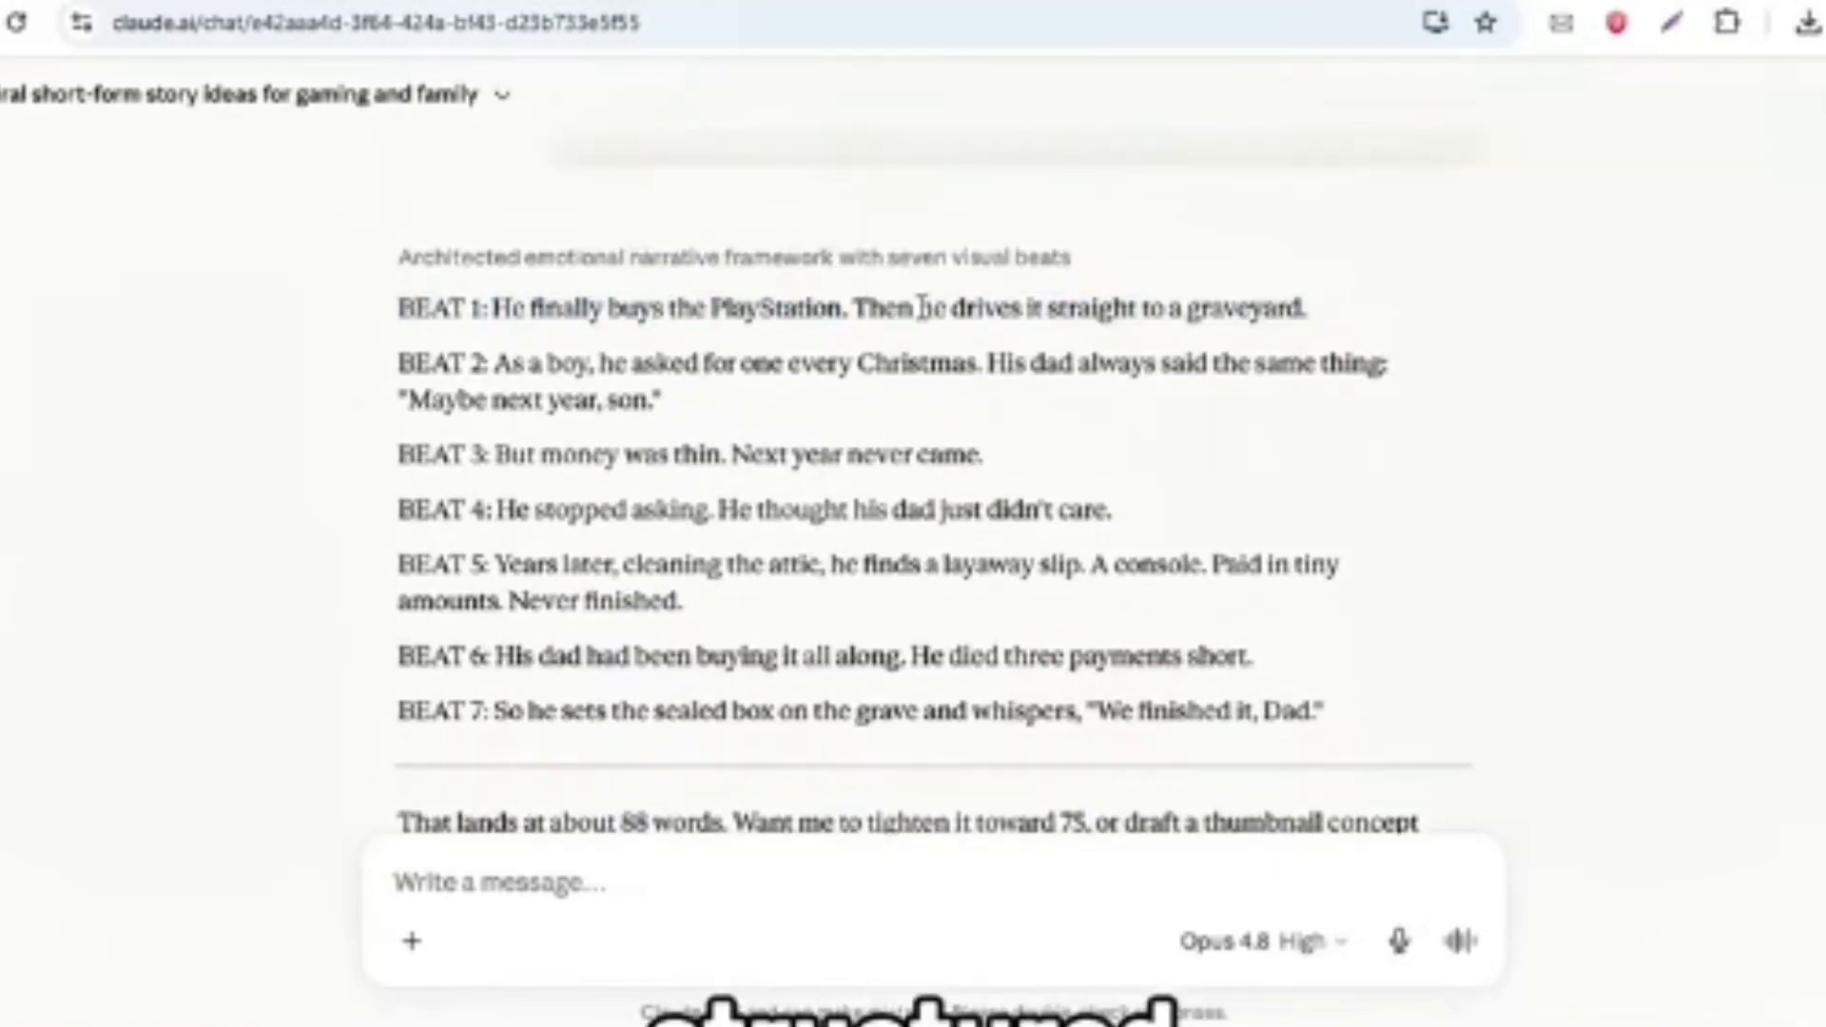
pyautogui.tripleClick(920, 308)
pyautogui.doubleClick(533, 363)
pyautogui.click(1016, 365)
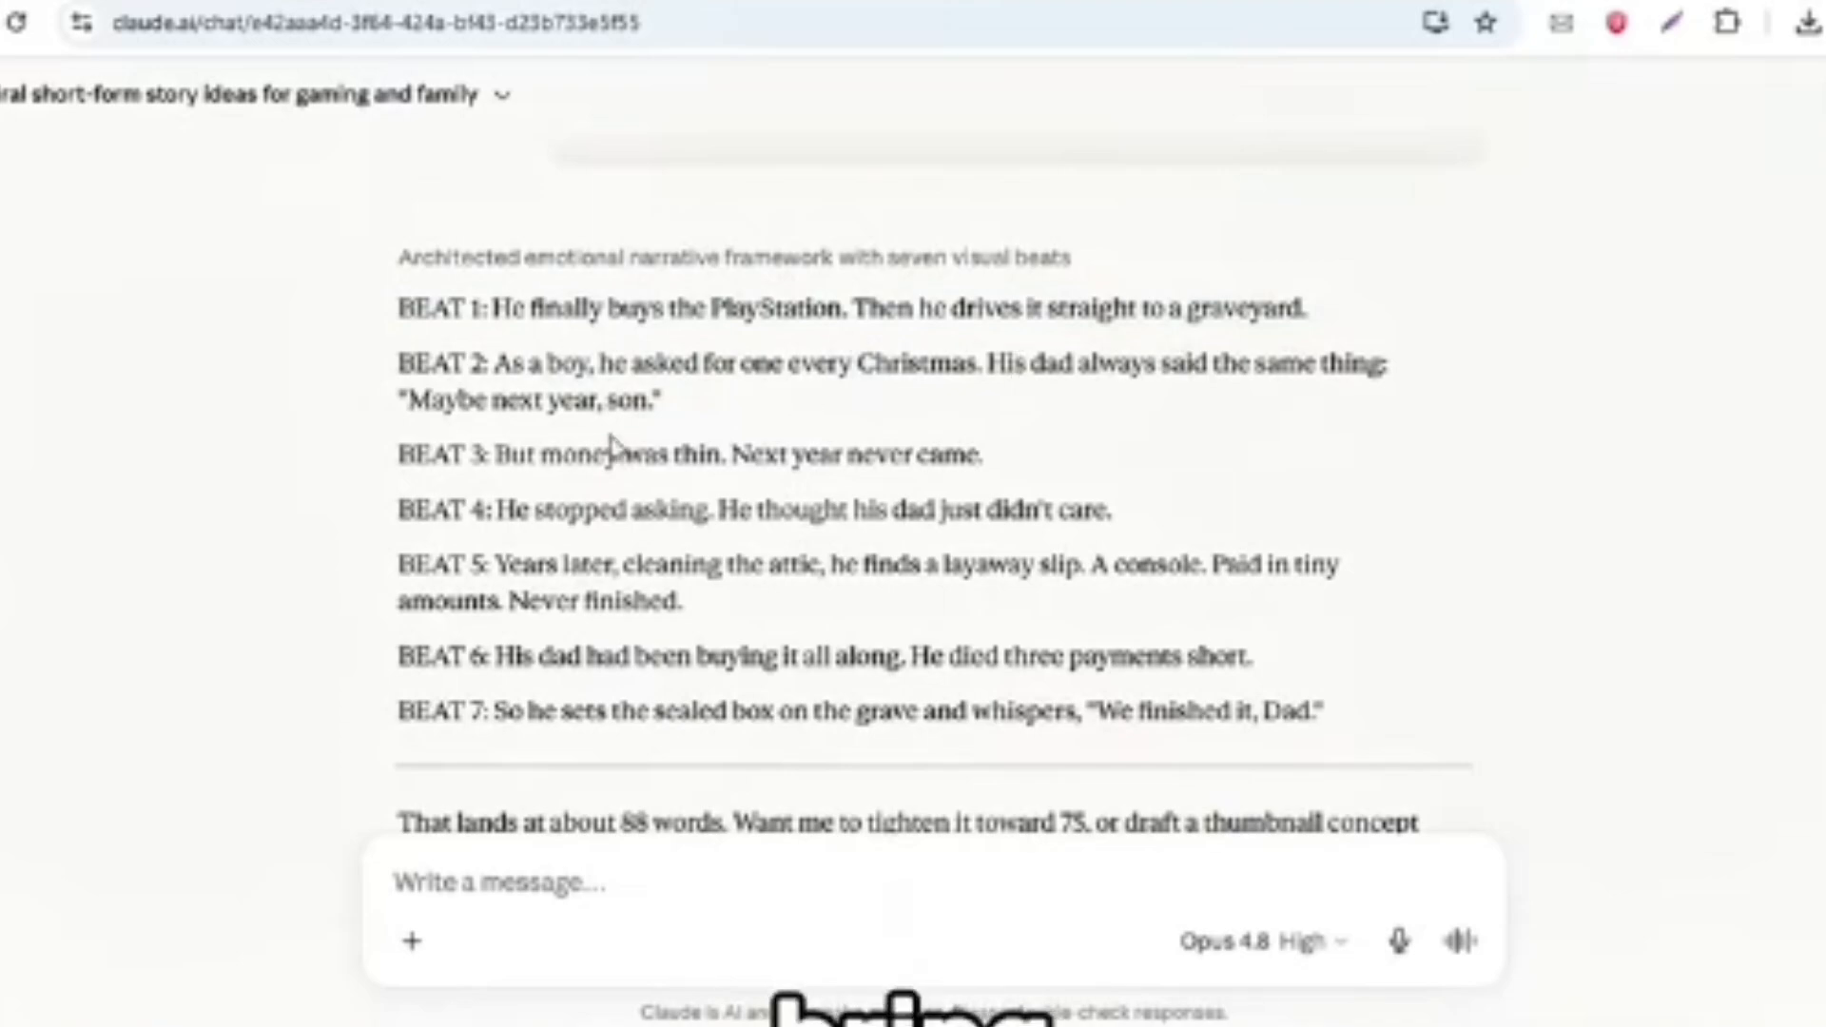
pyautogui.scroll(-4, 612, 447)
pyautogui.scroll(2, 611, 388)
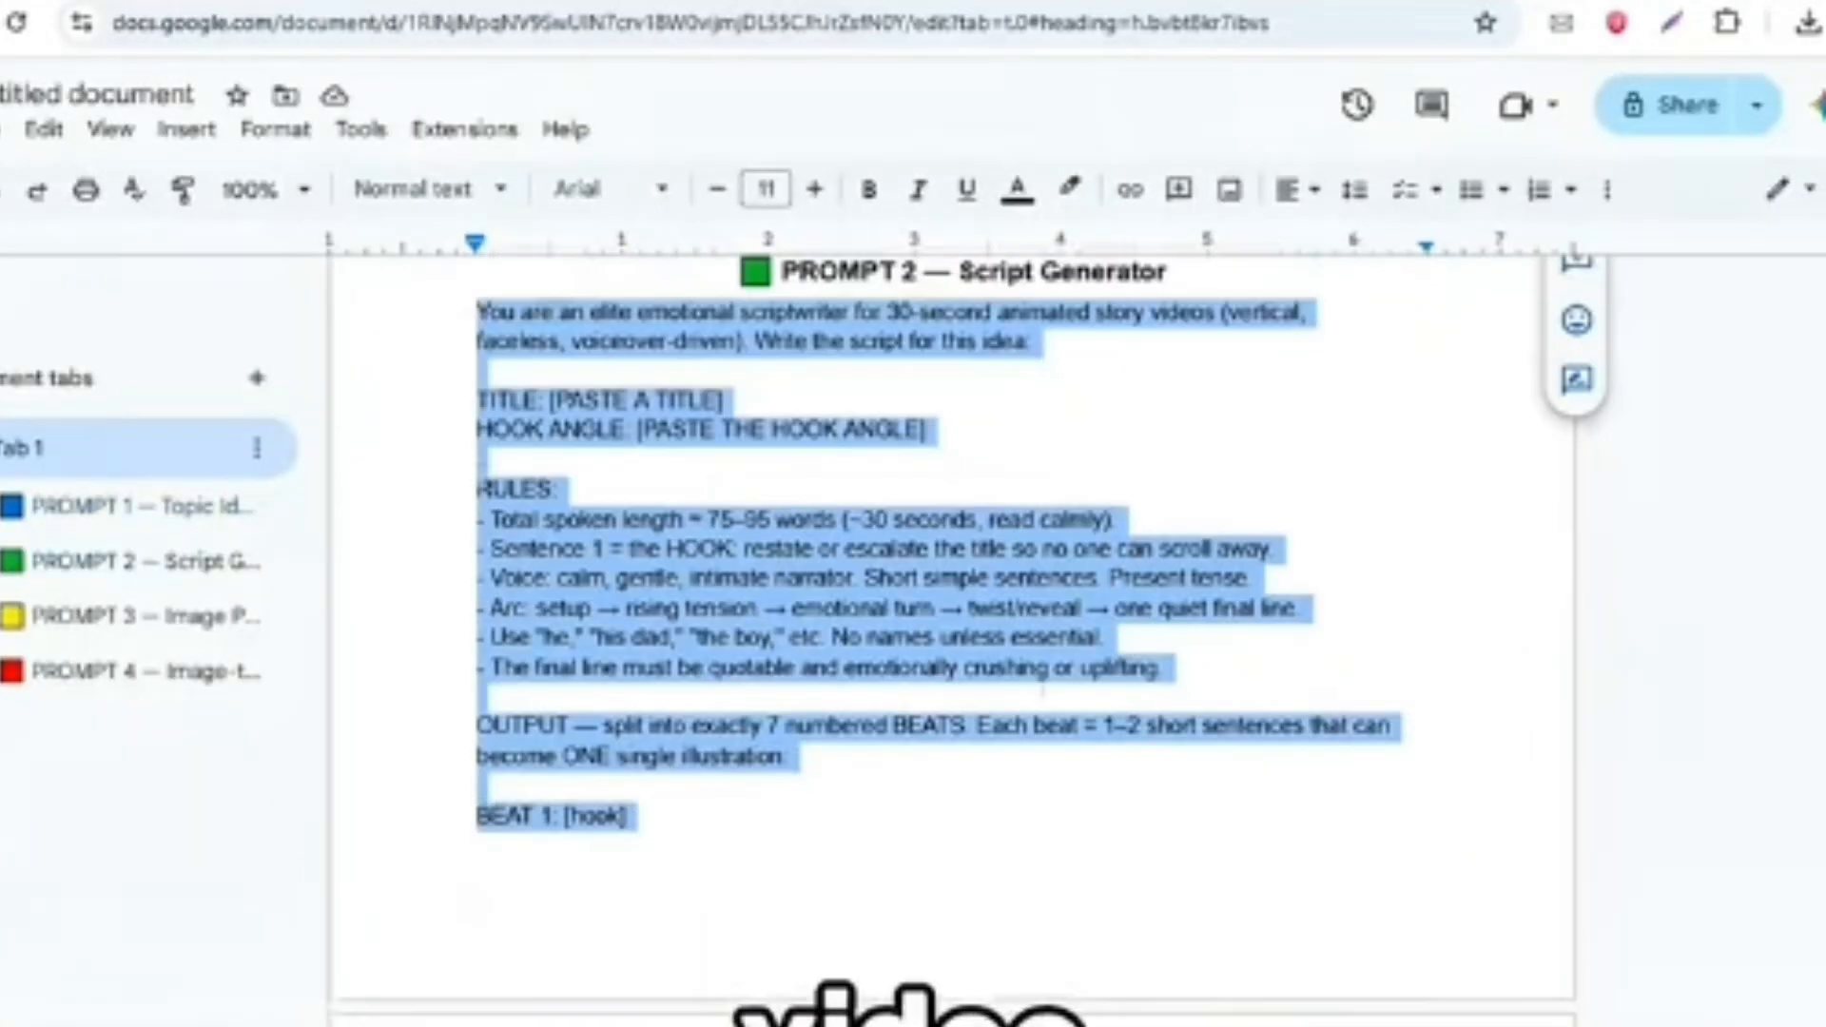
# - Copy the full PROMPT 3 Image Prompts text from the Google Docs document into the Claude chat's message field
pyautogui.click(143, 616)
pyautogui.scroll(-5, 419, 546)
pyautogui.scroll(4, 438, 380)
pyautogui.click(438, 357)
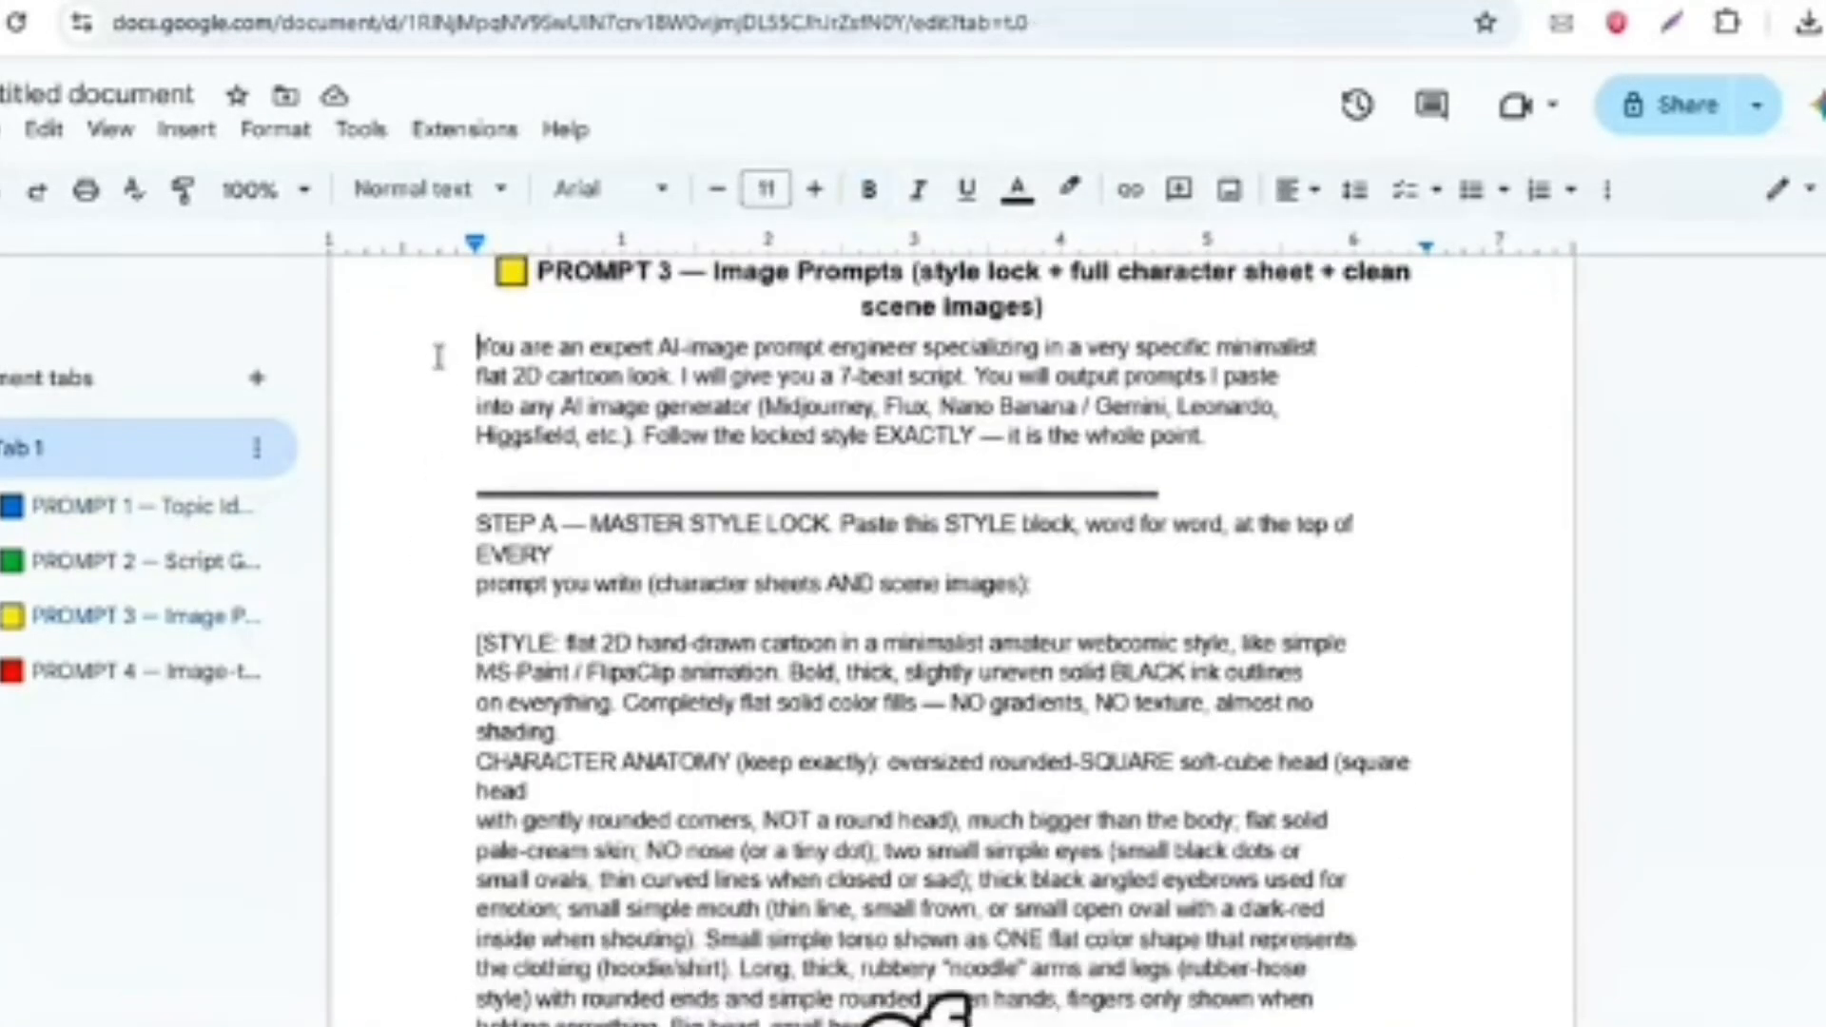
pyautogui.moveTo(438, 357); pyautogui.dragTo(1079, 290)
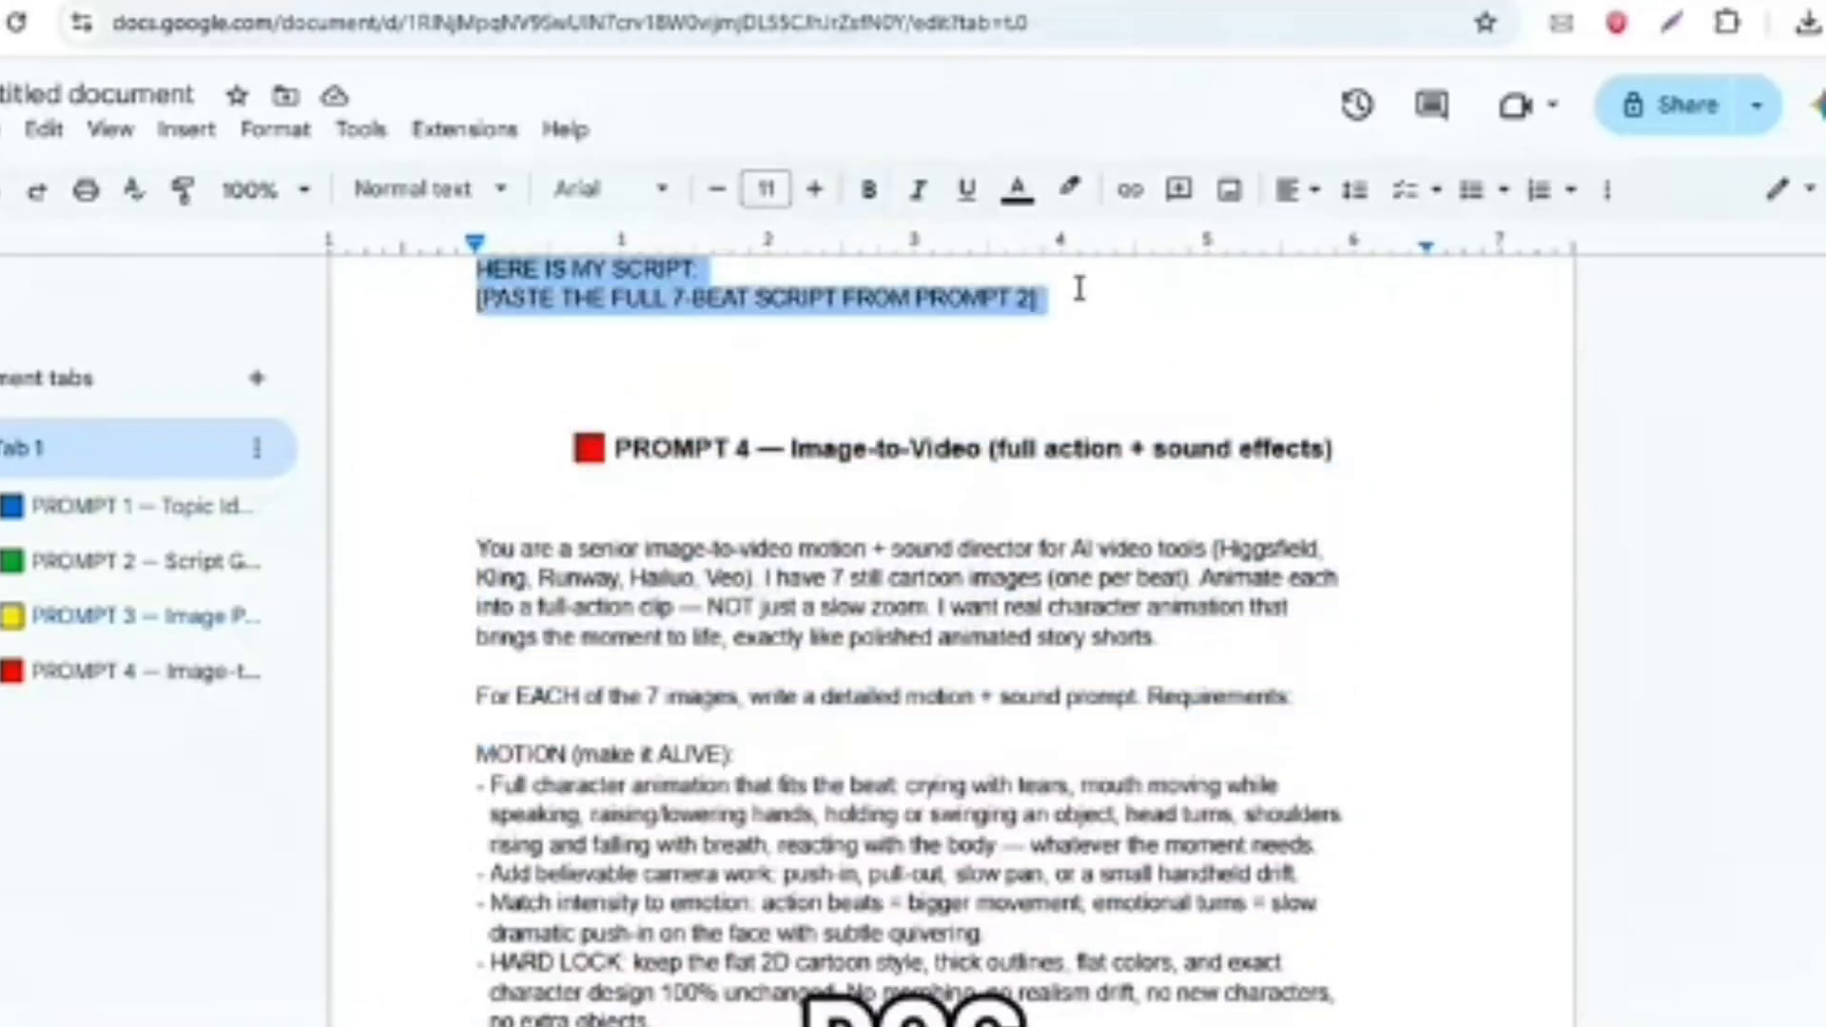
pyautogui.scroll(10, 1076, 285)
pyautogui.scroll(-4, 1075, 285)
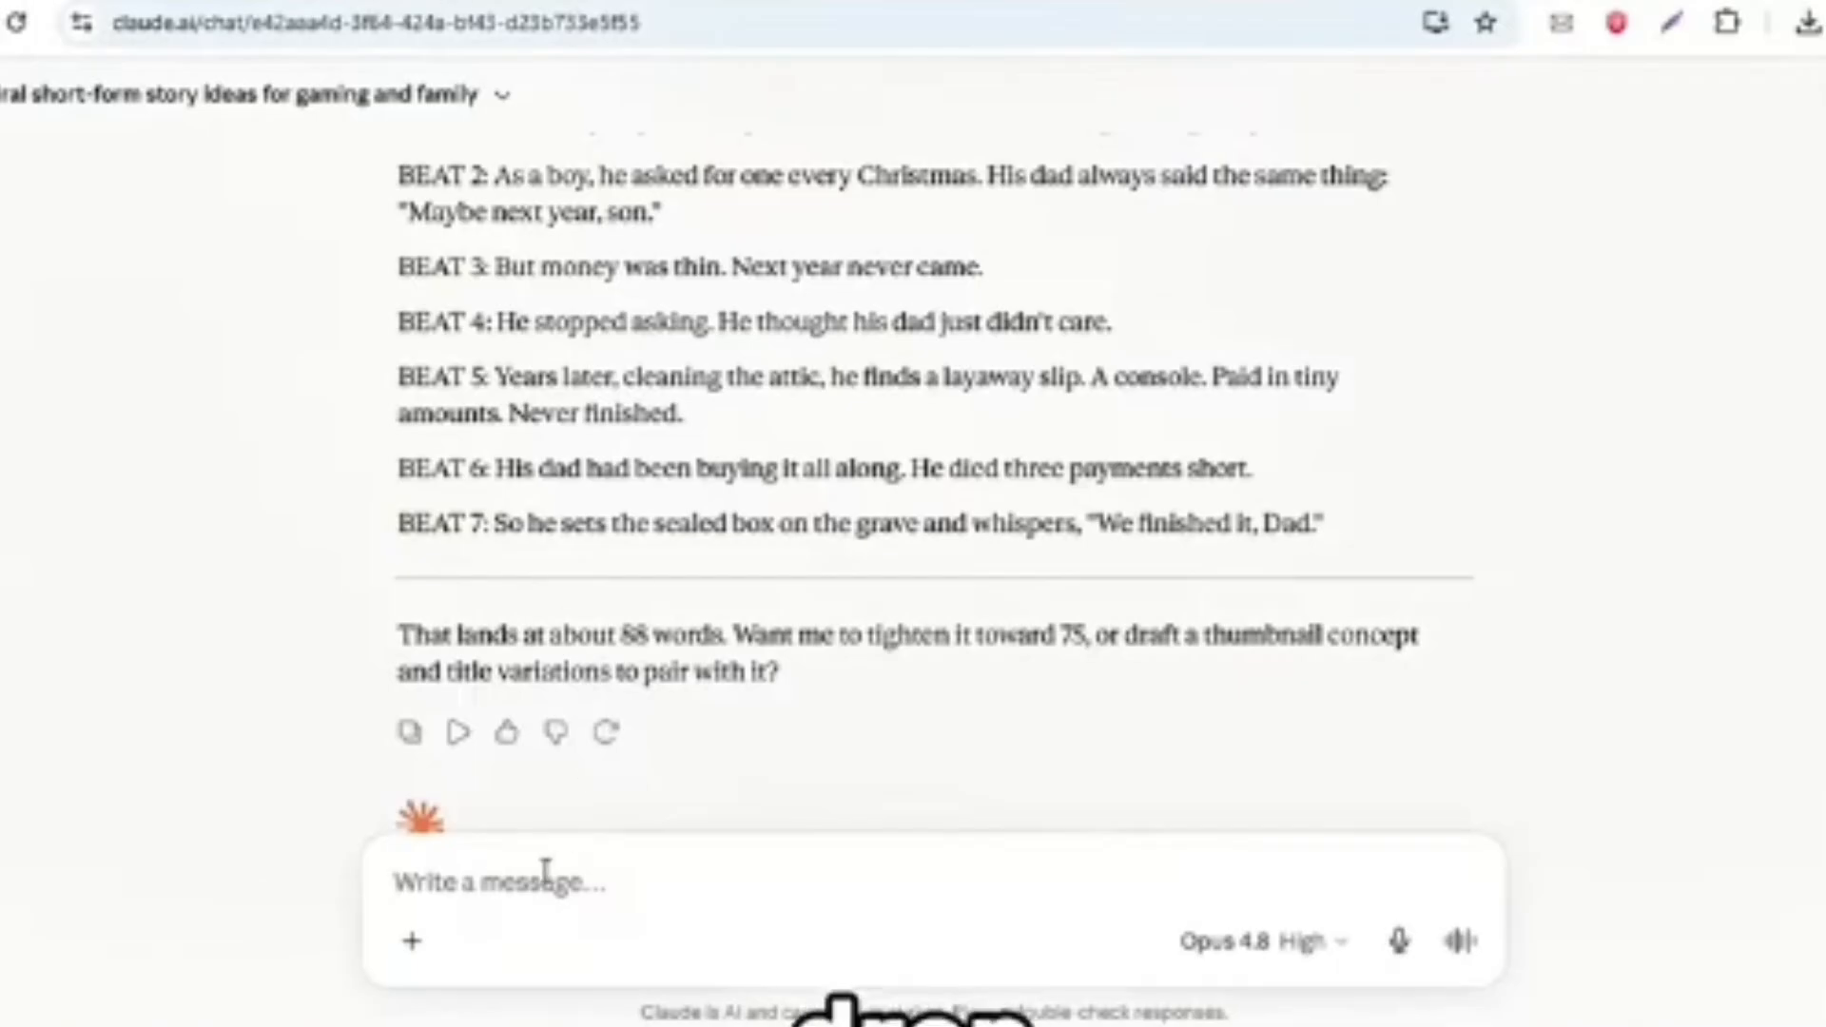
pyautogui.rightClick(545, 872)
pyautogui.click(605, 522)
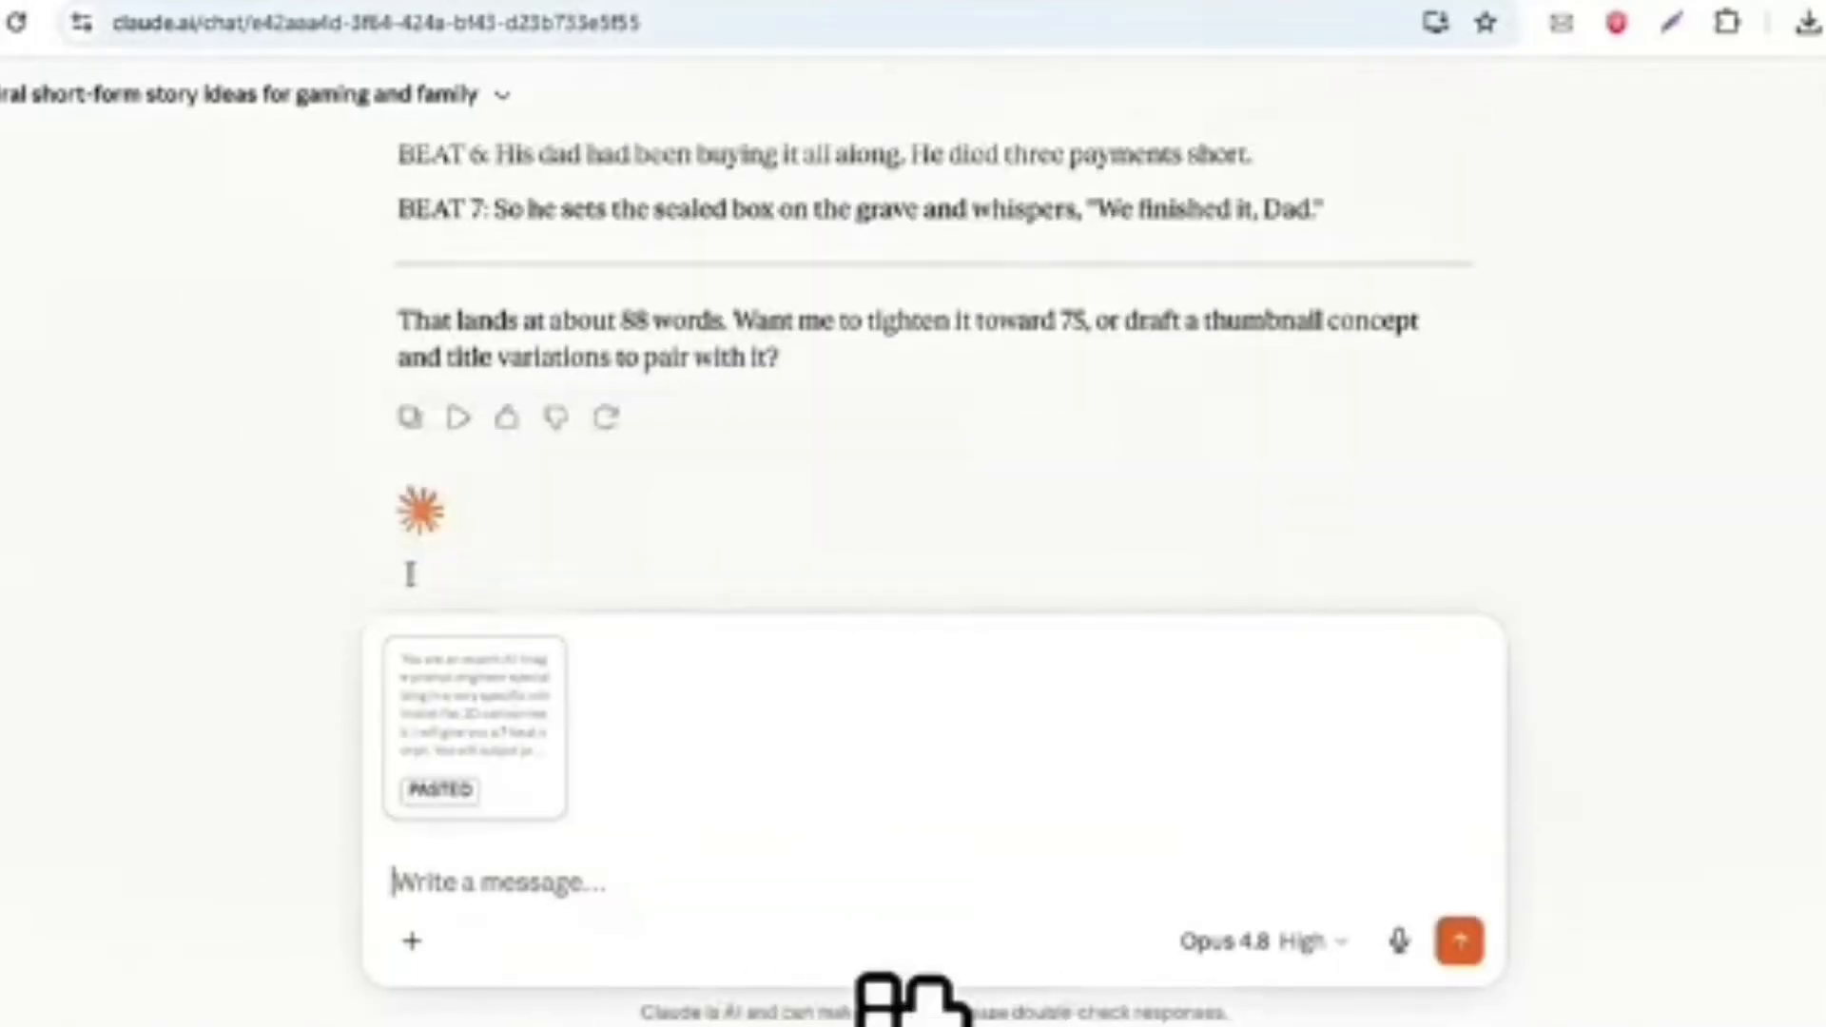
# - Copy Claude's 7-beat script response, add it to the message with the pasted image prompt instructions, and send it
pyautogui.click(410, 417)
pyautogui.scroll(5, 408, 411)
pyautogui.rightClick(558, 787)
pyautogui.click(570, 505)
pyautogui.click(1461, 941)
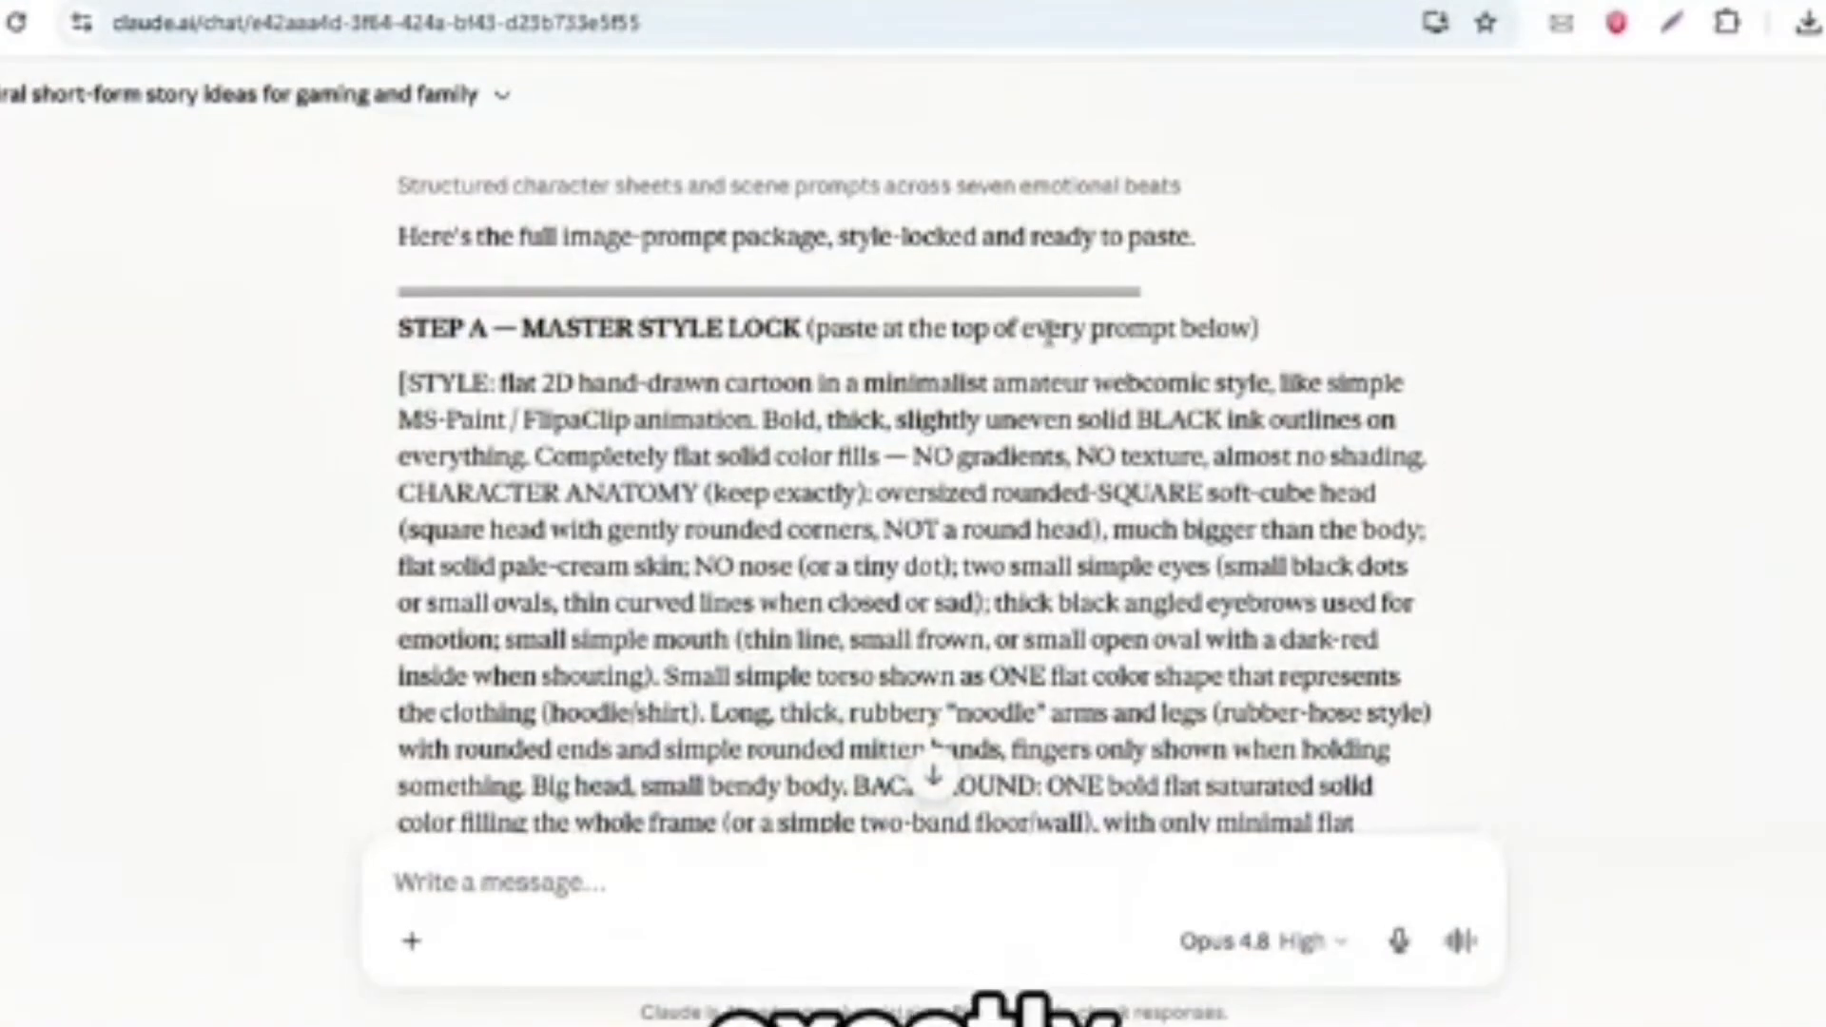
# - Examine the image-prompt package, covering the STEP A master style lock and the STEP B character sheets
pyautogui.doubleClick(1049, 328)
pyautogui.click(1049, 328)
pyautogui.click(1049, 328)
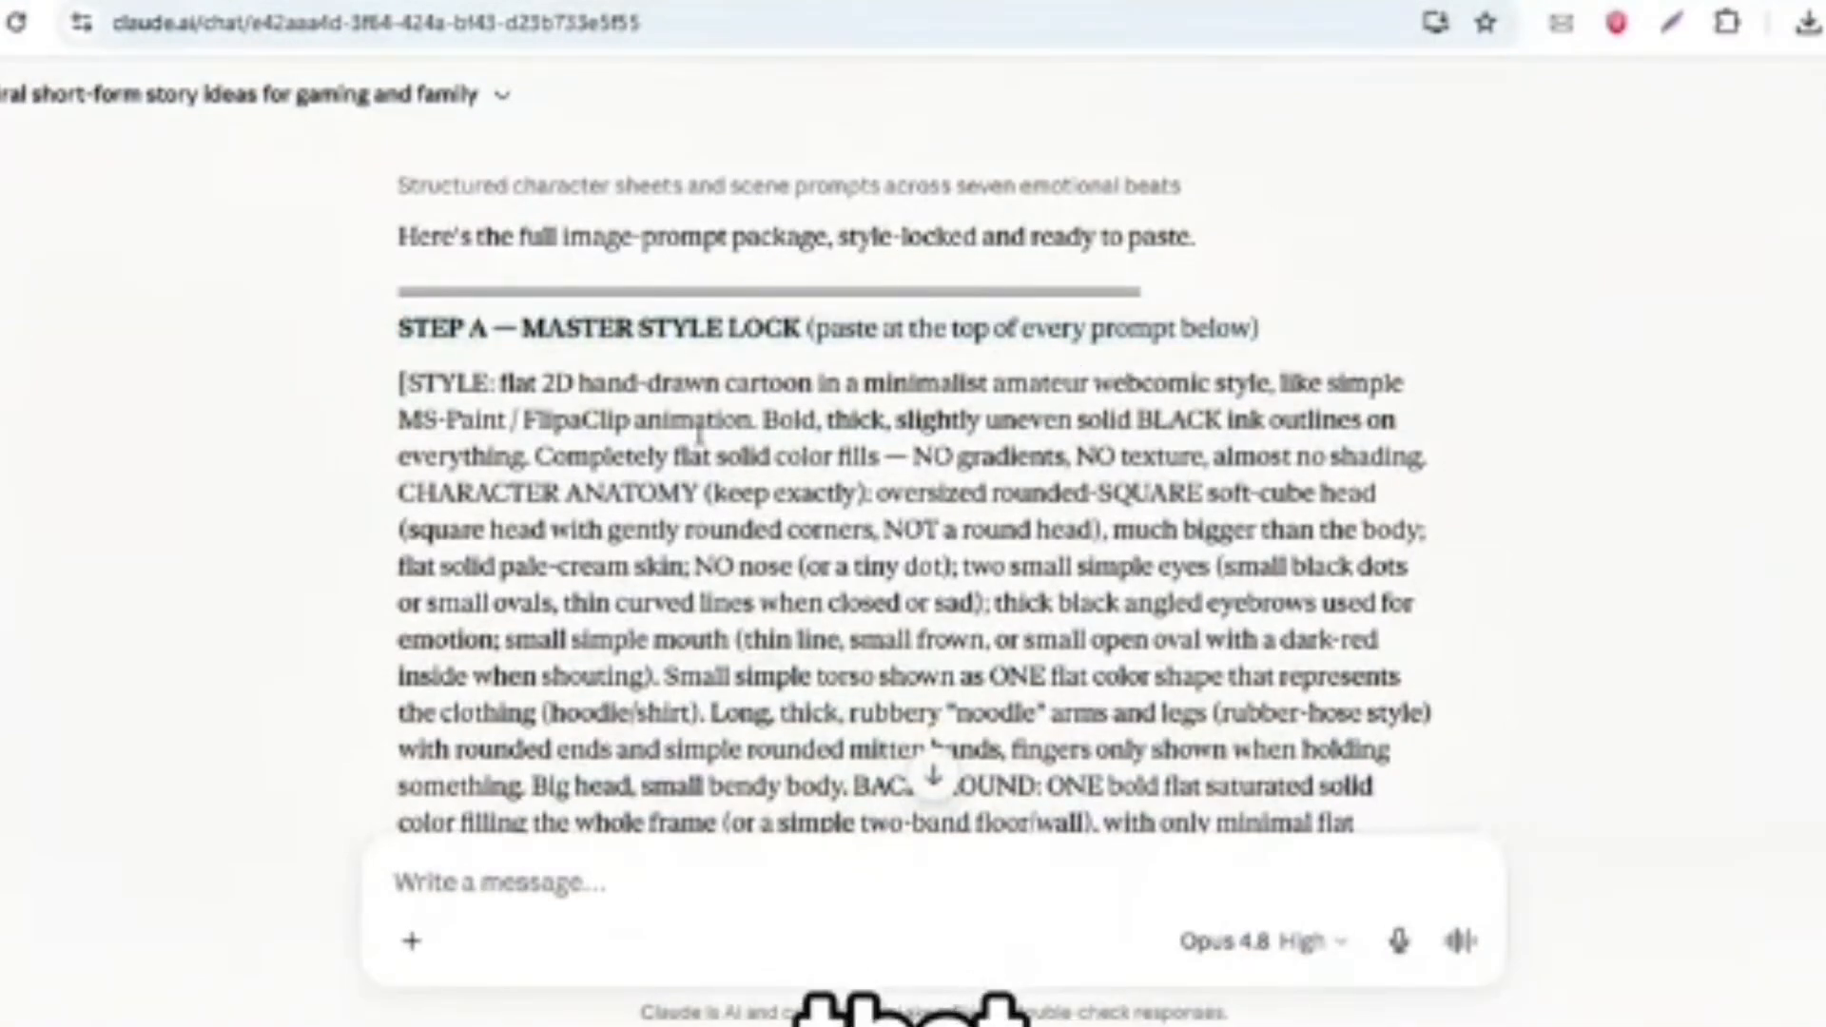
pyautogui.scroll(-6, 699, 433)
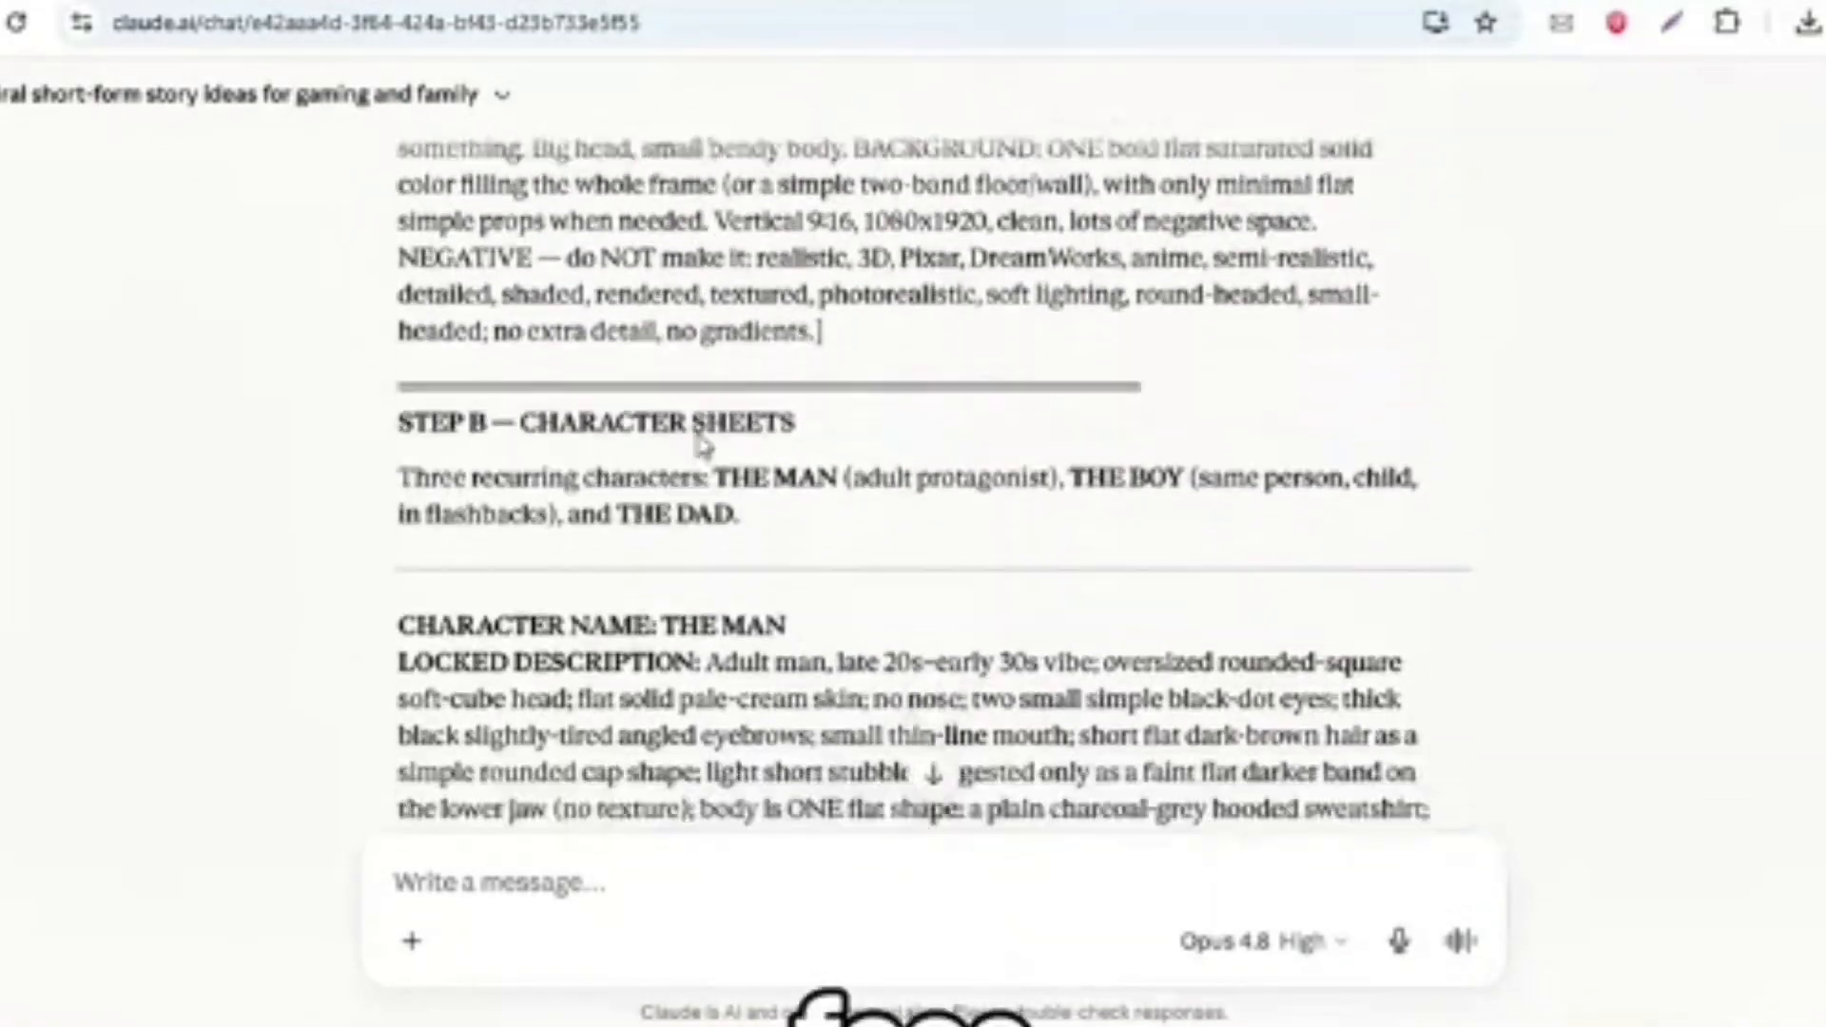
pyautogui.scroll(5, 698, 433)
pyautogui.scroll(1, 699, 433)
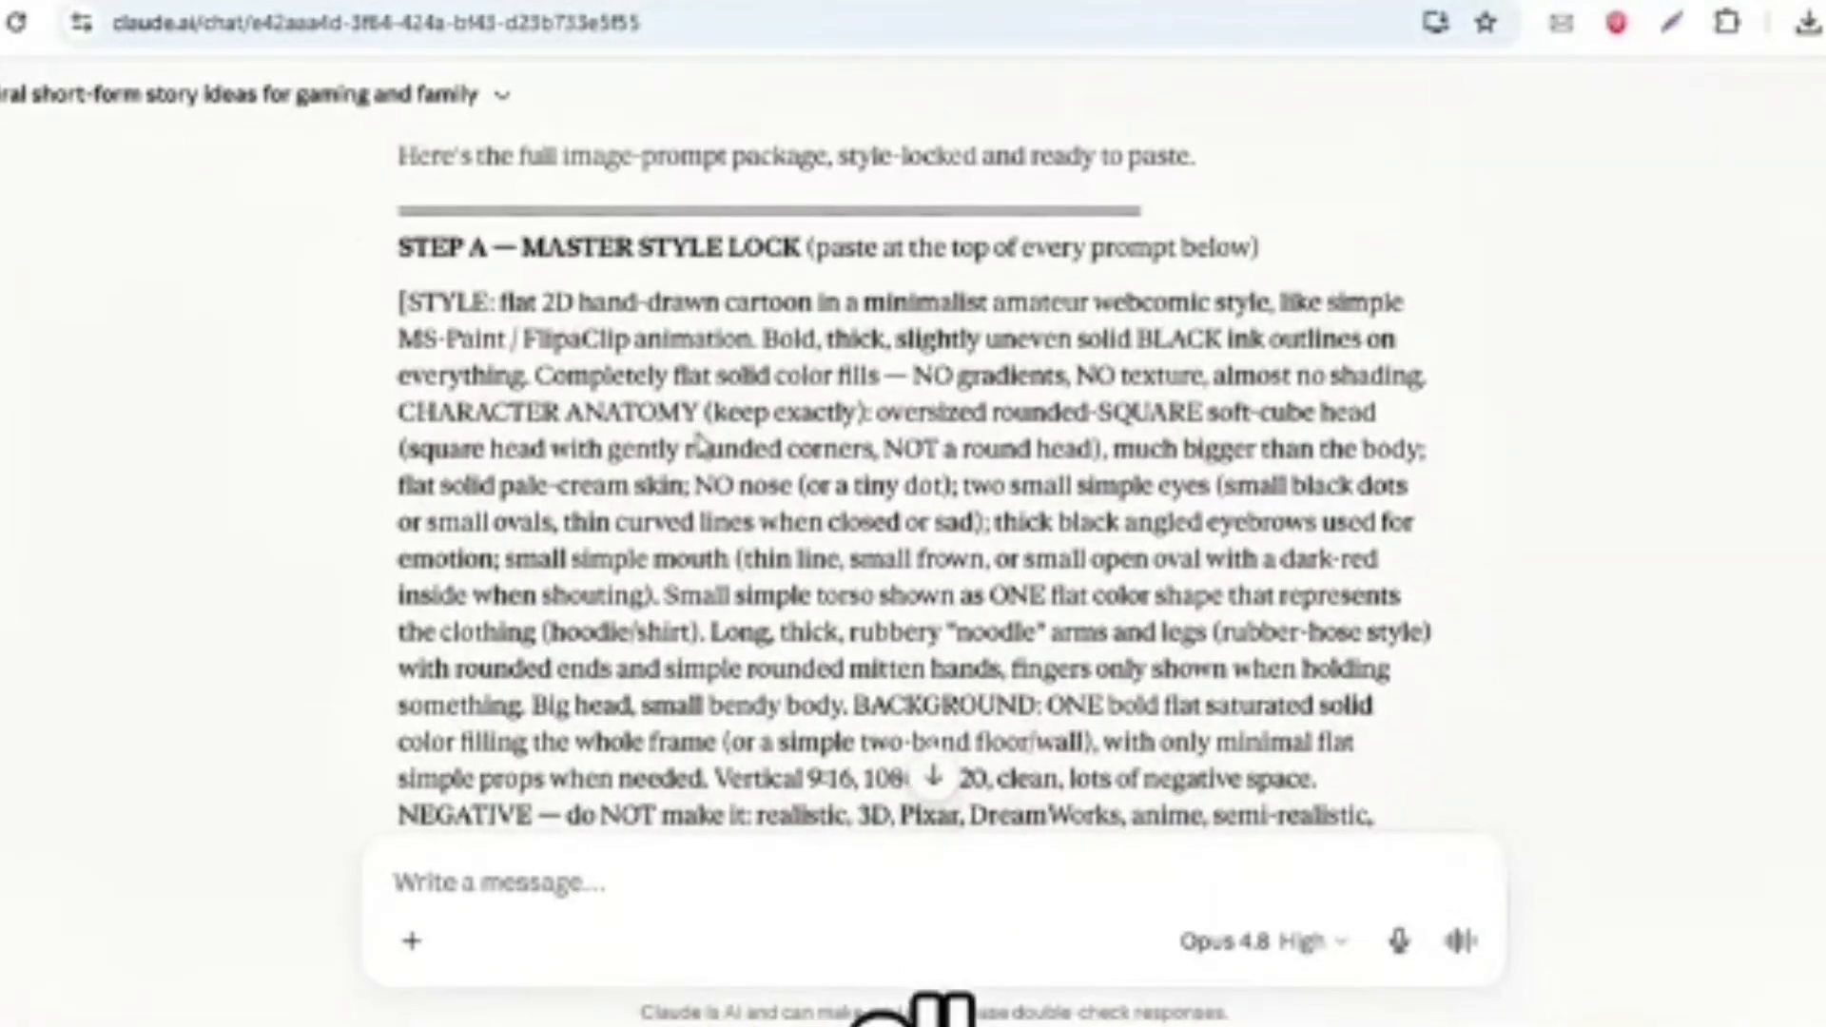
pyautogui.scroll(-2, 699, 442)
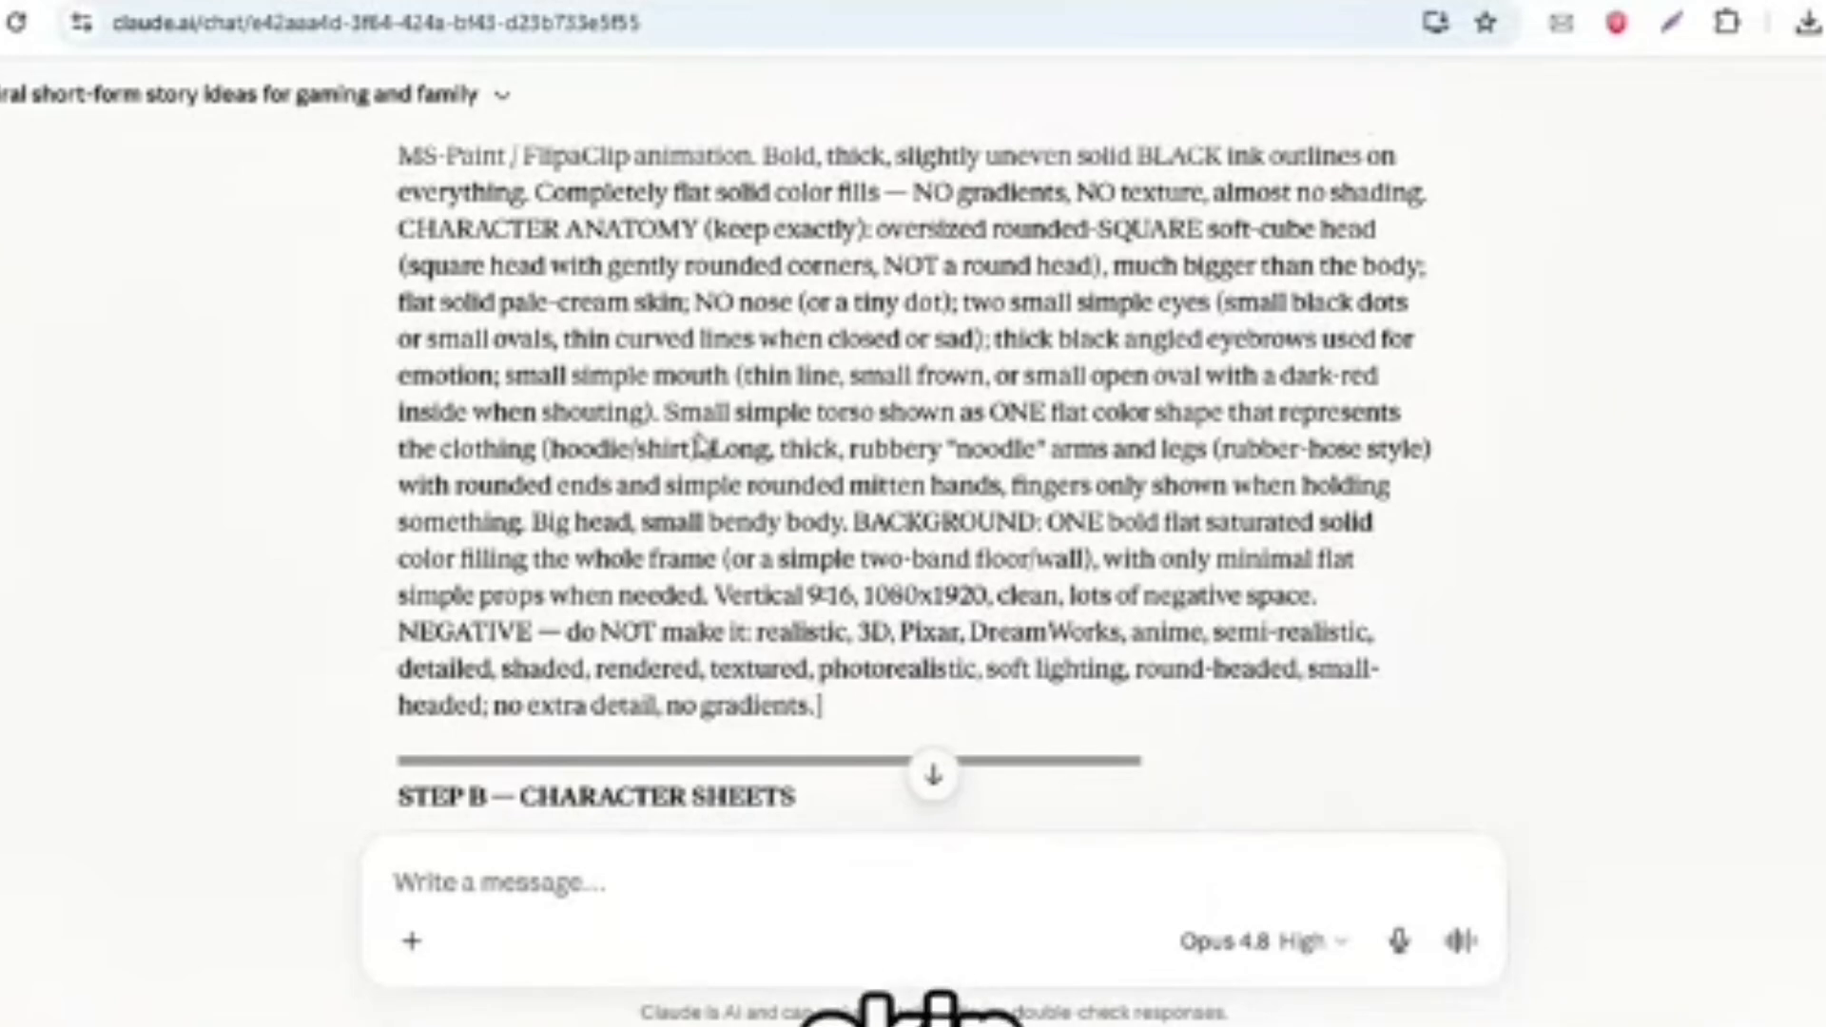
pyautogui.scroll(-4, 699, 446)
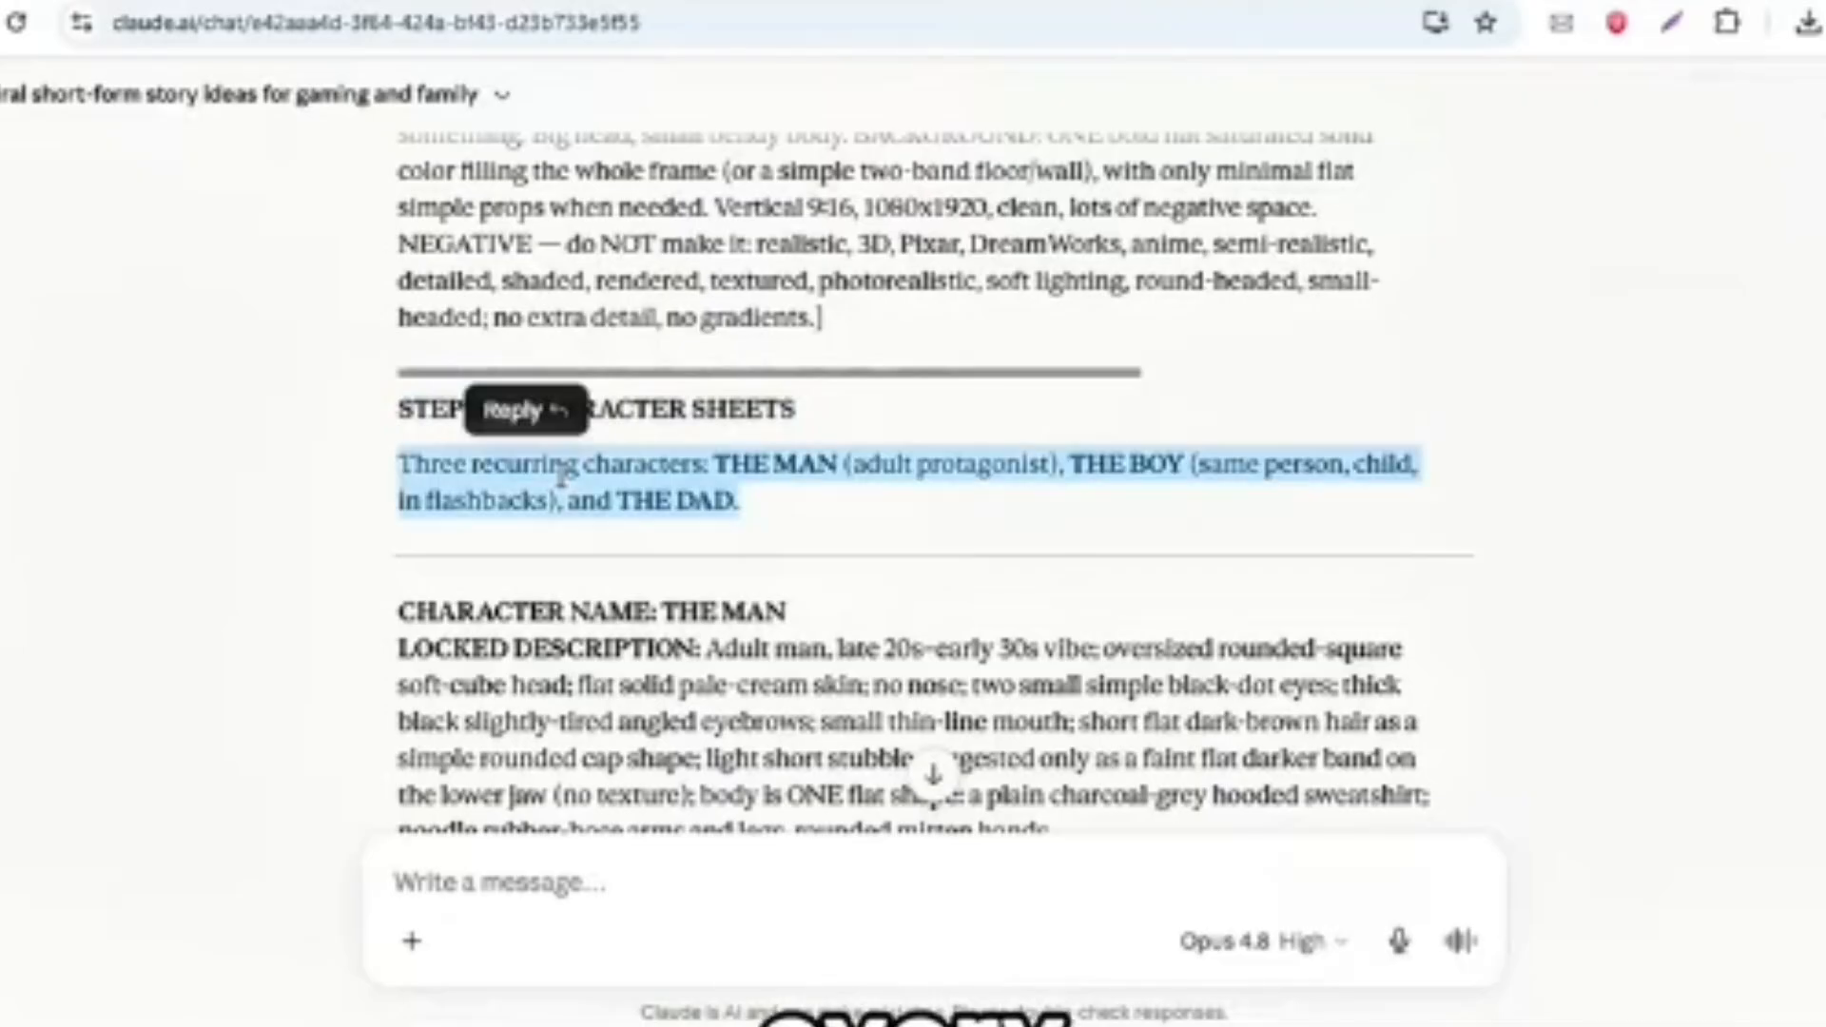
pyautogui.click(968, 532)
pyautogui.scroll(2, 1103, 468)
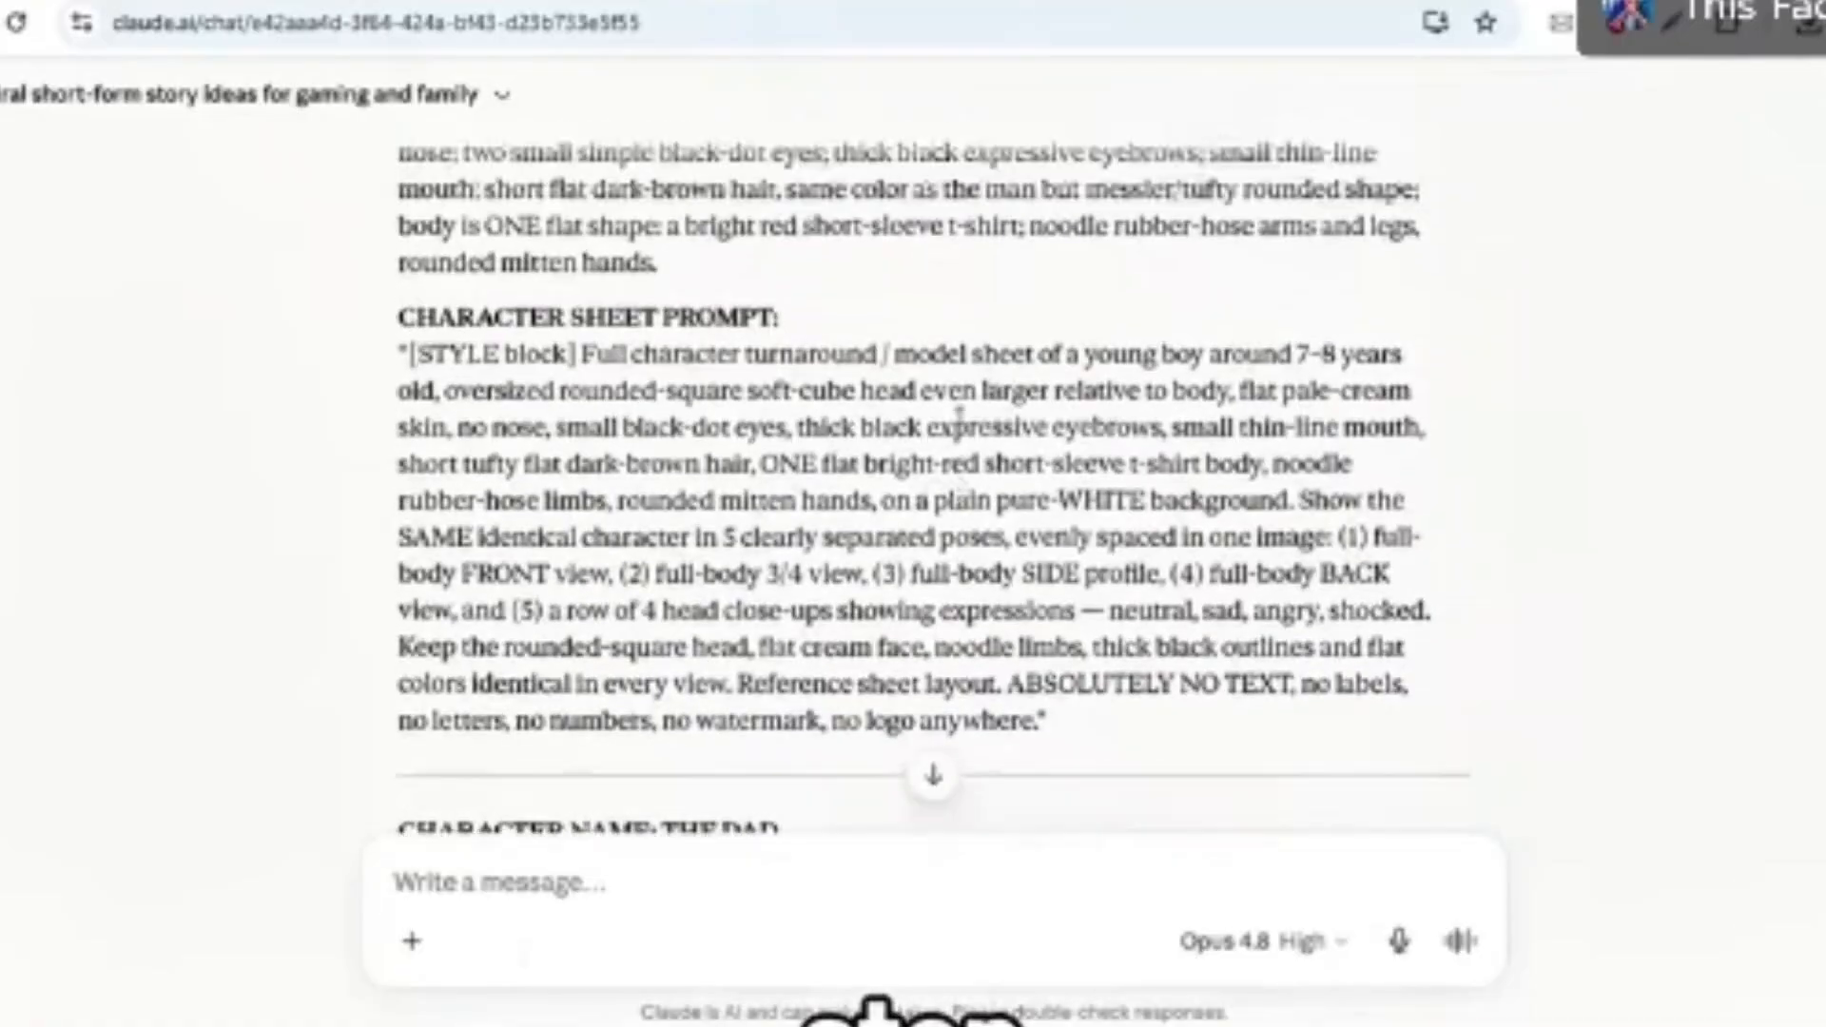
# - Switch to Higgsfield and open its Create Image page
pyautogui.scroll(8, 959, 418)
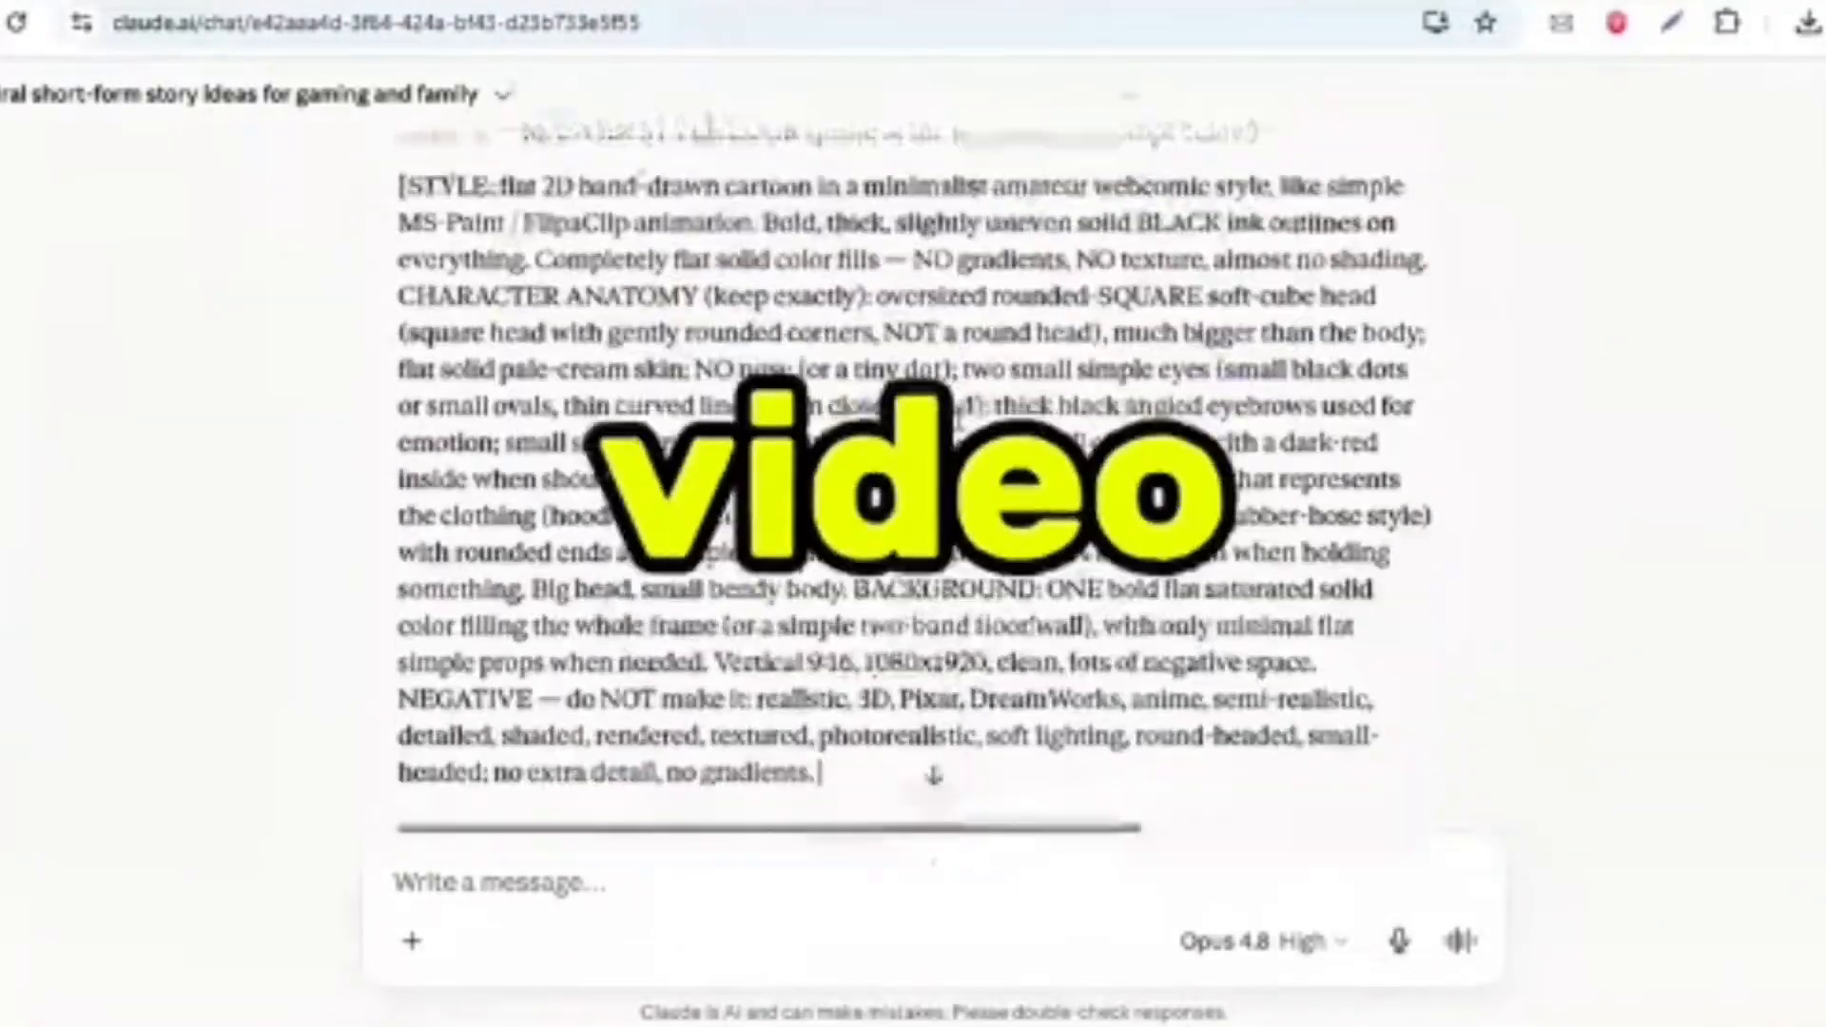
pyautogui.scroll(-3, 955, 411)
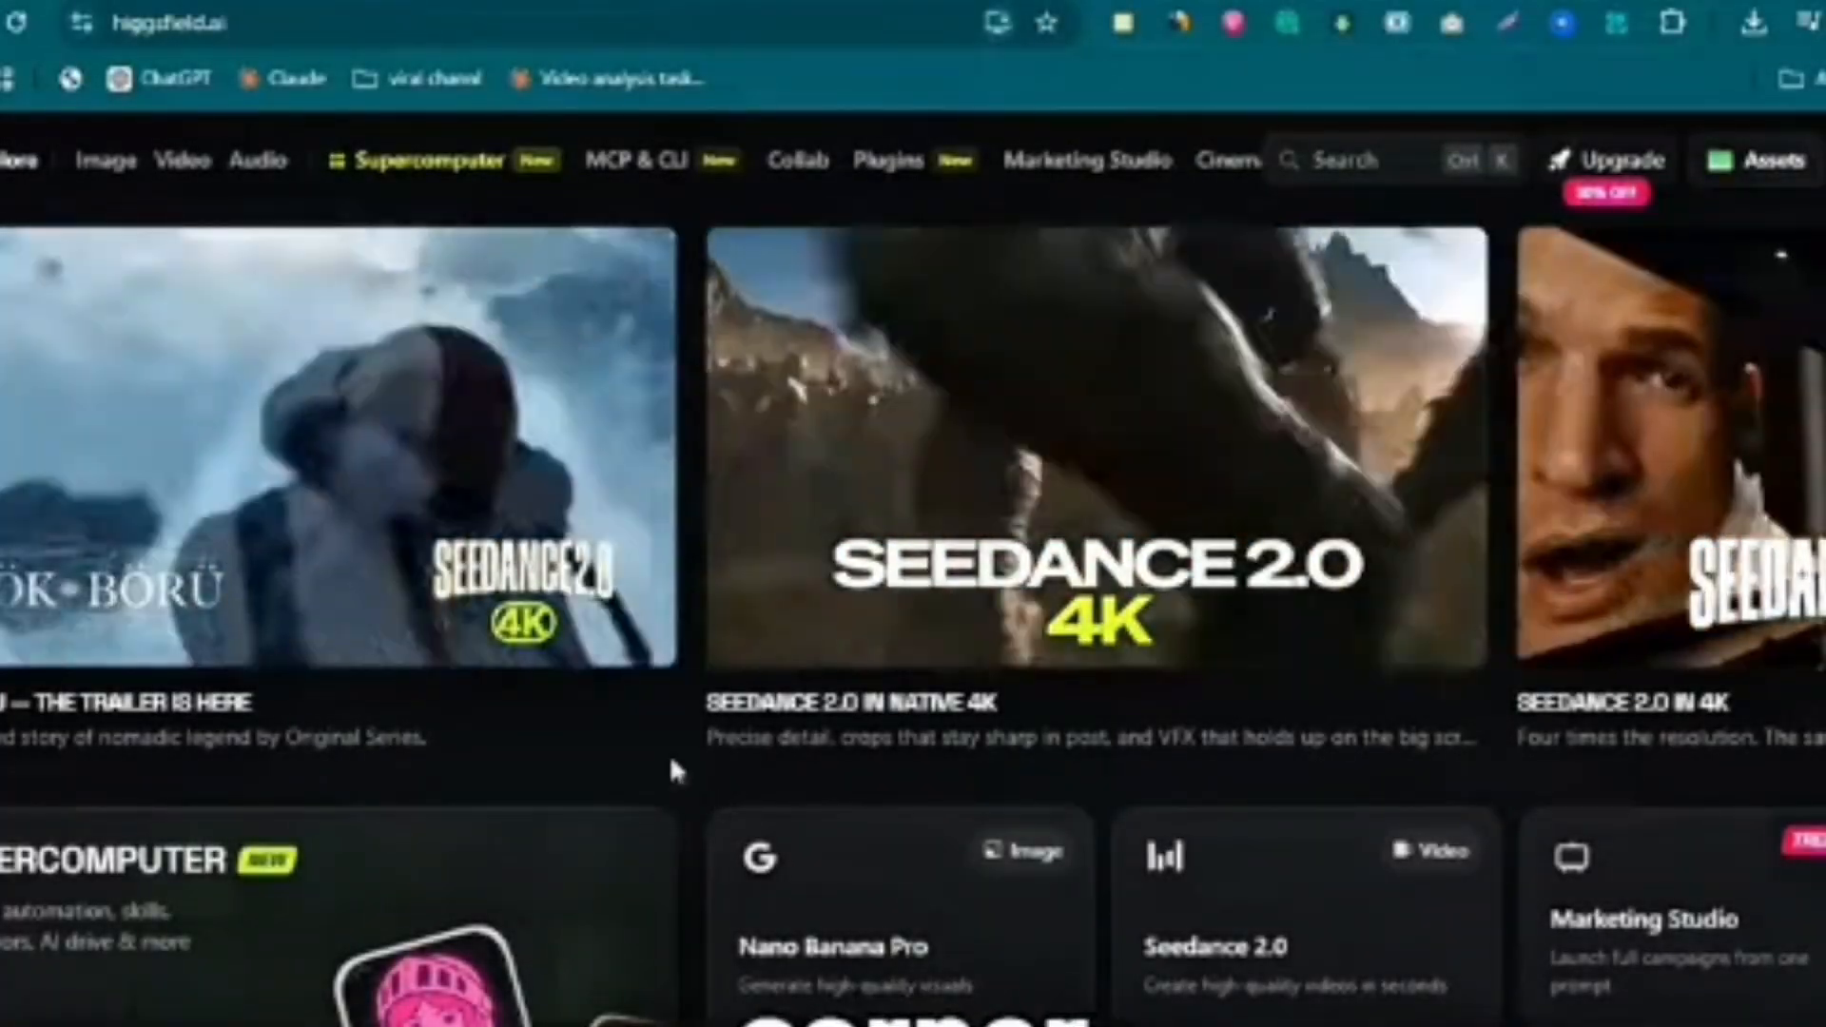
pyautogui.moveTo(105, 160)
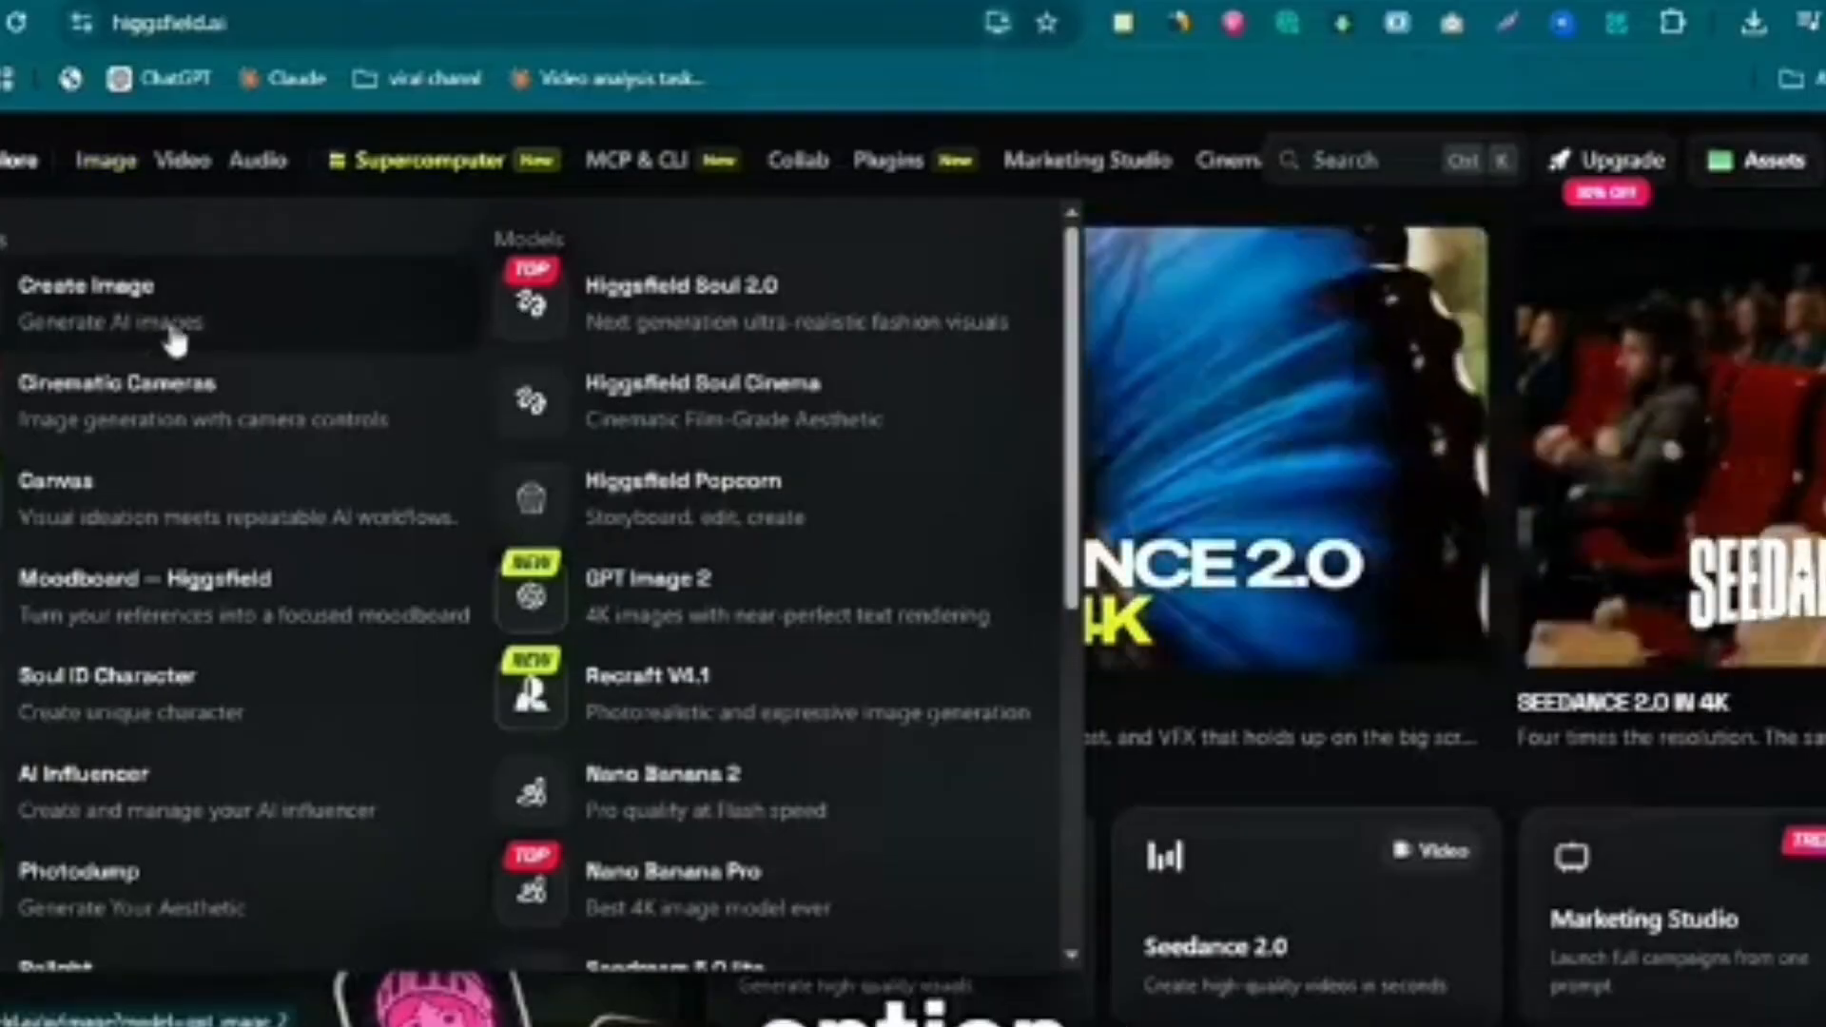
pyautogui.click(134, 306)
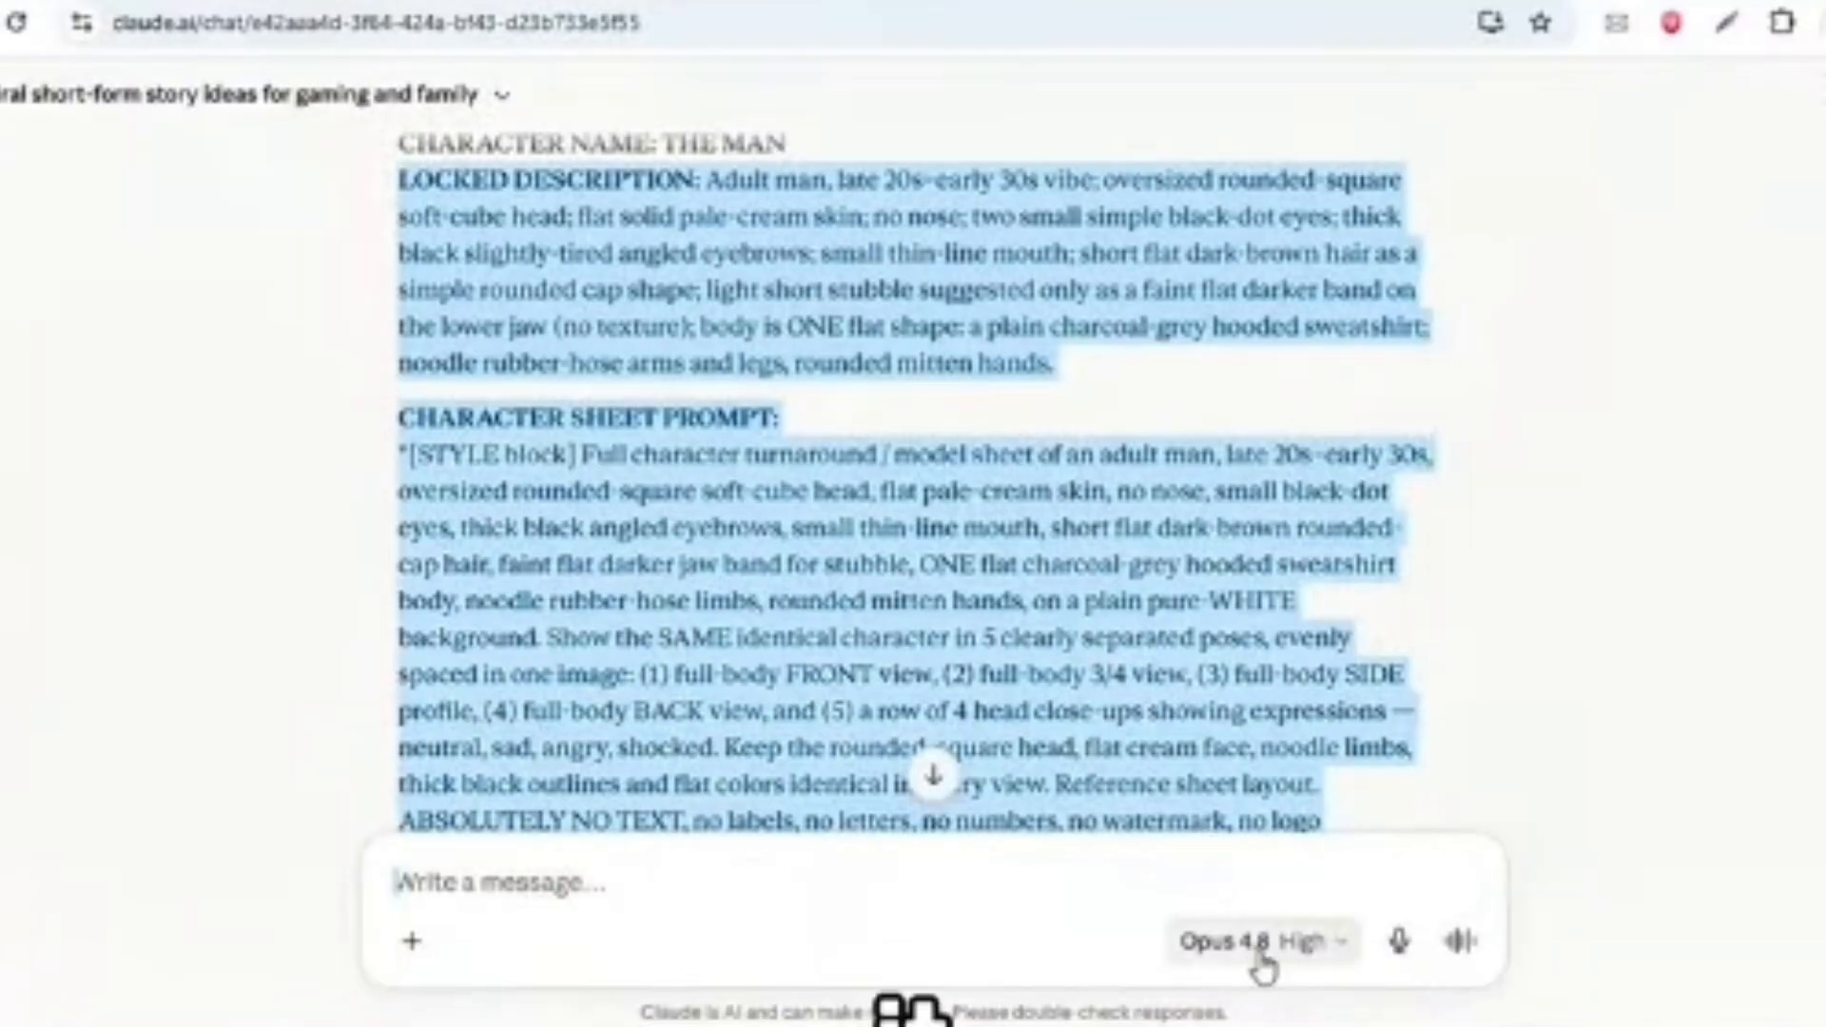
# - Copy THE MAN's locked description and character sheet prompt from Claude into the Higgsfield image prompt
pyautogui.scroll(-5, 872, 411)
pyautogui.scroll(7, 872, 412)
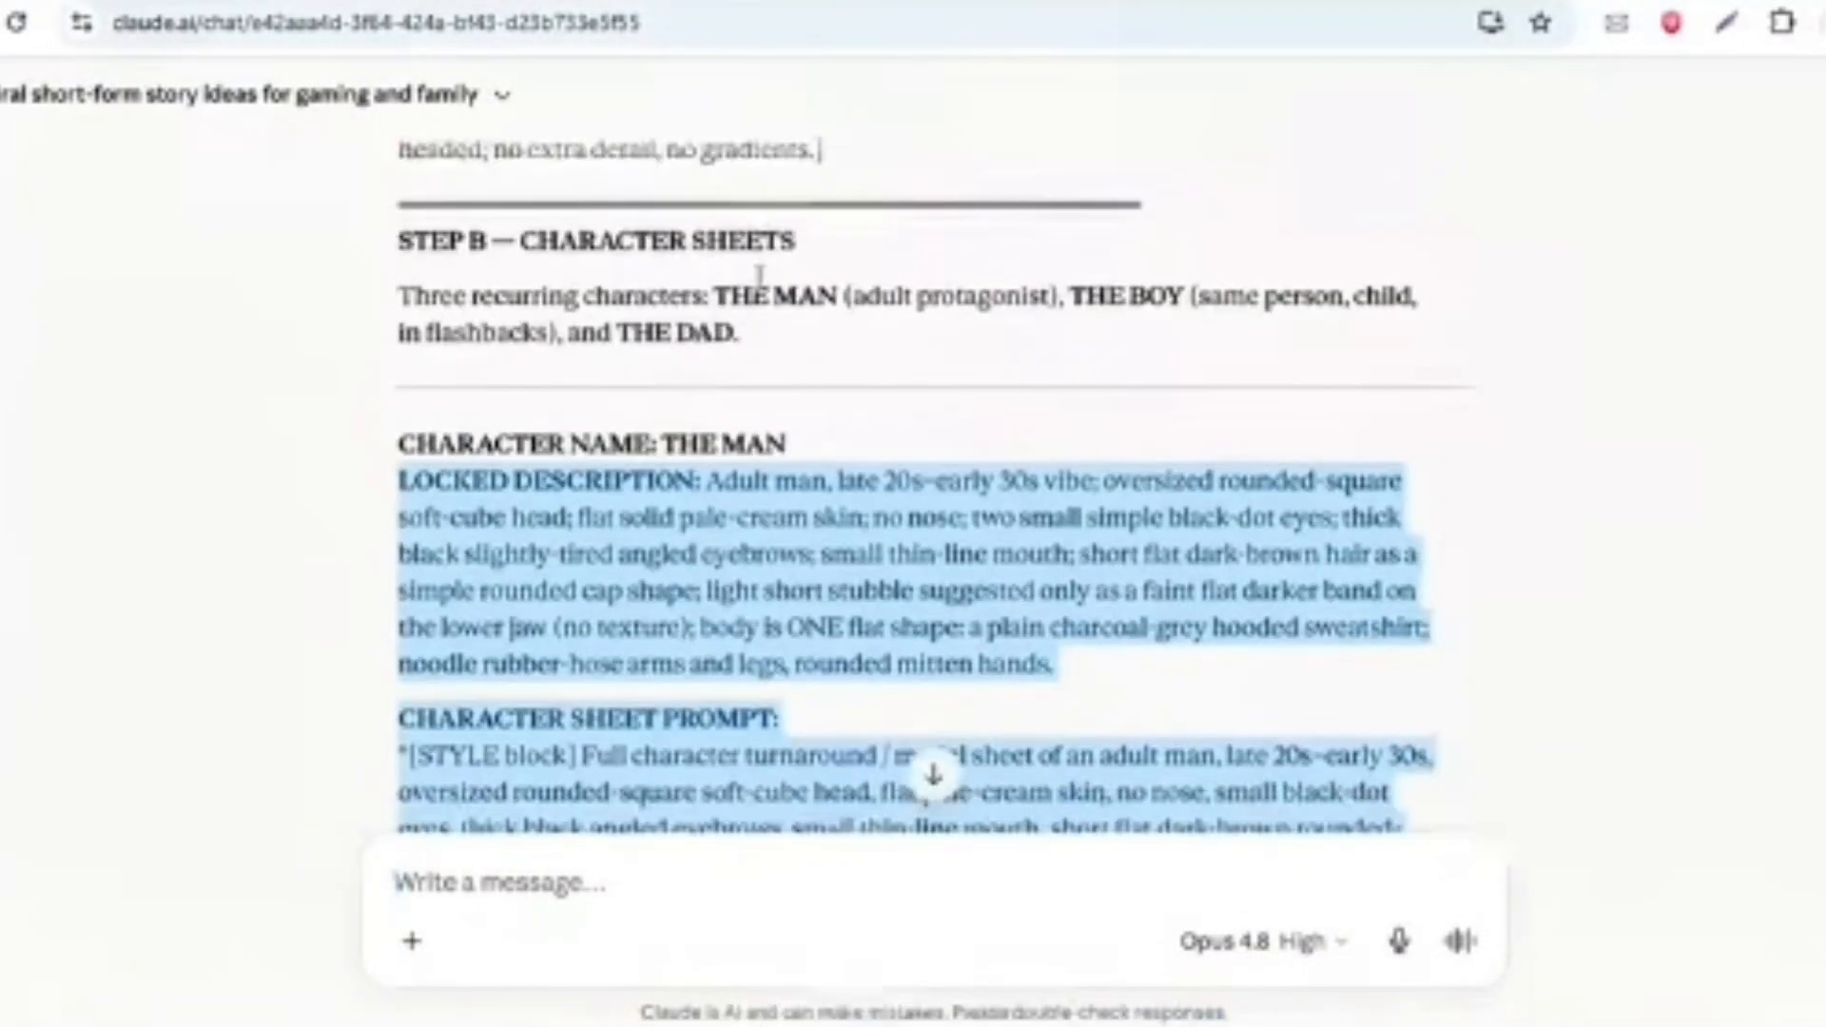
pyautogui.scroll(-2, 716, 314)
pyautogui.rightClick(715, 314)
pyautogui.click(806, 340)
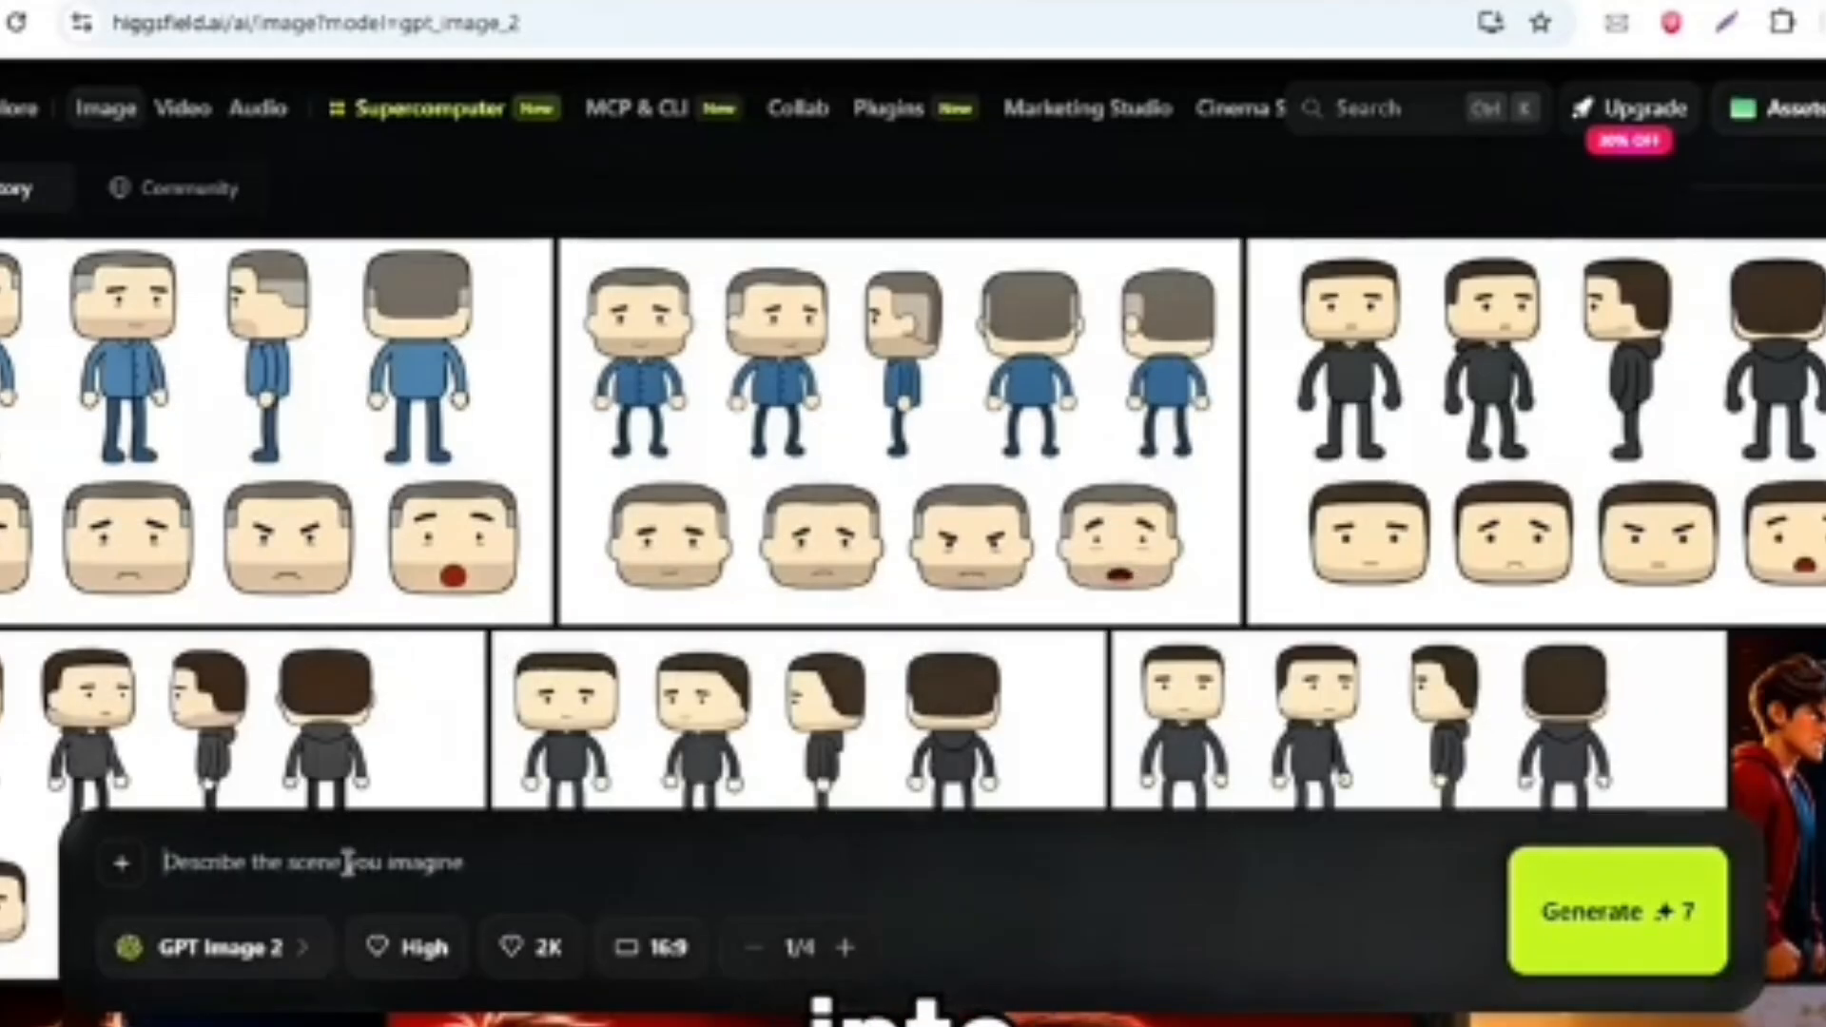
pyautogui.rightClick(348, 862)
pyautogui.click(461, 567)
# - Choose the GPT Image 2 model, keep the 16:9 aspect ratio, and set the batch to 2 images
pyautogui.click(290, 956)
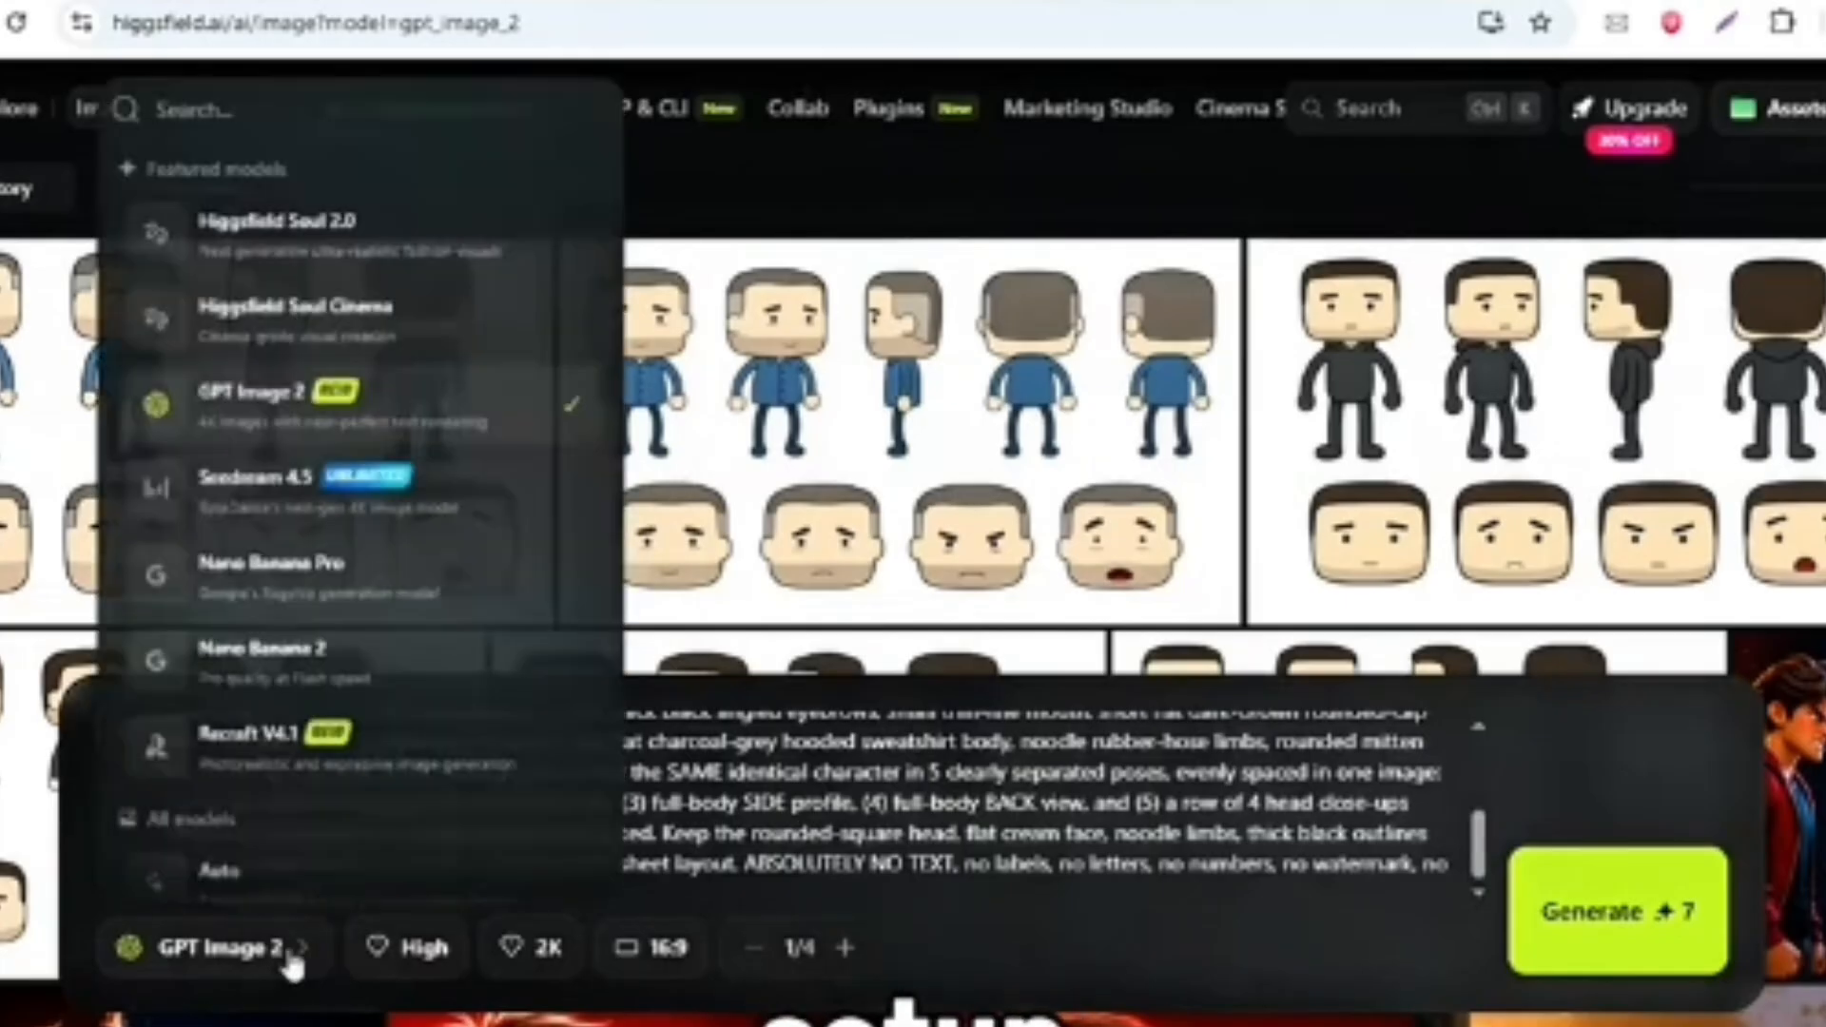
pyautogui.click(314, 418)
pyautogui.click(656, 948)
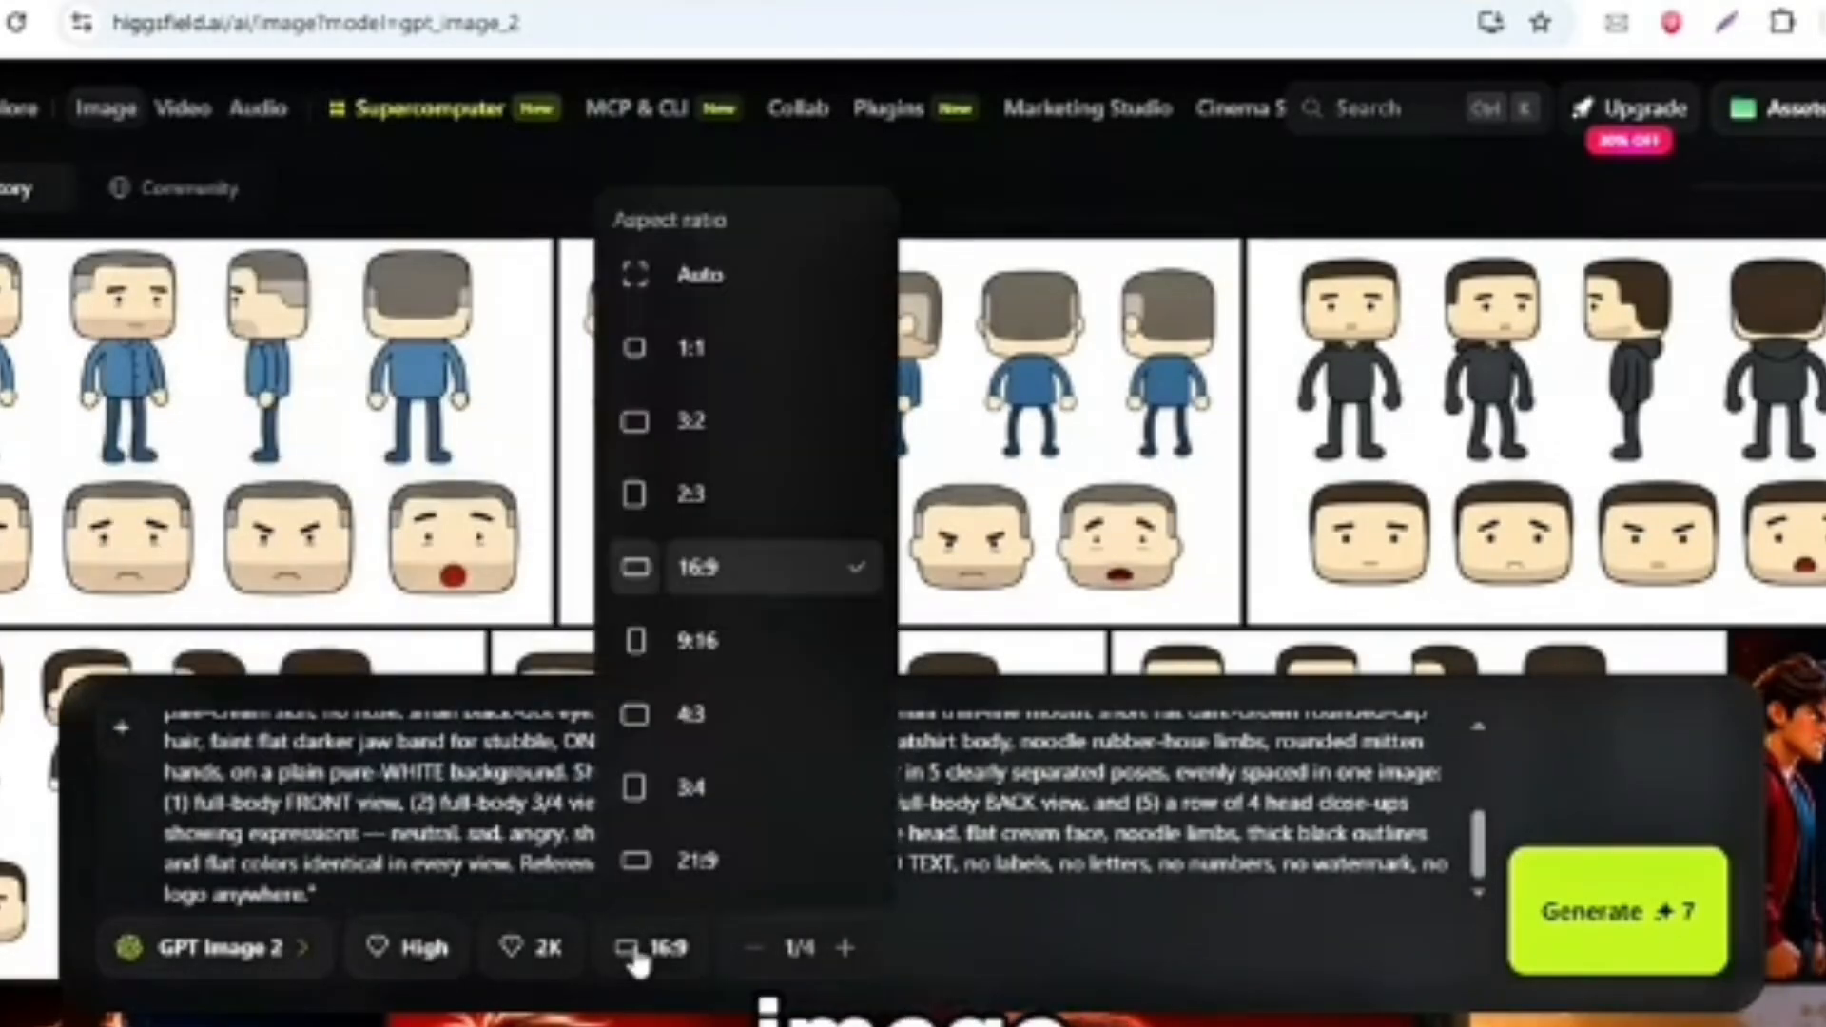
pyautogui.click(846, 950)
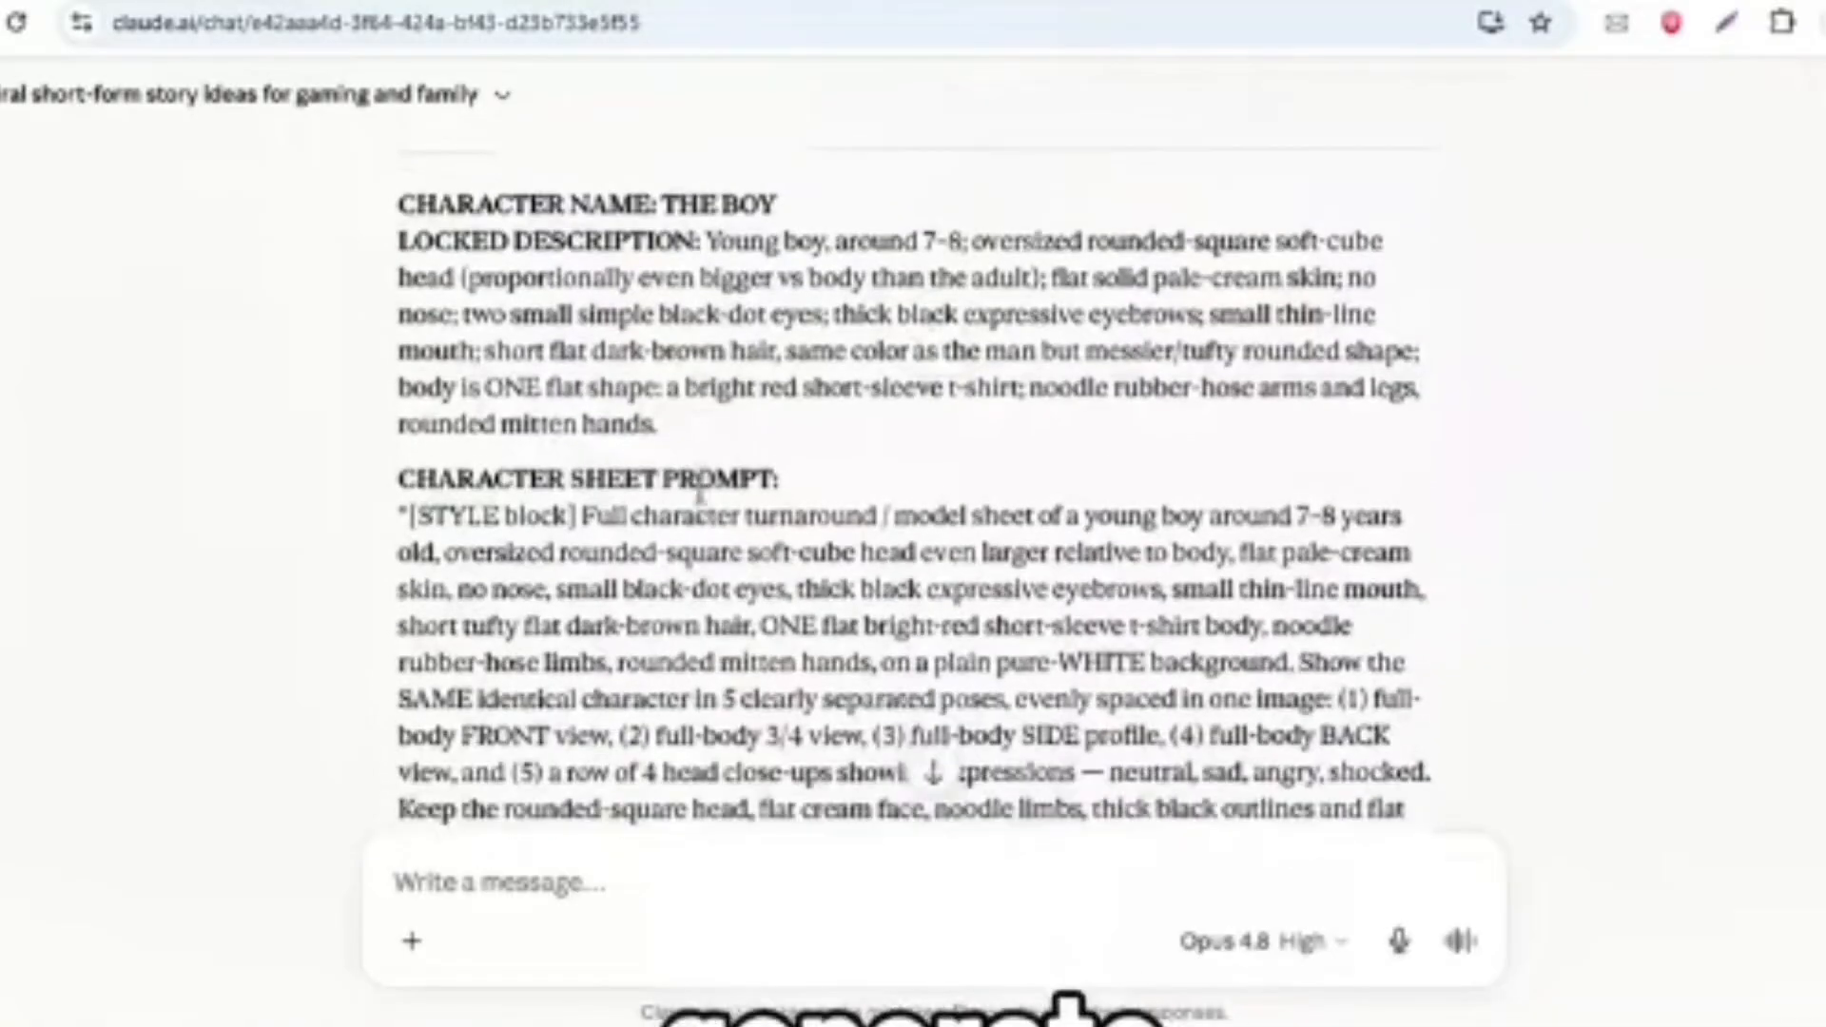
# - Copy THE BOY's locked description and character sheet prompt from Claude and replace the Higgsfield image prompt with it
pyautogui.scroll(-1, 700, 493)
pyautogui.moveTo(394, 243); pyautogui.dragTo(1030, 545)
pyautogui.scroll(3, 1030, 545)
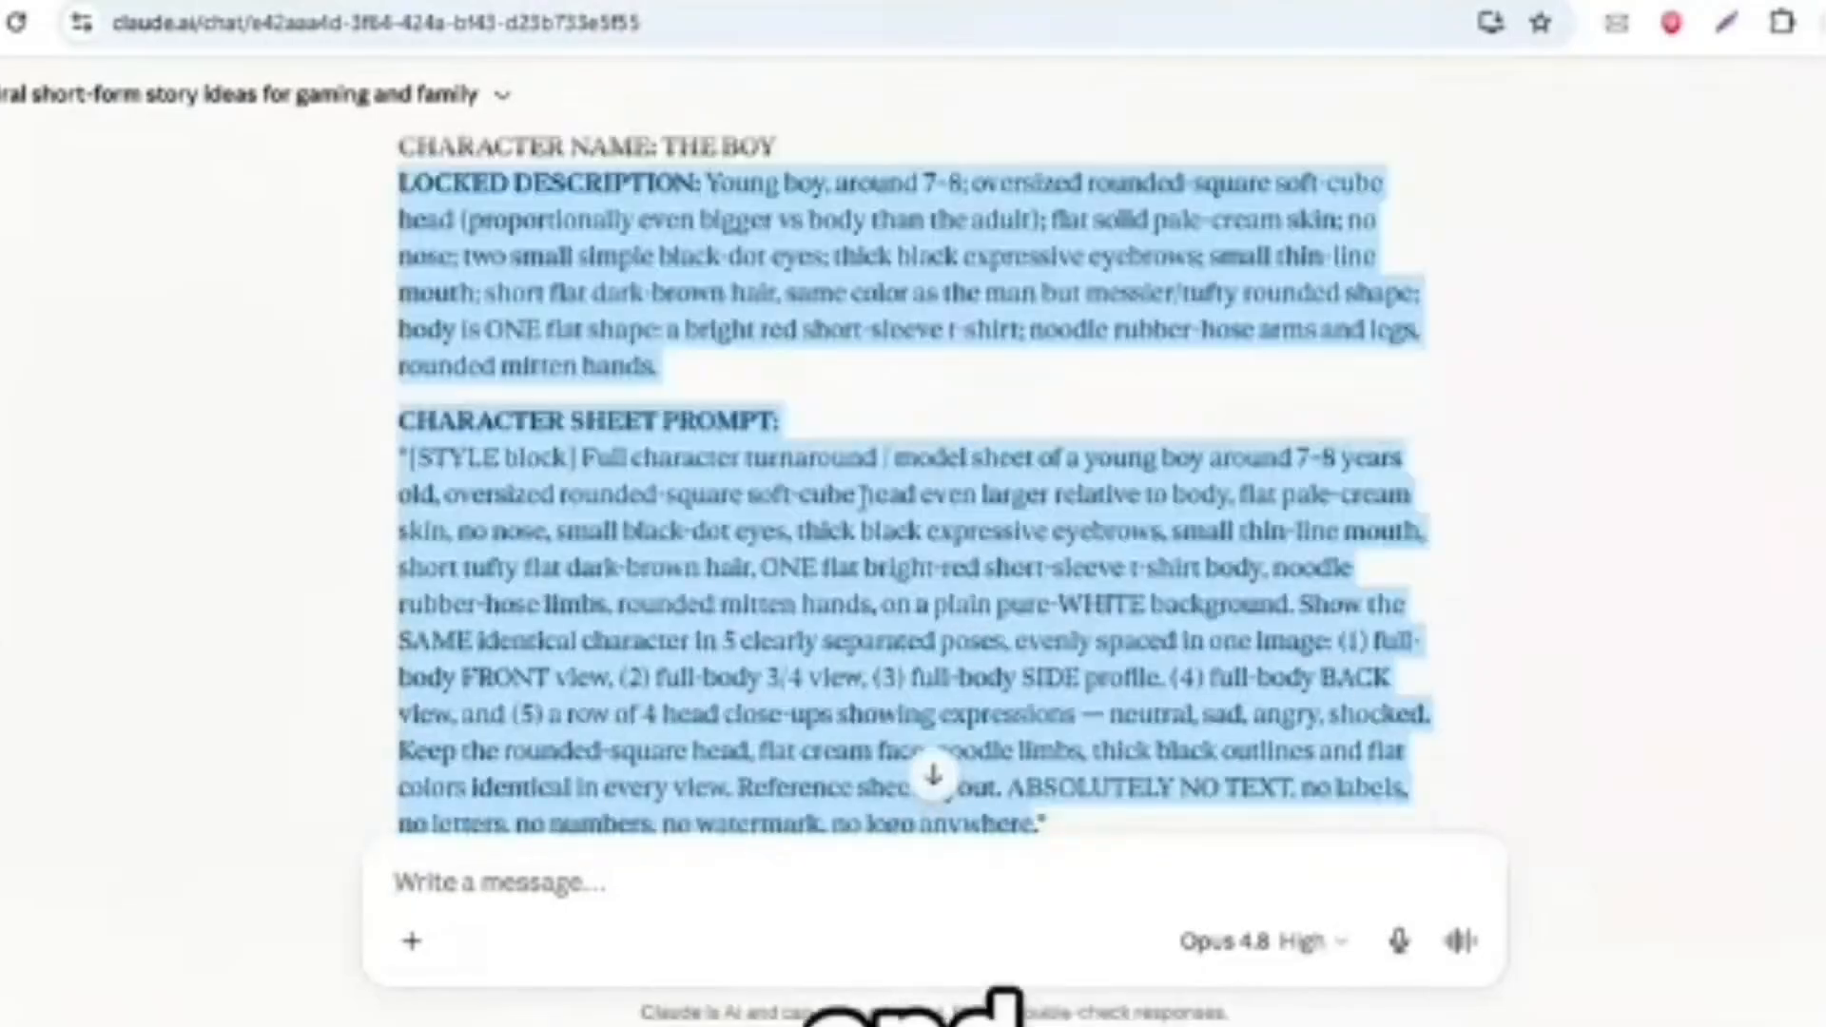
pyautogui.rightClick(930, 549)
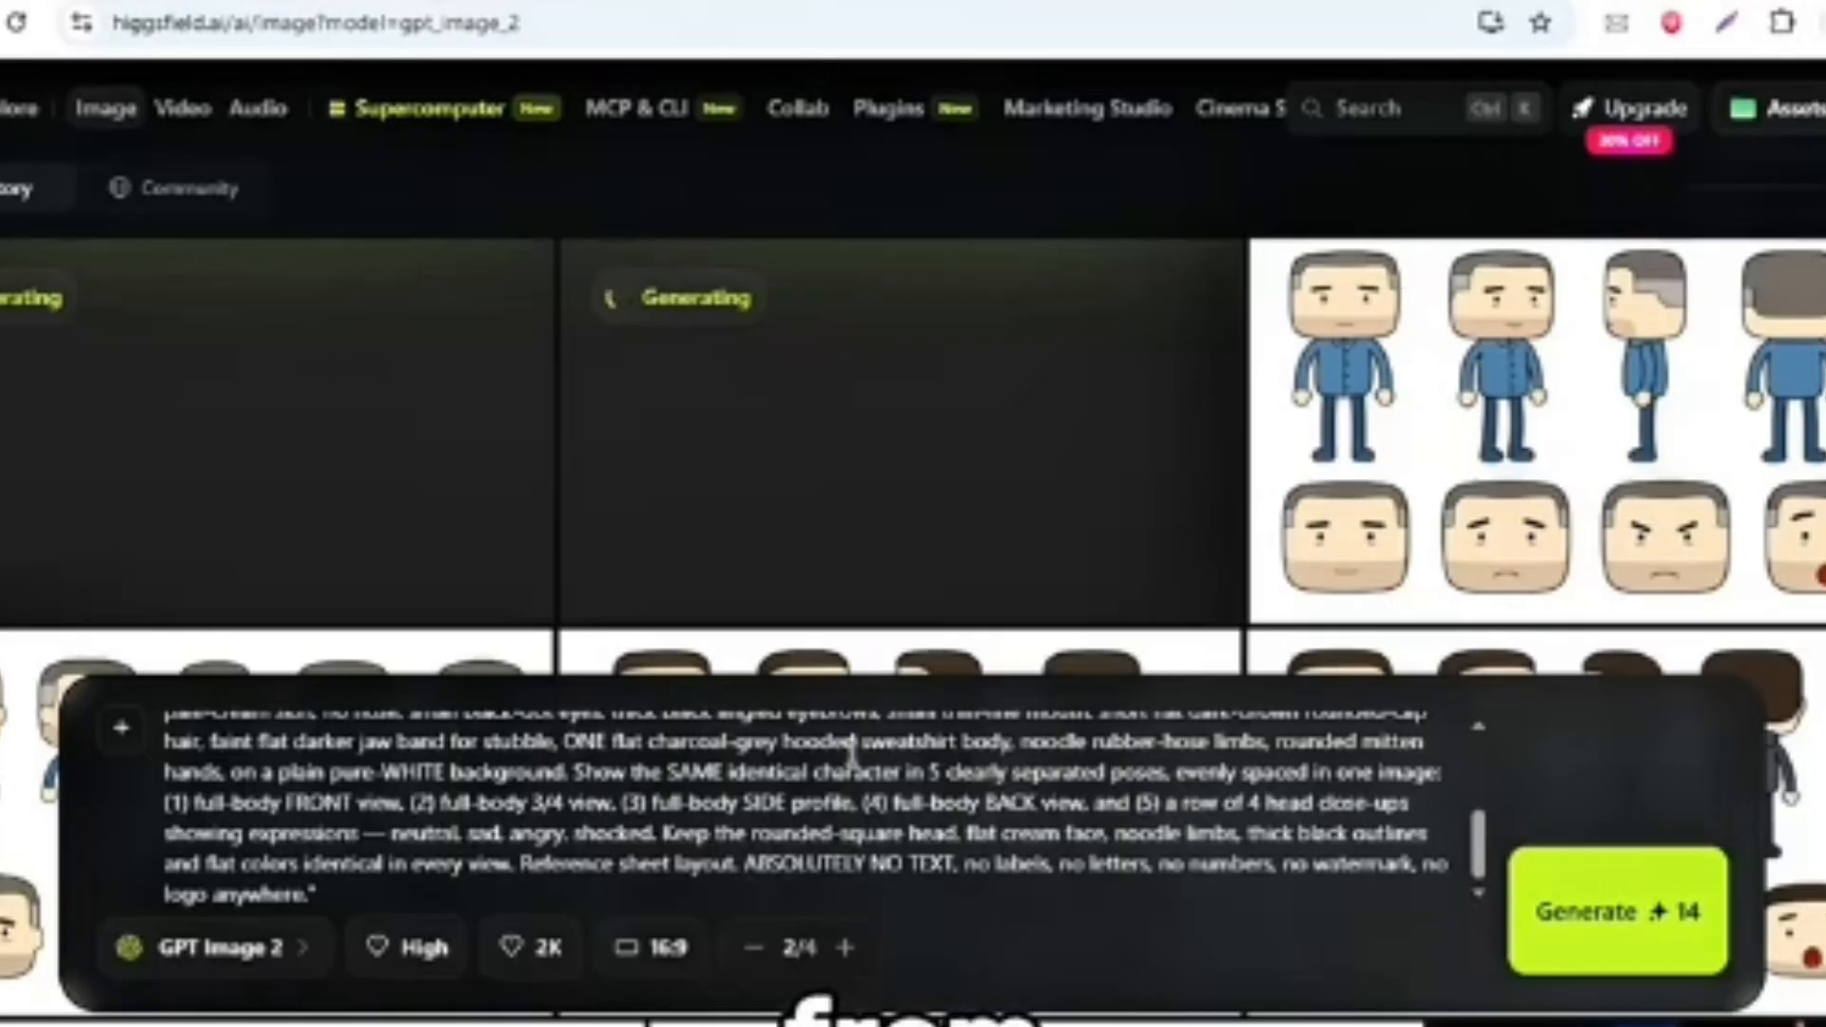
pyautogui.hotkey('ctrl', 'a')
pyautogui.write('LOCKED DESCRIPTION: Adult man, late 20s–early 30s vibe; oversized rounded-square soft-cube head; flat solid pale-cream skin; no nose; two small simple black-dot eyes; thick black slightly-tired angled eyebrows; small thin-line mouth; short flat dark-brown hair as a simple rounded cap shape; light short stubble suggested only as a faint flat darker band on the lower jaw (no texture); body is ONE flat shape: a plain charcoal-grey hooded sweatshirt; noodle rubber-hose arms and legs, rounded mitten hands. CHARACTER SHEET PROMPT:')
pyautogui.hotkey('ctrl', 'a')
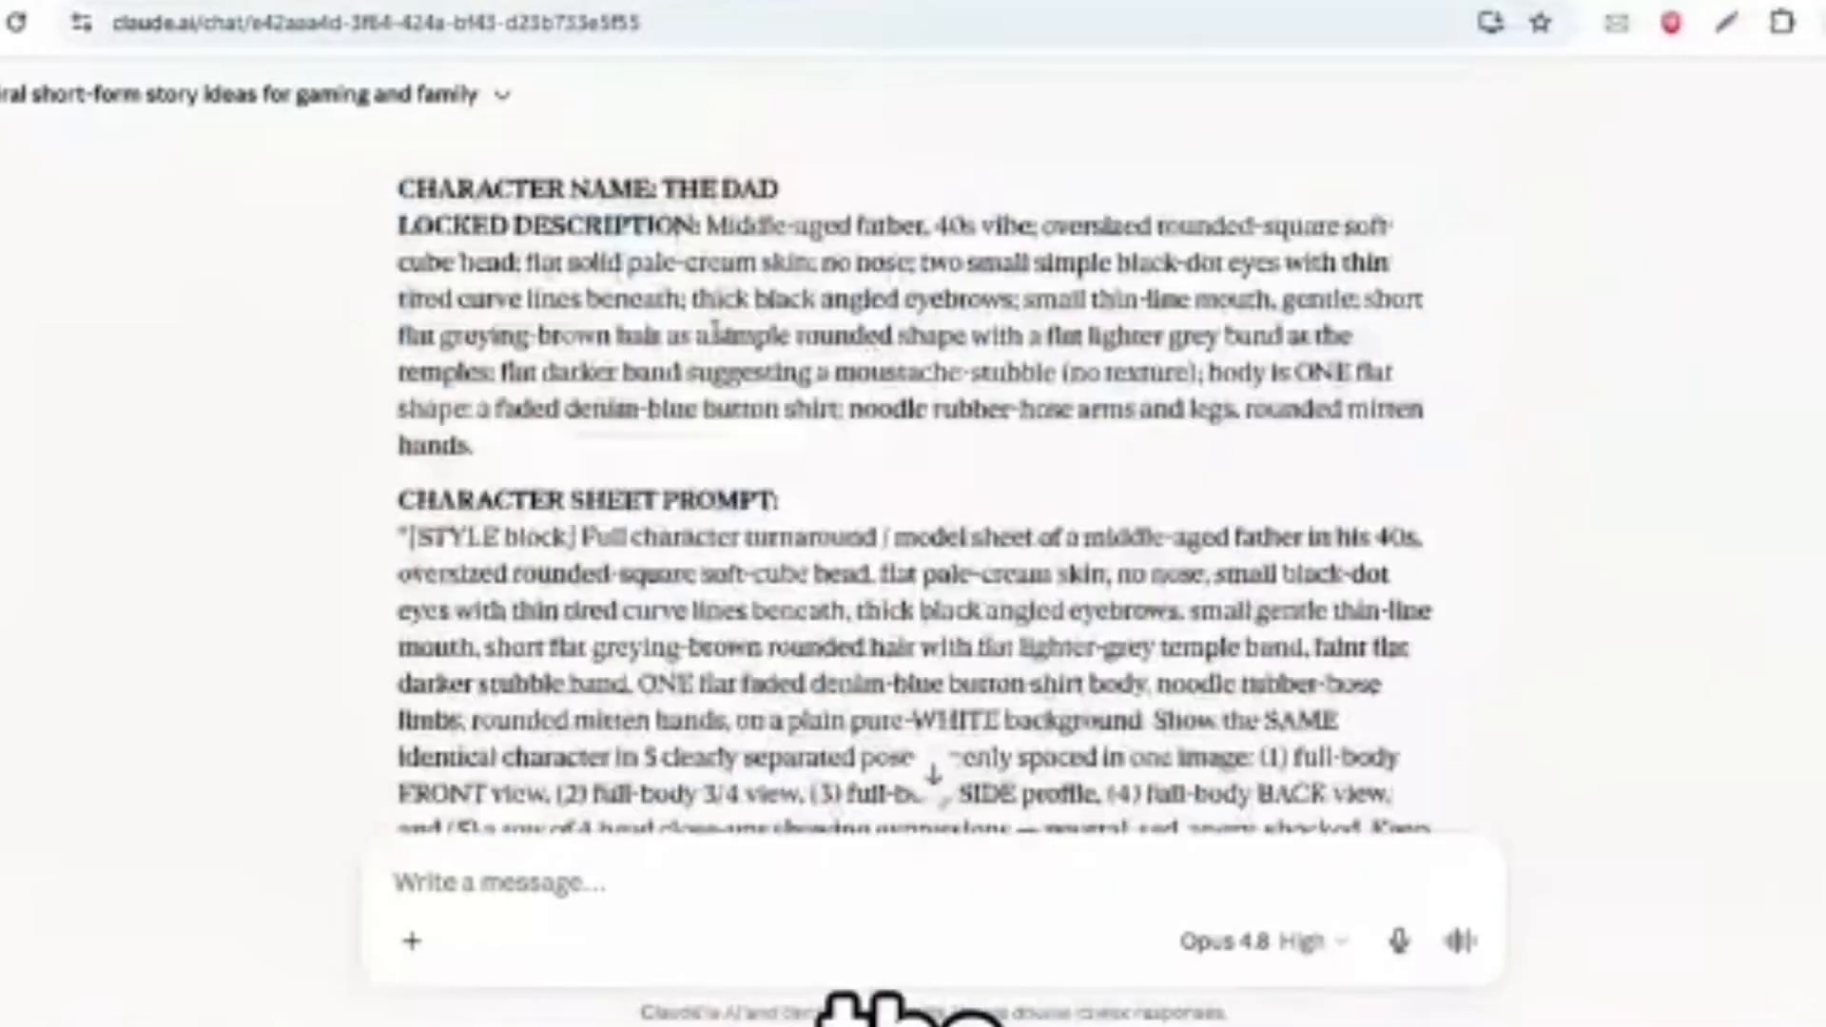
pyautogui.tripleClick(970, 401)
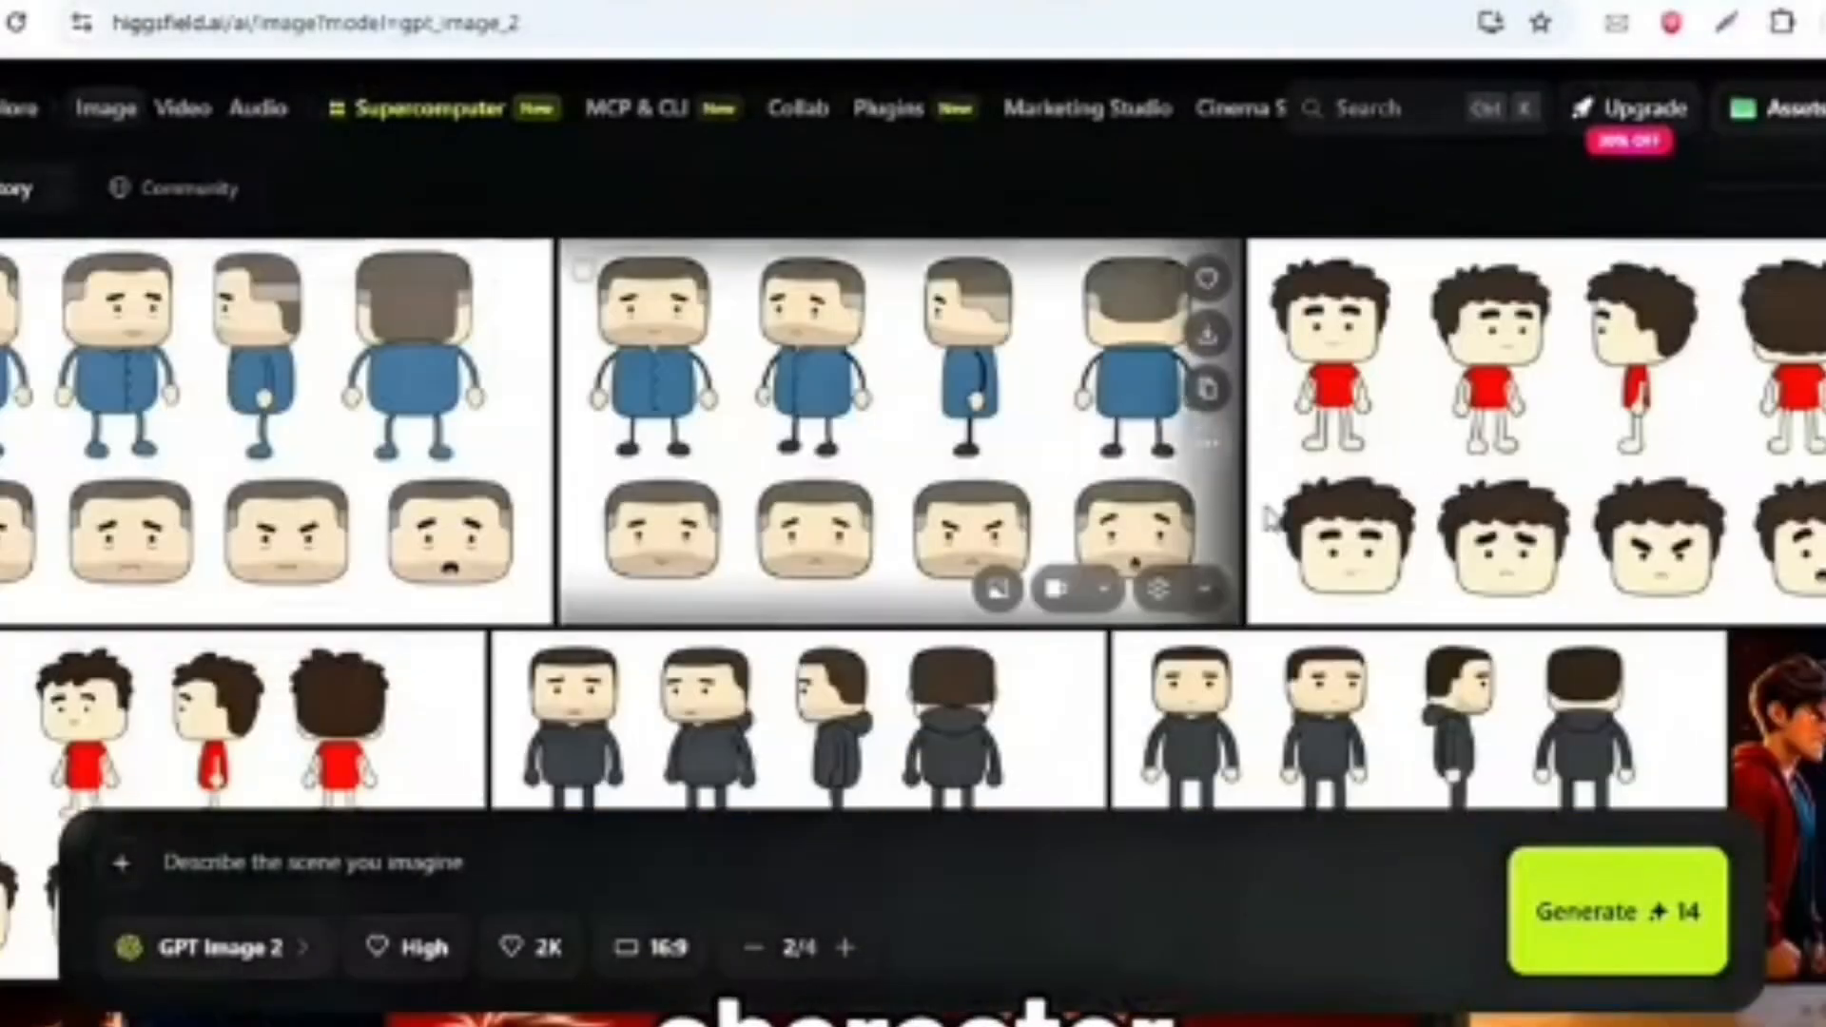
# - Add the man, boy and dad character sheets as reference images and set the aspect ratio to 9:16
pyautogui.scroll(-3, 668, 514)
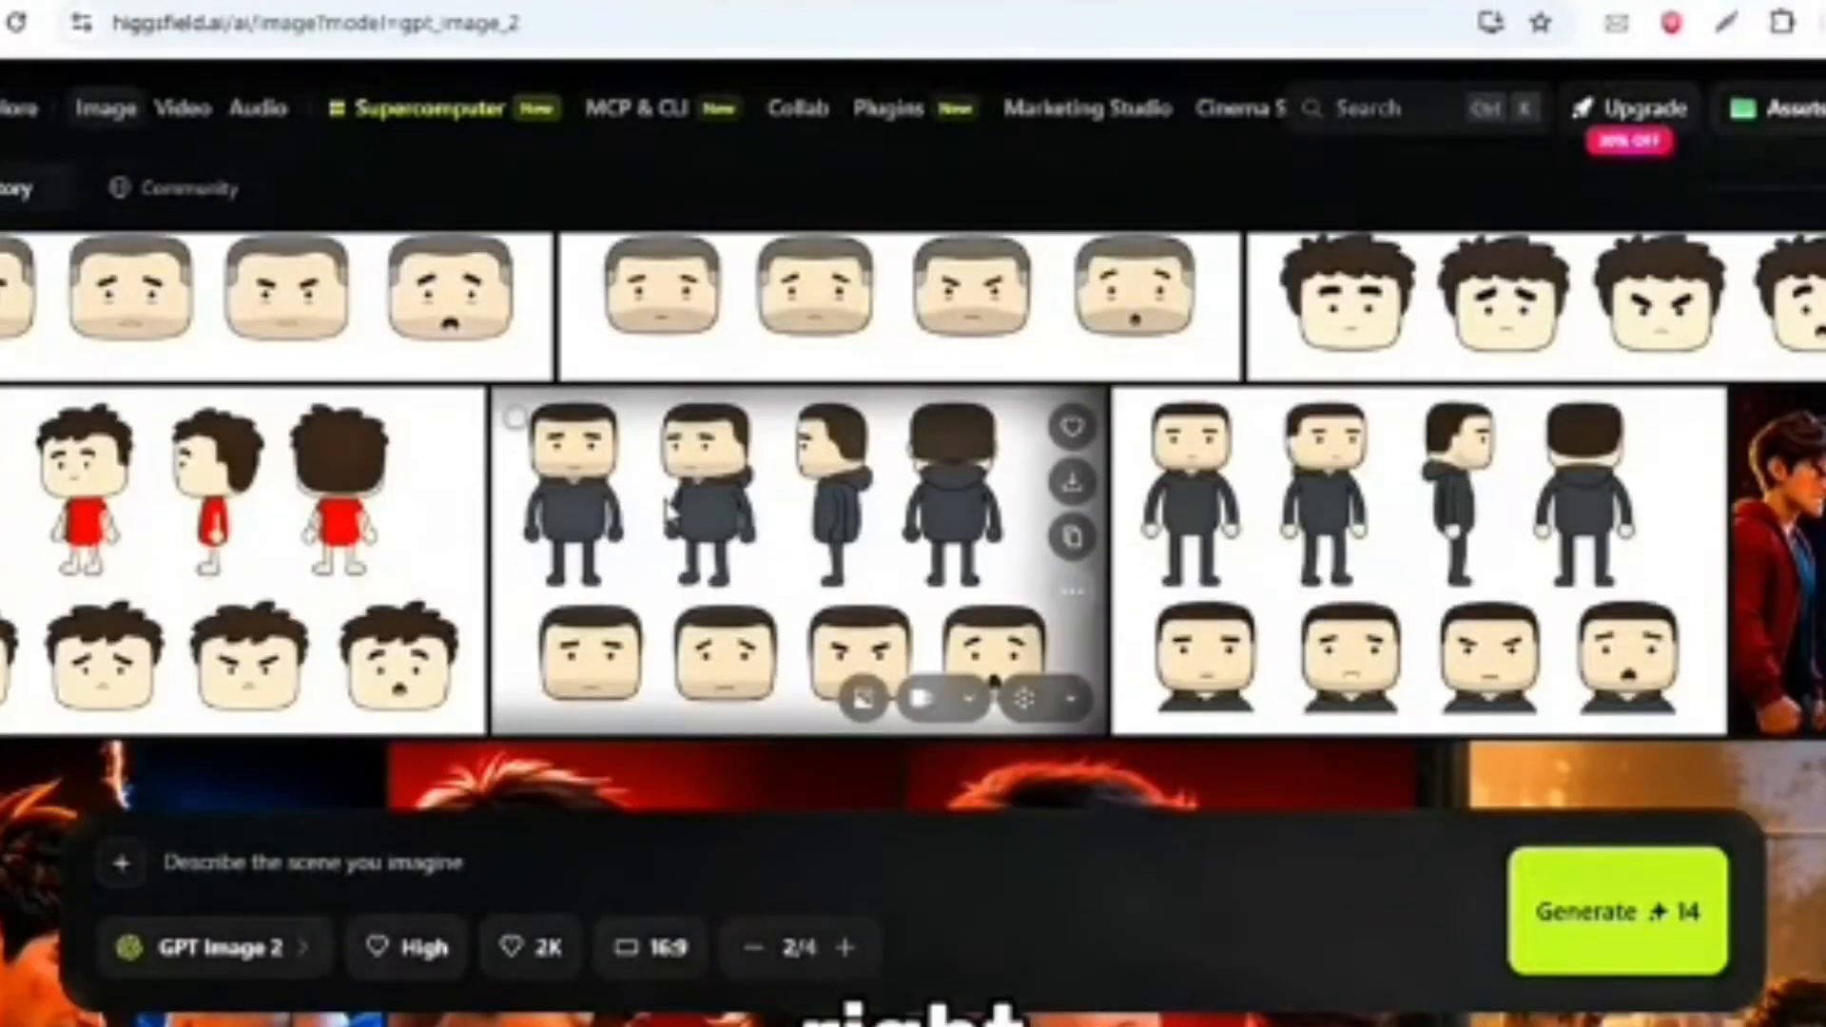
pyautogui.moveTo(682, 571); pyautogui.dragTo(138, 789)
pyautogui.scroll(3, 913, 428)
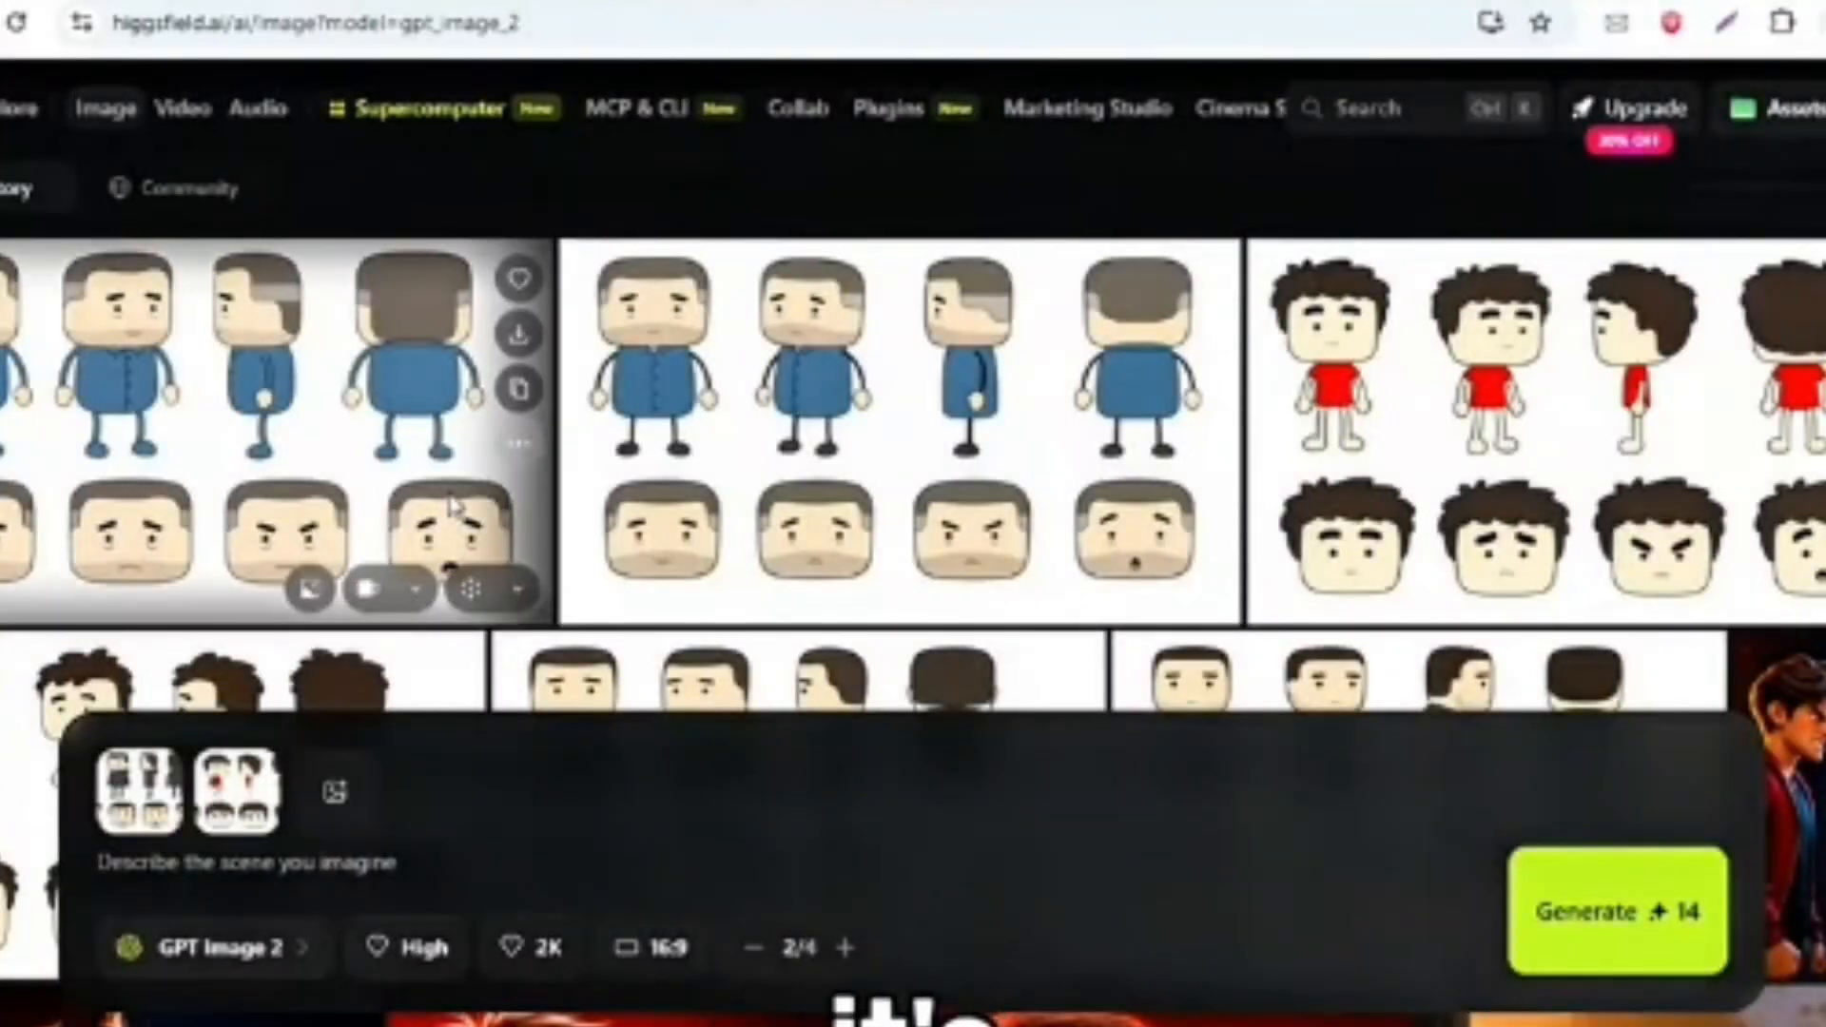
pyautogui.moveTo(436, 804); pyautogui.dragTo(371, 795)
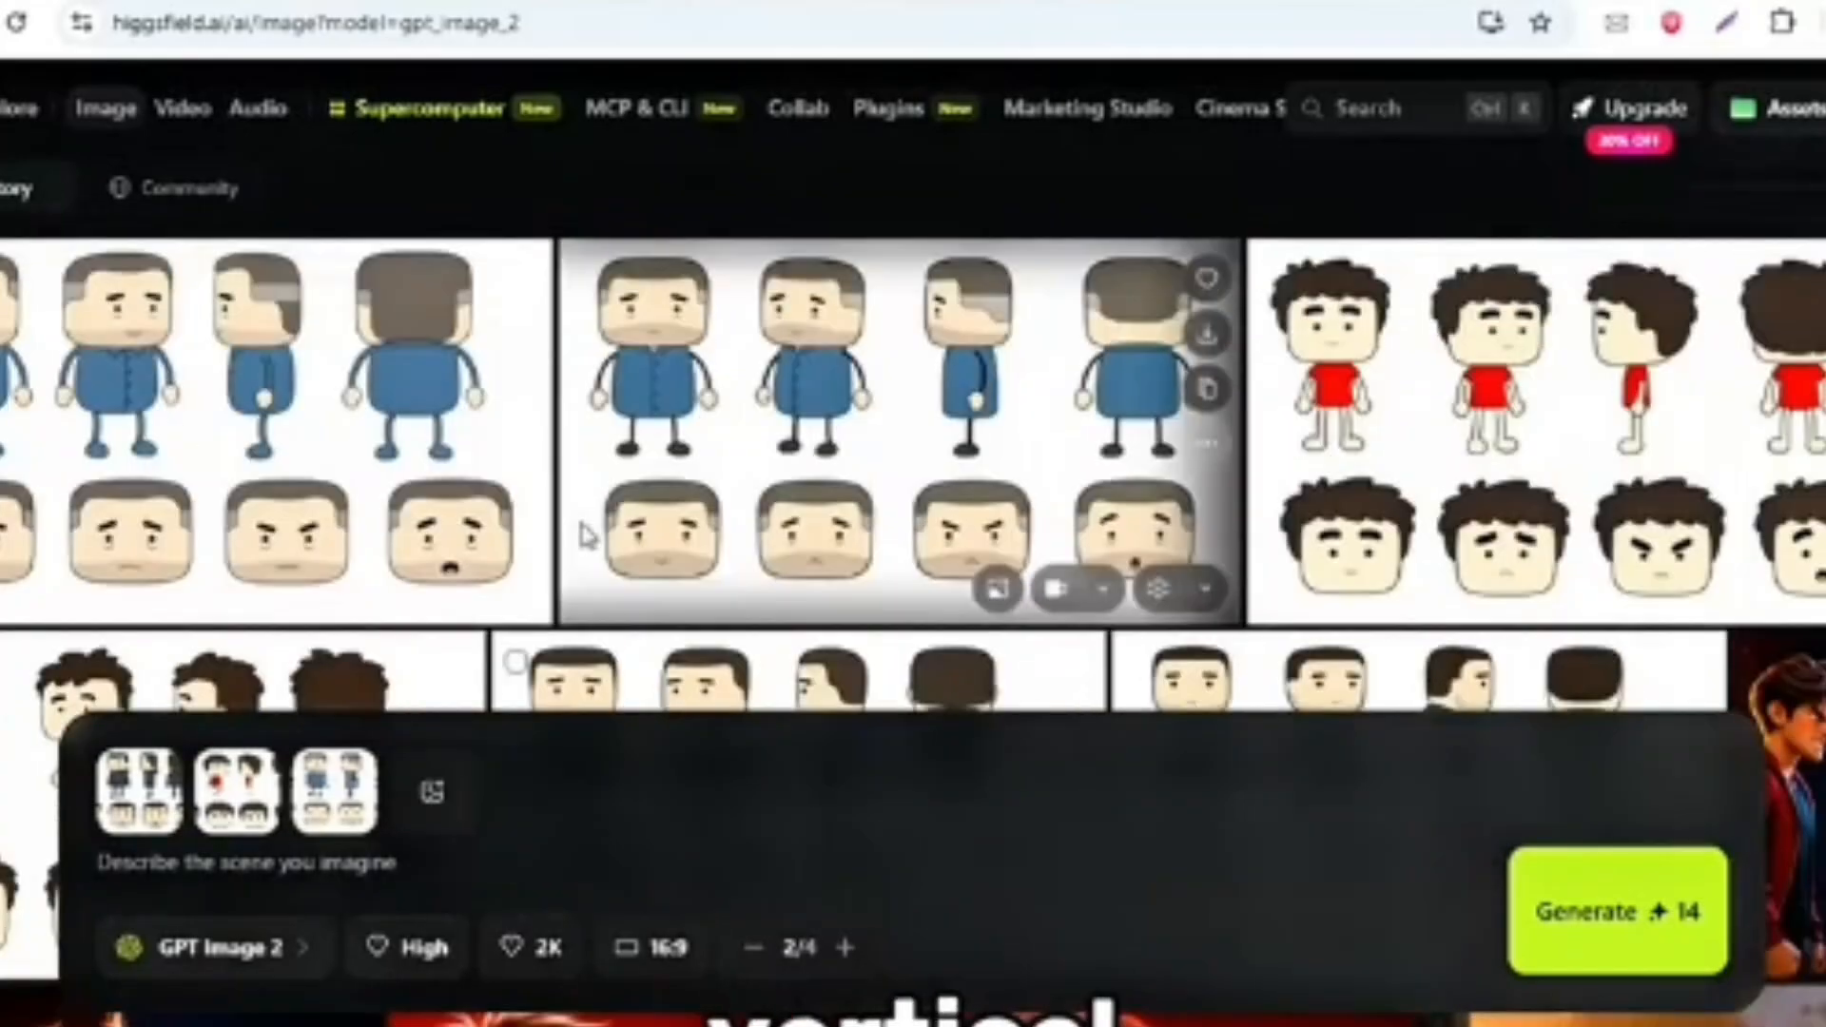
pyautogui.click(623, 947)
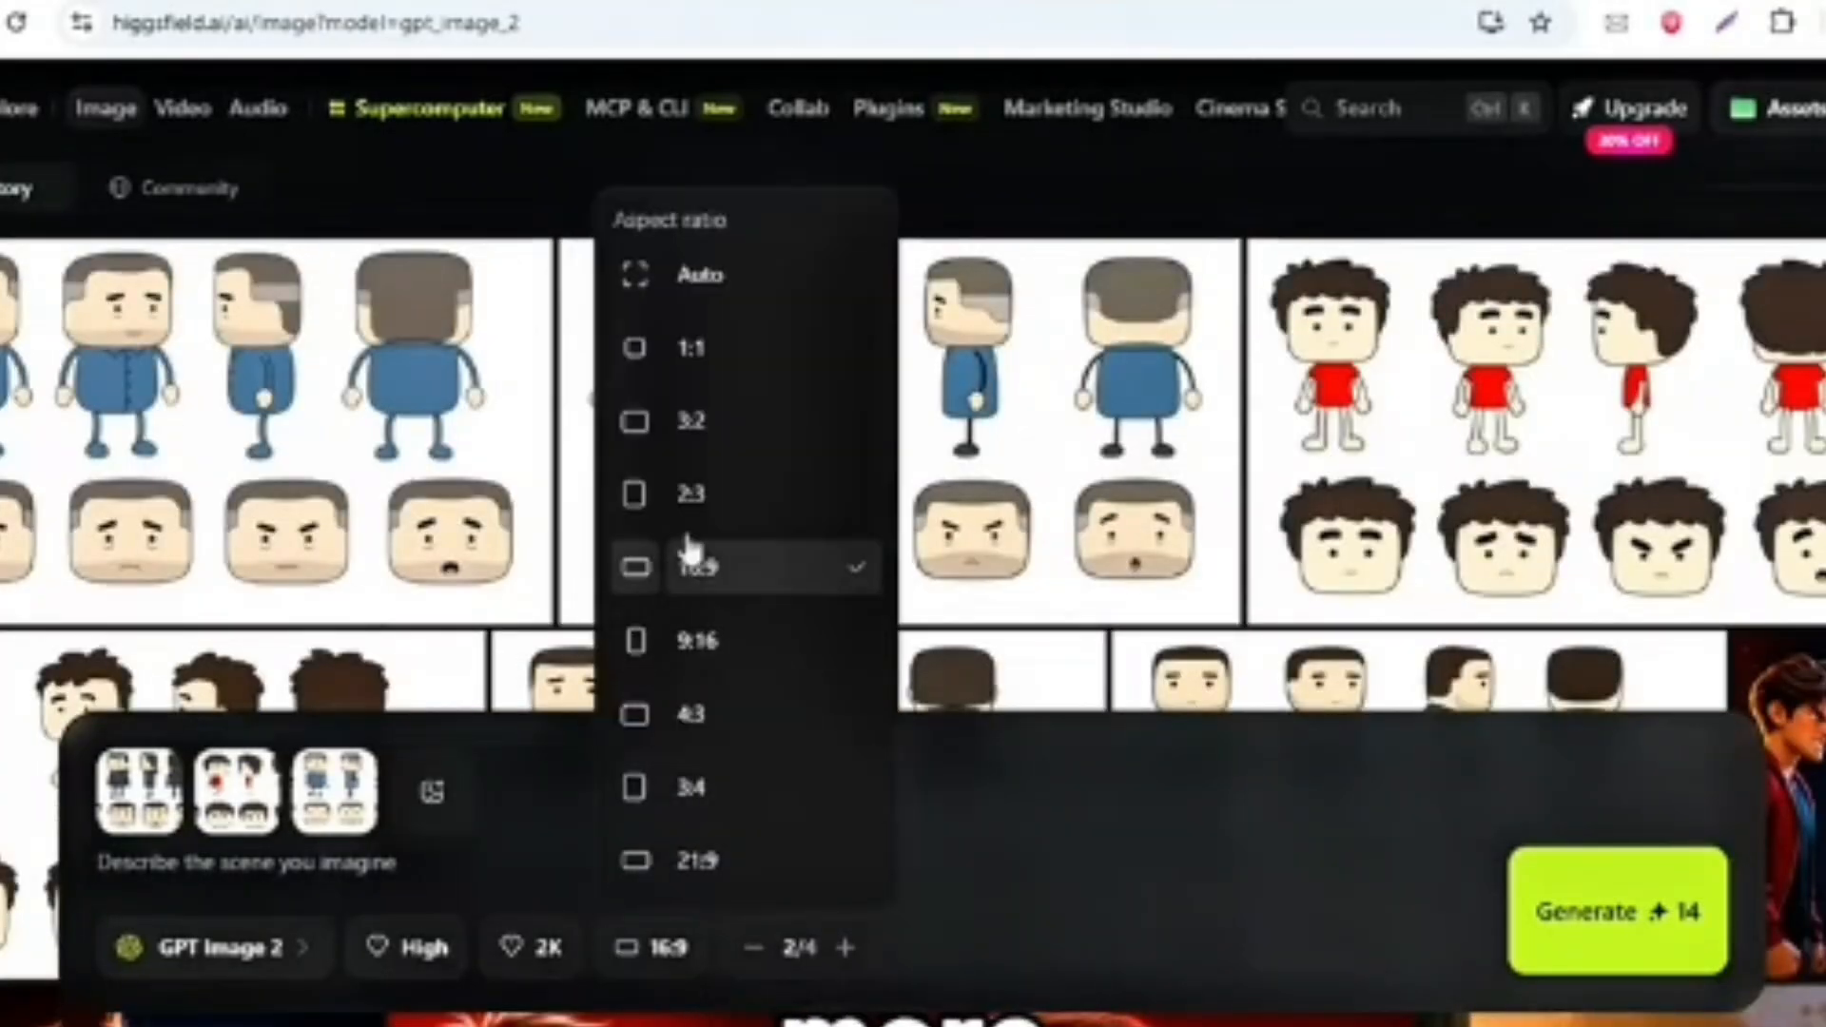
pyautogui.click(697, 640)
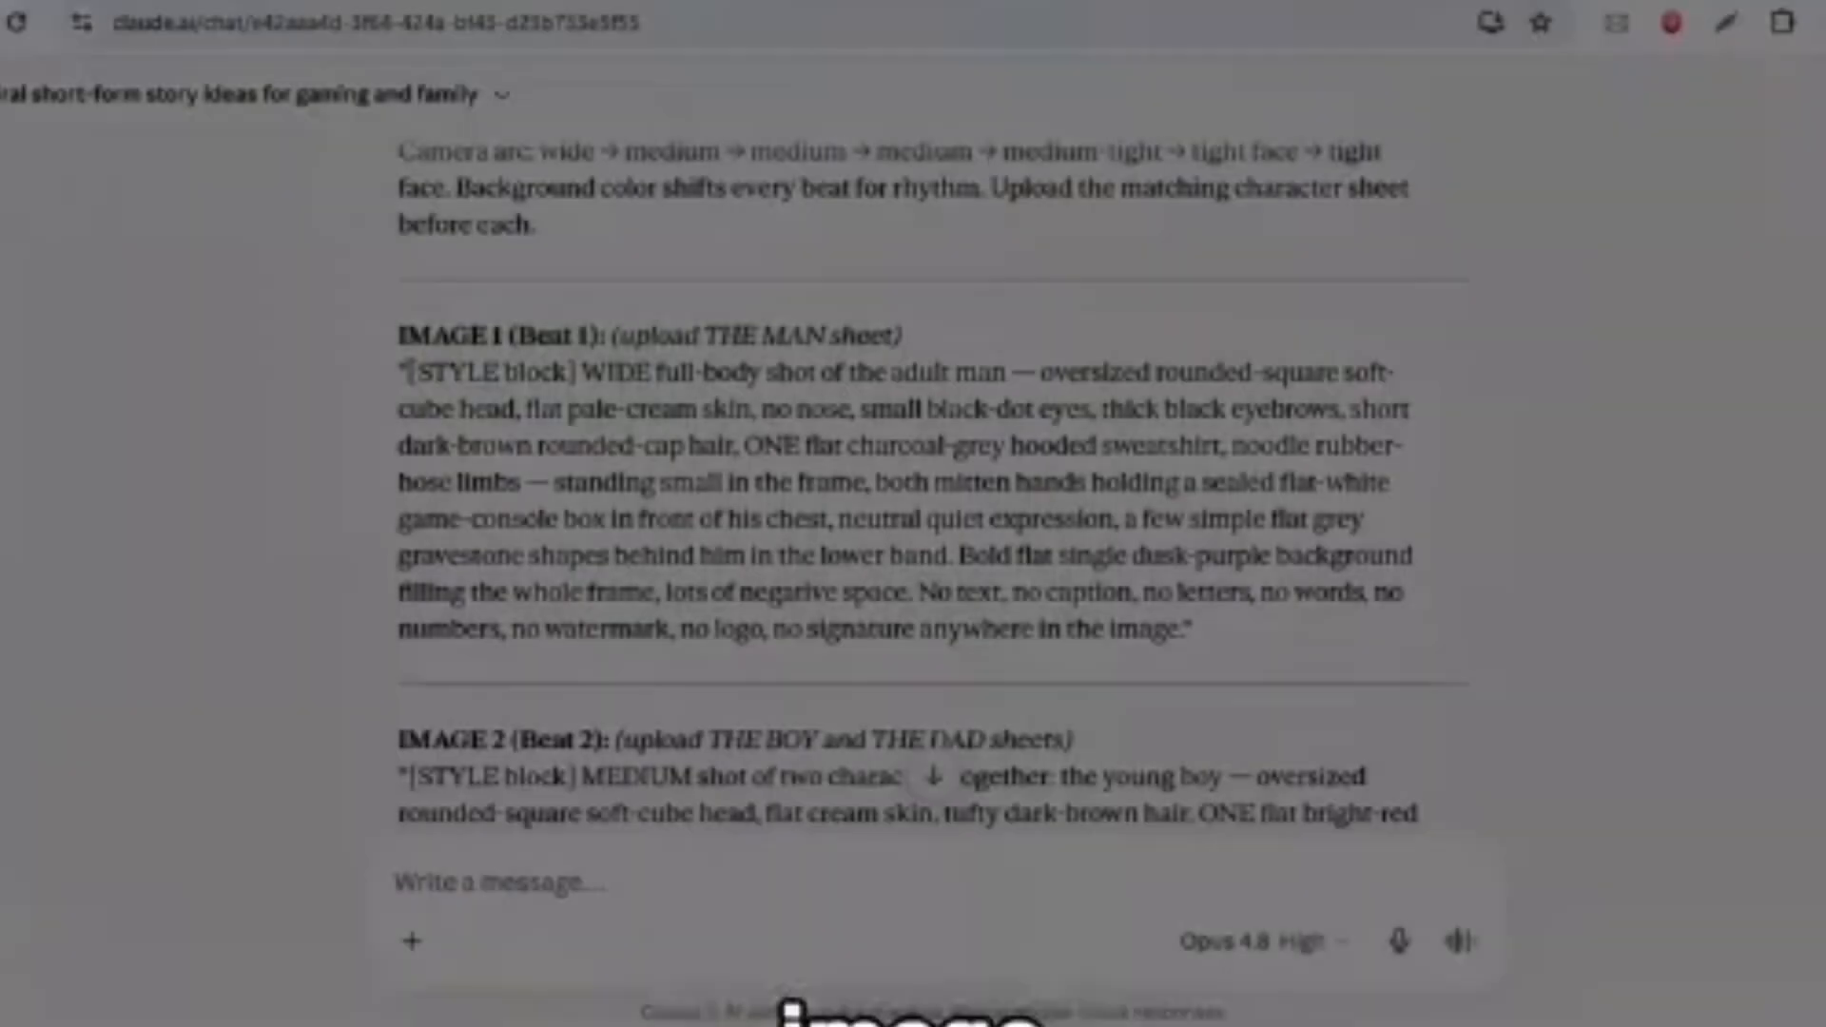
# - Copy the IMAGE 1 (Beat 1) prompt from Claude into the Higgsfield image prompt and generate the images
pyautogui.moveTo(407, 371); pyautogui.dragTo(663, 439)
pyautogui.moveTo(1065, 491); pyautogui.dragTo(1322, 635)
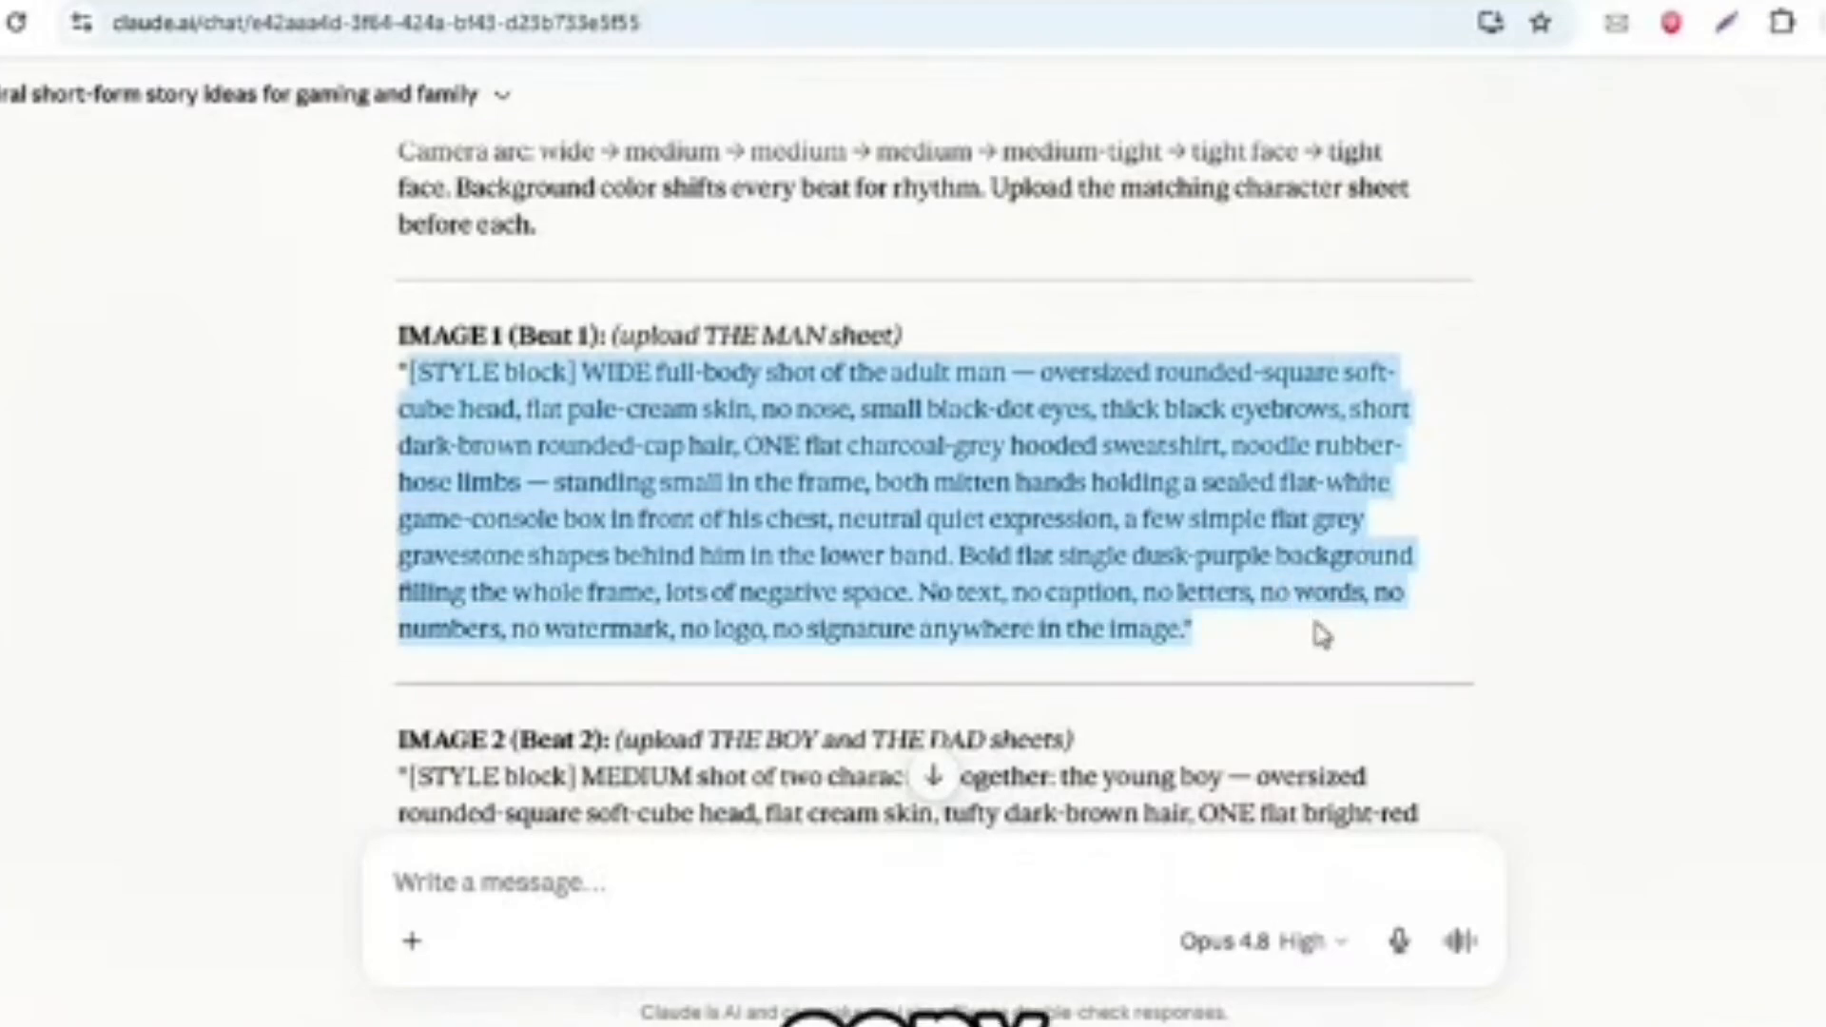
pyautogui.rightClick(921, 445)
pyautogui.click(960, 476)
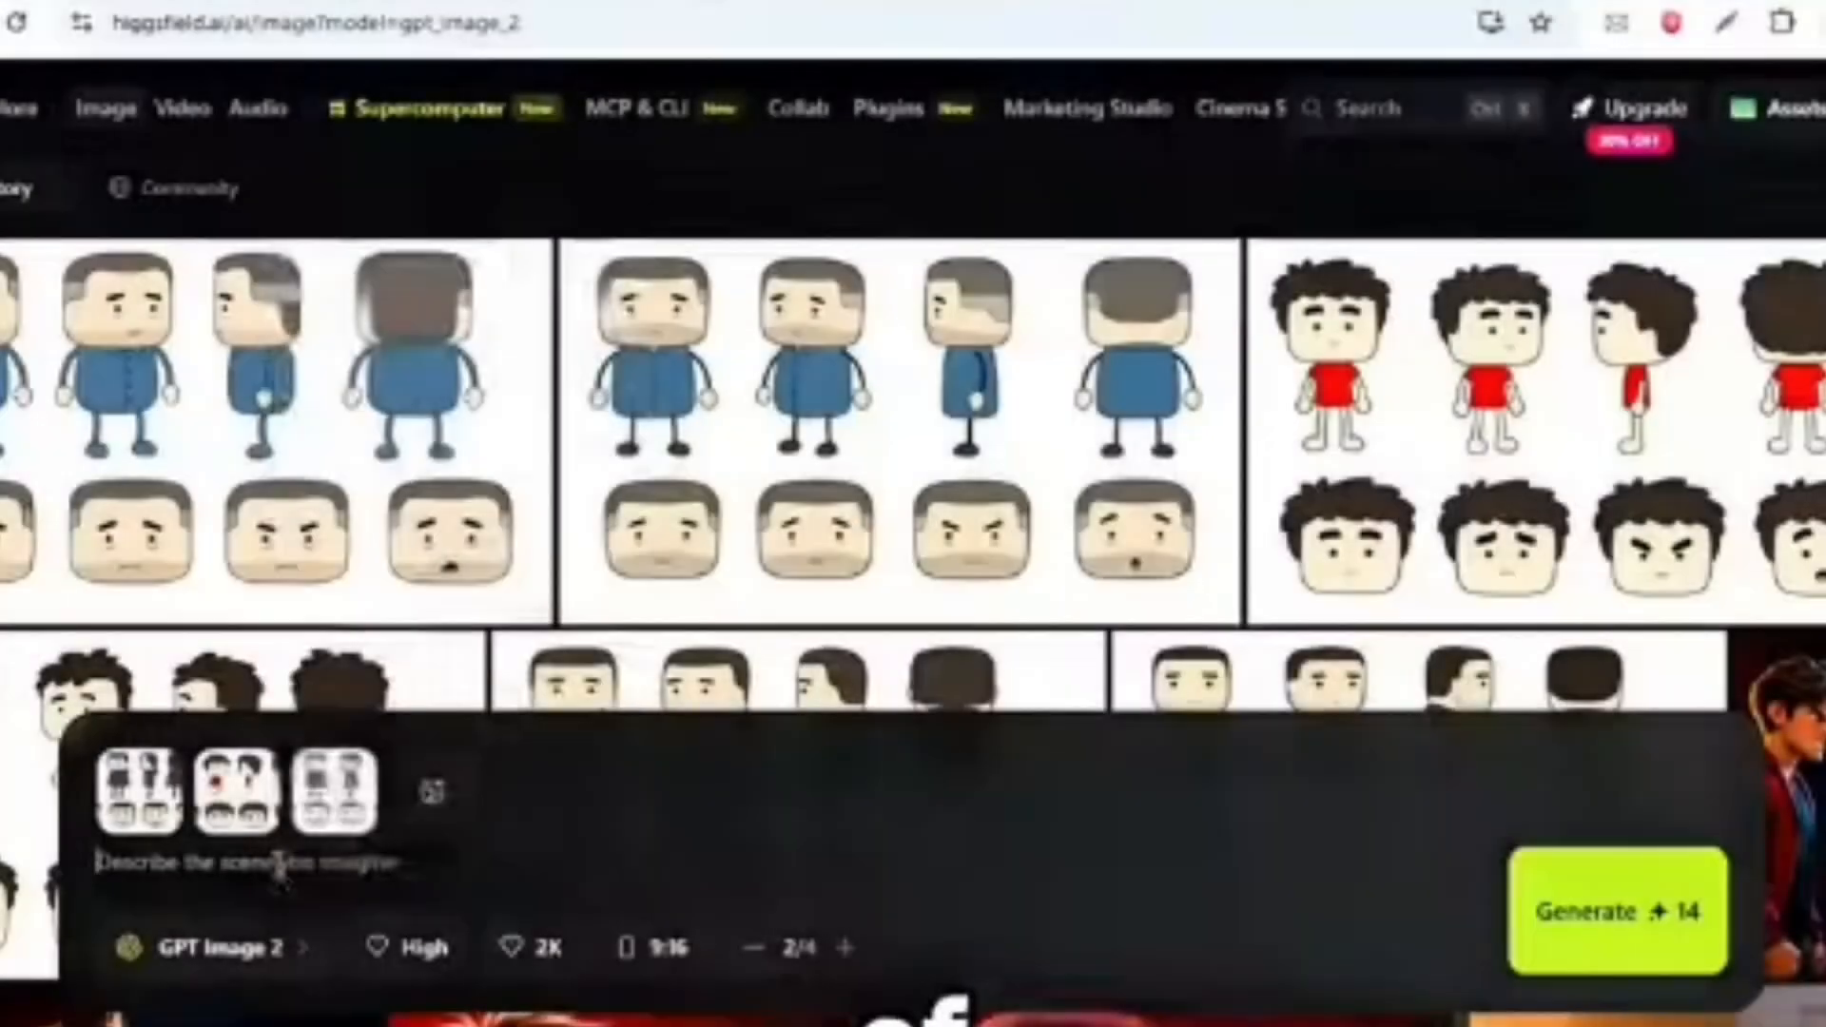
pyautogui.rightClick(278, 860)
pyautogui.click(311, 561)
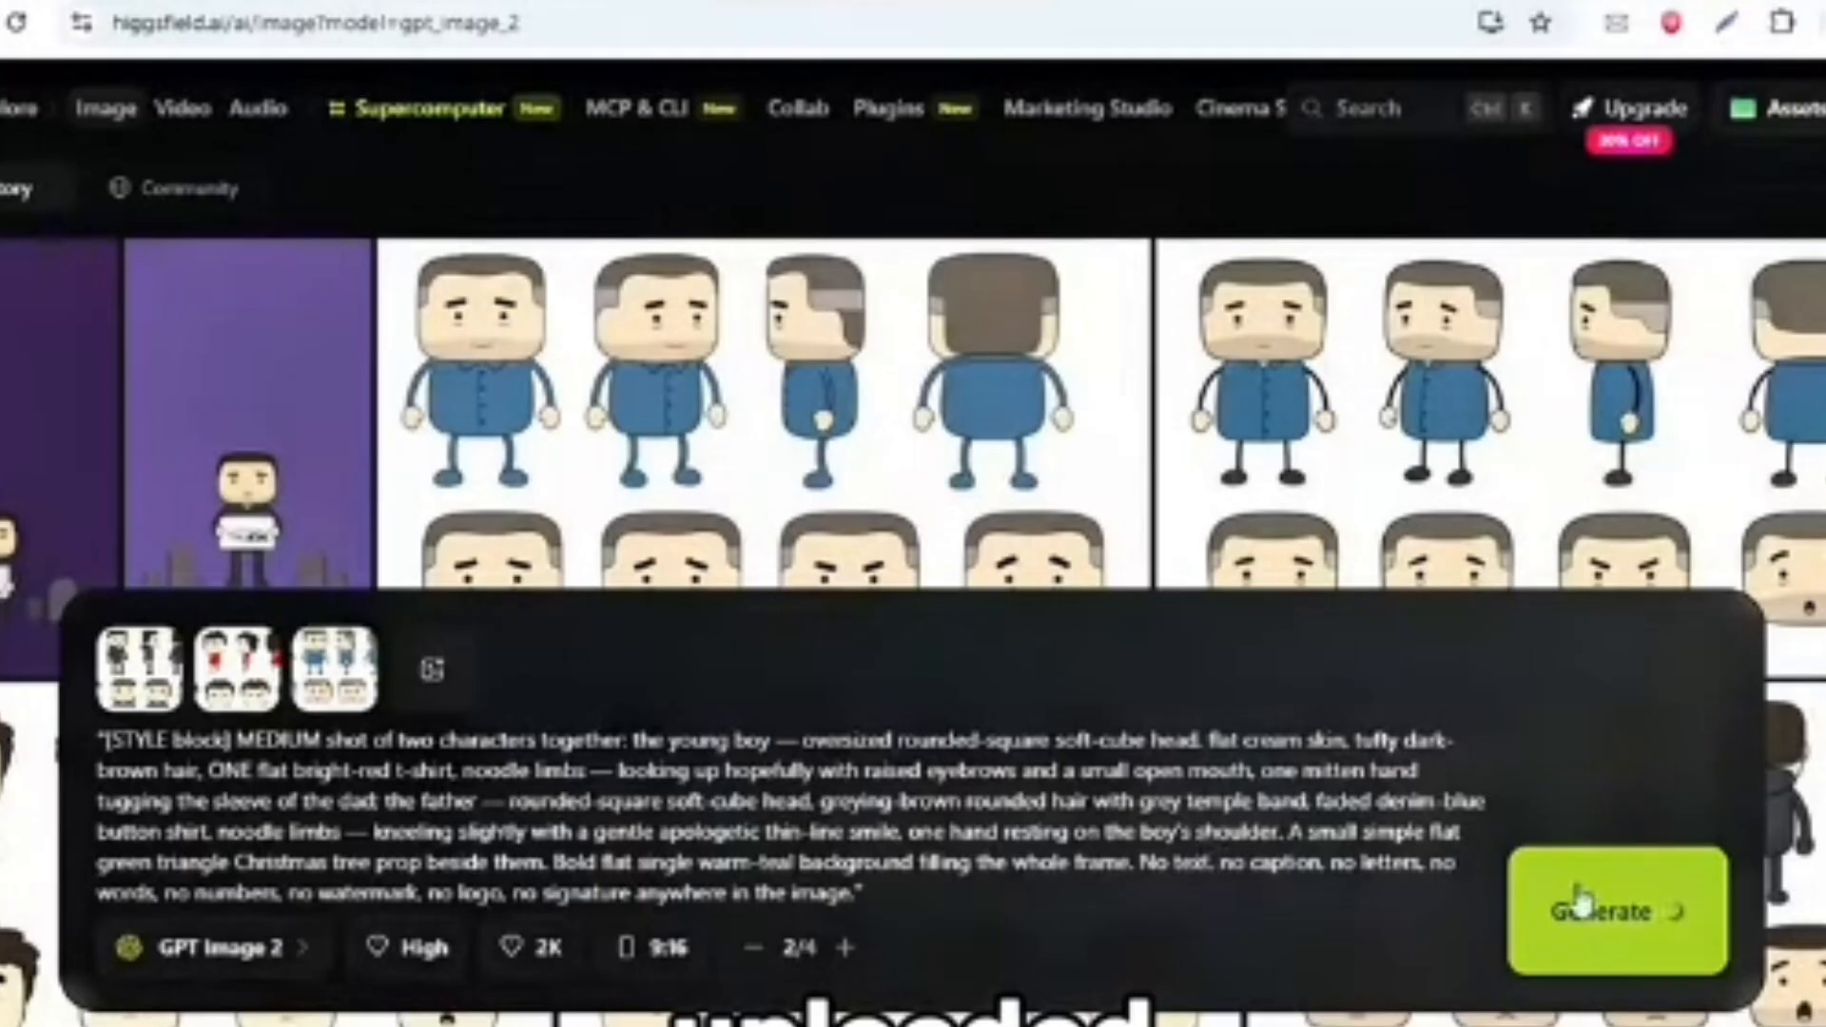
pyautogui.click(1574, 906)
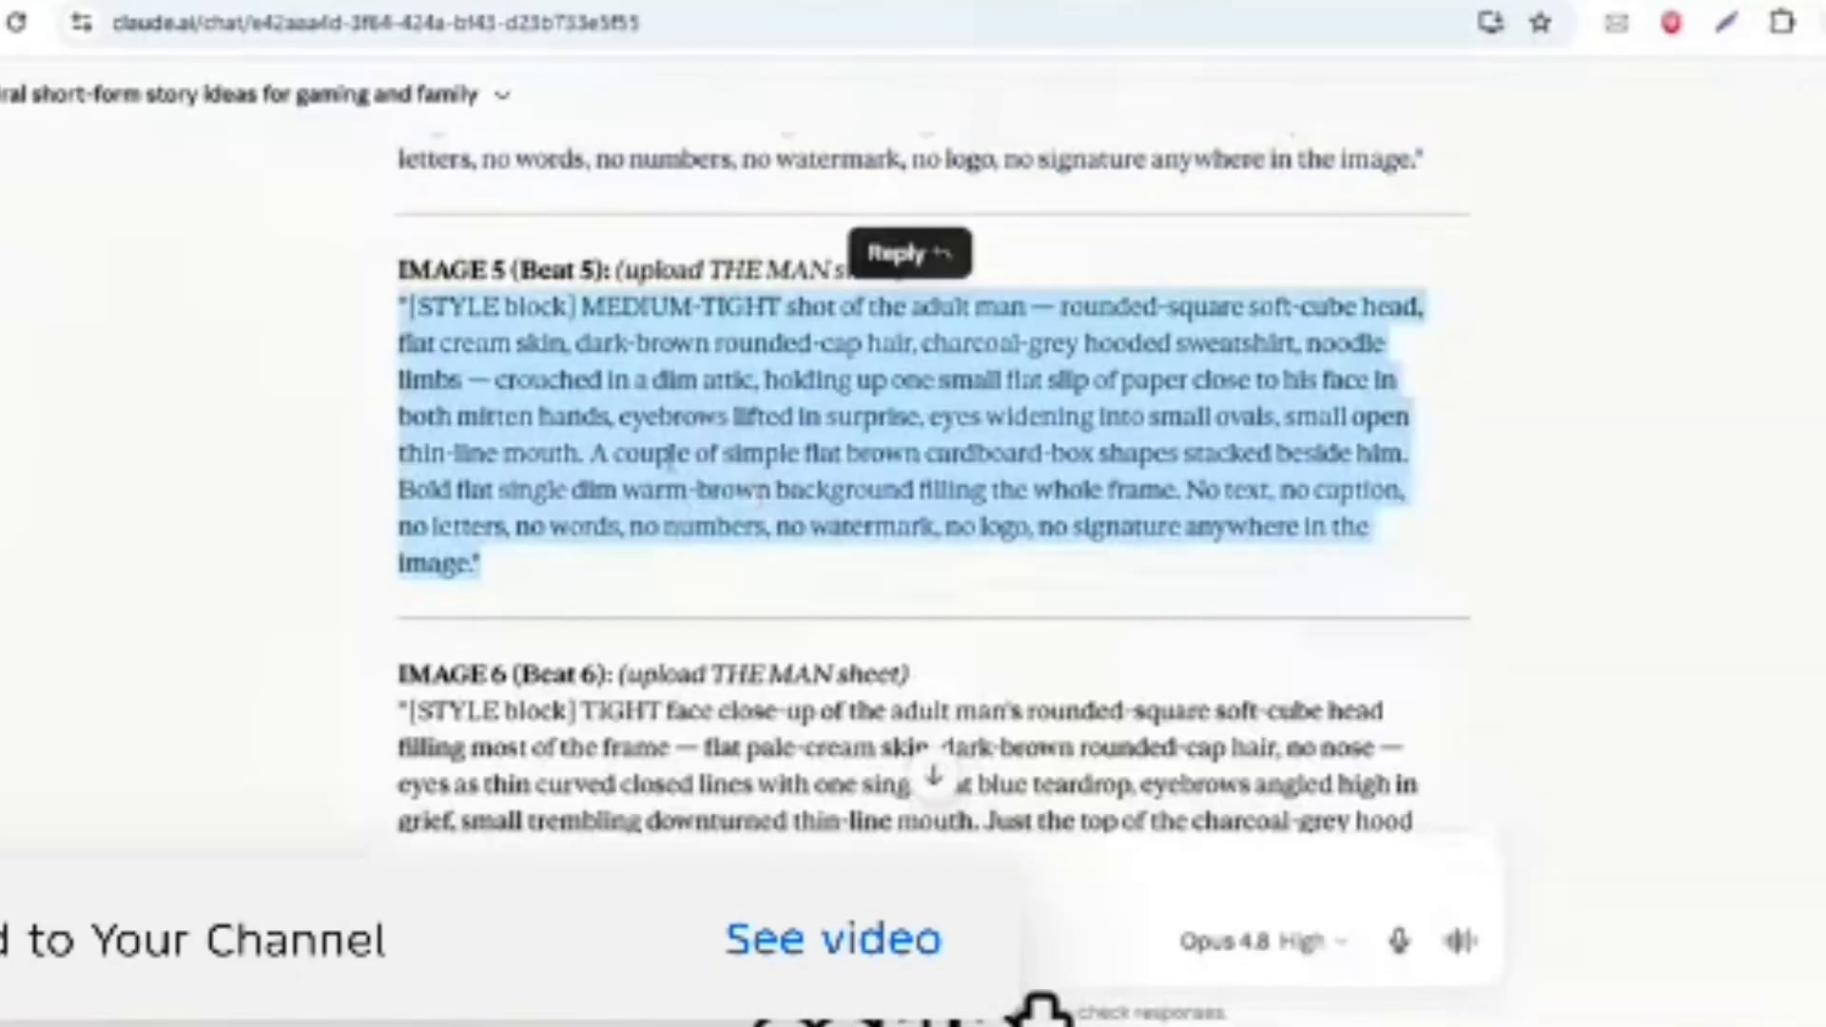
# - Paste the image-to-video motion and sound director prompt into the Claude chat's message field
pyautogui.scroll(-1, 932, 485)
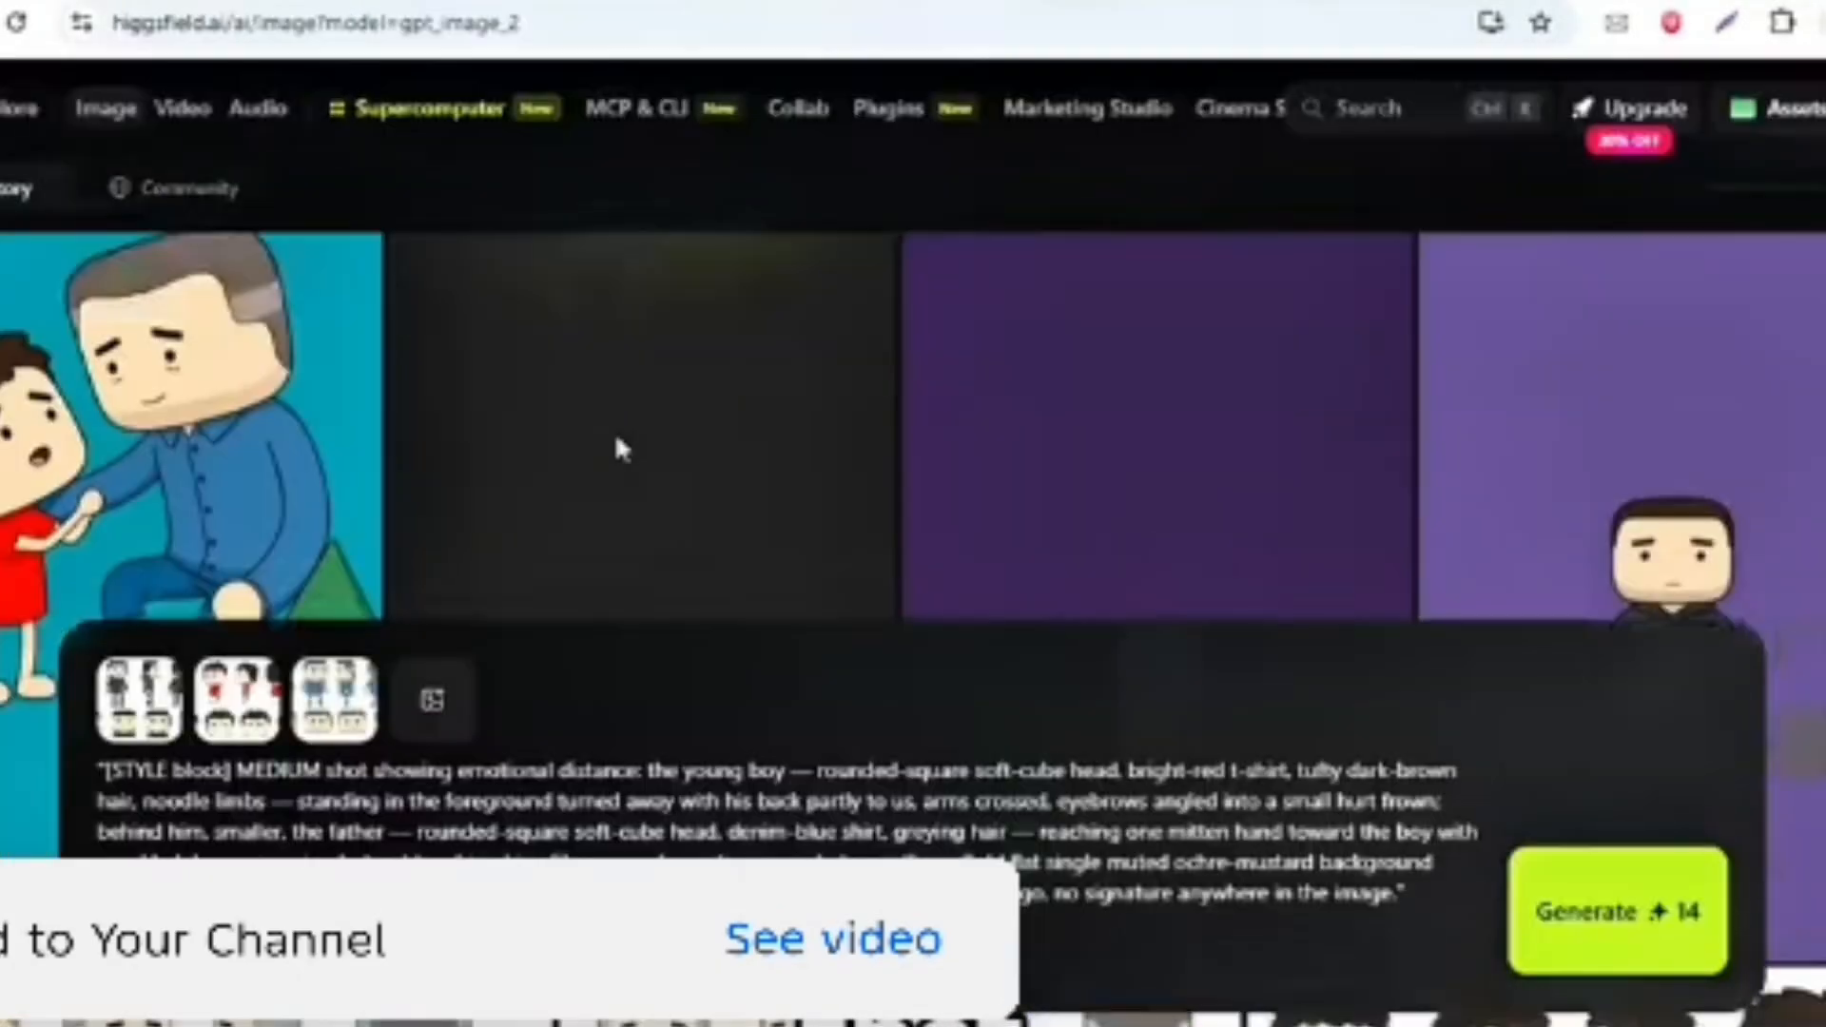
pyautogui.hotkey('ctrl', 'a')
pyautogui.hotkey('ctrl', 'v')
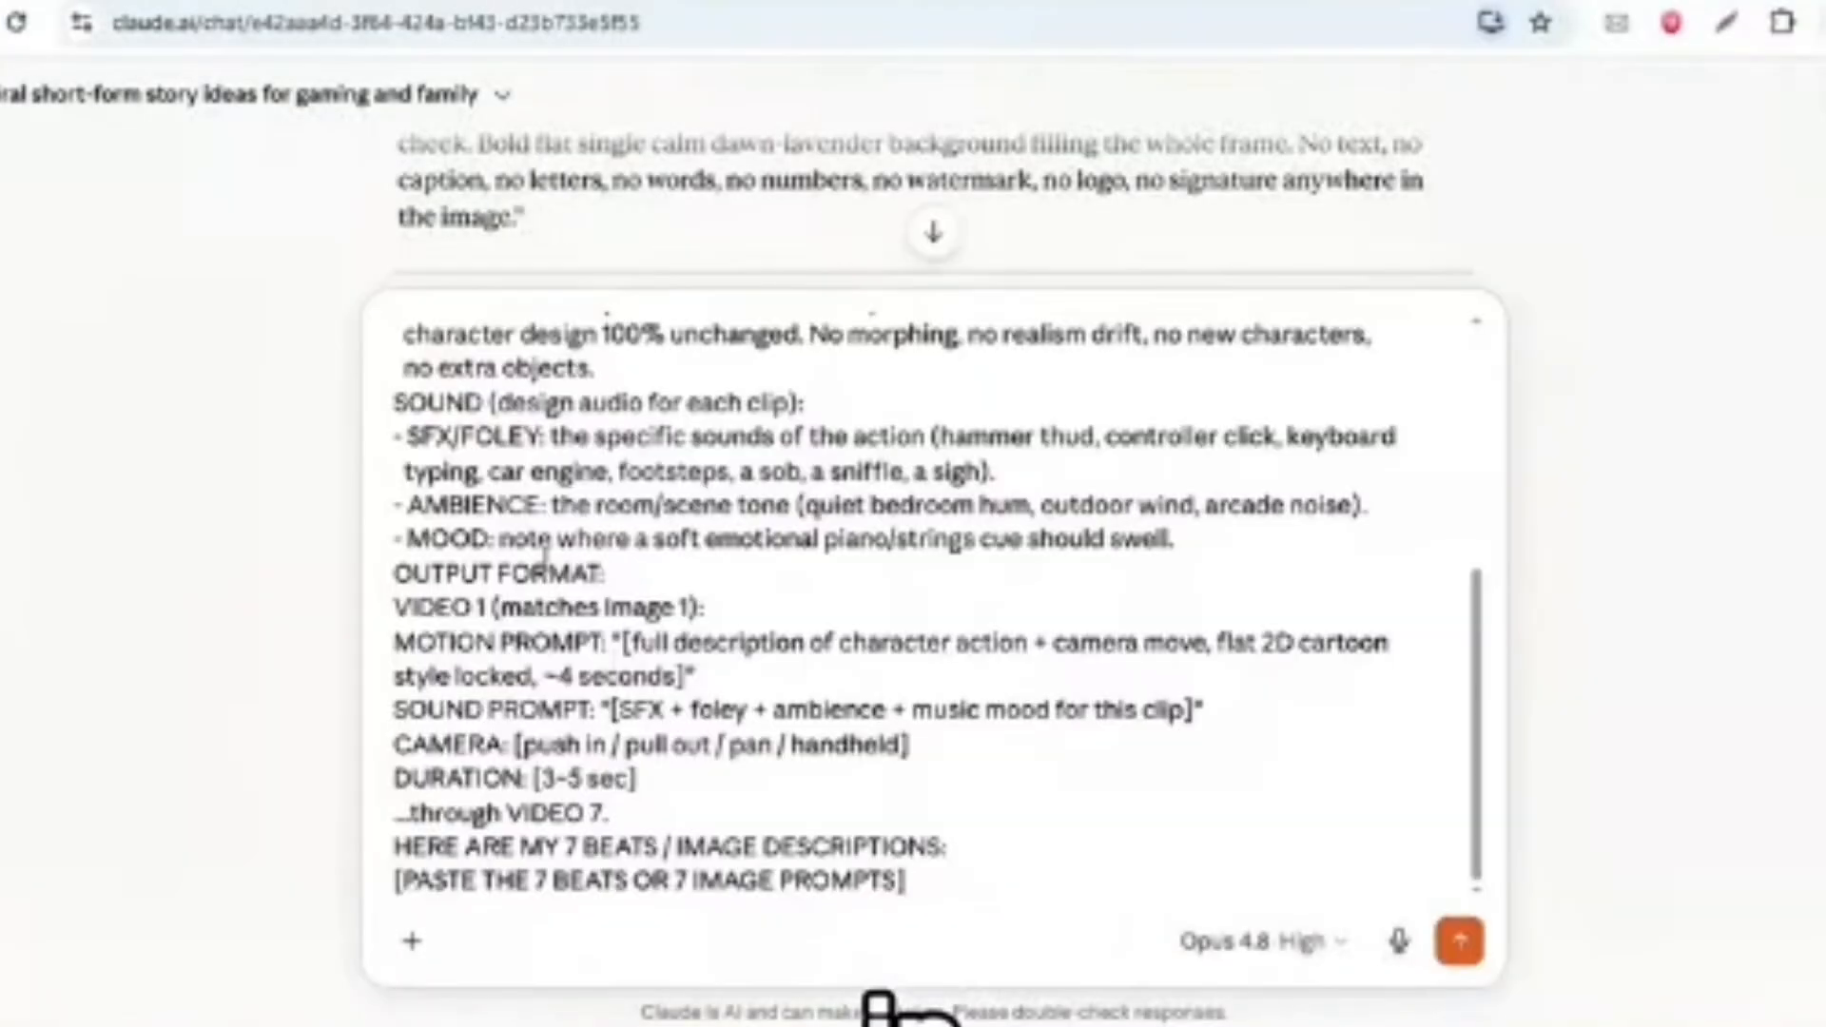
# - Replace the [PASTE THE 7 BEATS OR 7 IMAGE PROMPTS] placeholder with the copied story material and send the message
pyautogui.scroll(-3, 326, 267)
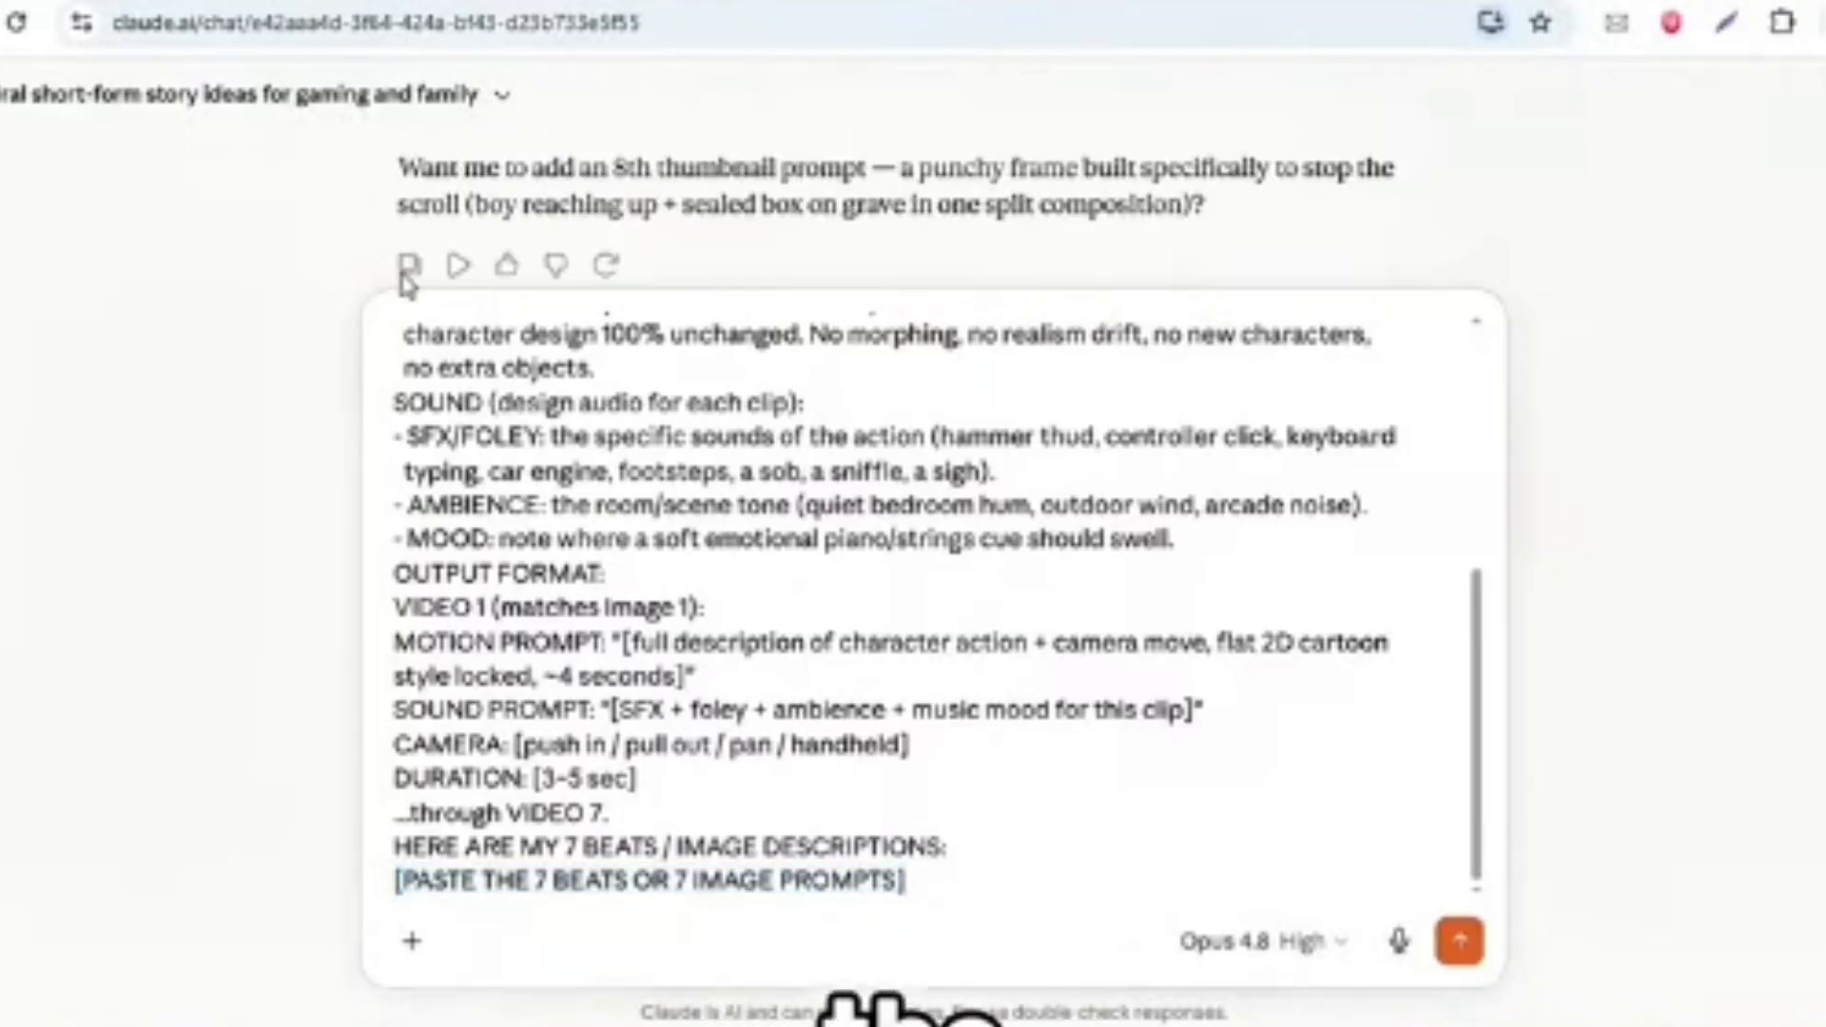
pyautogui.tripleClick(635, 886)
pyautogui.rightClick(636, 890)
pyautogui.click(734, 278)
pyautogui.click(1462, 944)
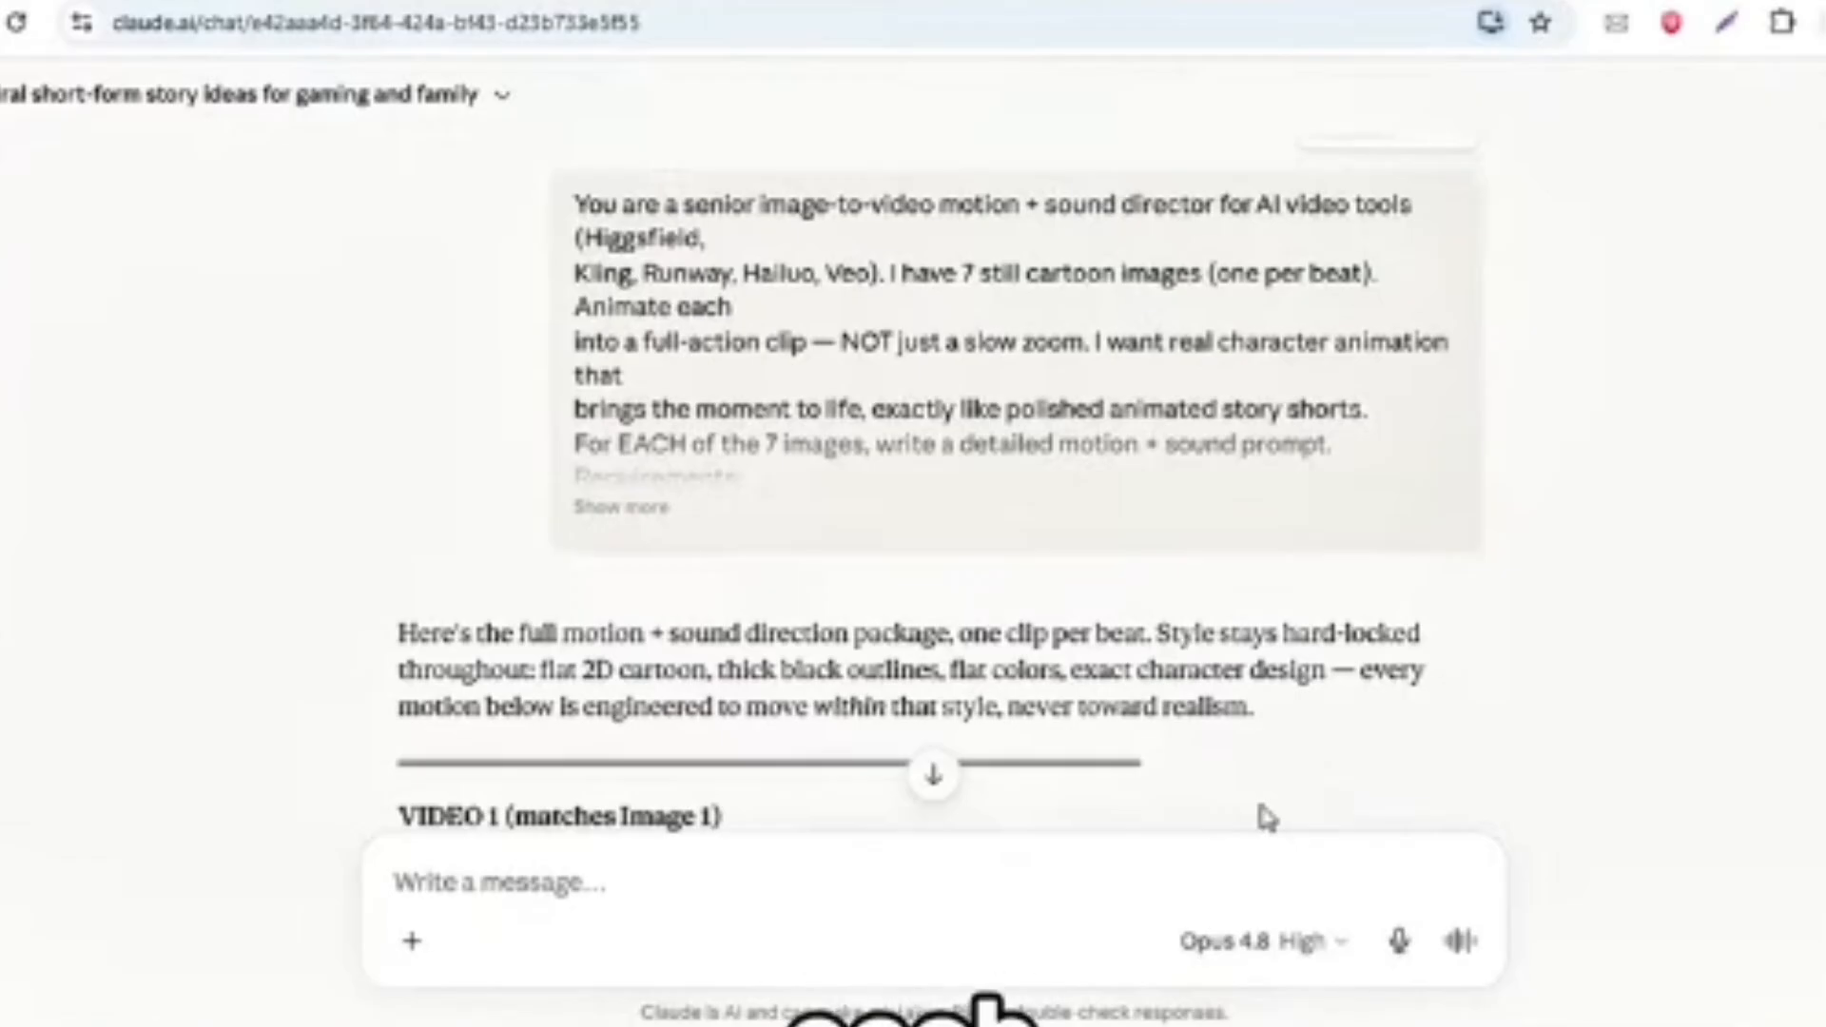
# - Look through the generated motion and sound prompts from VIDEO 1 to VIDEO 7
pyautogui.scroll(-20, 1008, 684)
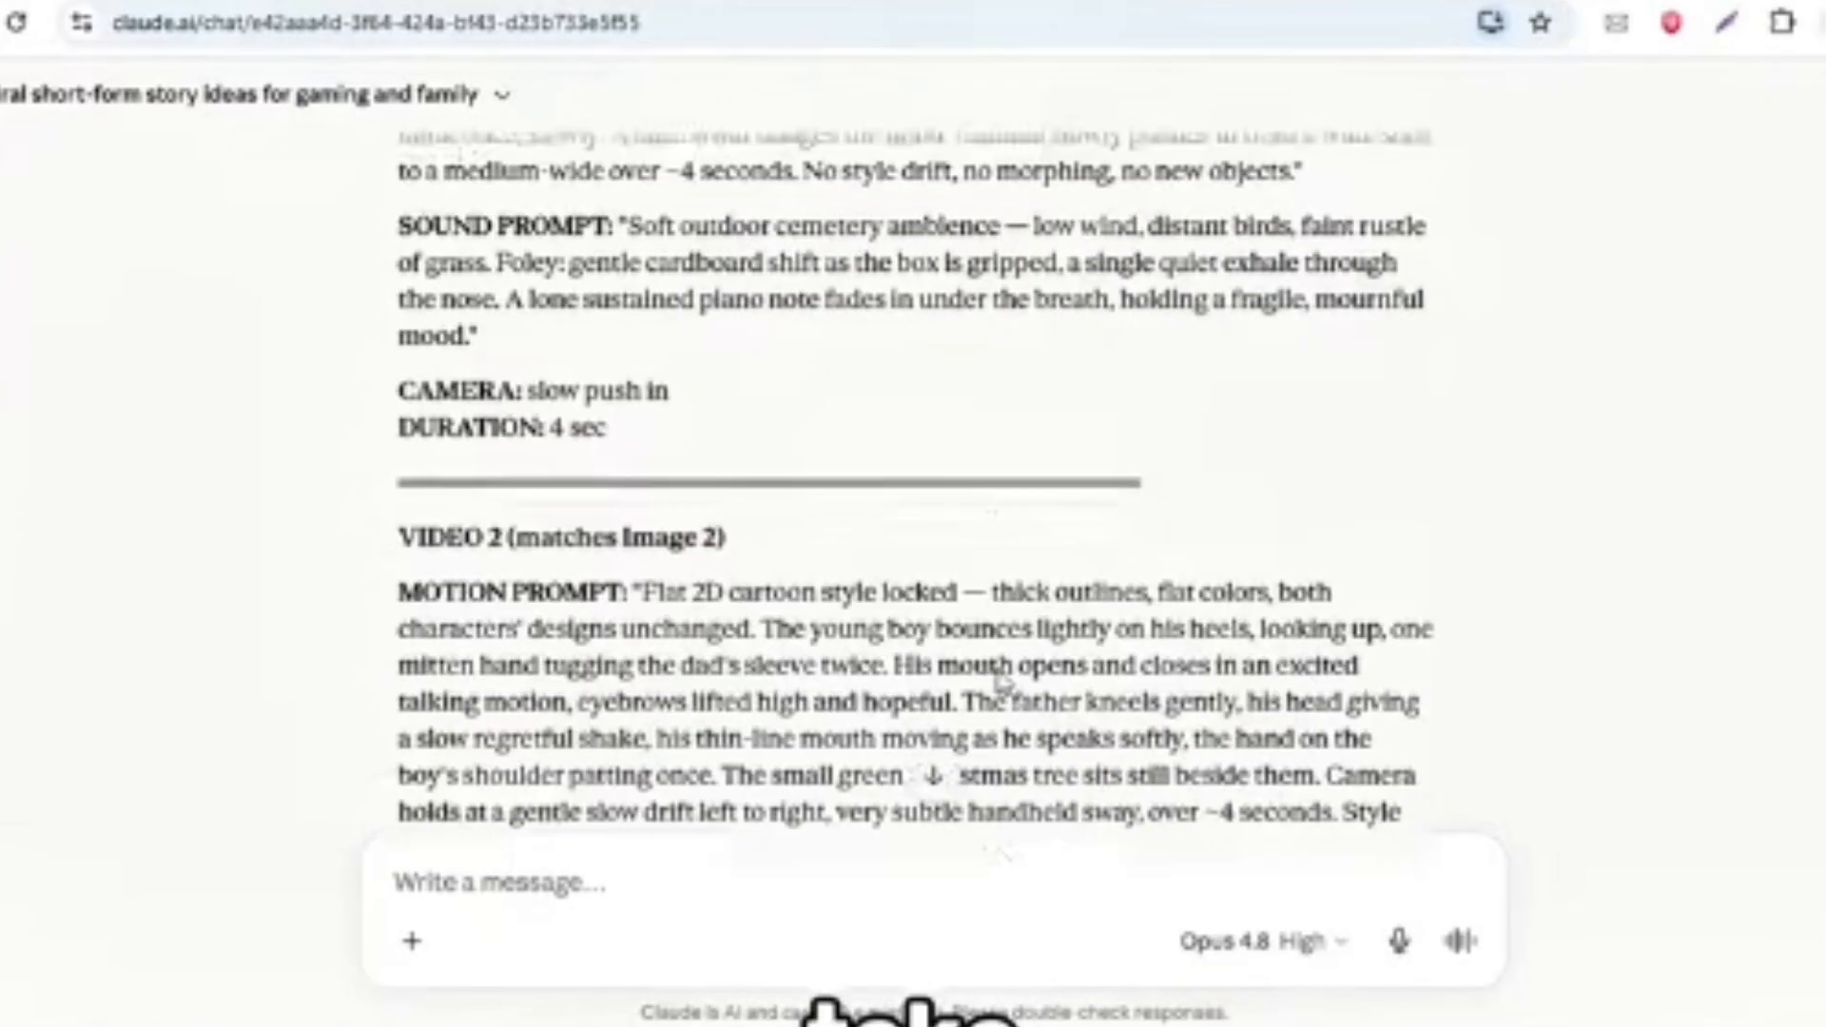
pyautogui.scroll(15, 1003, 683)
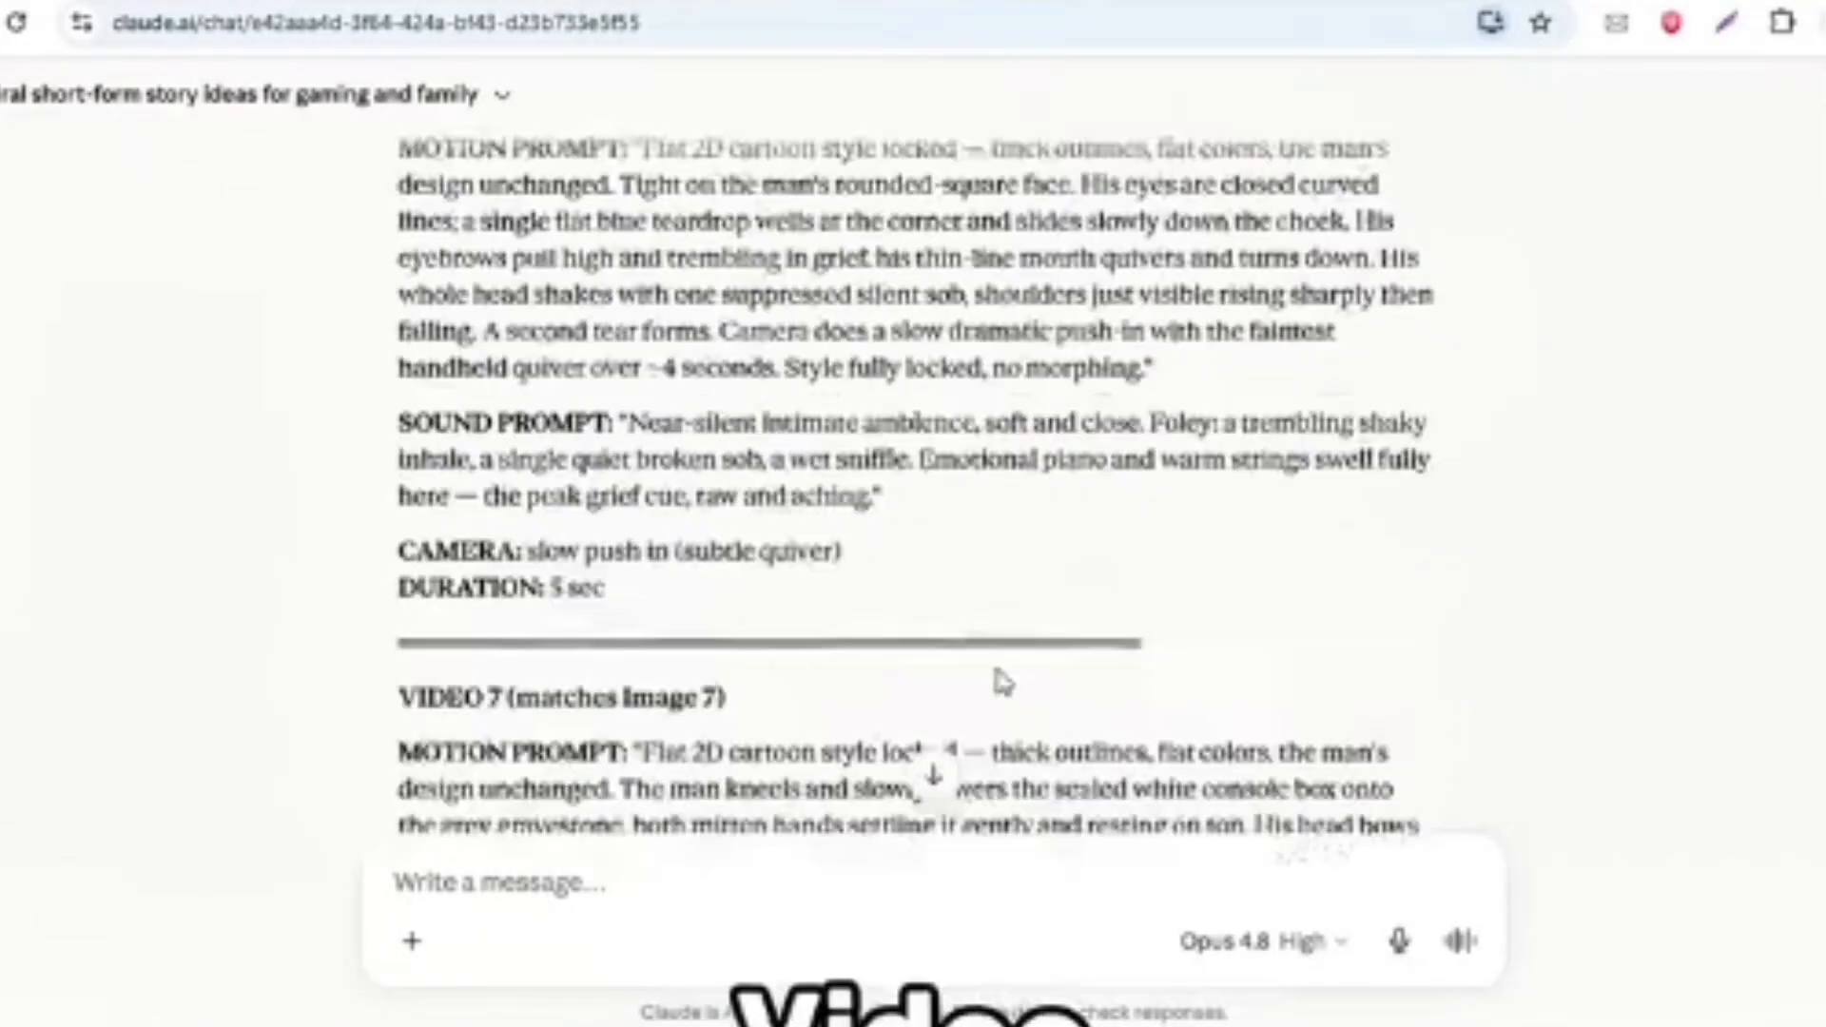
pyautogui.scroll(12, 998, 674)
pyautogui.moveTo(424, 282); pyautogui.dragTo(665, 665)
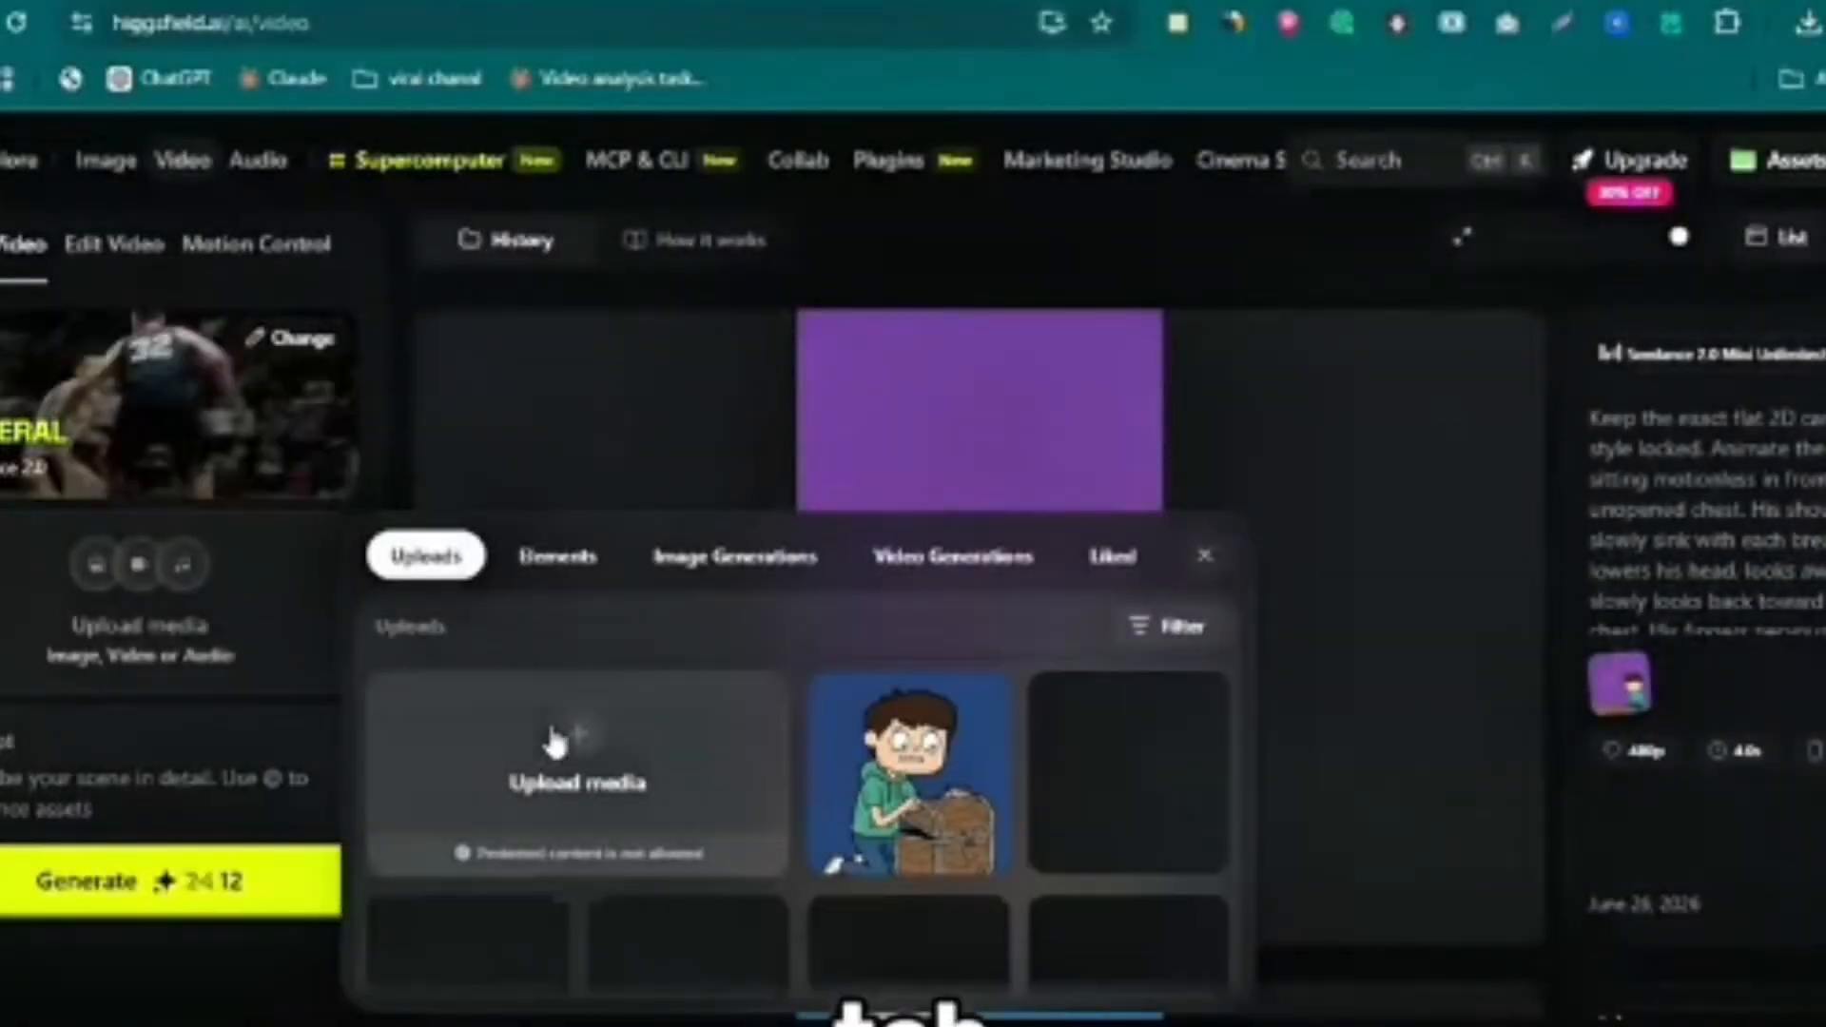
# - Upload the purple-background image of the man holding the box to Higgsfield's video generator and add it as reference media
pyautogui.click(602, 766)
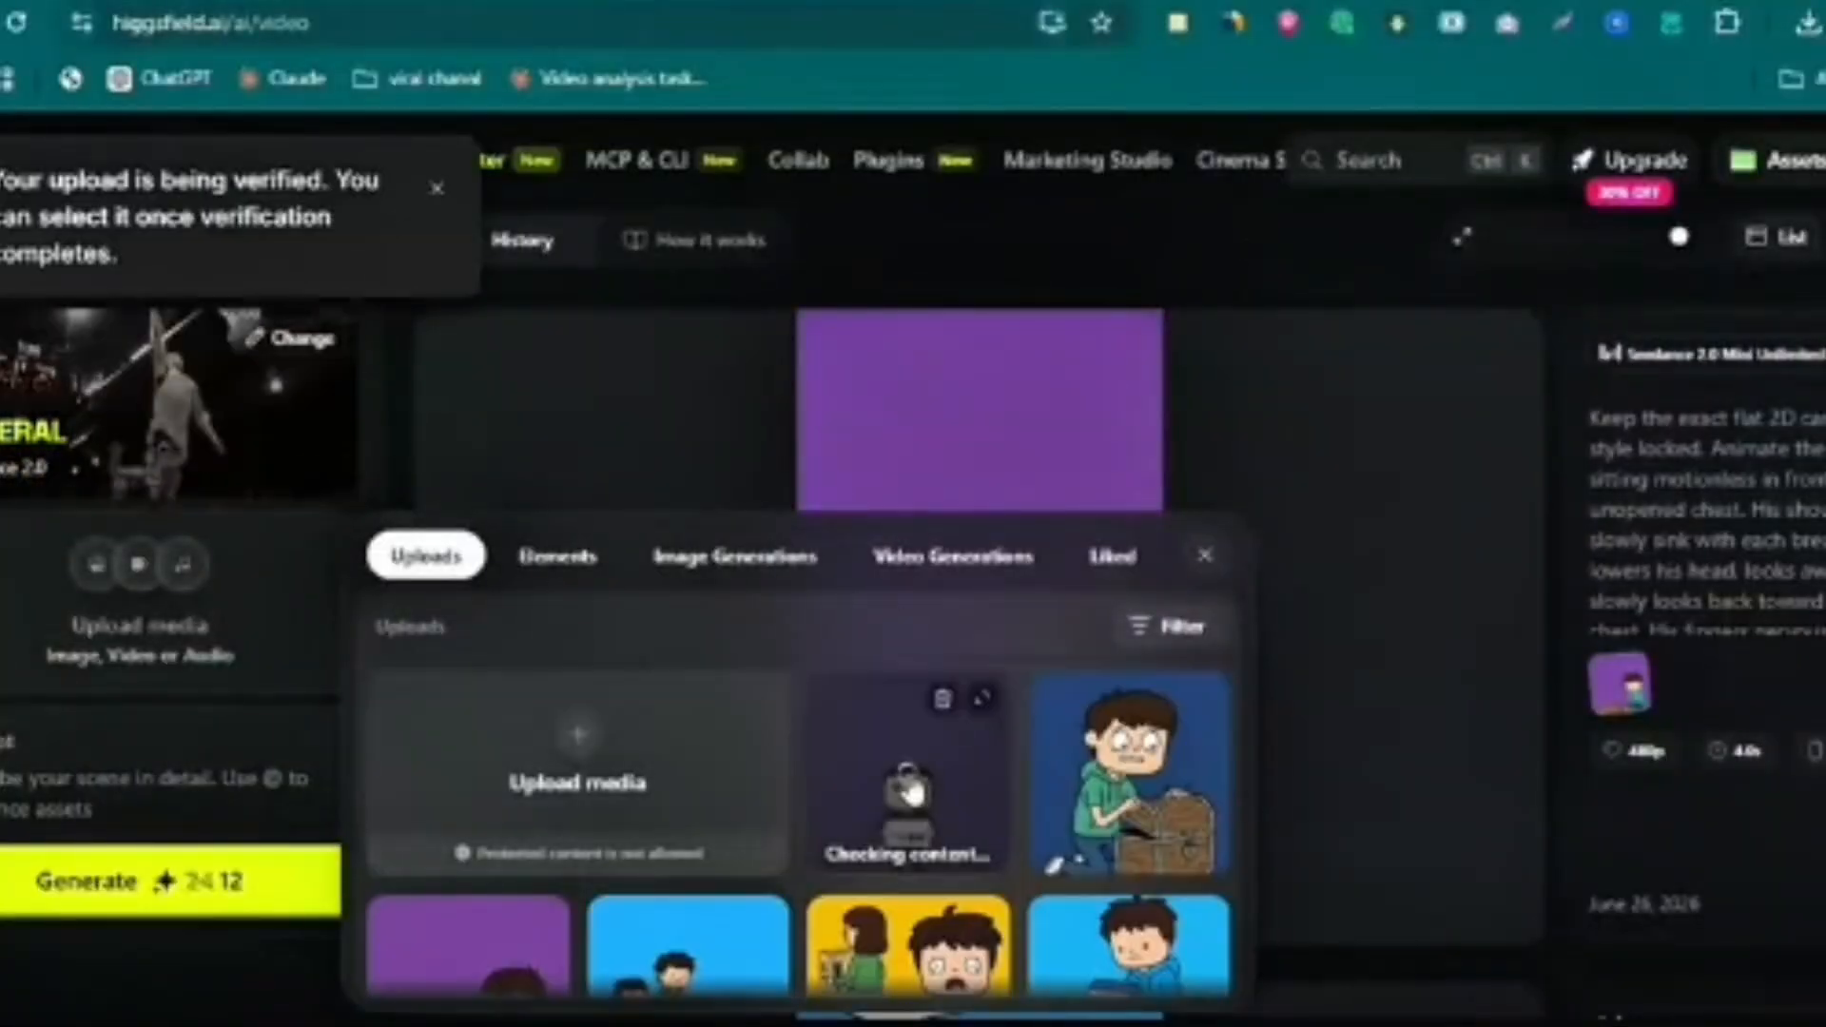
pyautogui.click(910, 789)
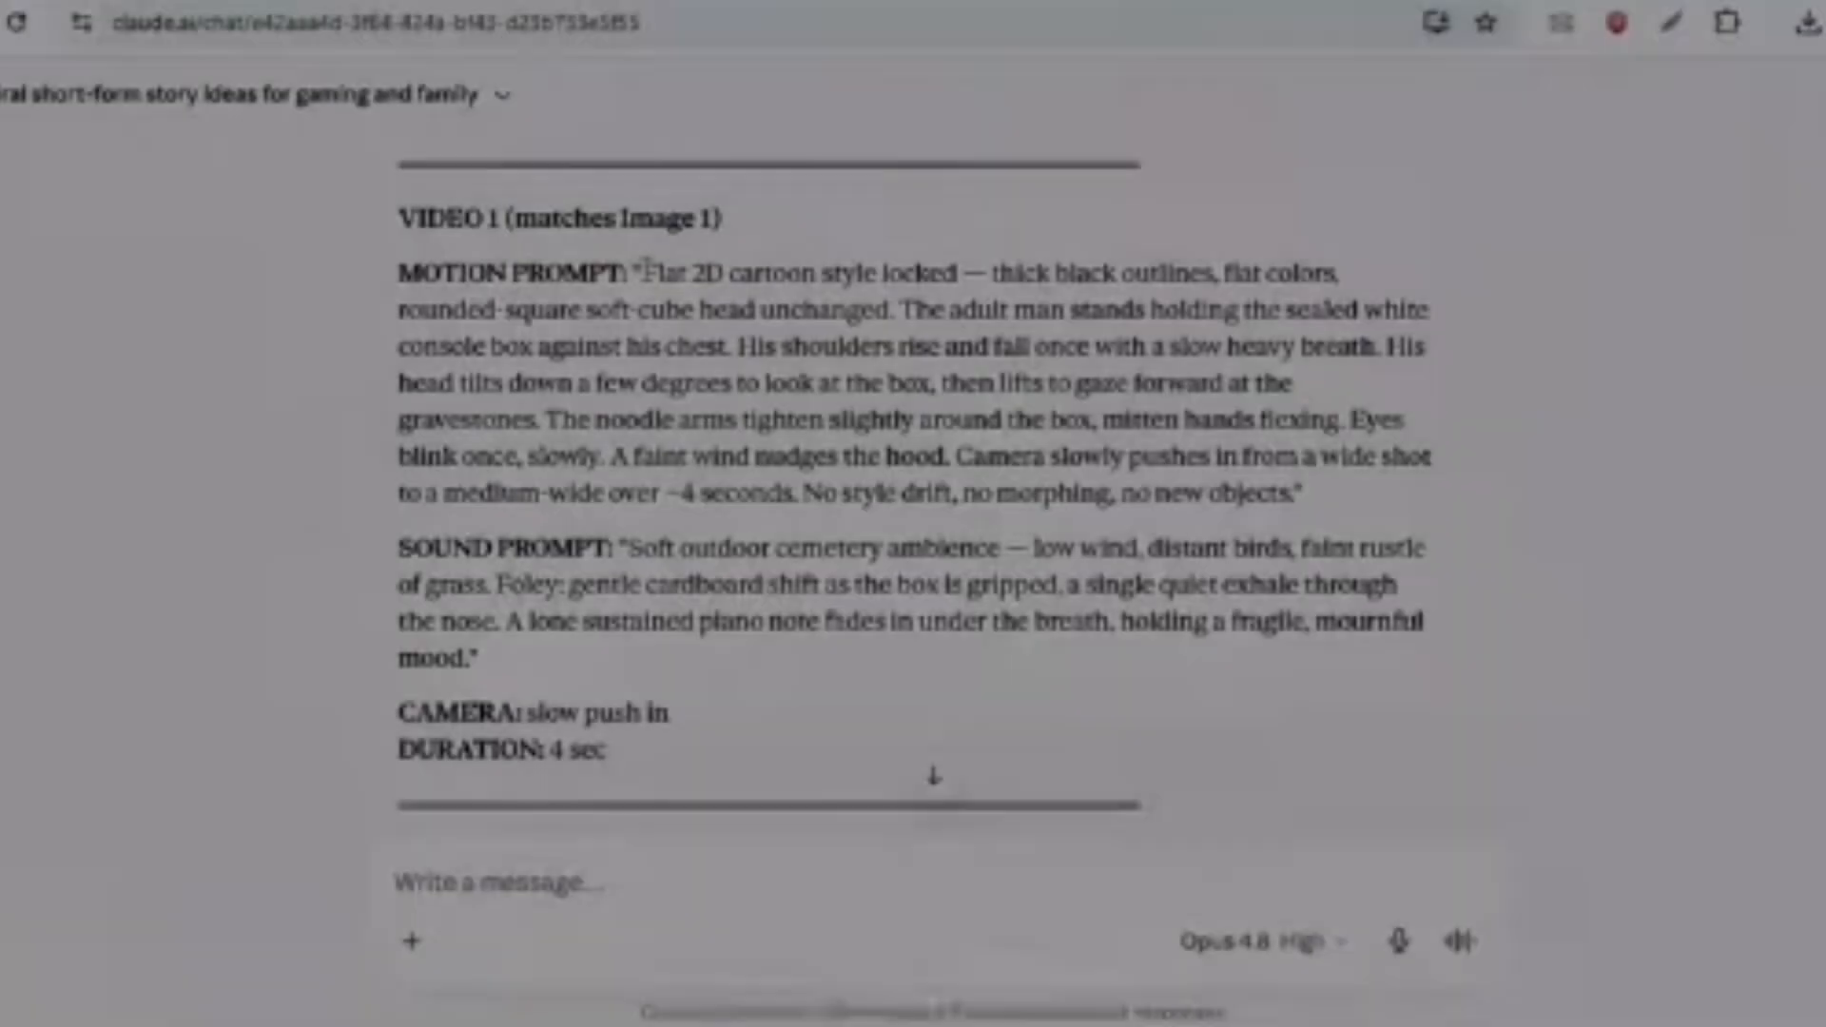
# - Copy VIDEO 1's motion prompt, sound prompt and camera line from Claude into the Higgsfield video prompt
pyautogui.moveTo(644, 273); pyautogui.dragTo(1118, 695)
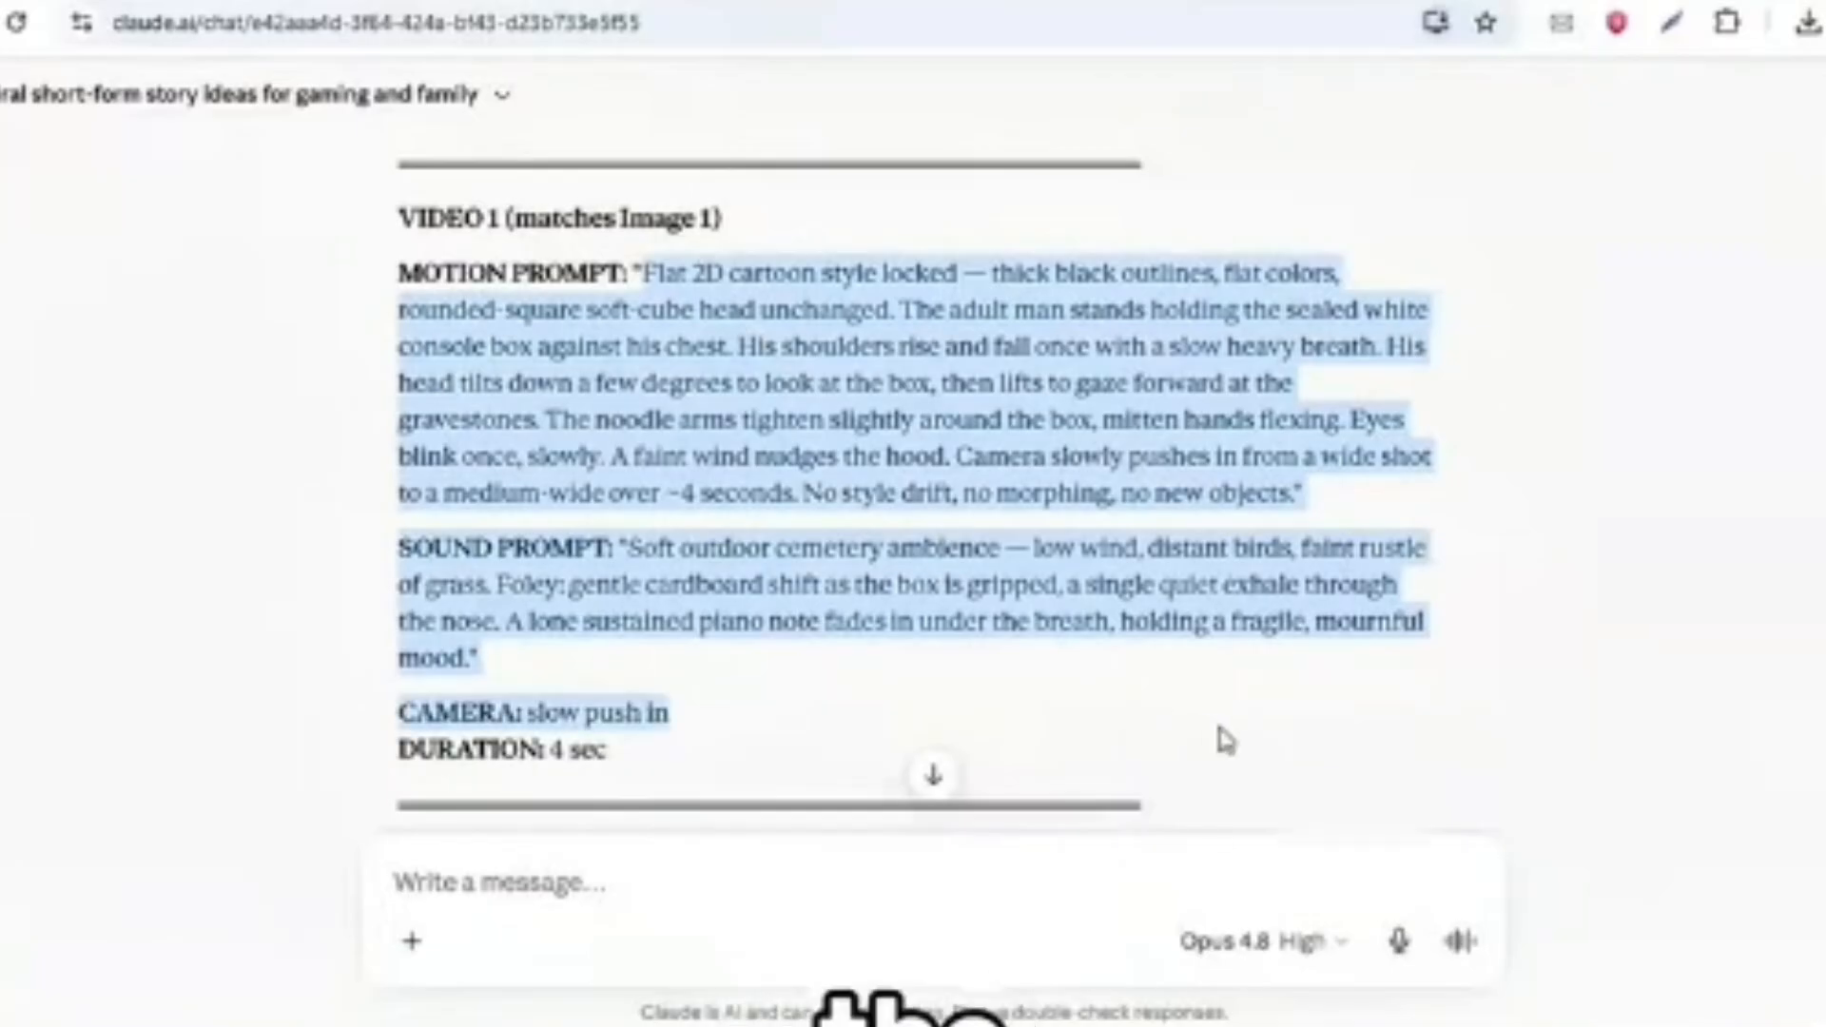
pyautogui.rightClick(949, 501)
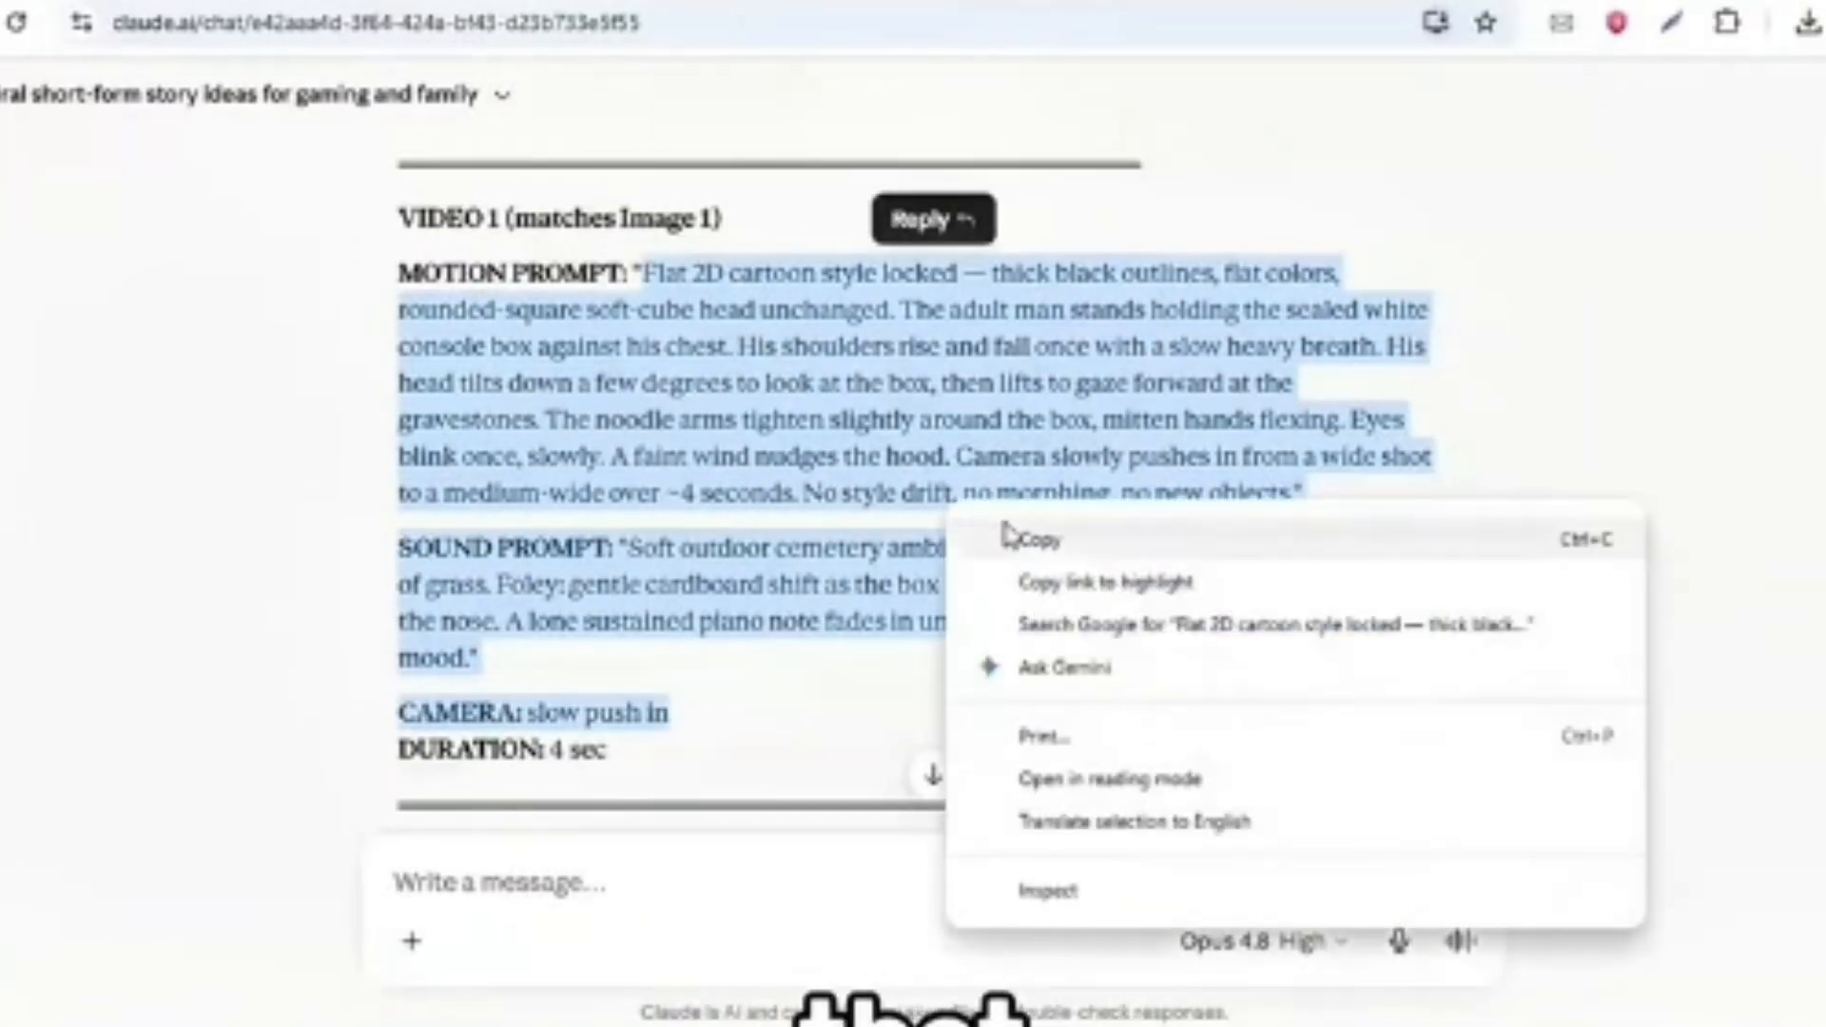
pyautogui.click(1046, 542)
pyautogui.rightClick(913, 414)
pyautogui.click(1022, 443)
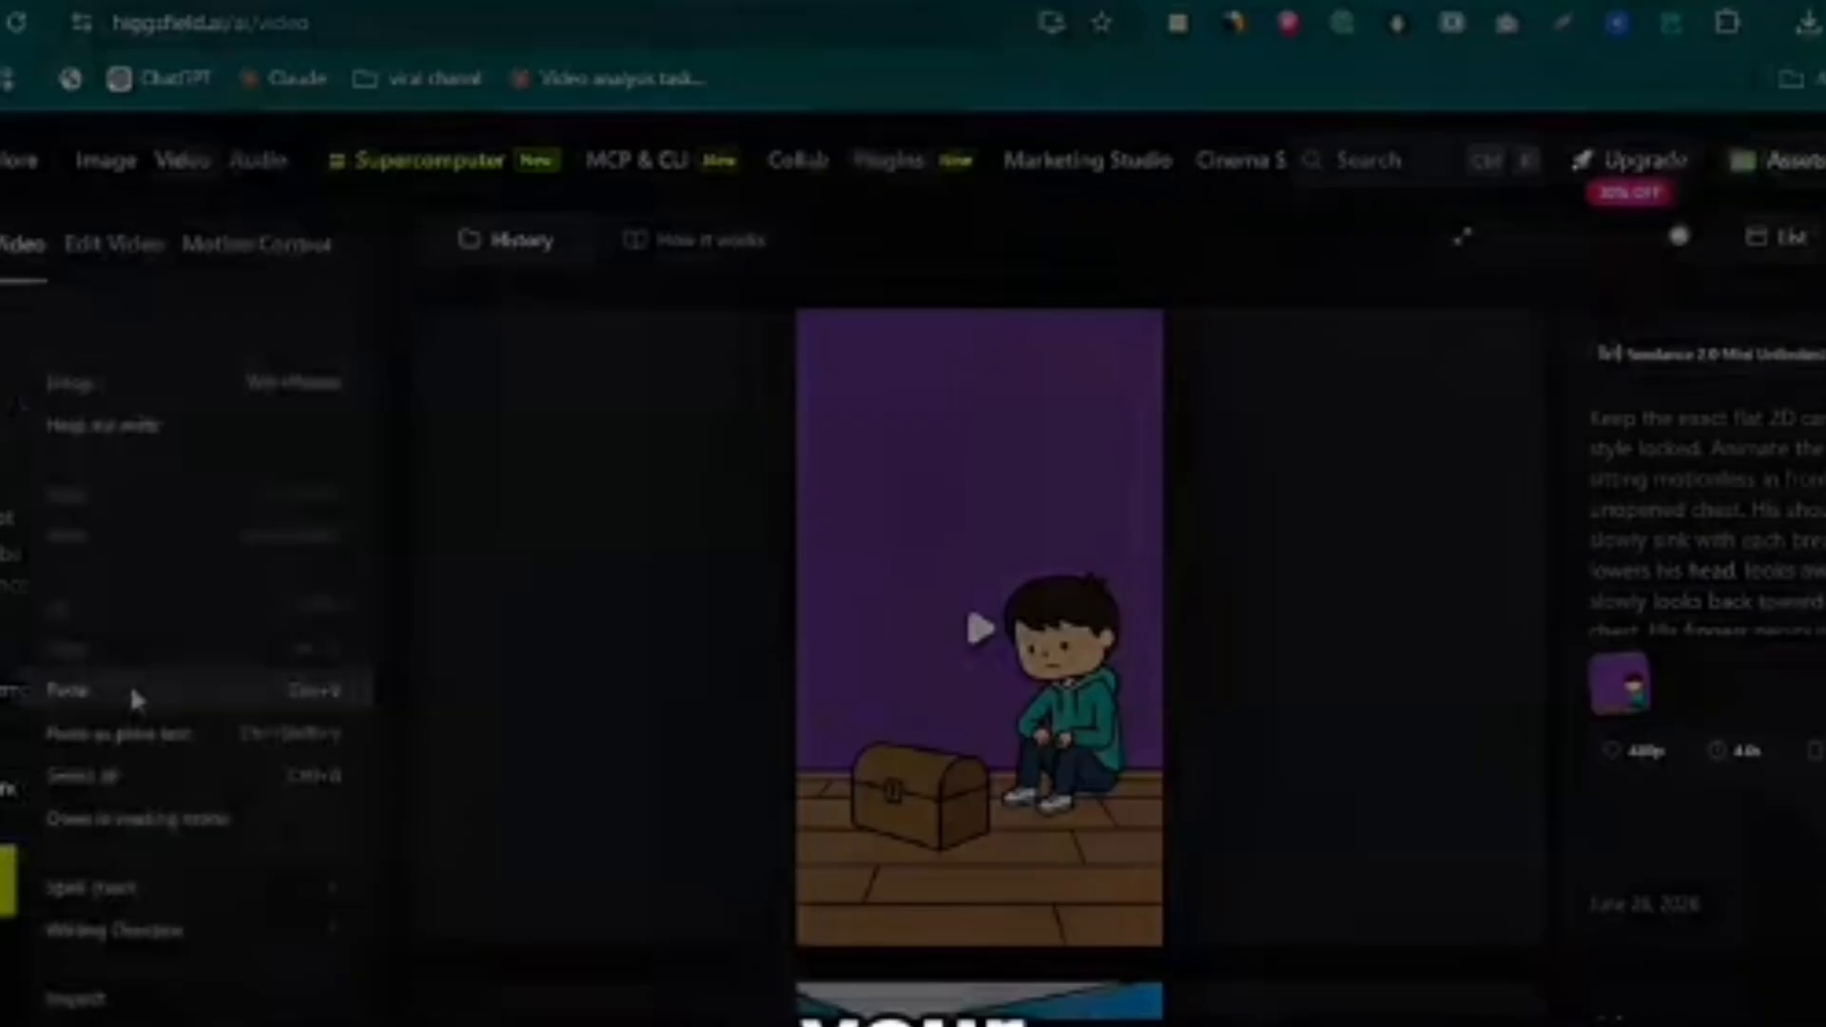
pyautogui.click(129, 683)
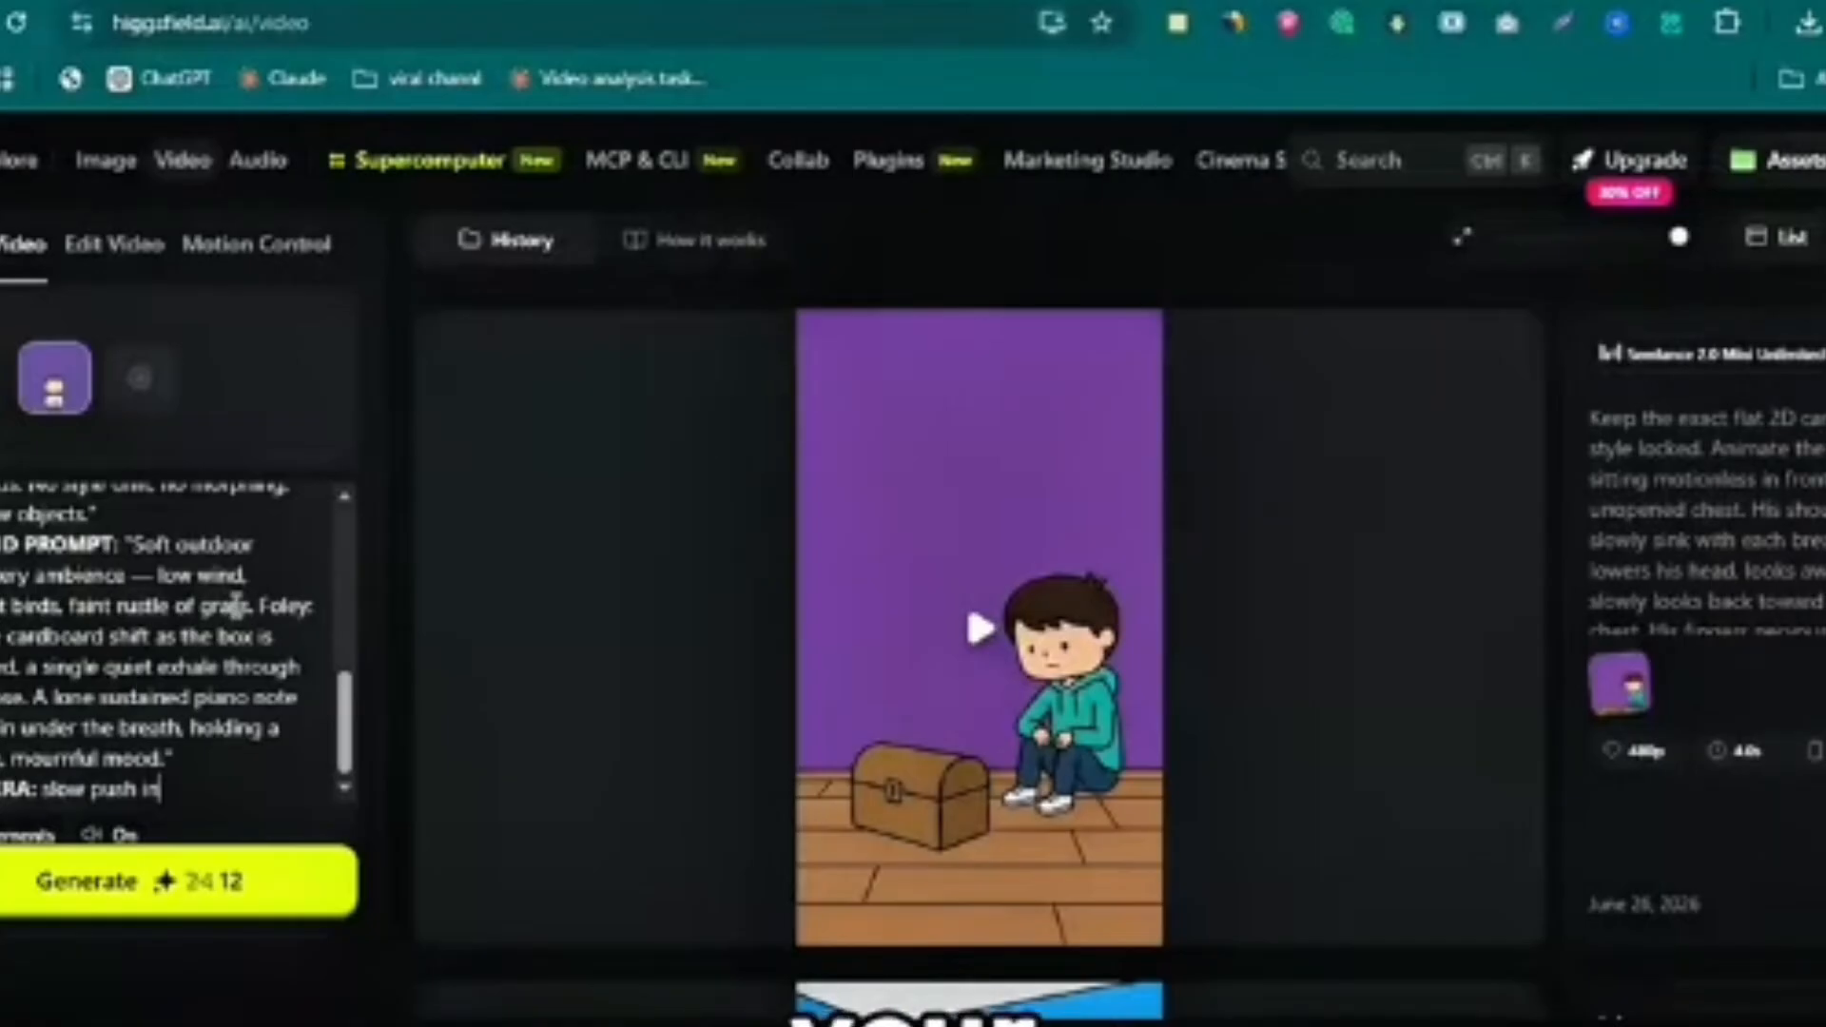
pyautogui.scroll(5, 235, 602)
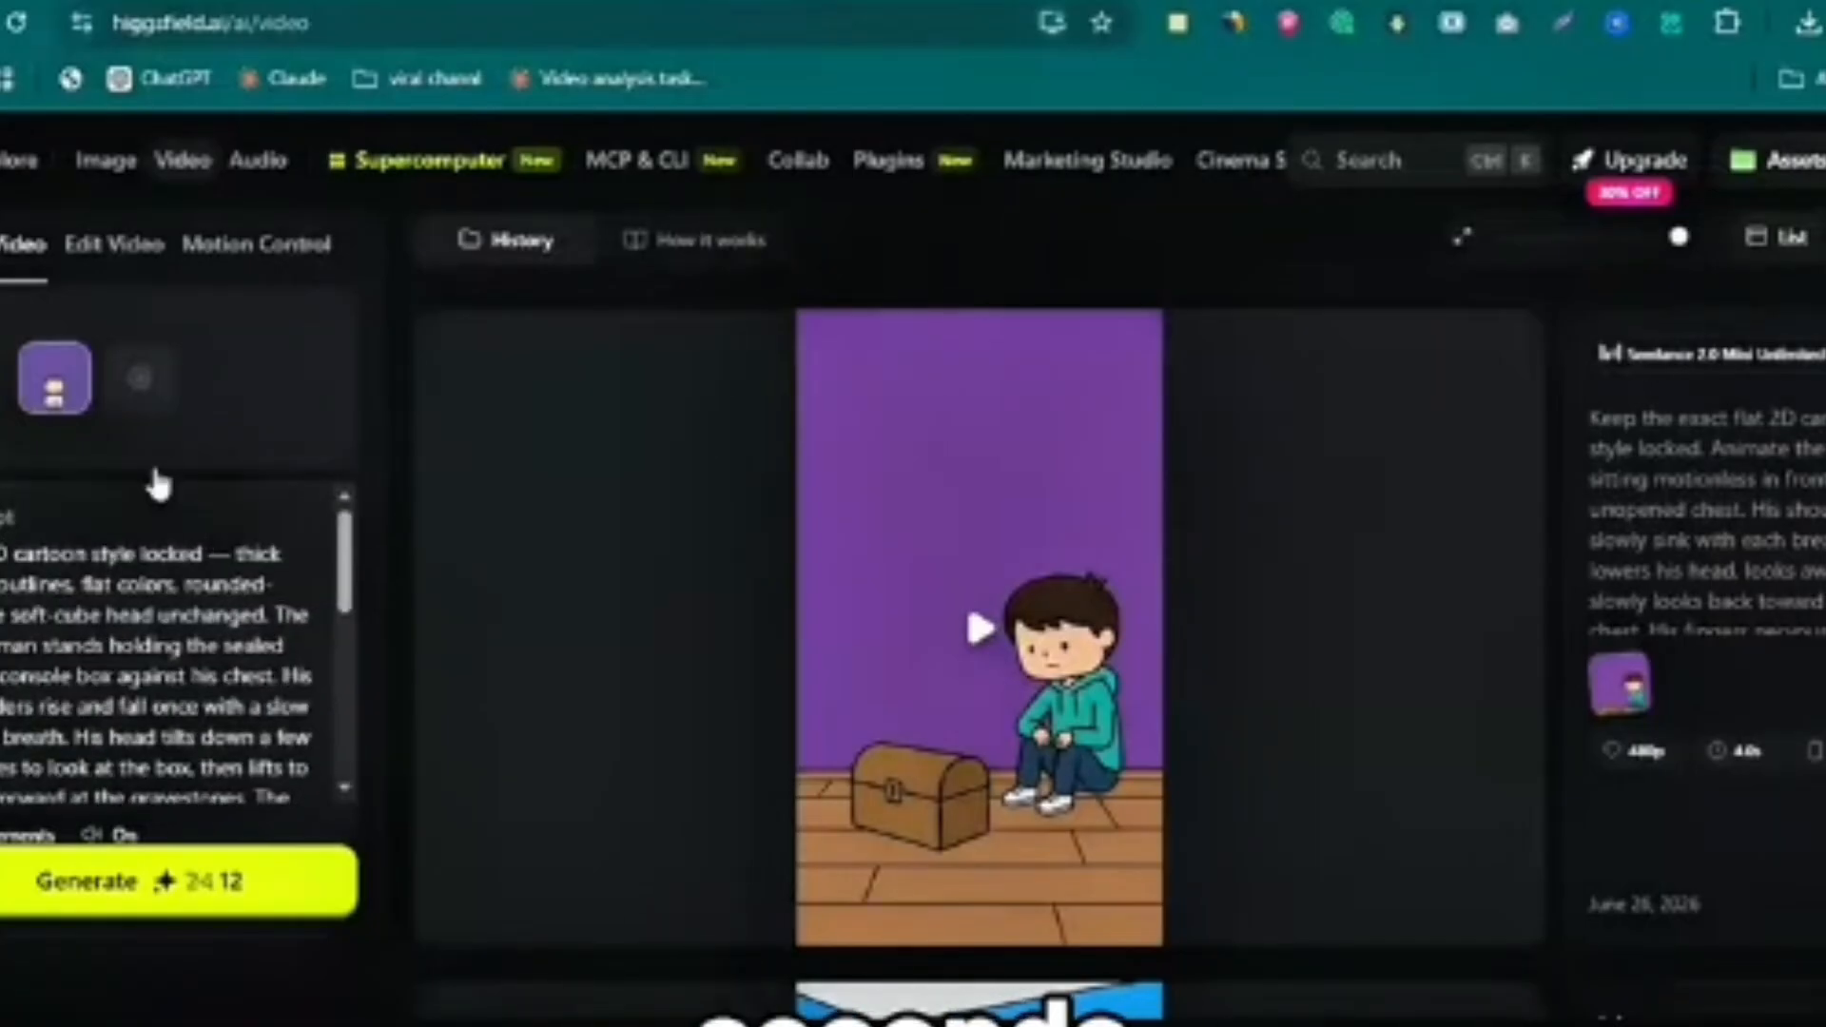
# - Set the video output to Seedance 2.0 in 4K at 9:16 and generate the VIDEO 1 clip
pyautogui.scroll(-3, 159, 485)
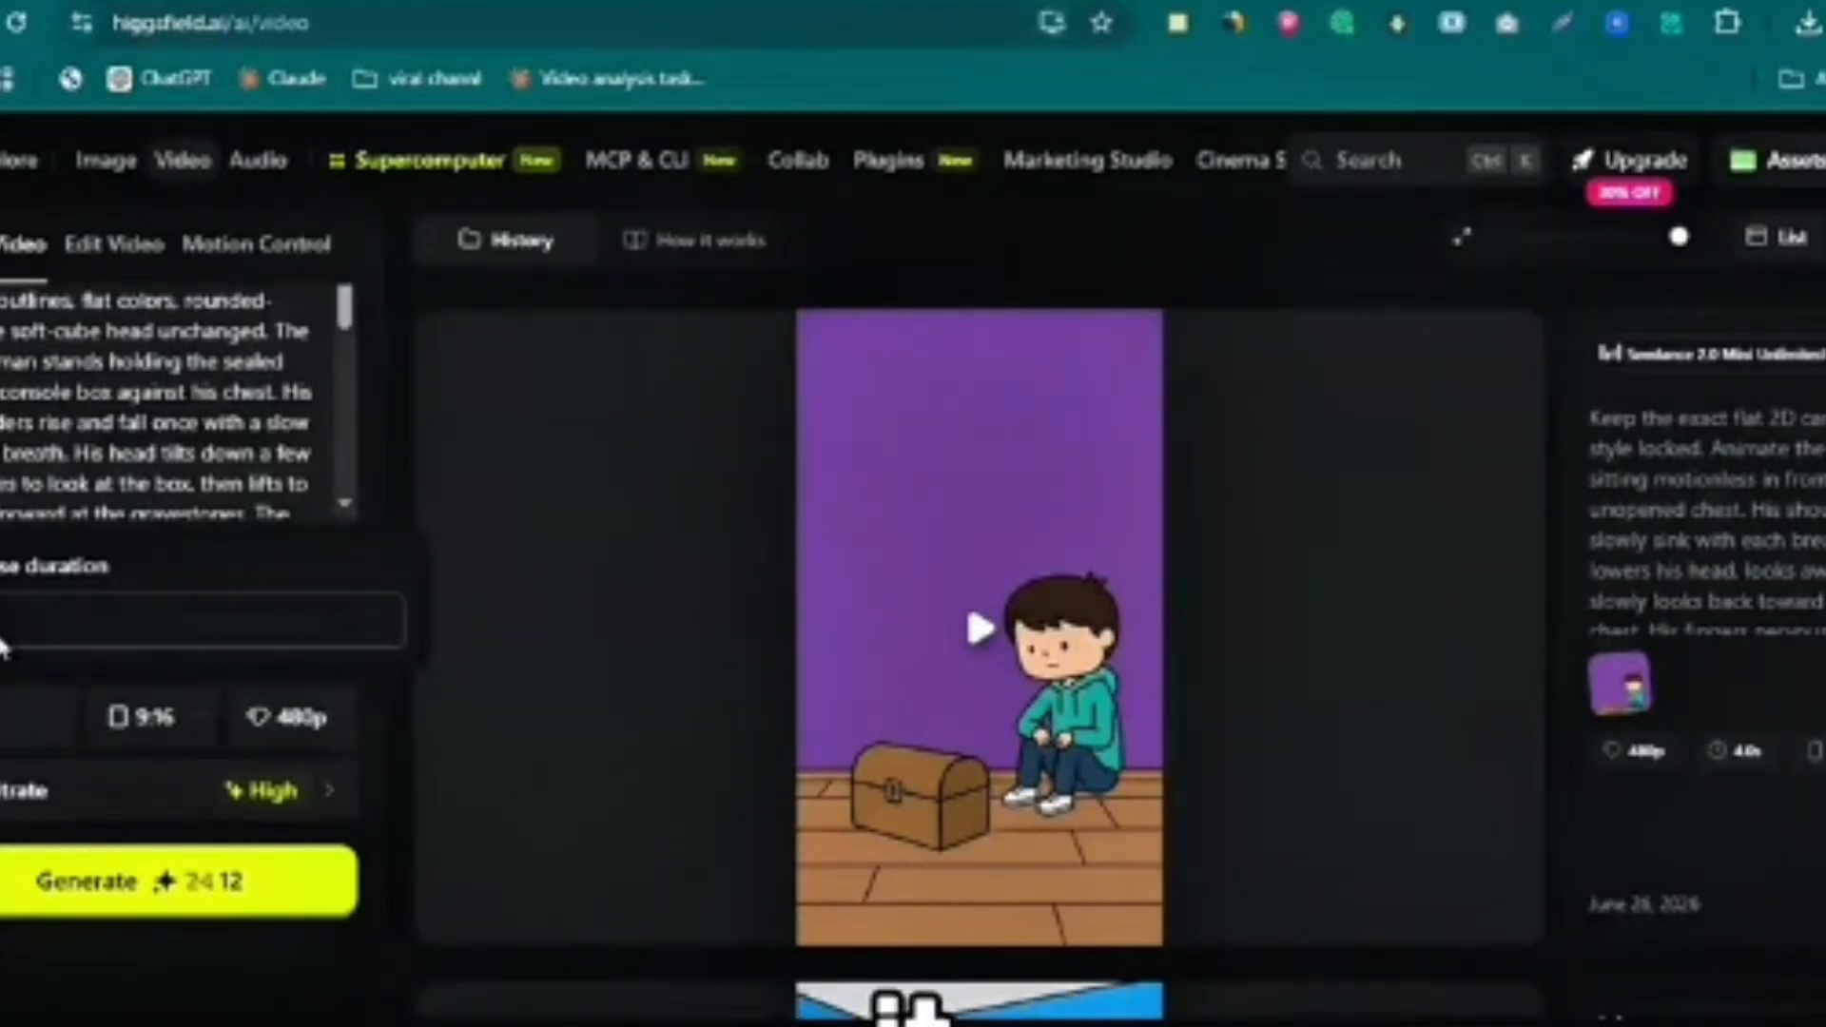
pyautogui.click(286, 718)
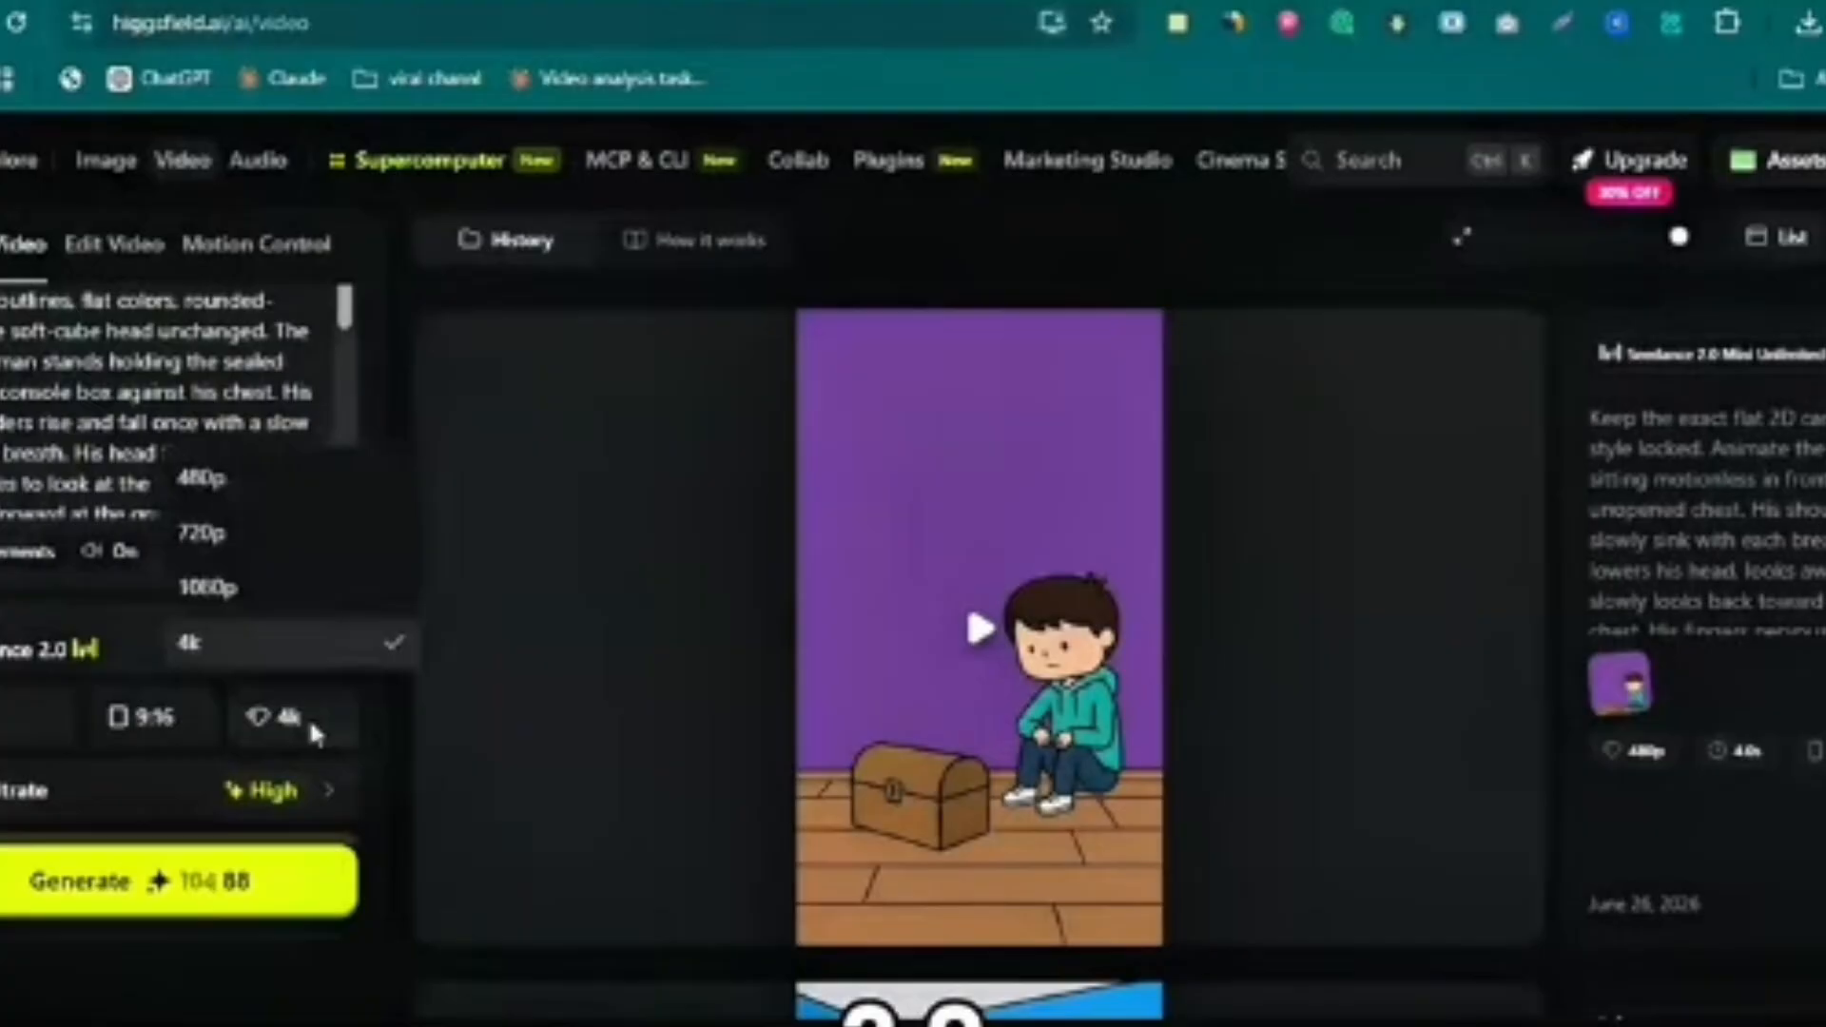
pyautogui.click(314, 733)
pyautogui.scroll(5, 314, 736)
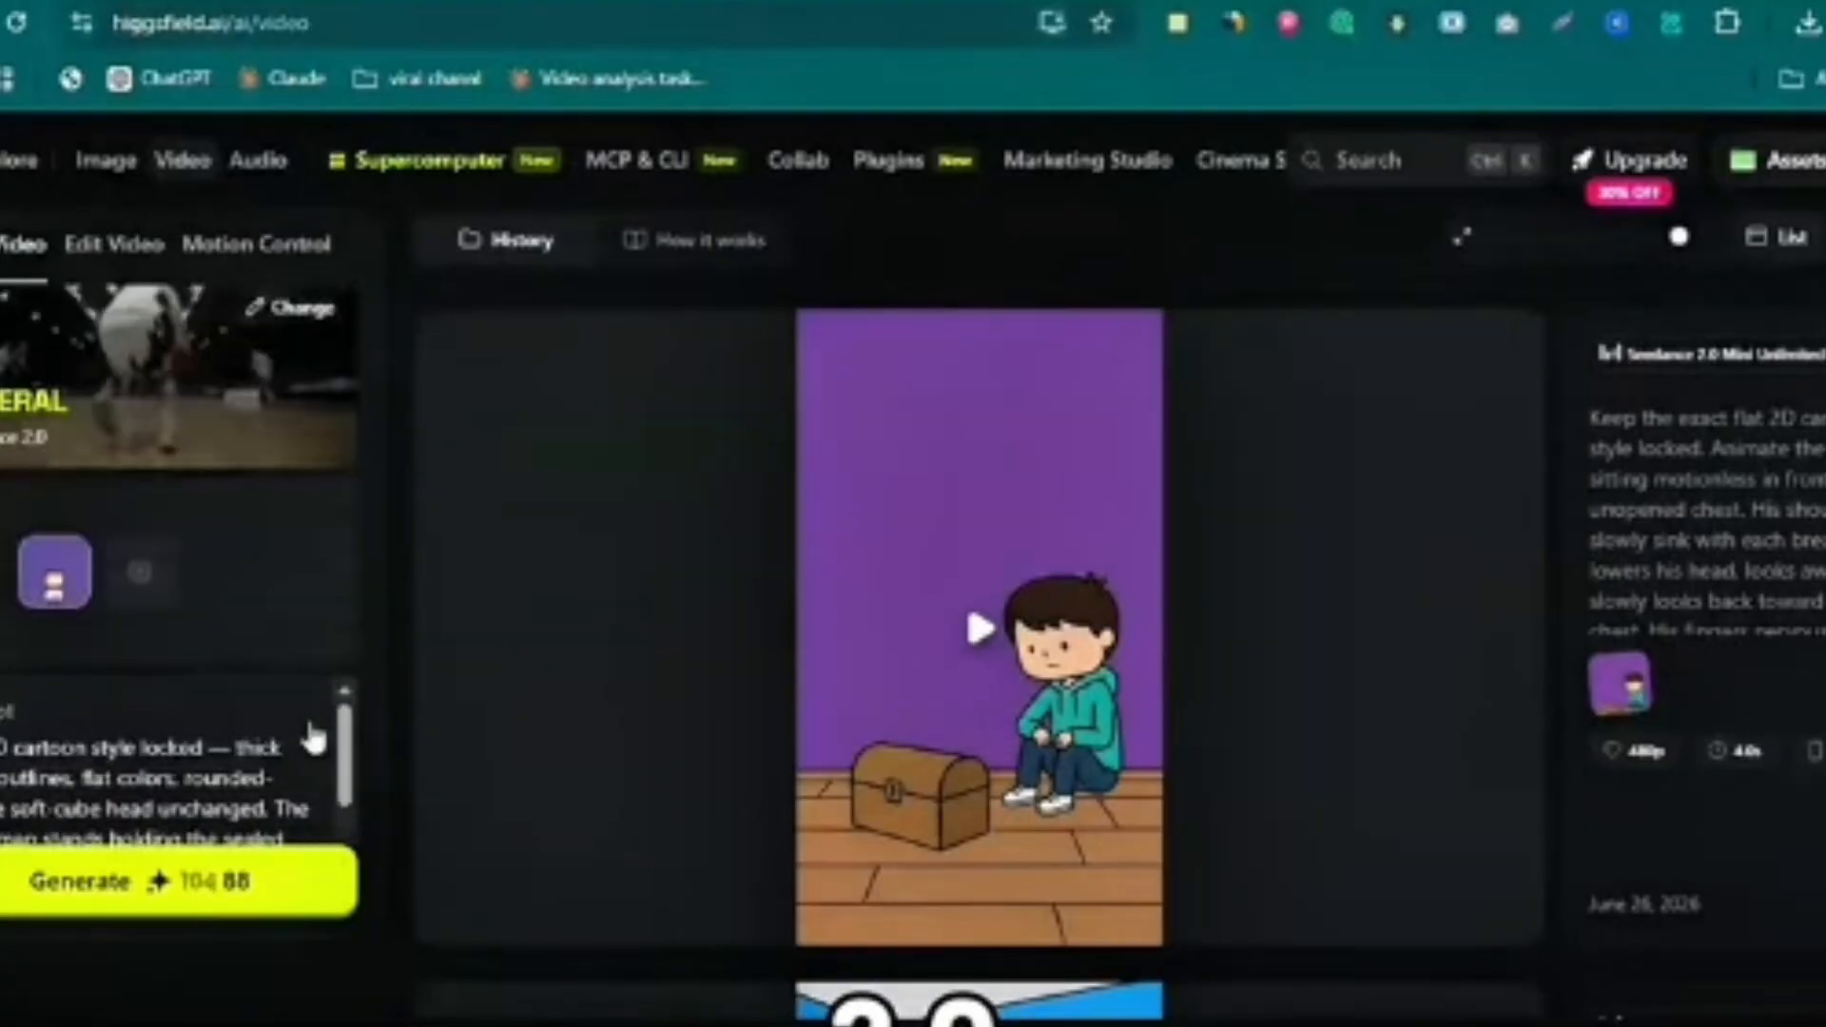
pyautogui.scroll(-6, 312, 742)
pyautogui.scroll(2, 186, 767)
pyautogui.scroll(-1, 190, 766)
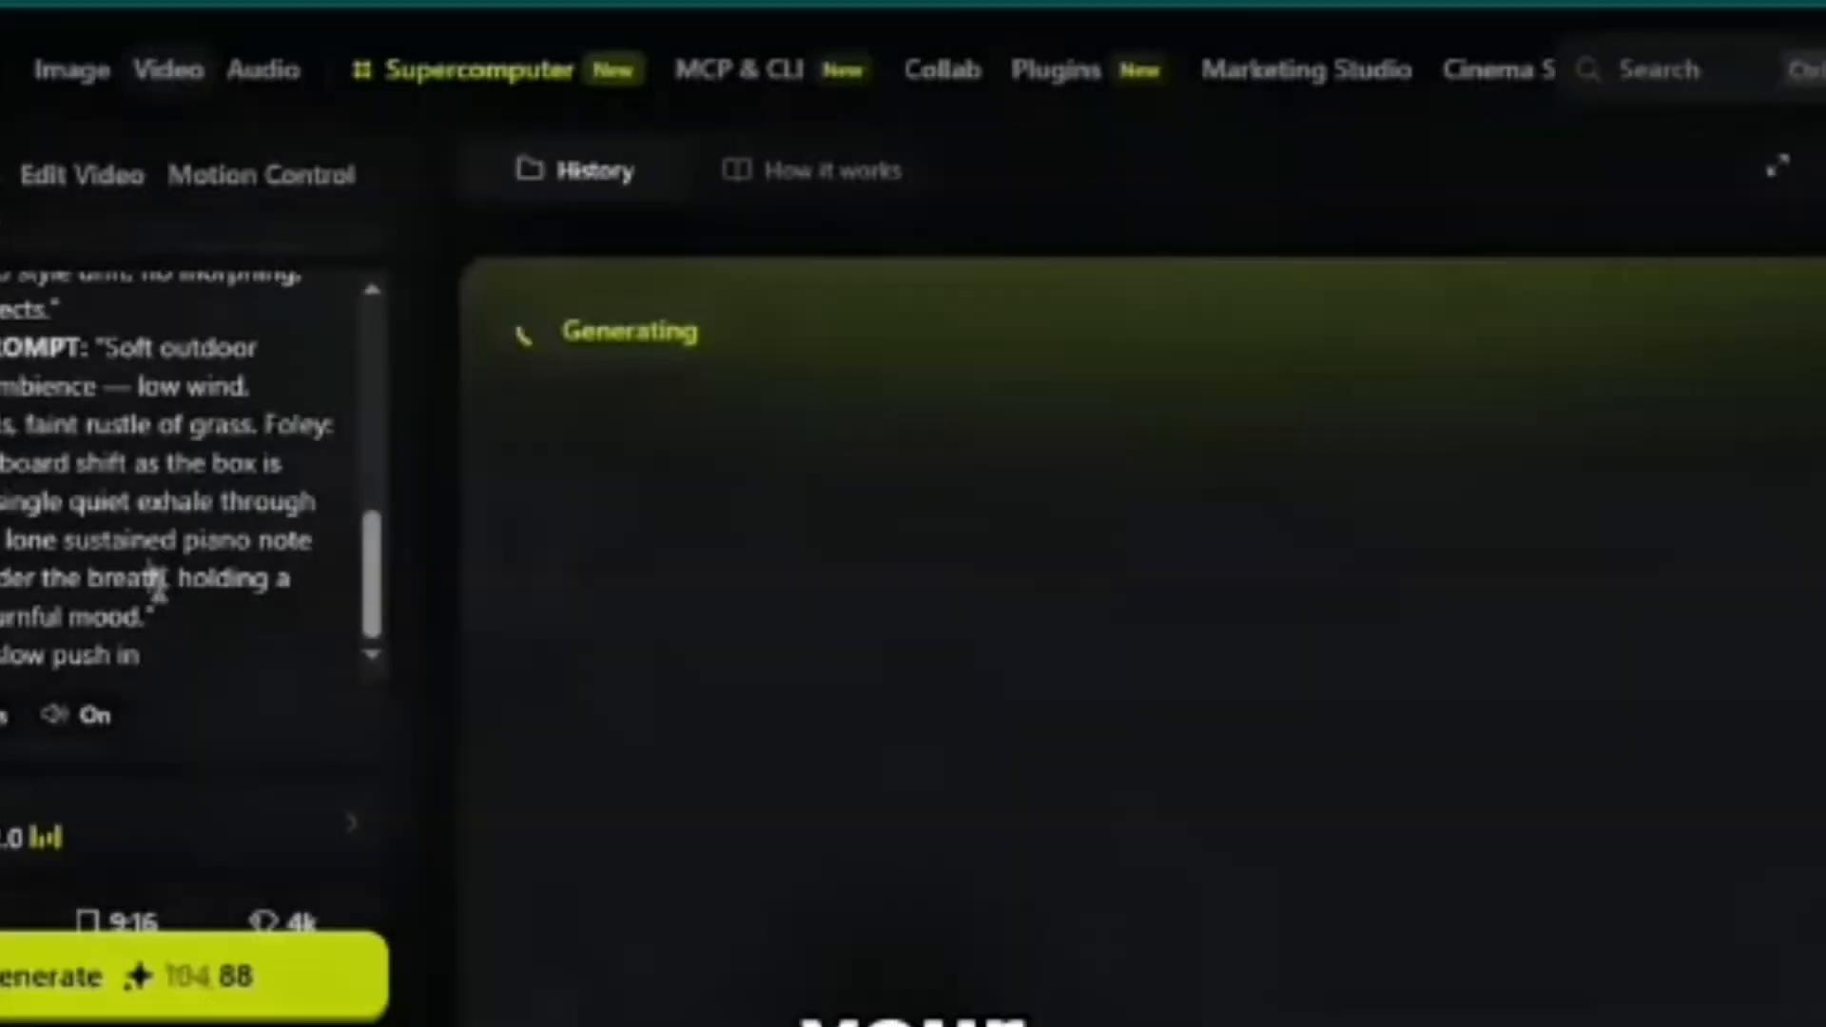
# - Play the generated clip of the man holding the box between the gravestones
pyautogui.scroll(8, 159, 583)
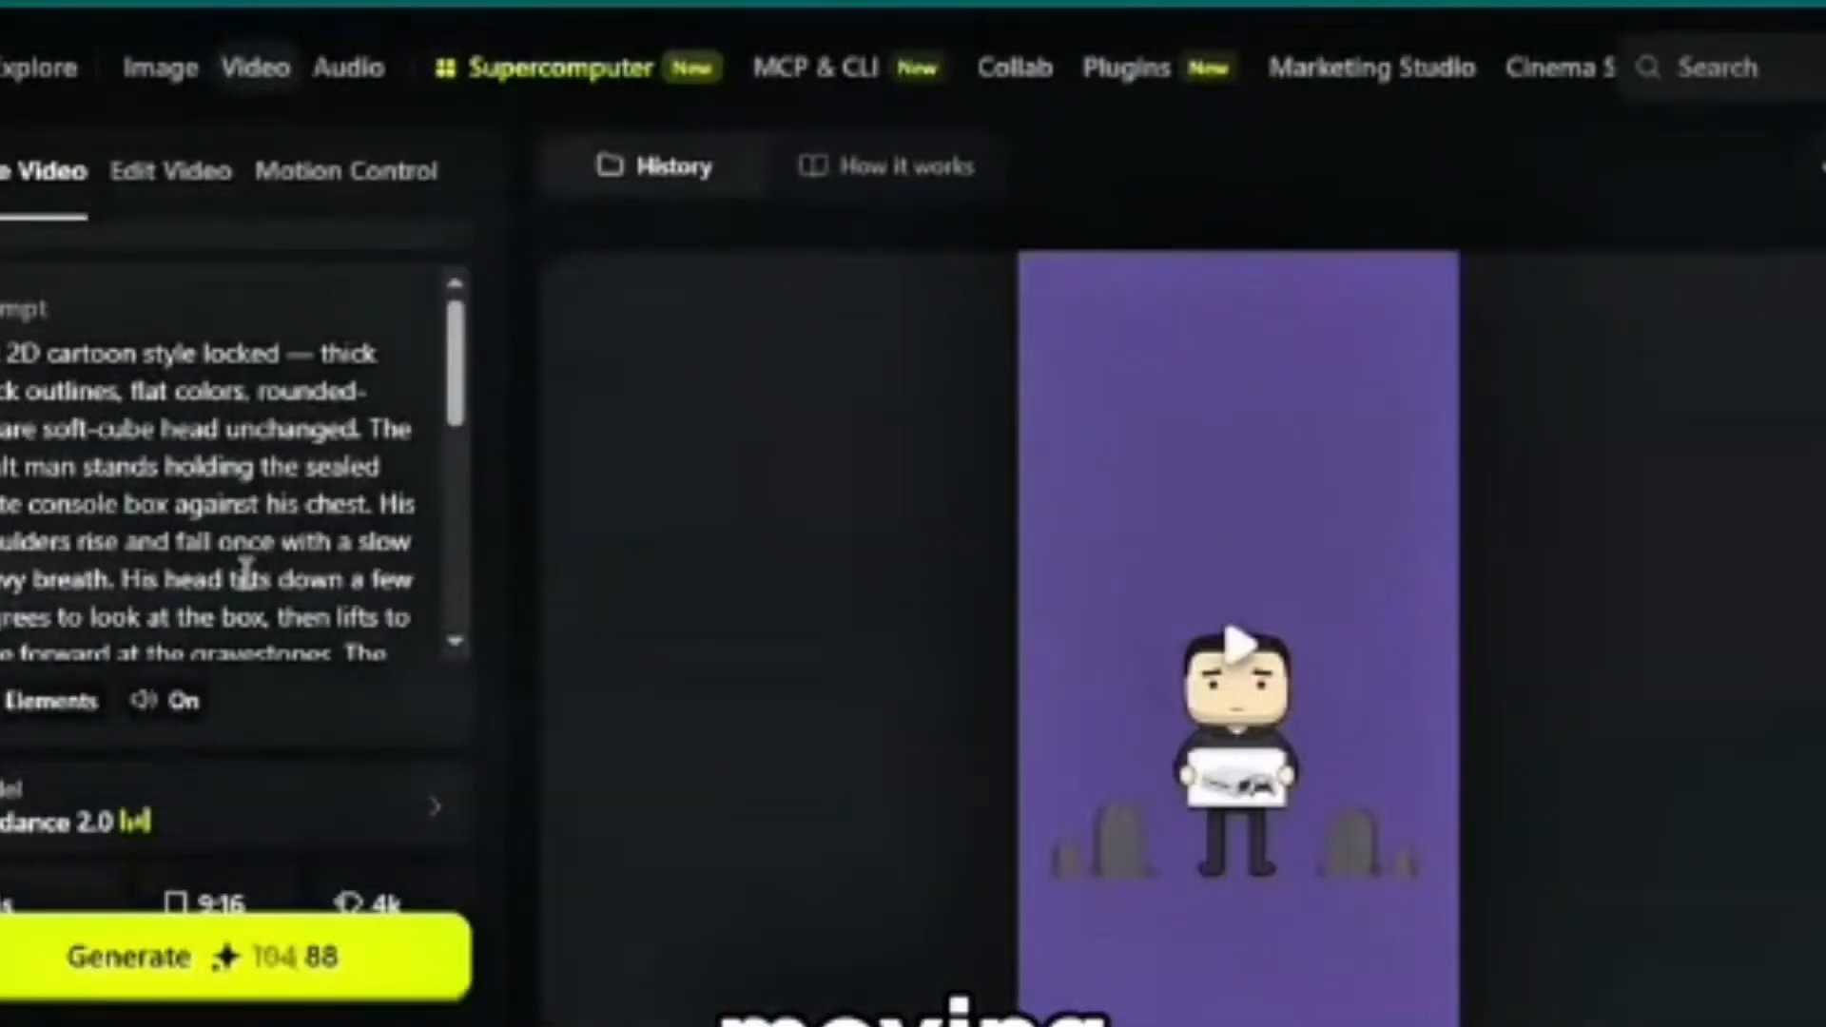
pyautogui.click(1349, 625)
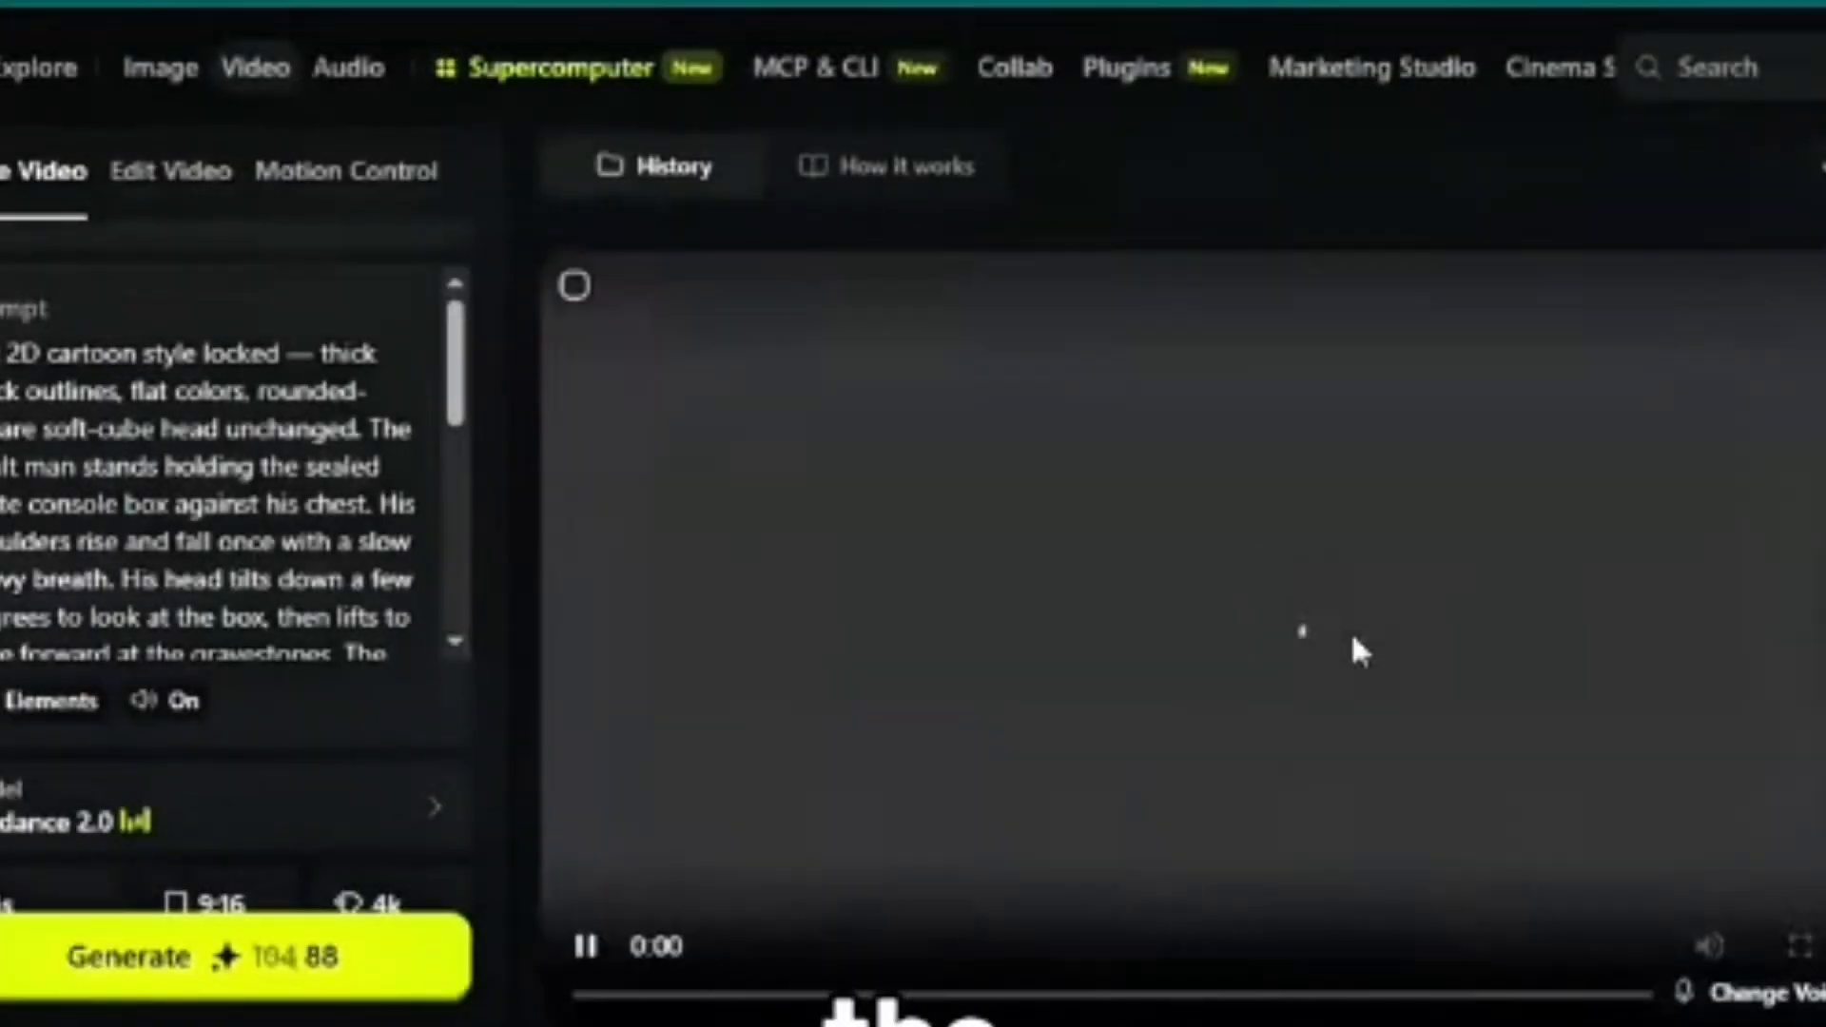
pyautogui.scroll(4, 456, 727)
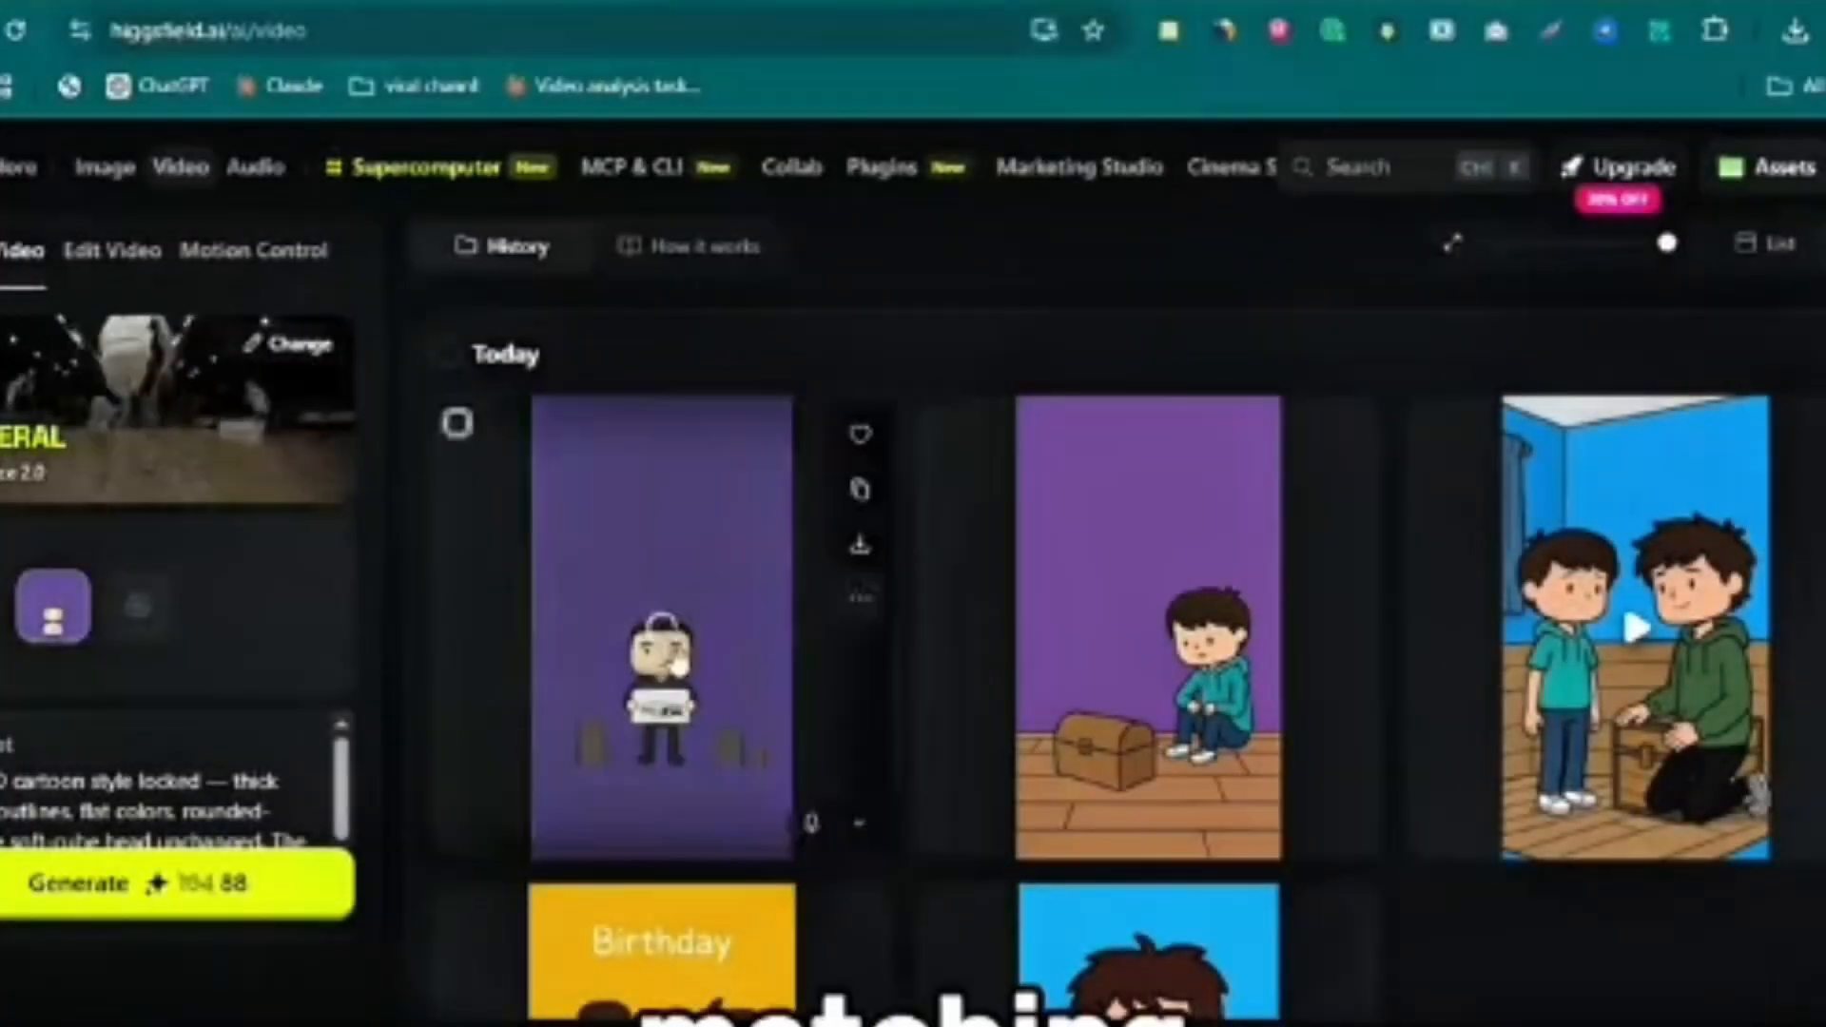
# - Replace the reference image and prompt with the Christmas scene's image, sound prompt and handheld drift camera line, and generate its clip
pyautogui.scroll(-6, 203, 549)
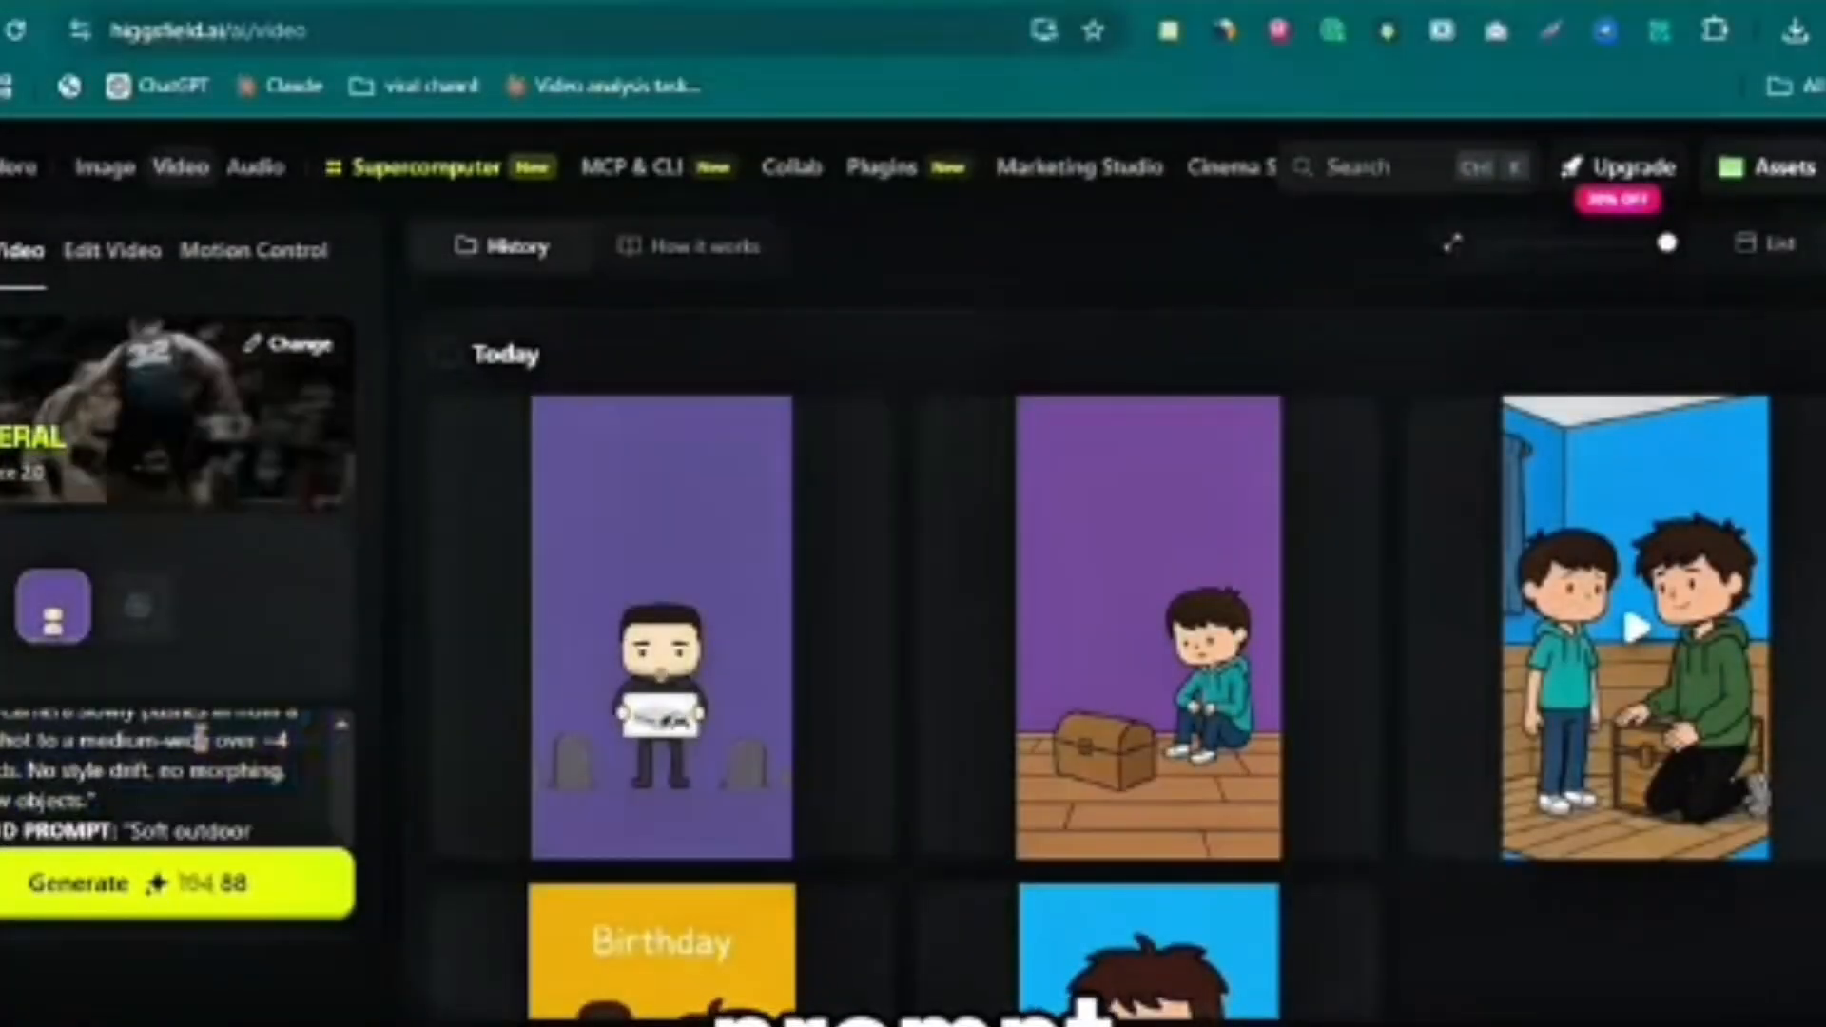
pyautogui.hotkey('ctrl', 'shift', 'Home')
pyautogui.press('BackSpace')
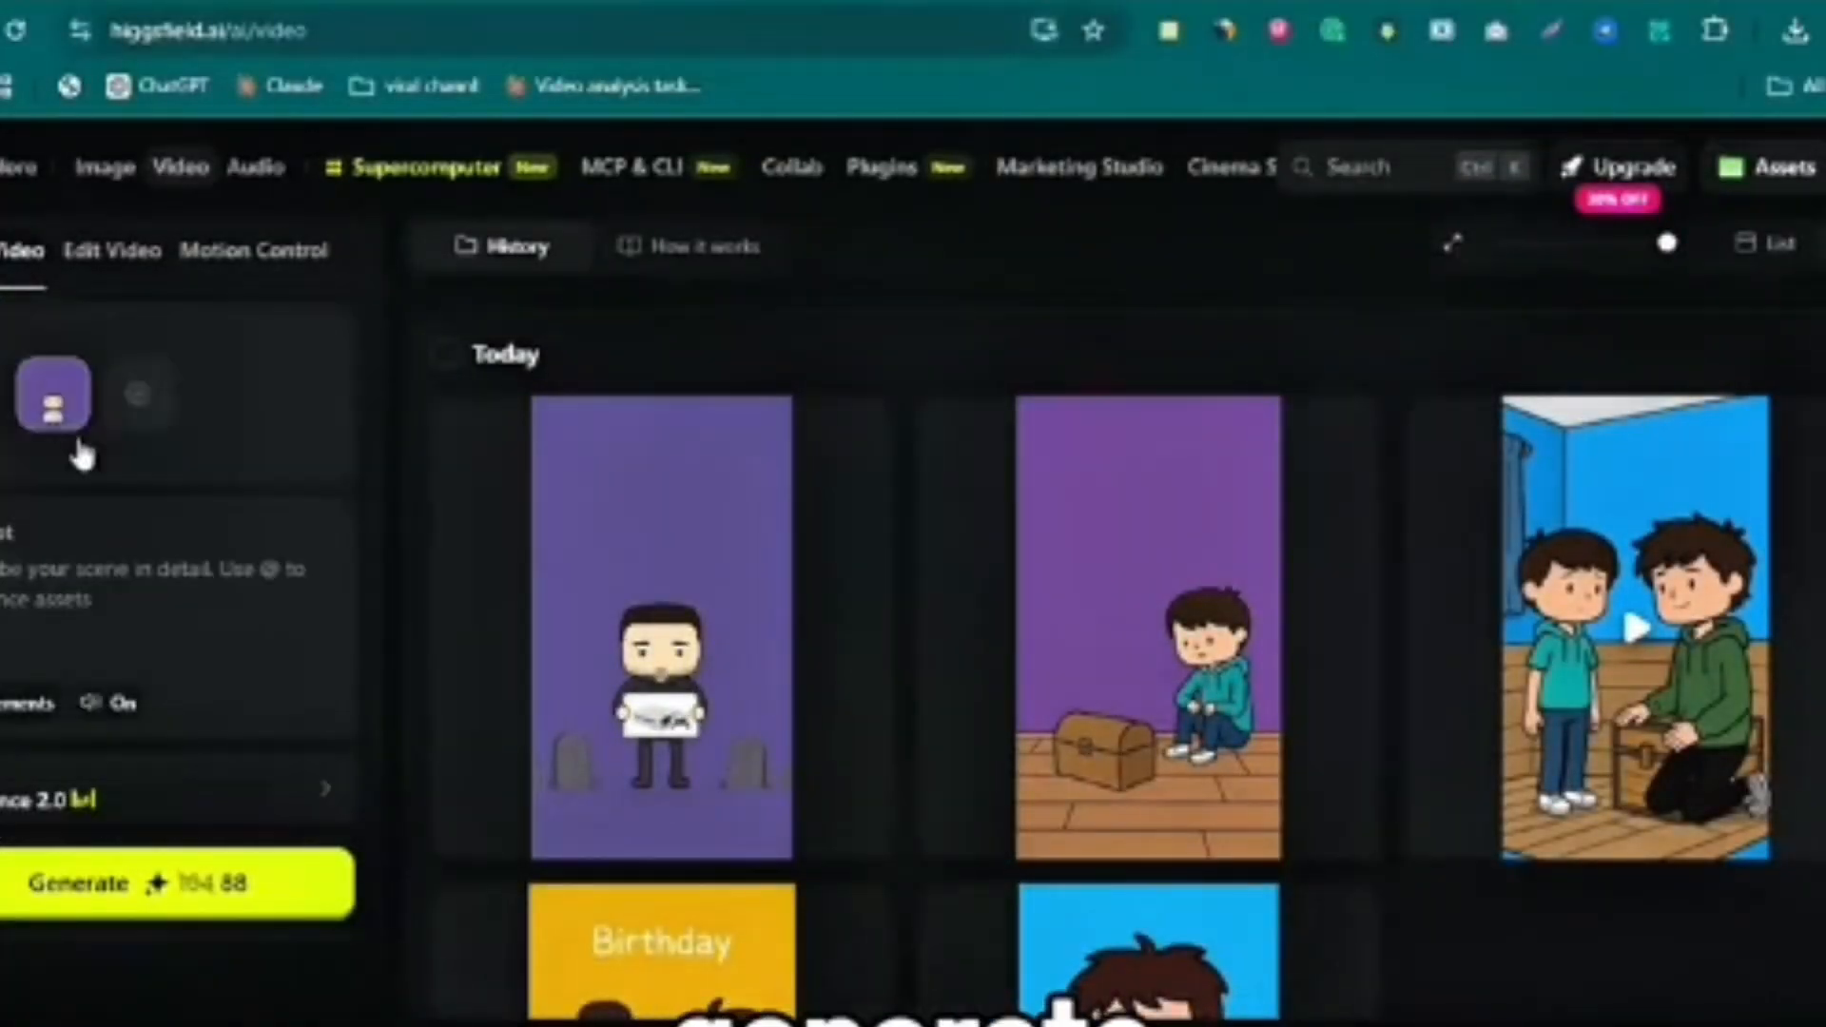
pyautogui.click(94, 359)
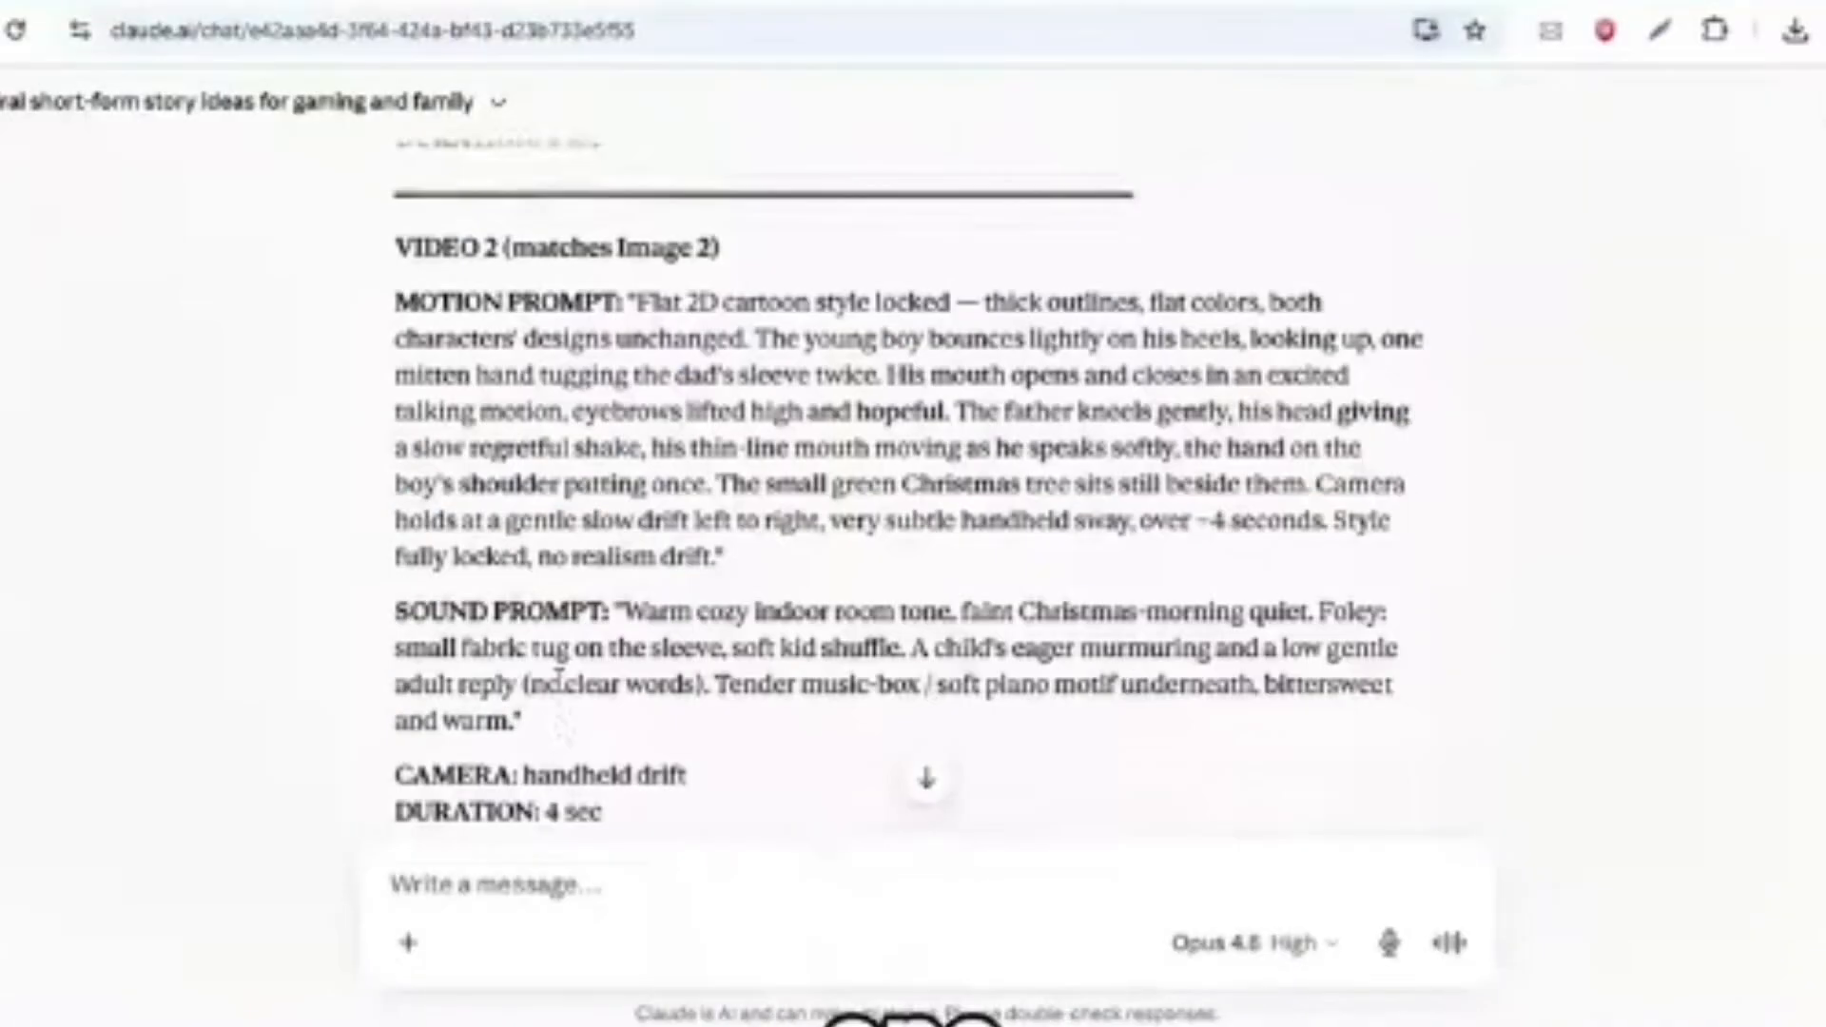
pyautogui.scroll(-1, 559, 678)
pyautogui.moveTo(630, 268); pyautogui.dragTo(1464, 670)
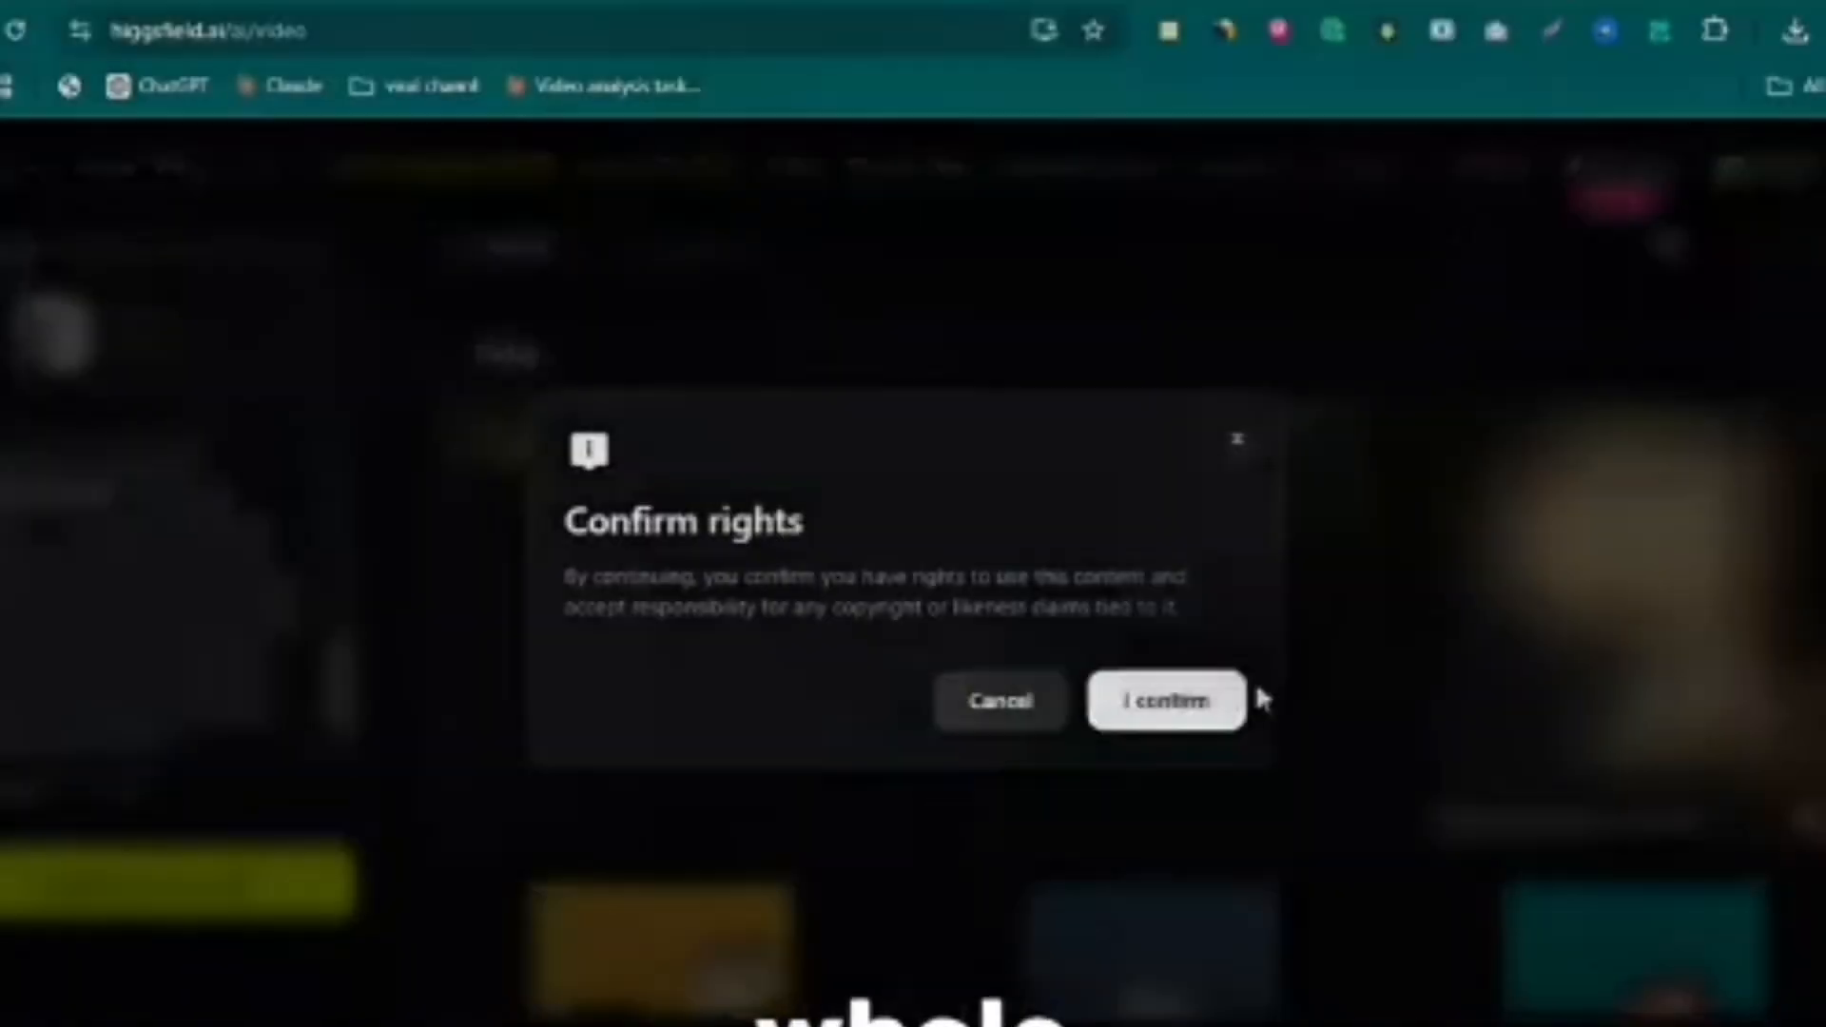
pyautogui.click(1235, 691)
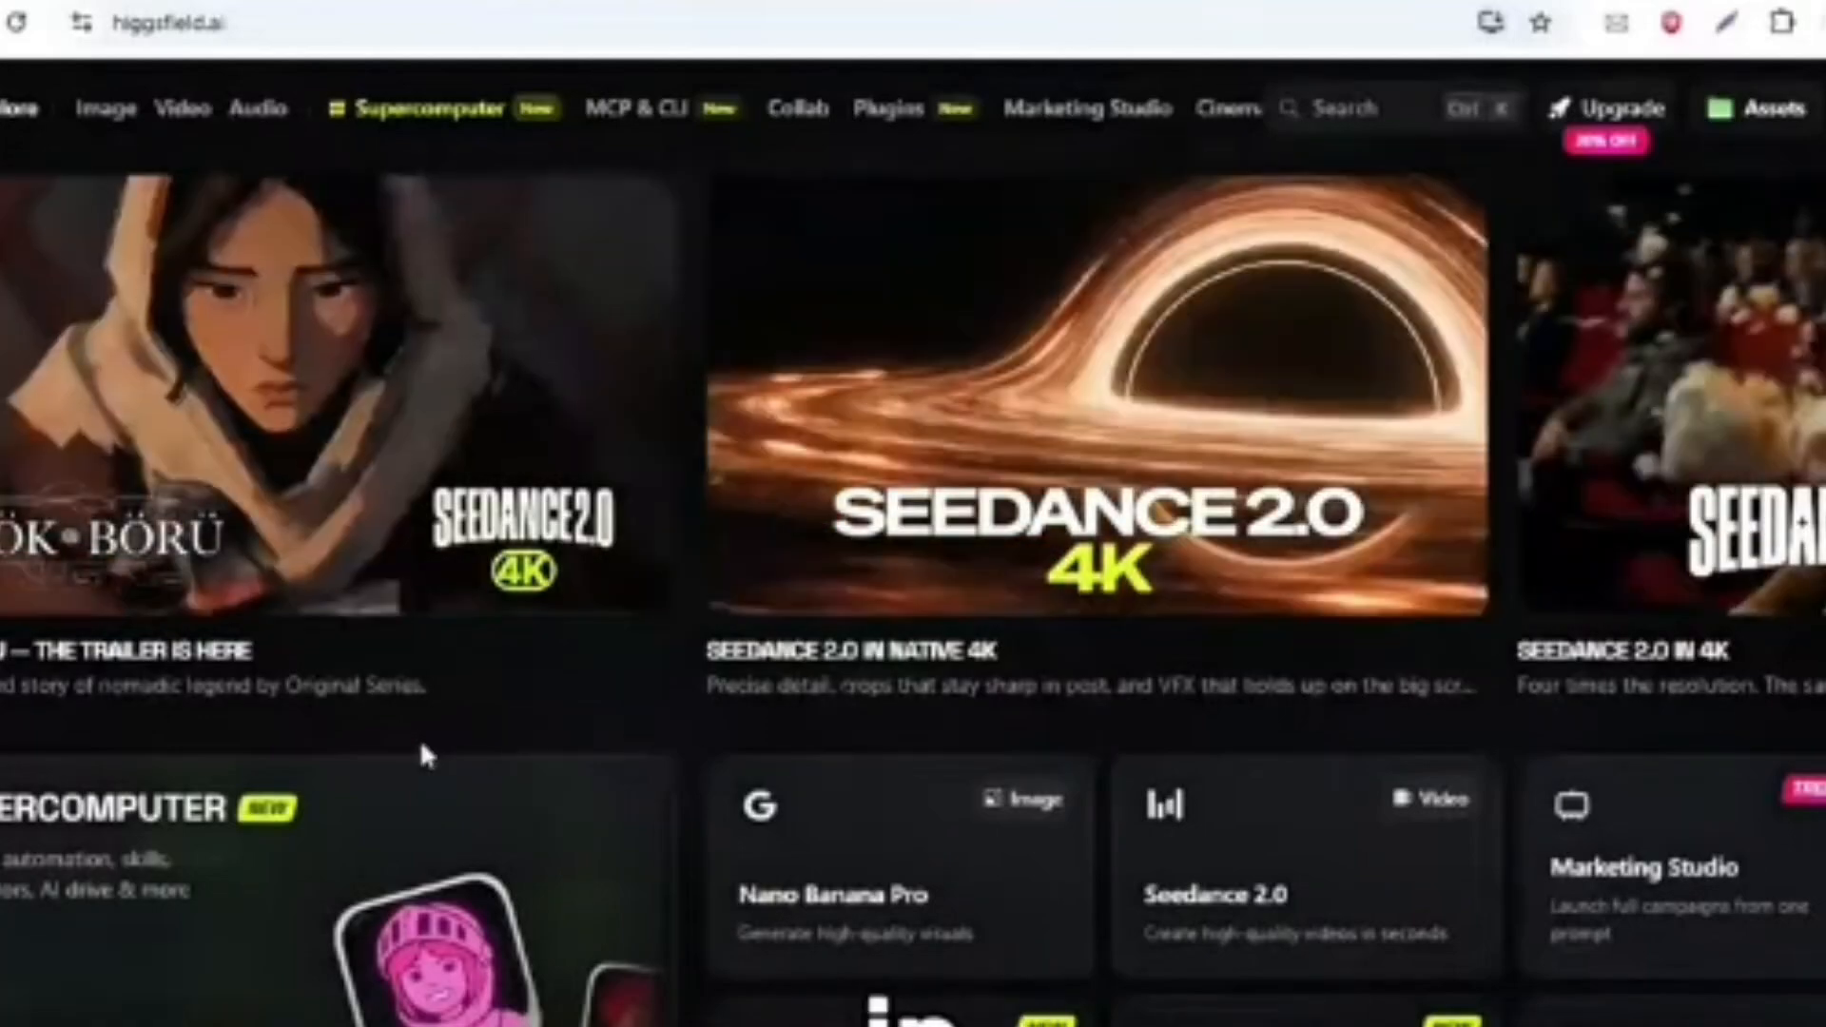
# - Open Higgsfield's voiceover generator and select the male voice preset Roman
pyautogui.moveTo(239, 114)
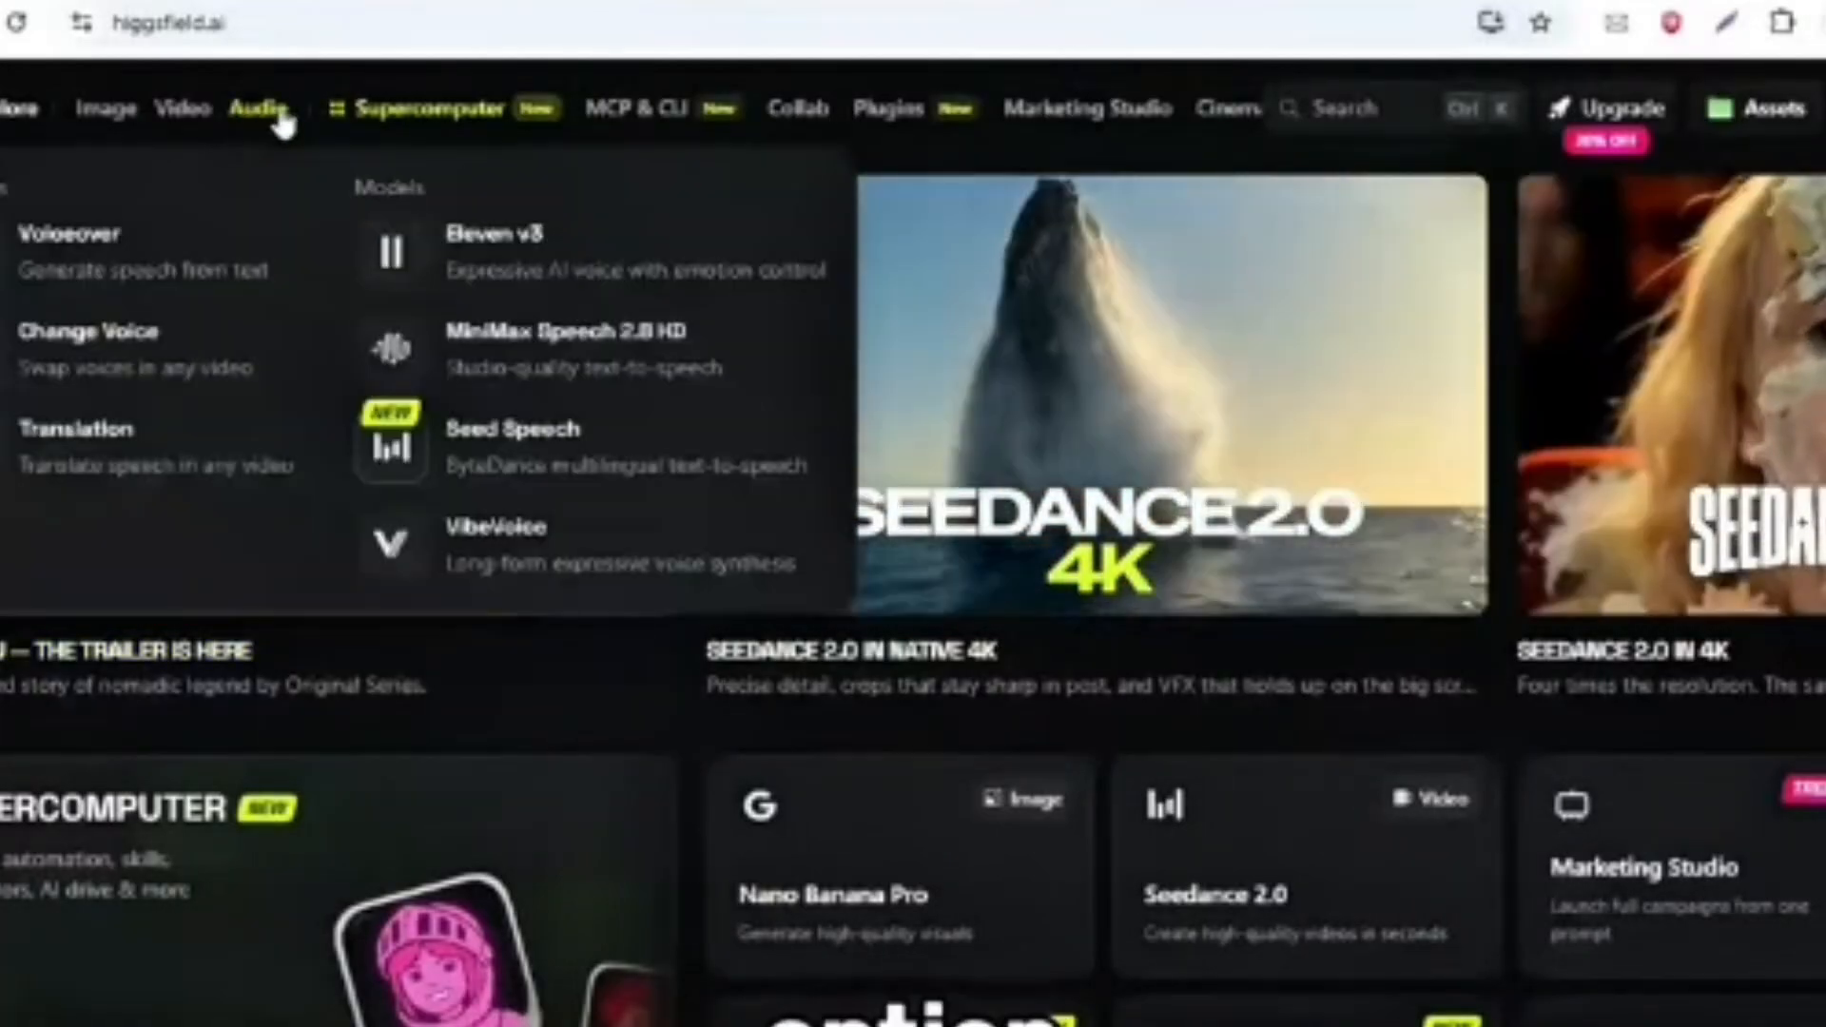
pyautogui.click(212, 269)
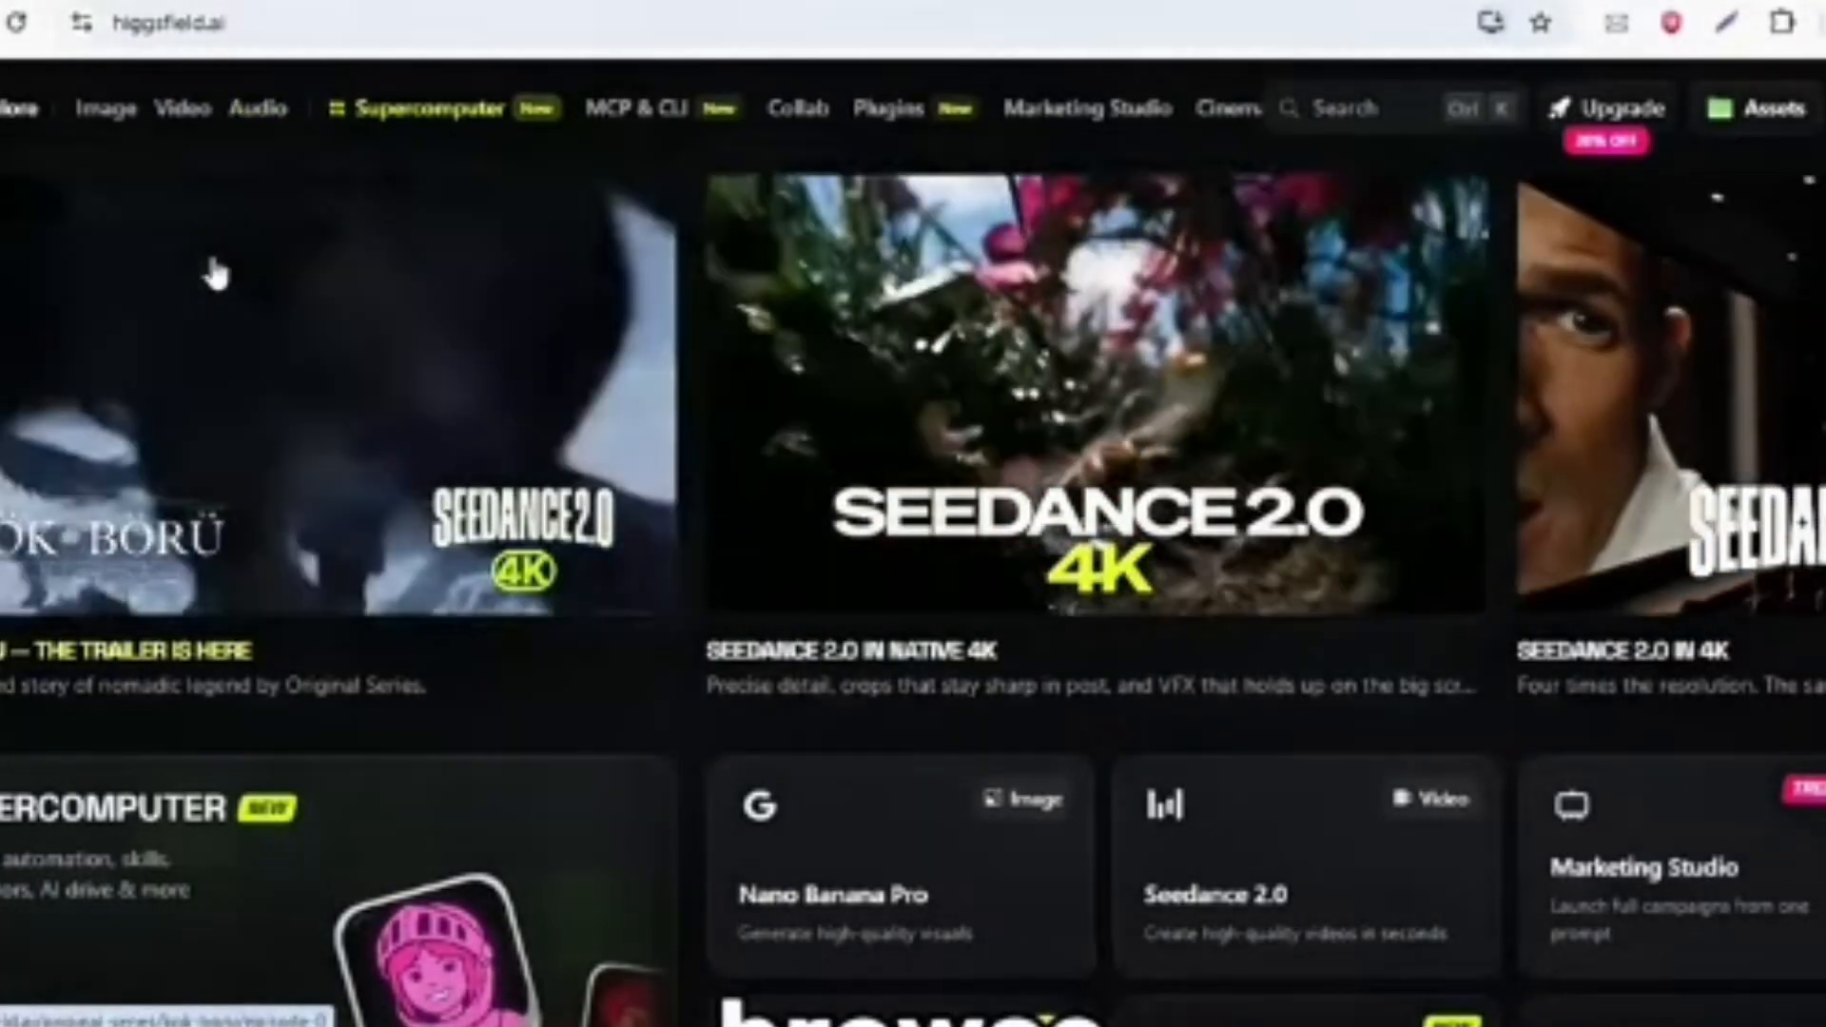
pyautogui.click(1313, 941)
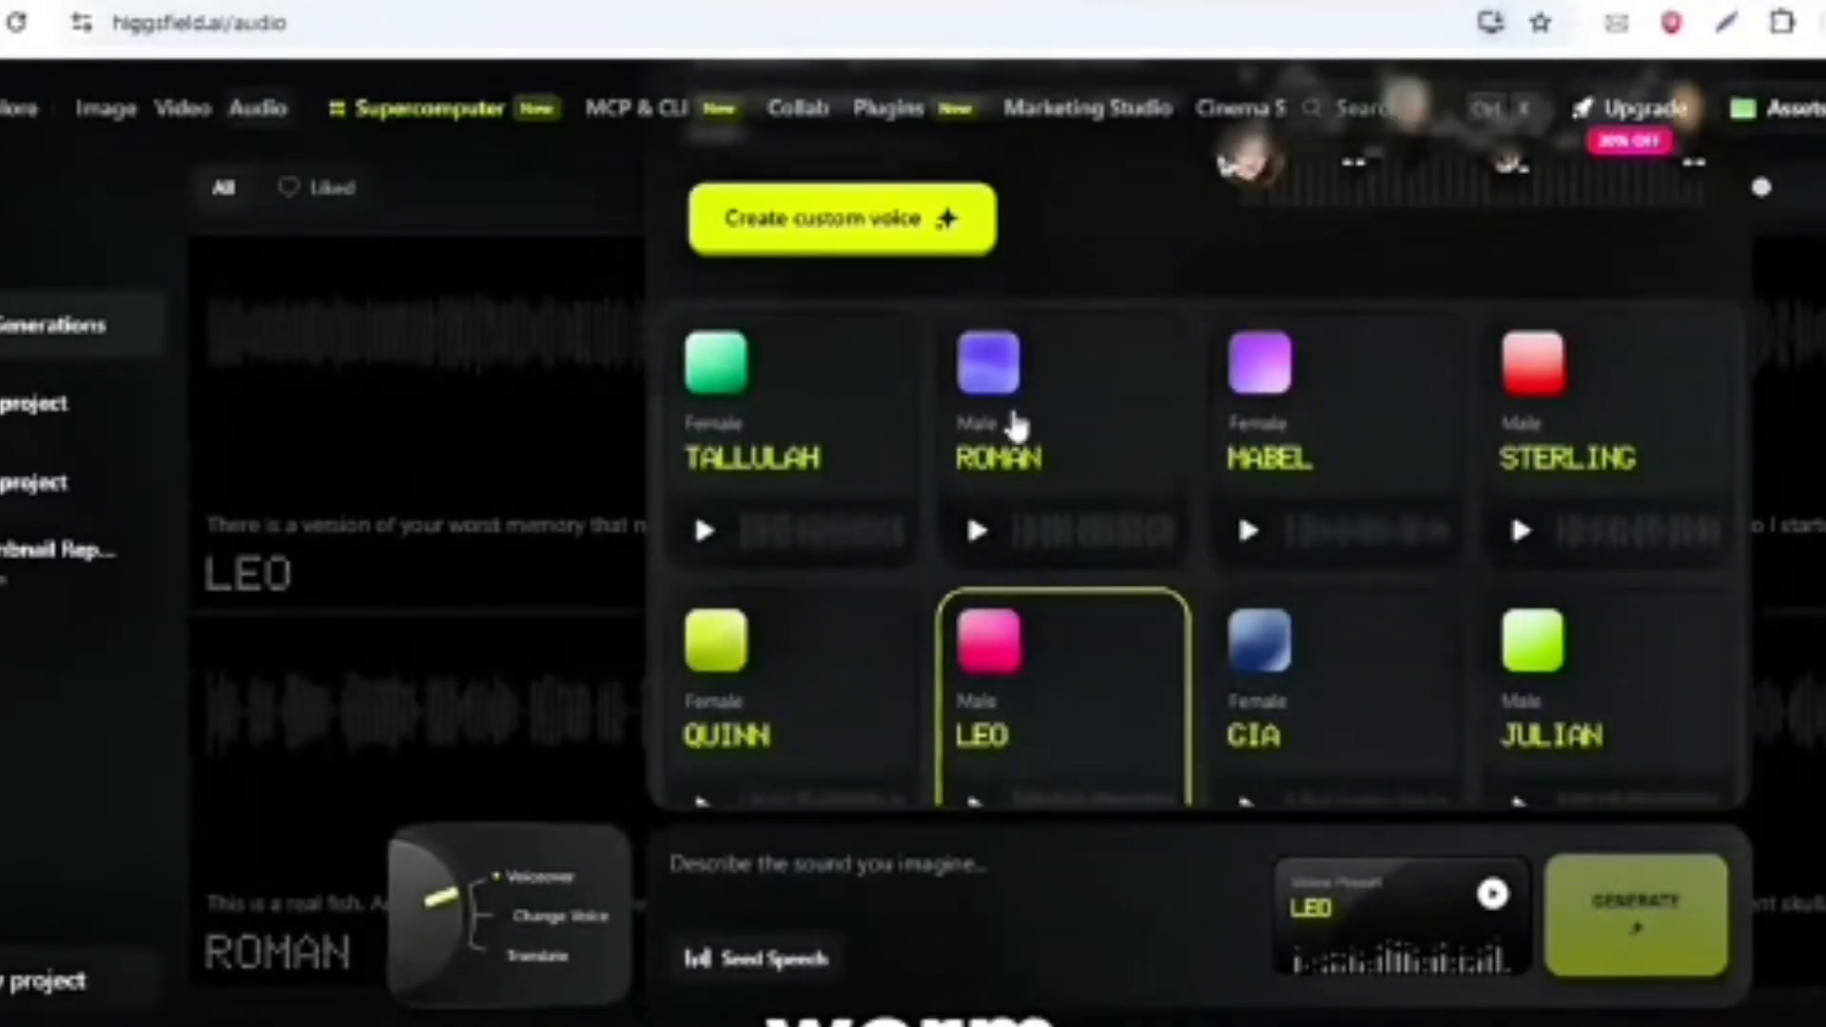
pyautogui.click(1014, 426)
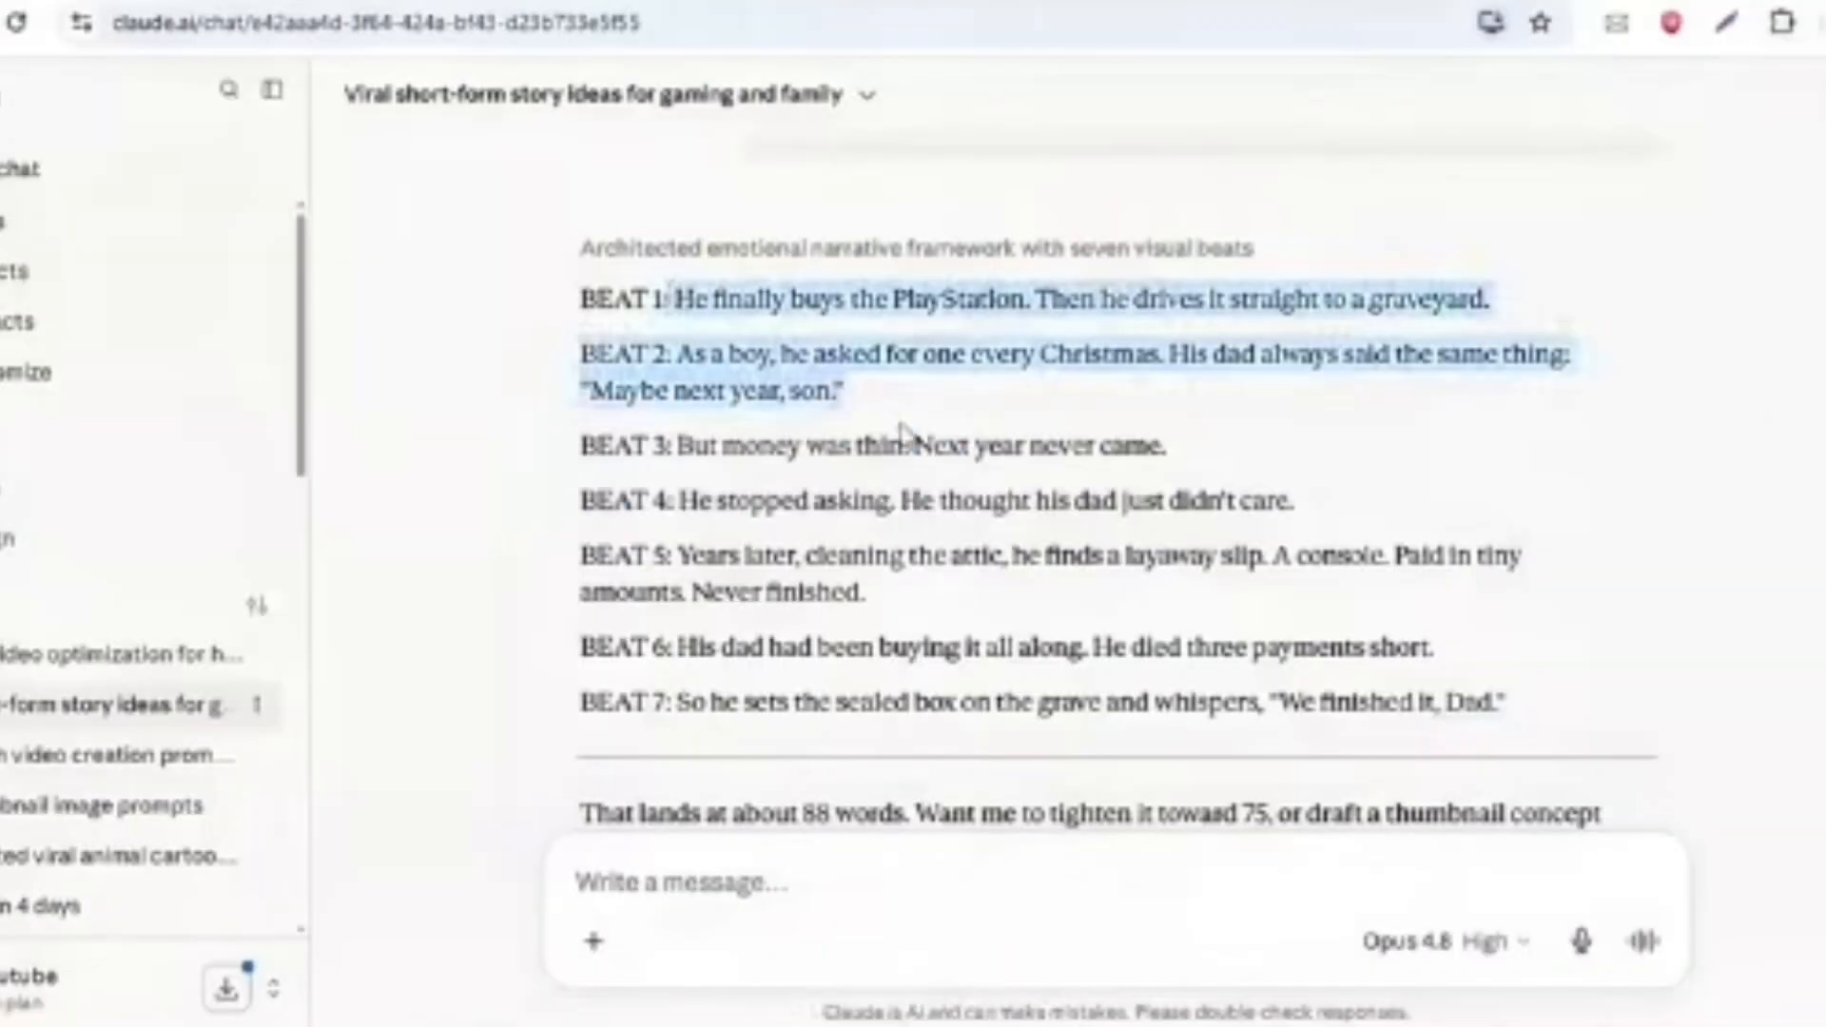
# - Copy the seven-beat story script from the Claude chat and paste it into Higgsfield's voiceover text
pyautogui.moveTo(903, 433); pyautogui.dragTo(1507, 704)
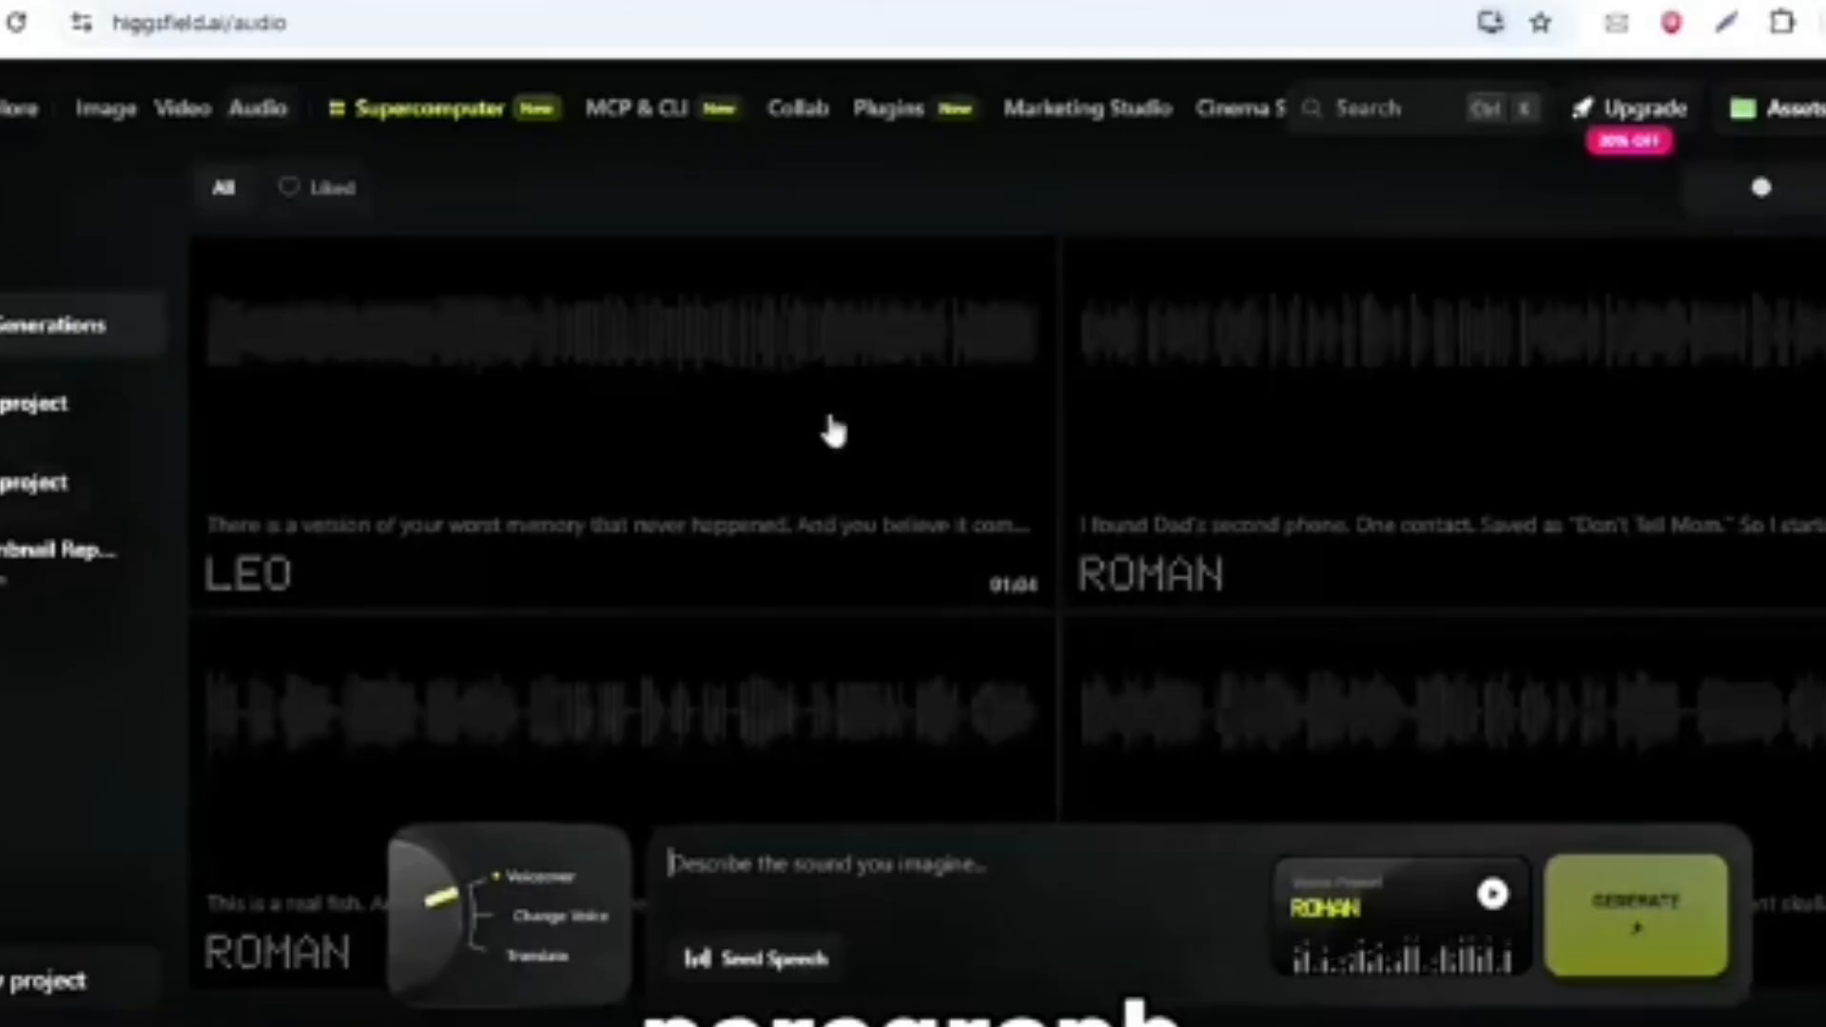
pyautogui.rightClick(772, 846)
pyautogui.click(827, 504)
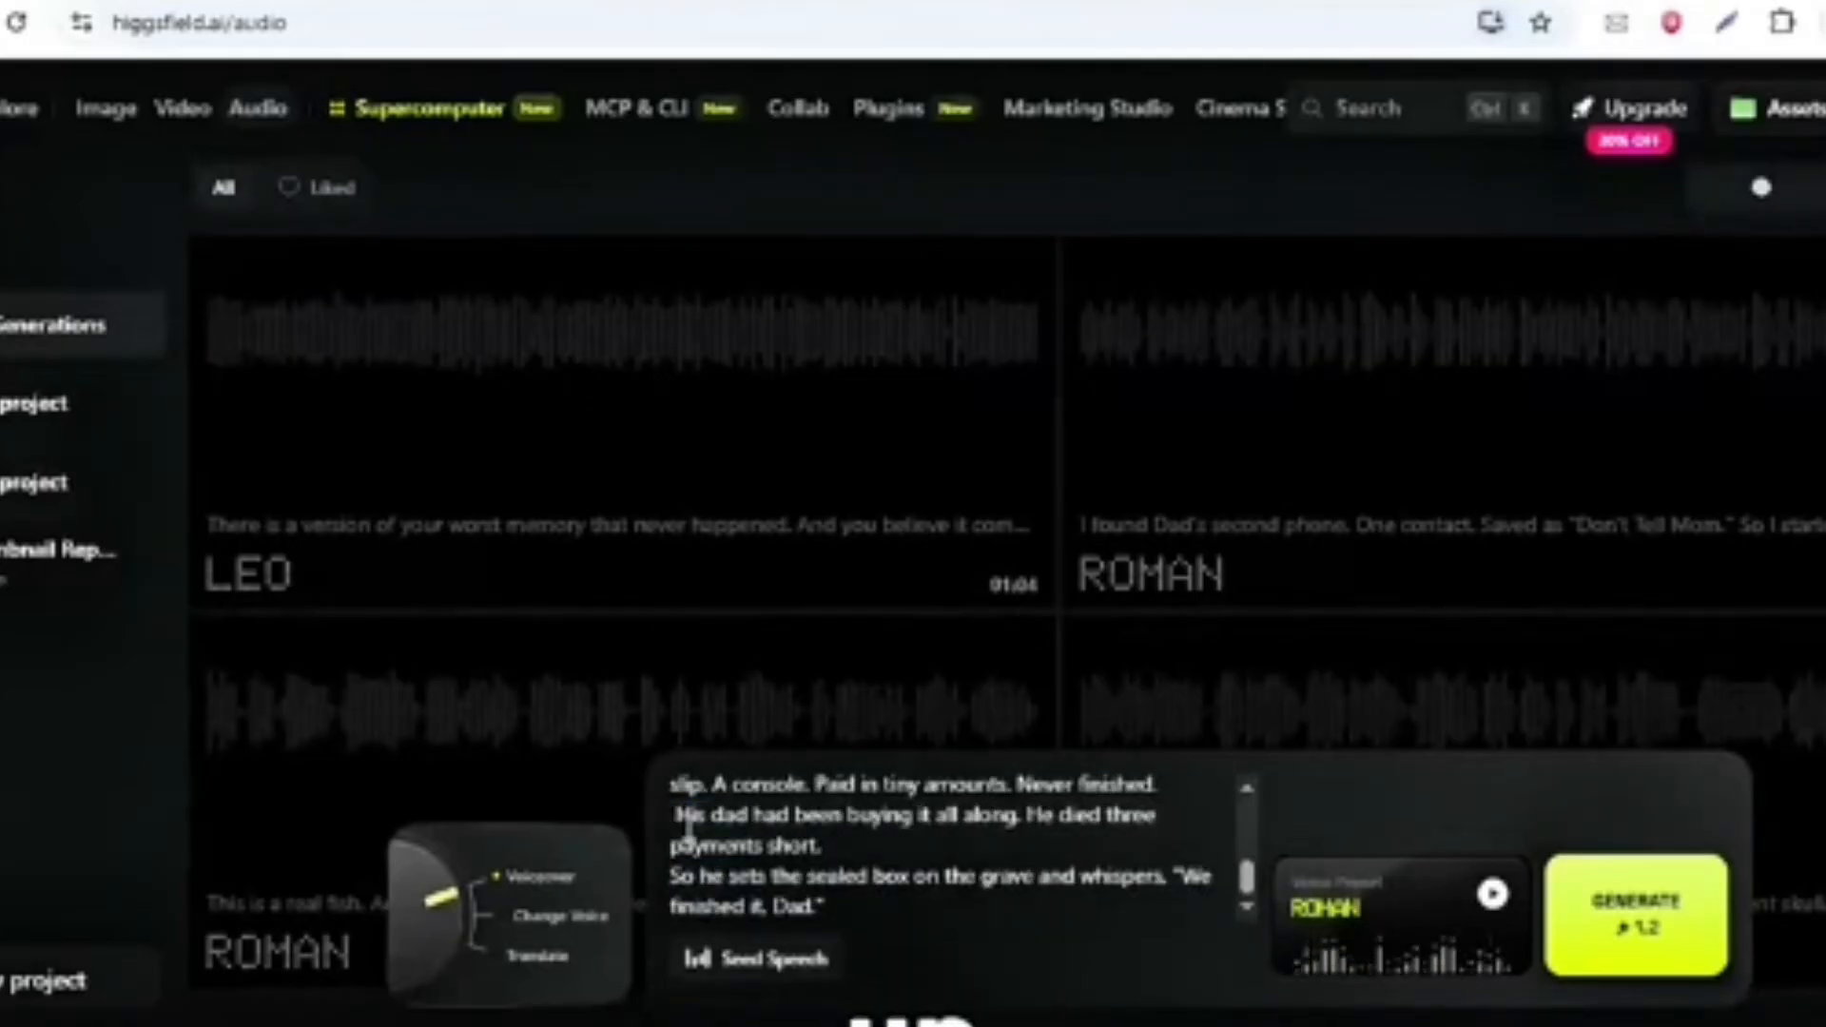
# - Remove the remaining BEAT labels from the voiceover script so only the narration lines are left
pyautogui.scroll(2, 723, 856)
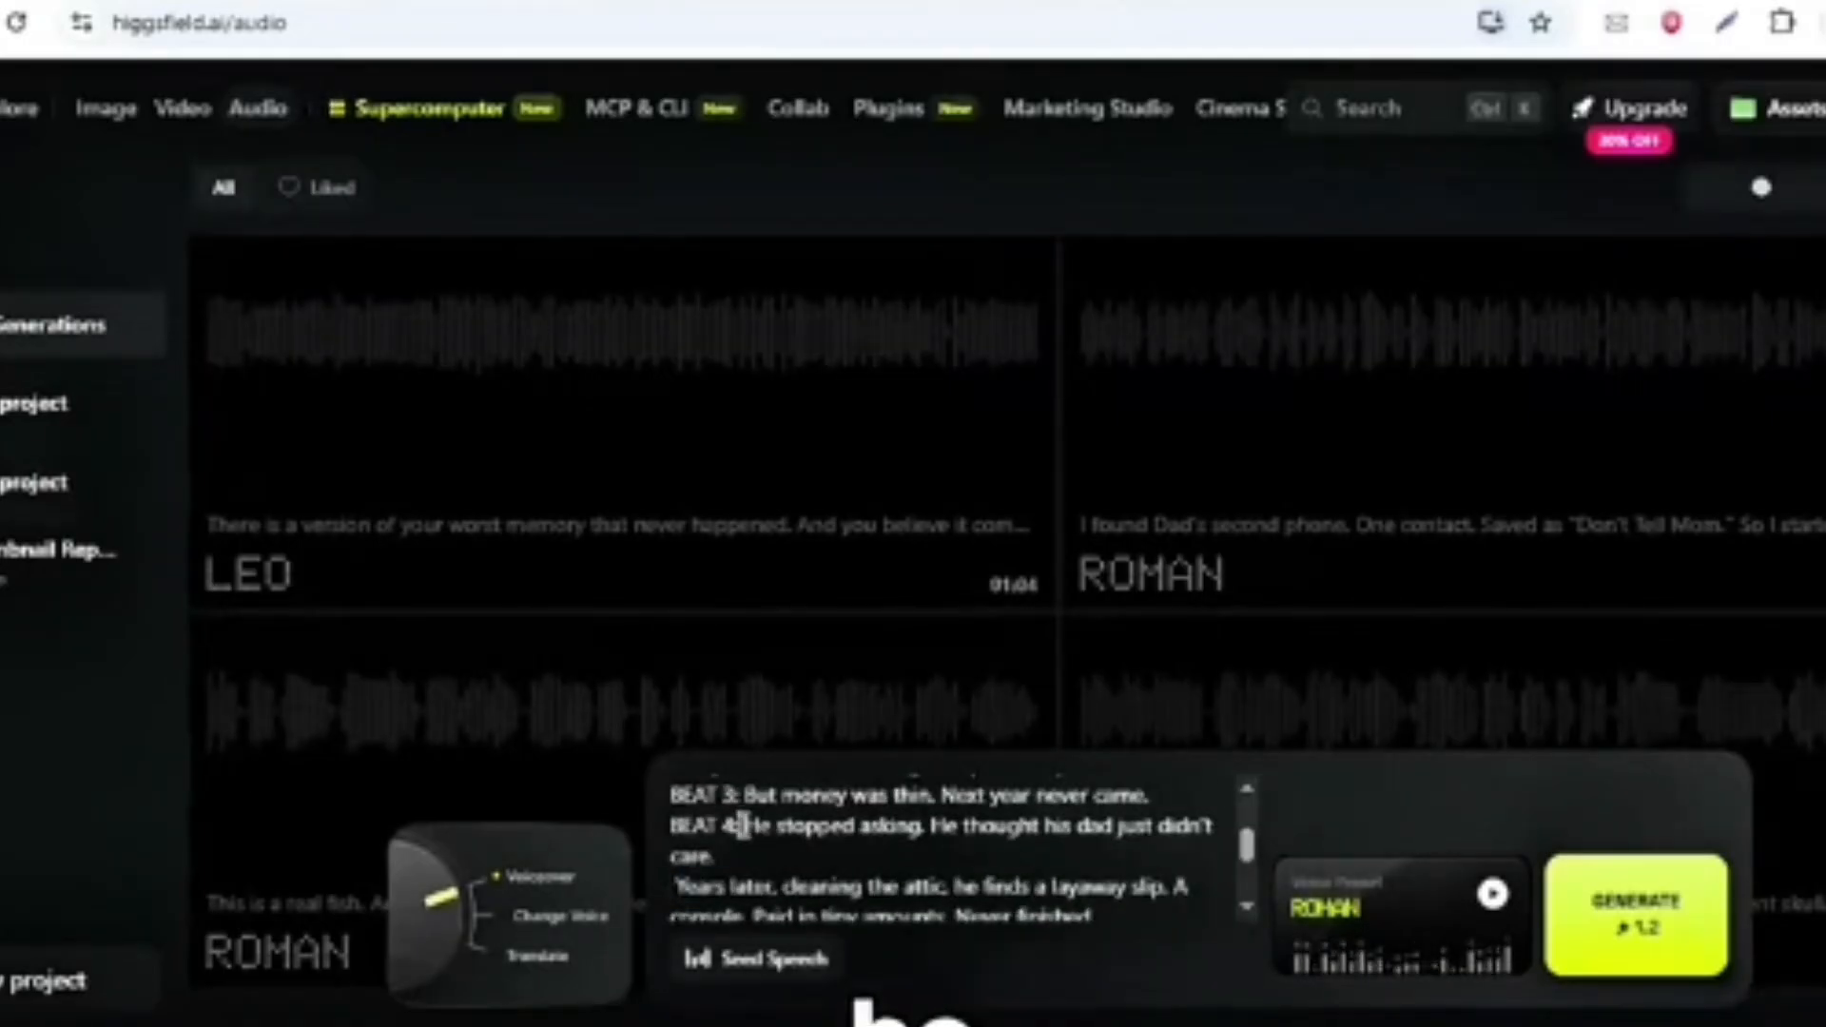
pyautogui.moveTo(740, 795); pyautogui.dragTo(735, 772)
pyautogui.click(738, 906)
pyautogui.scroll(-1, 722, 898)
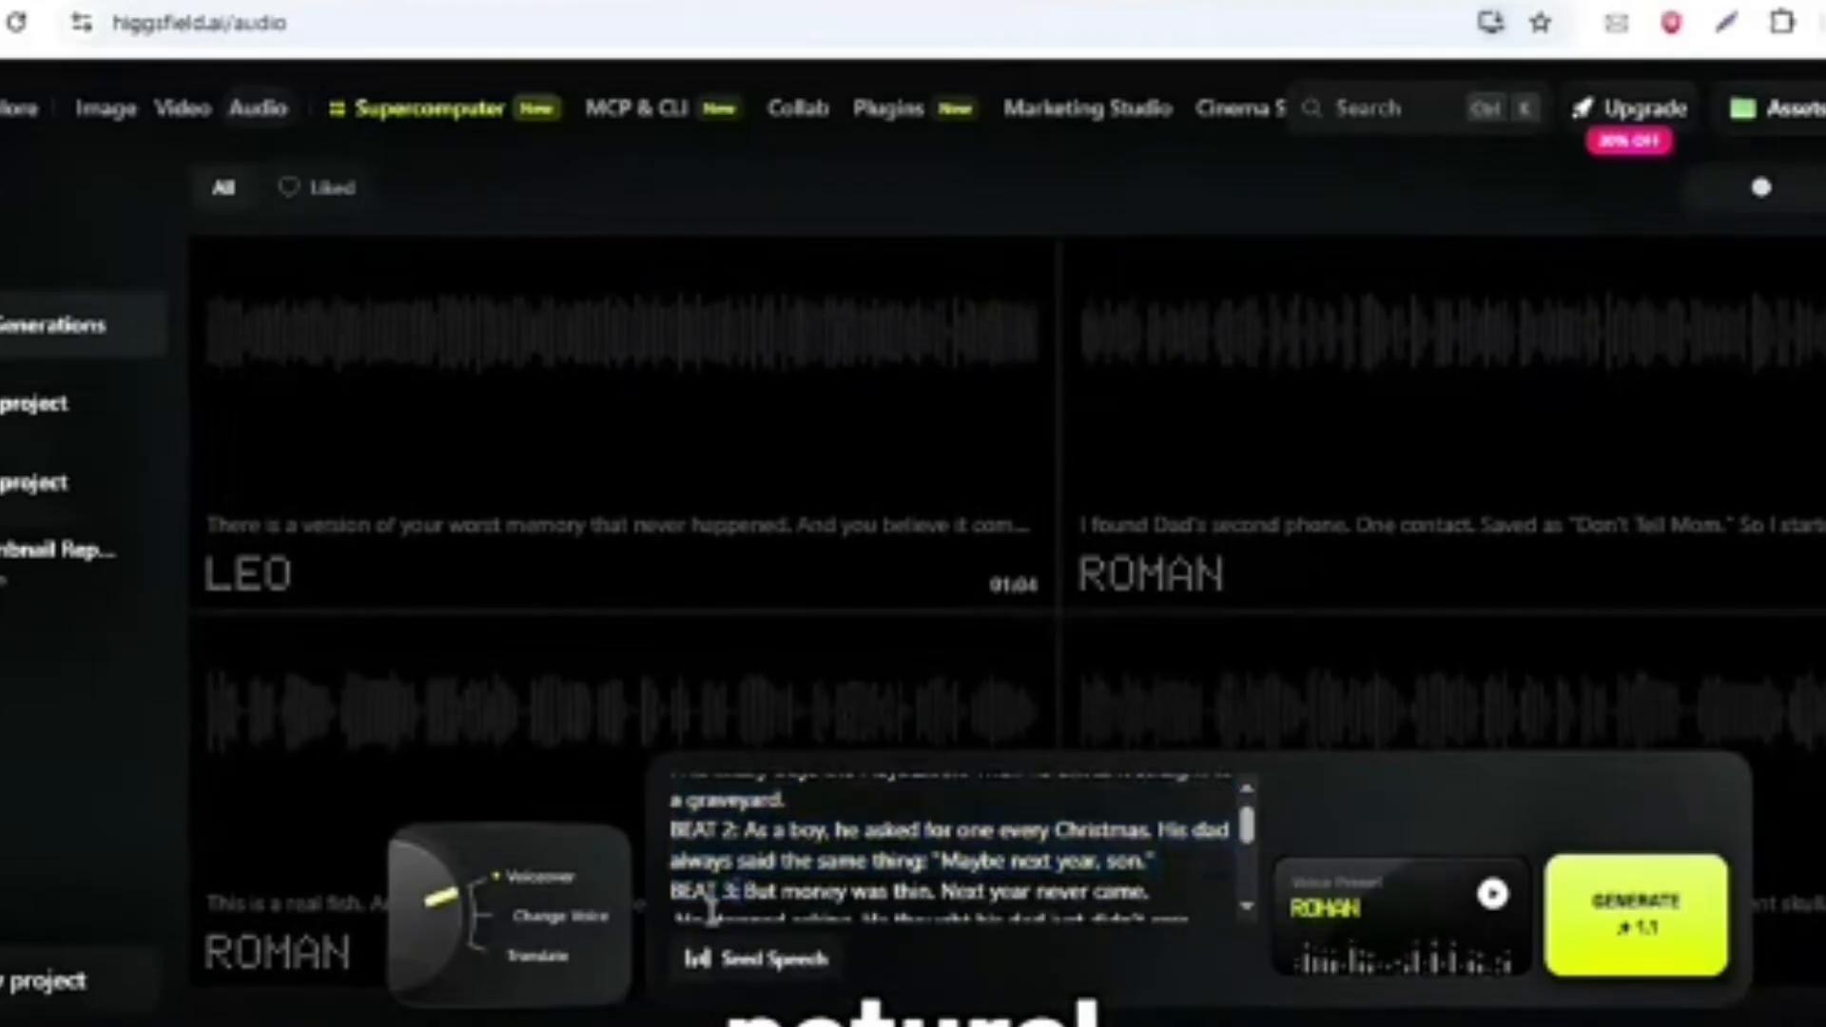
pyautogui.scroll(1, 761, 873)
pyautogui.moveTo(744, 876); pyautogui.dragTo(732, 876)
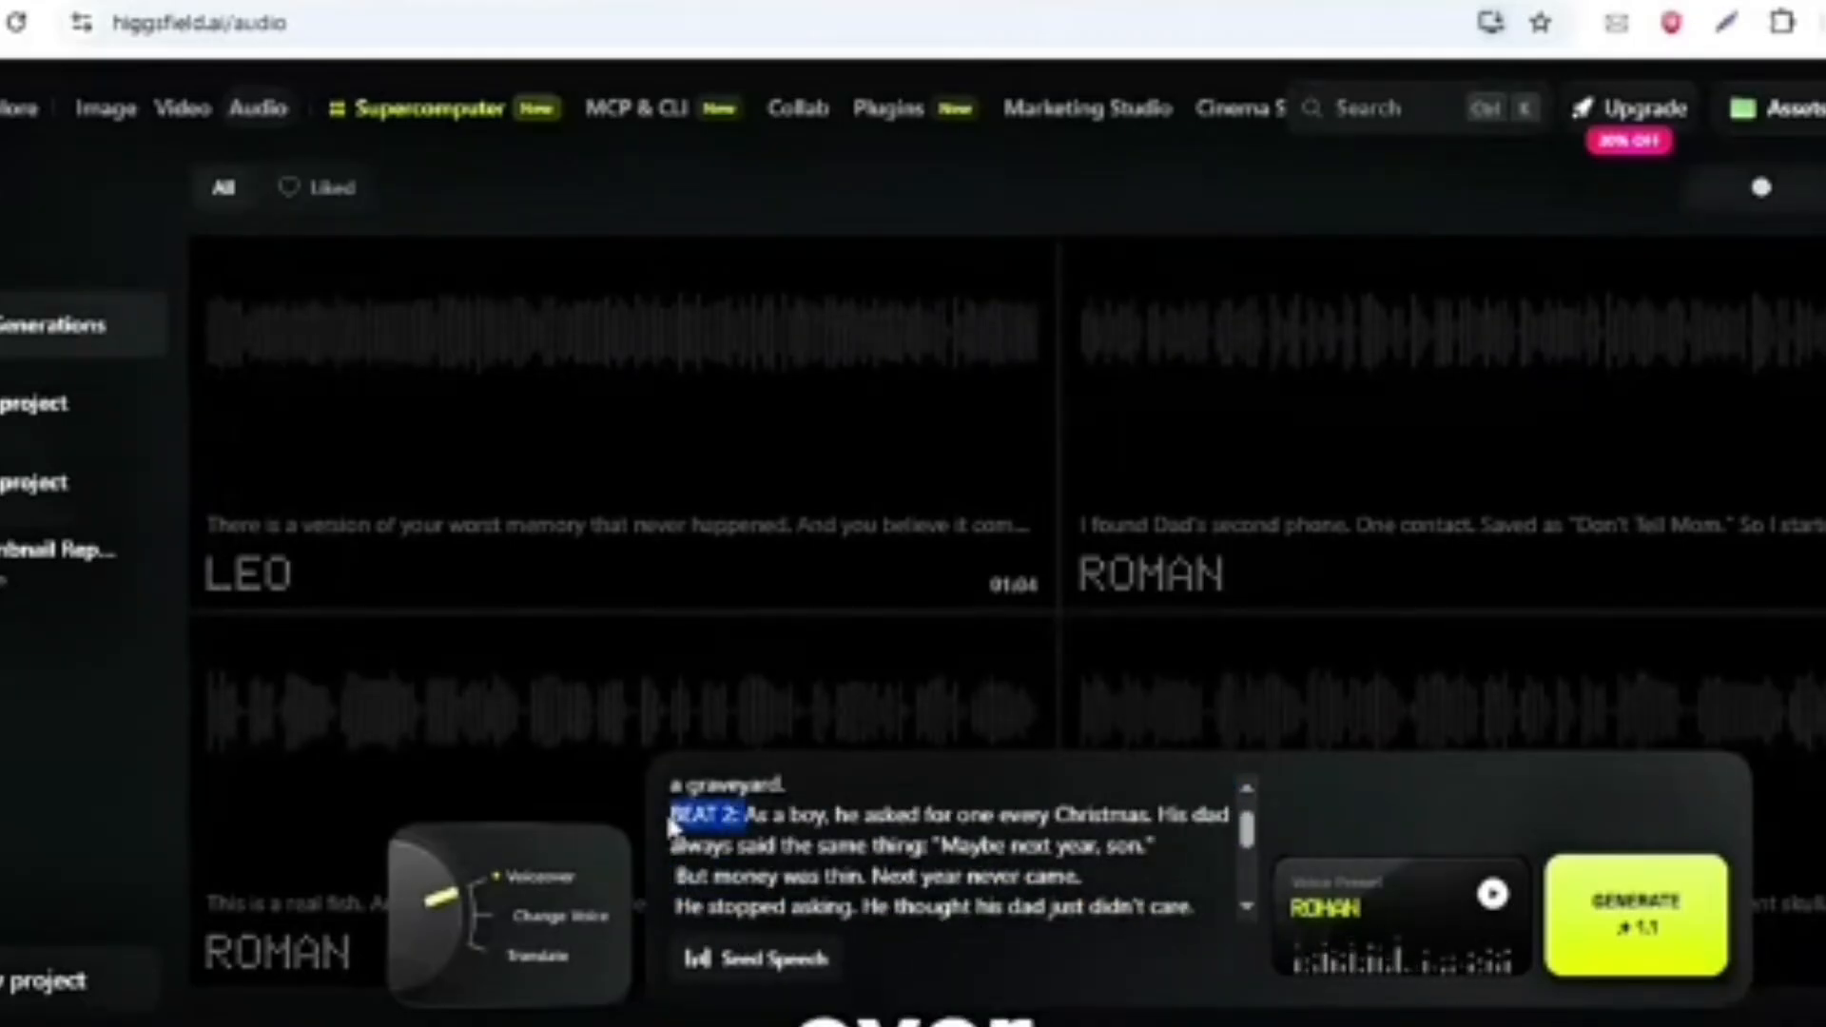
pyautogui.press('BackSpace')
pyautogui.scroll(1, 678, 799)
pyautogui.scroll(-3, 934, 847)
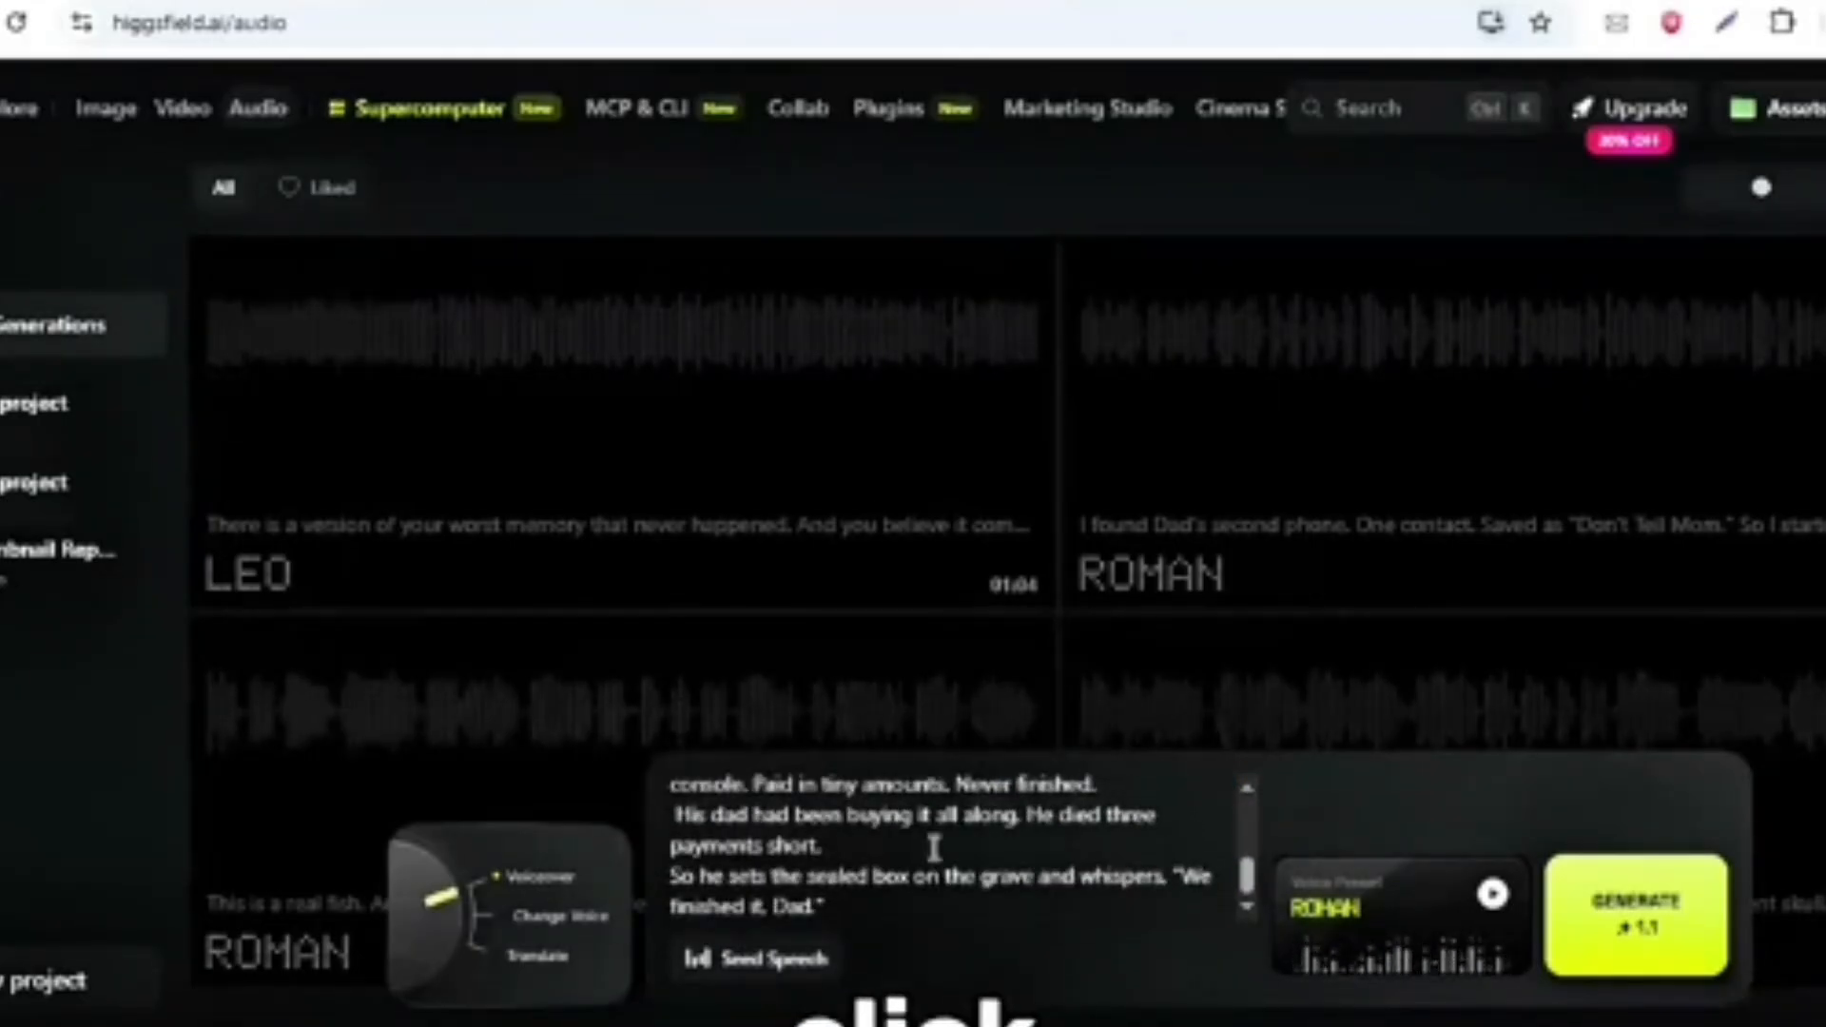
# - Generate the voiceover with the Roman voice, listen to it, and download the audio file
pyautogui.click(1638, 905)
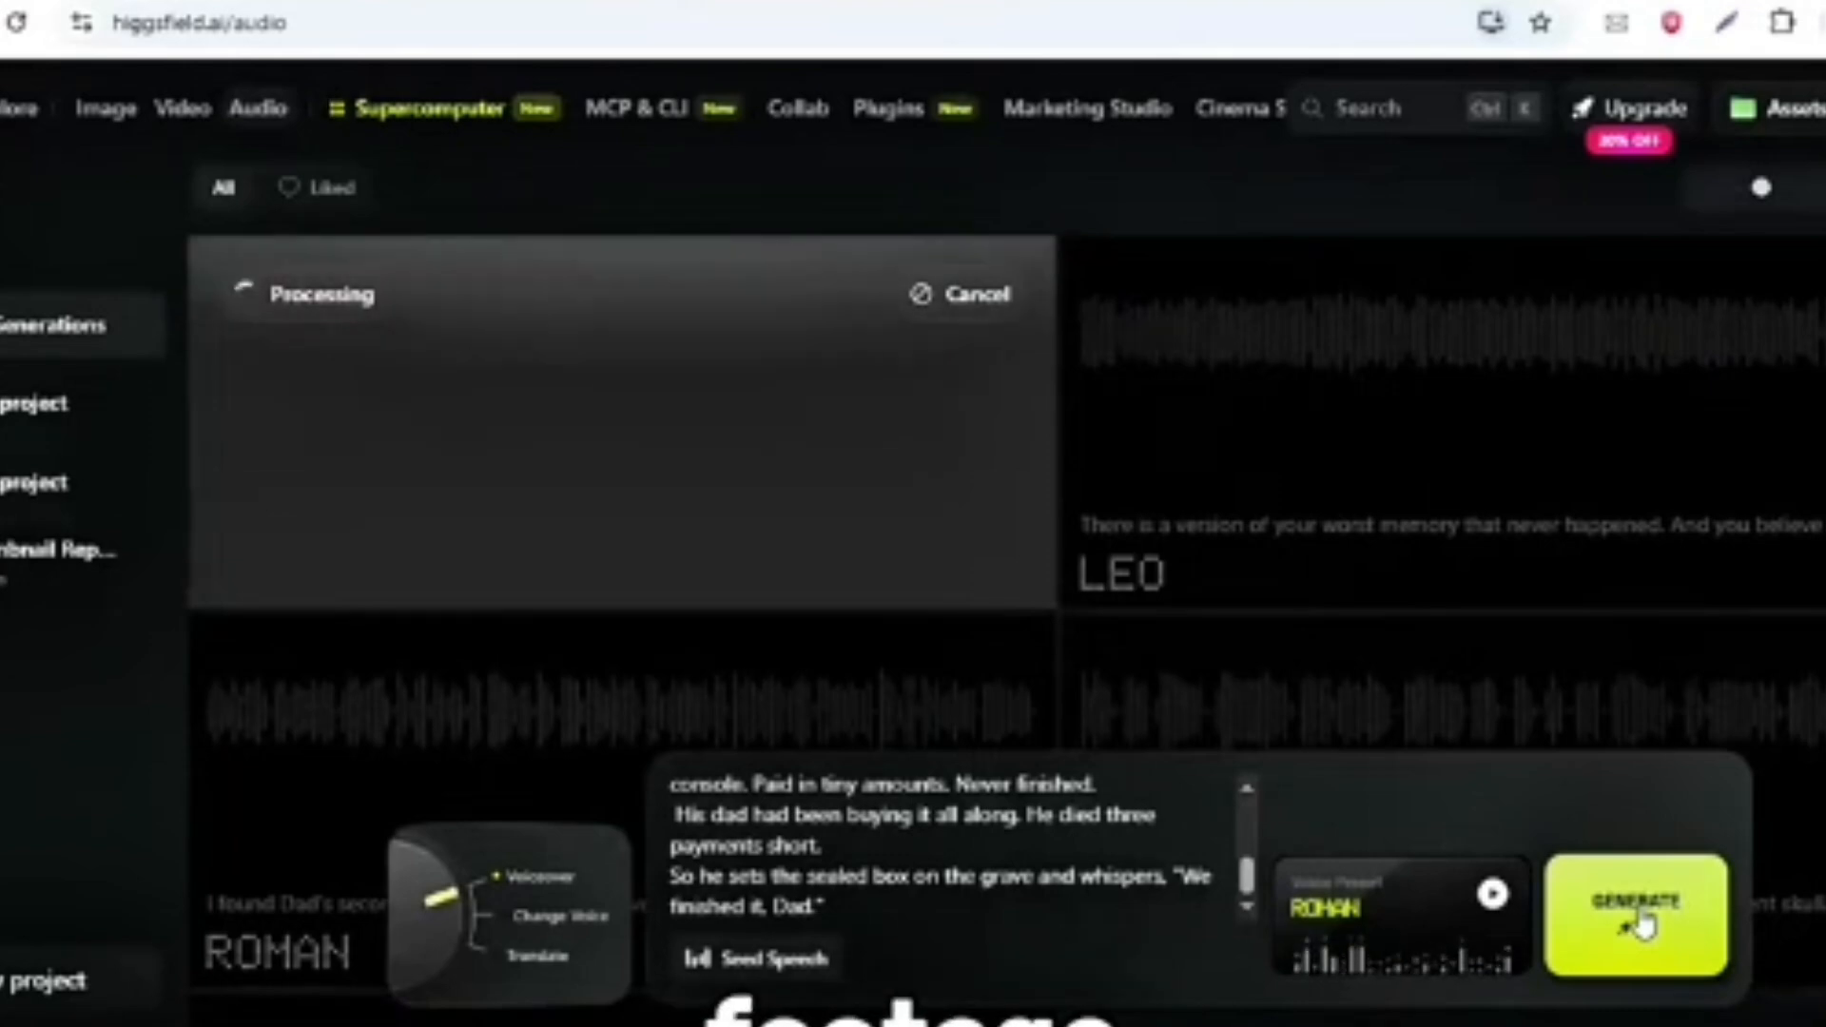
pyautogui.click(615, 436)
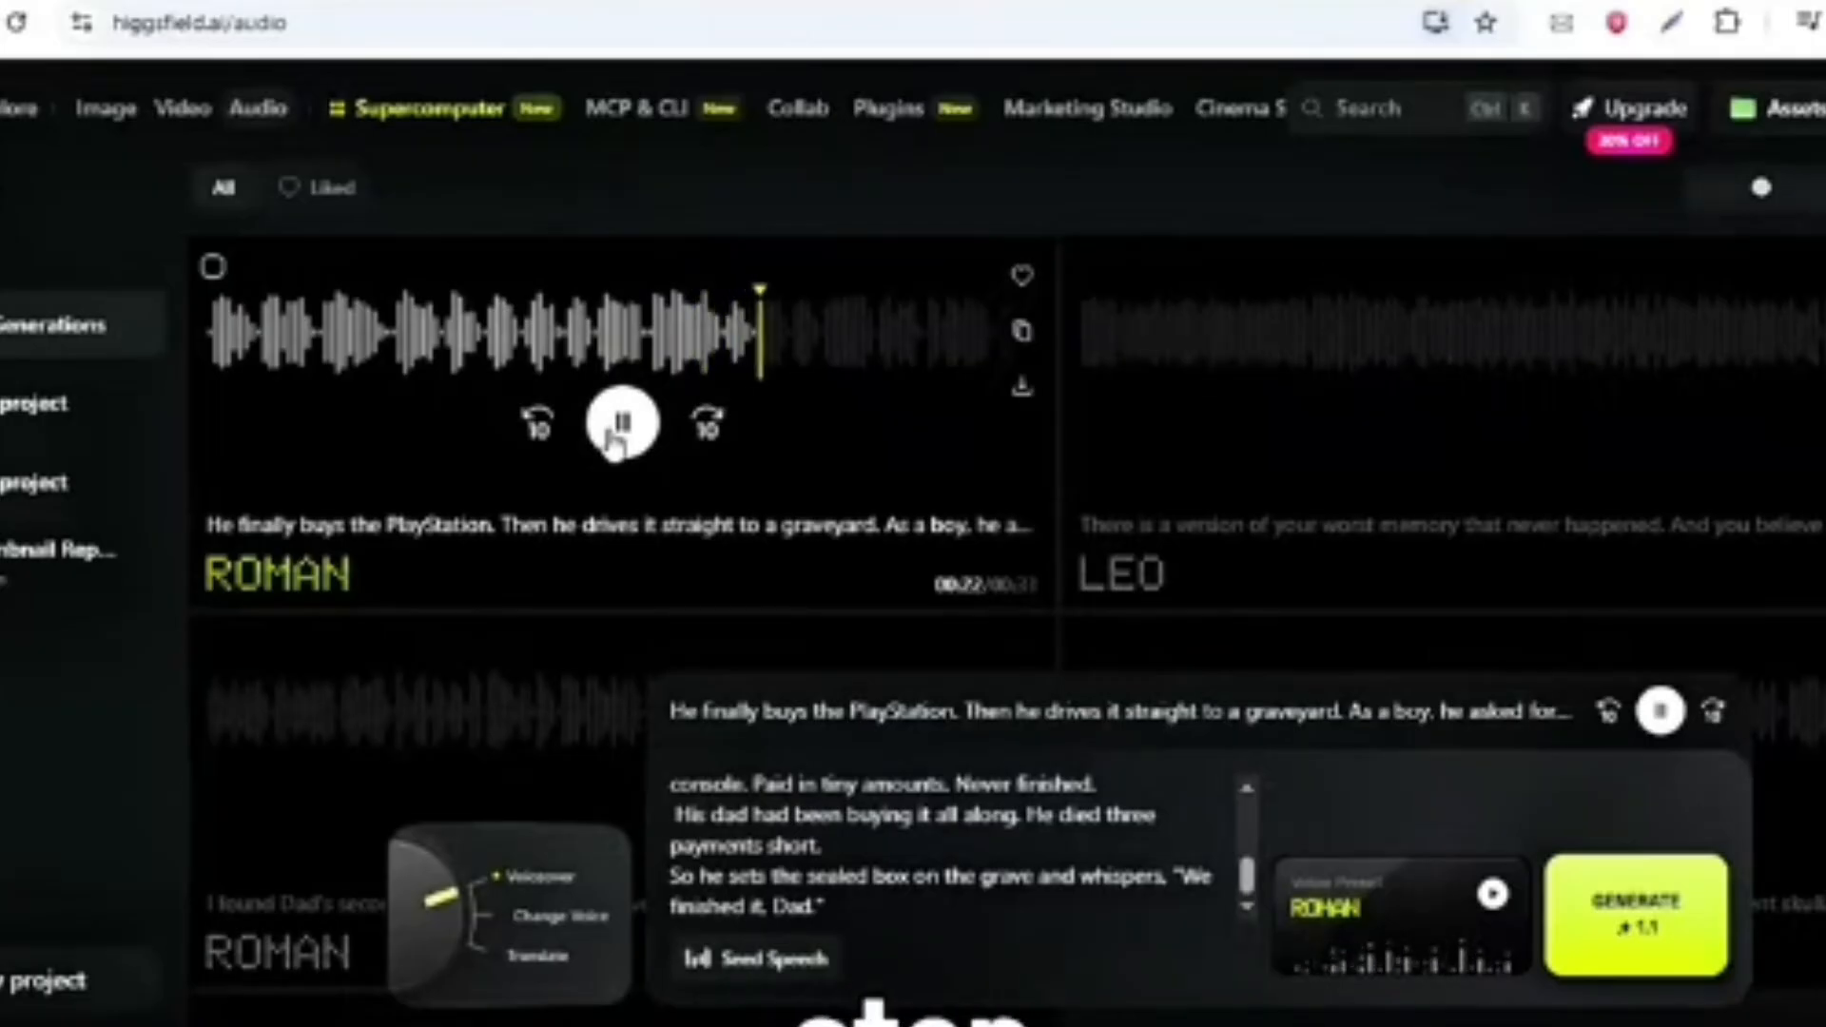
pyautogui.click(1023, 392)
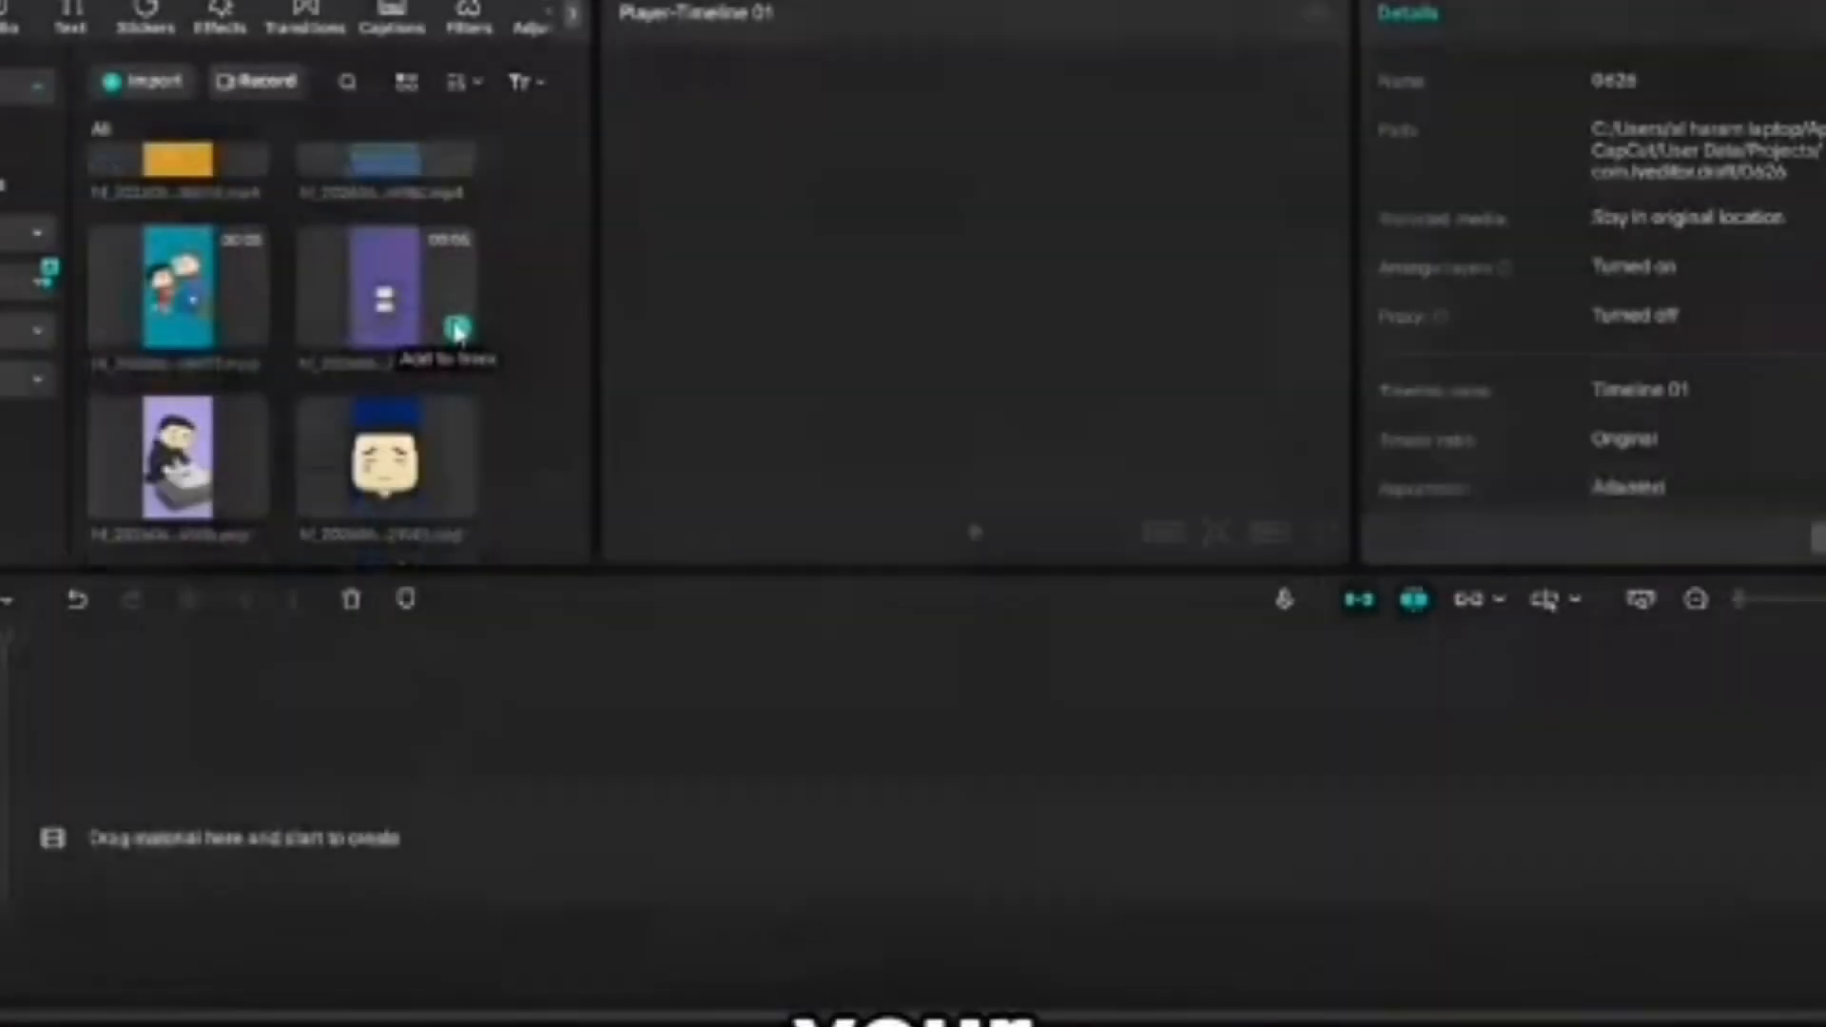
# - Switch to CapCut and add the purple gravestone clip to the timeline above the voiceover audio, playing it to check the timing
pyautogui.click(458, 329)
pyautogui.click(1765, 600)
pyautogui.scroll(-4, 381, 361)
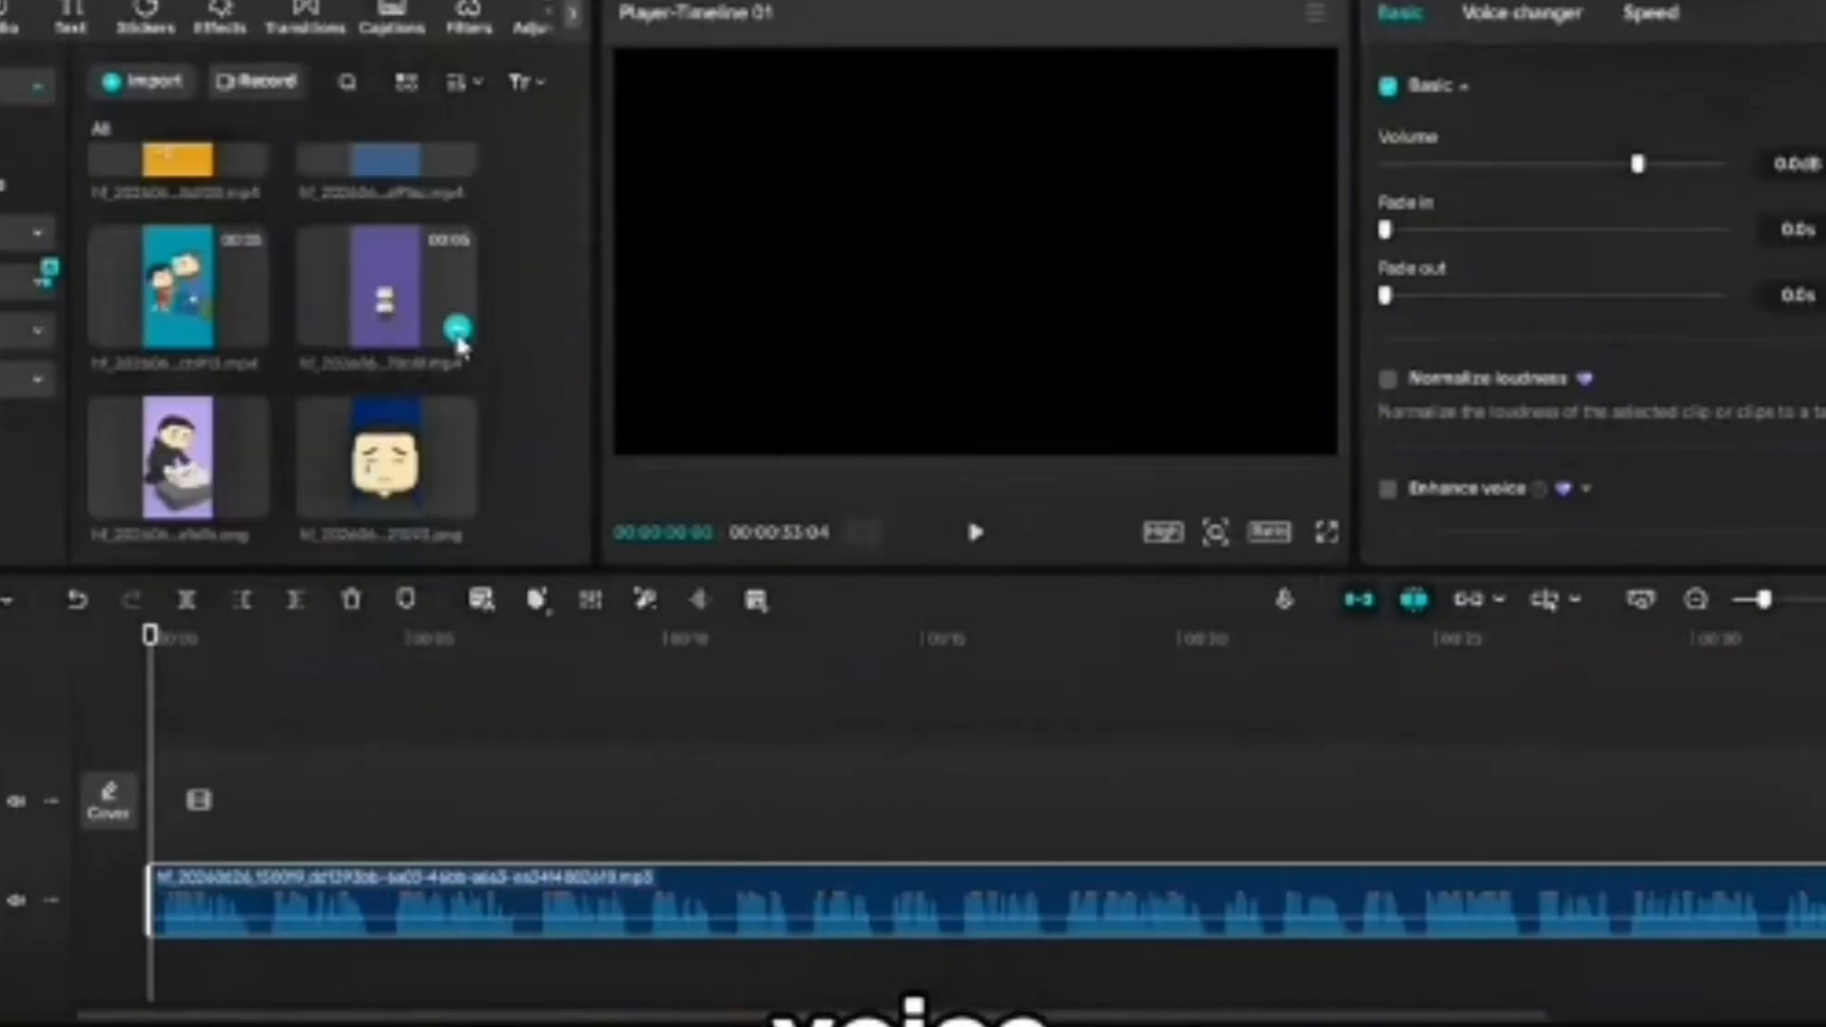
pyautogui.click(458, 329)
pyautogui.press('space')
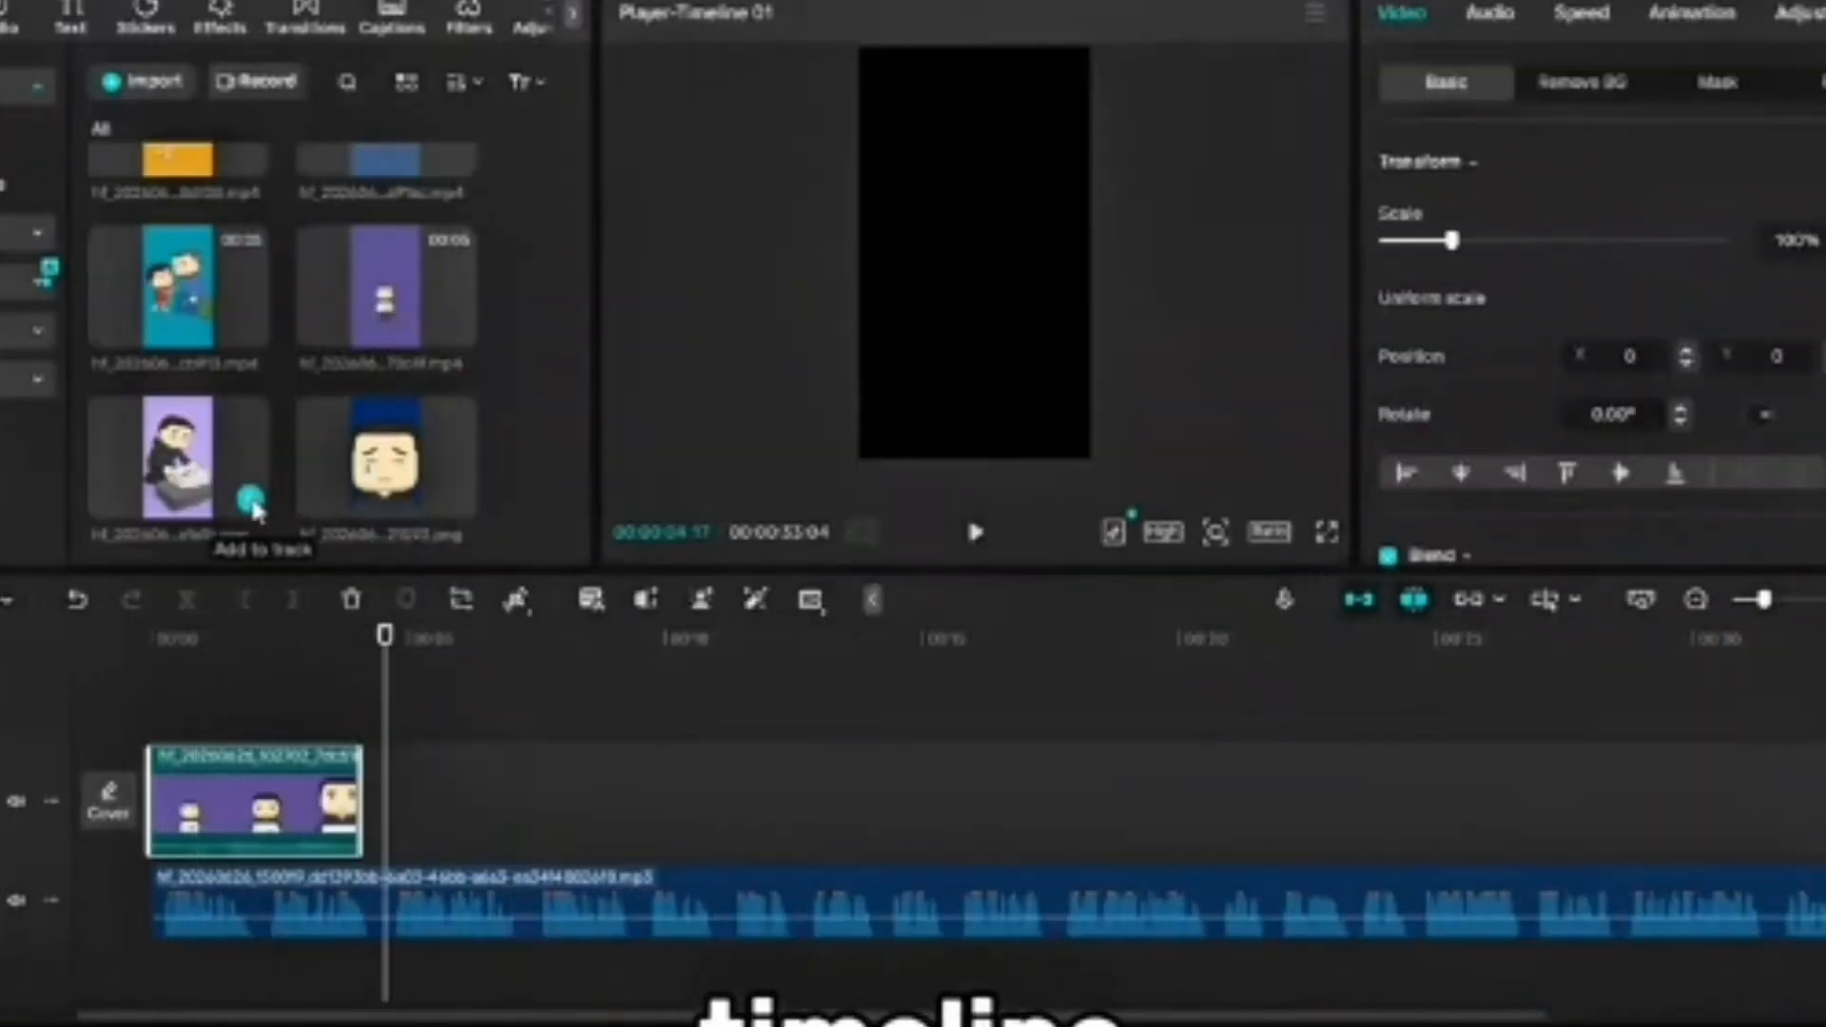
# - Add the purple still image of the seated man after the first clip and trim both to match the narration
pyautogui.click(252, 502)
pyautogui.click(989, 533)
pyautogui.moveTo(390, 726); pyautogui.dragTo(324, 728)
pyautogui.moveTo(357, 807); pyautogui.dragTo(329, 807)
pyautogui.moveTo(576, 815); pyautogui.dragTo(475, 804)
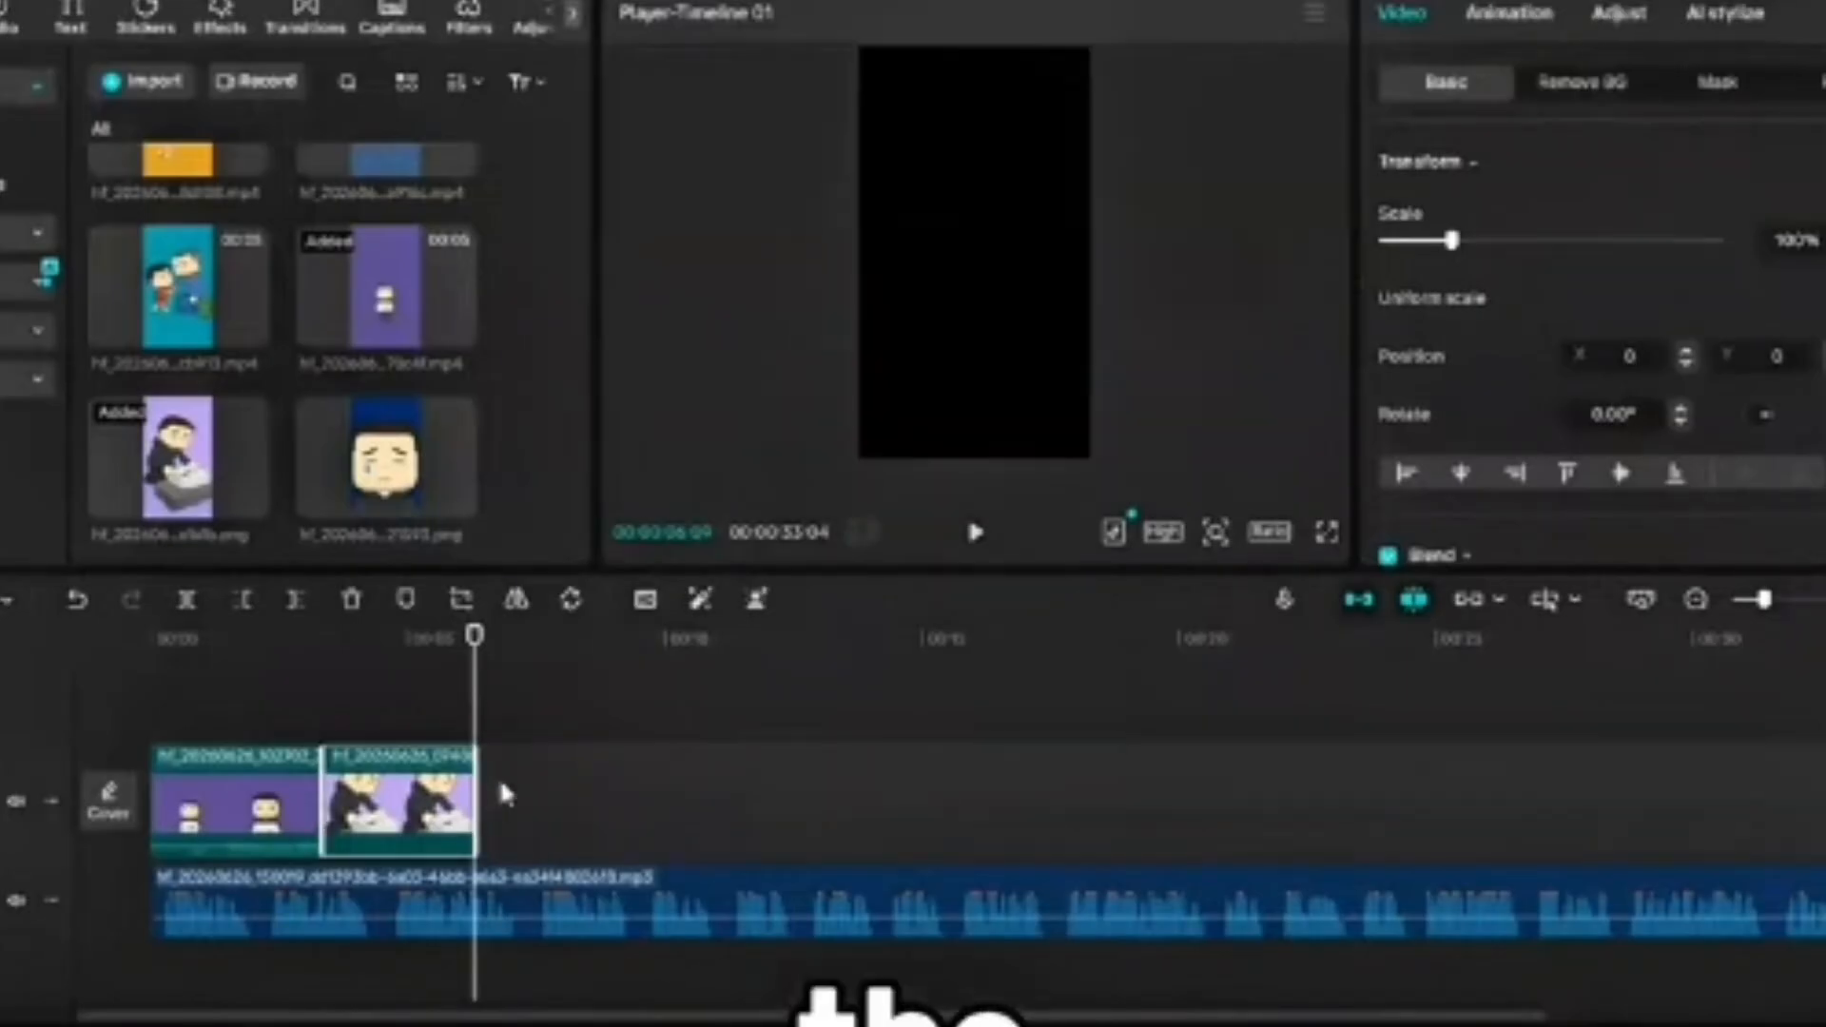
# - Add the teal clip of the father and child to the timeline and lower its volume nearly to silence
pyautogui.click(252, 330)
pyautogui.click(462, 687)
pyautogui.click(976, 532)
pyautogui.click(976, 533)
pyautogui.click(589, 806)
pyautogui.click(1490, 13)
pyautogui.moveTo(1638, 241); pyautogui.dragTo(1398, 243)
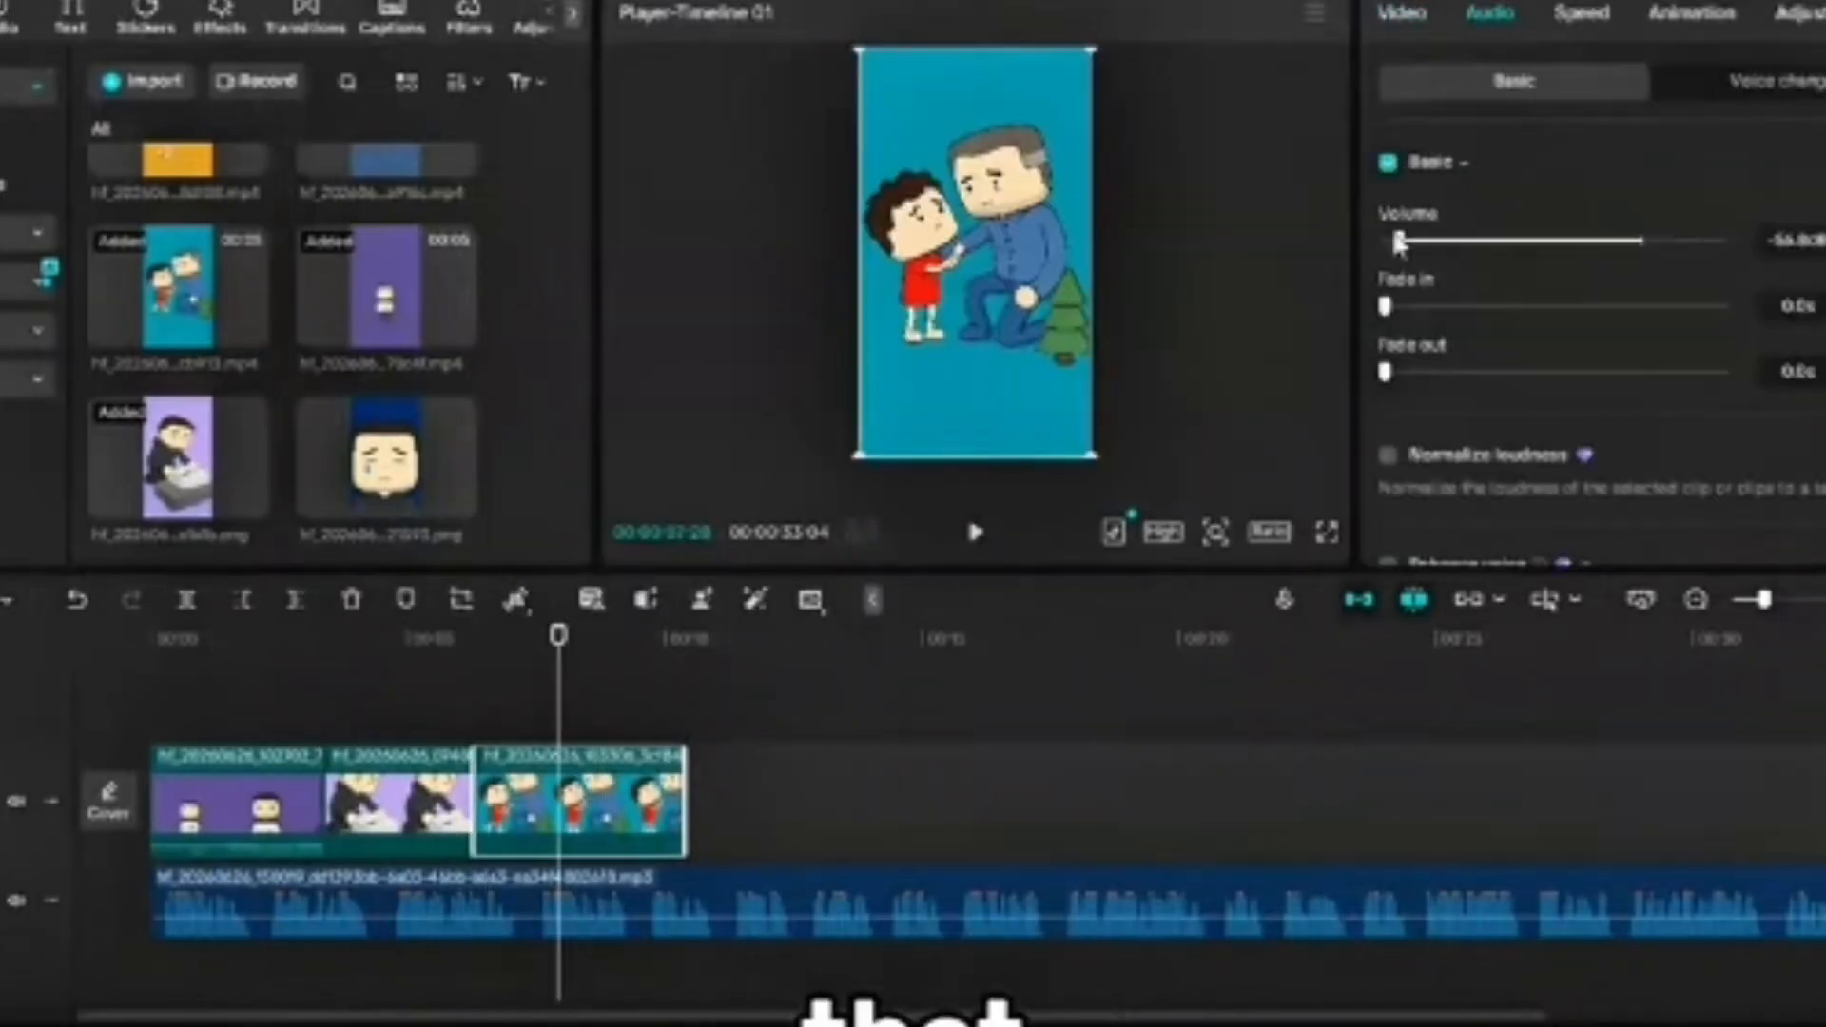
# - Add the blue clip of the man sitting on a chair after the teal clip and play the sequence
pyautogui.click(975, 532)
pyautogui.click(975, 533)
pyautogui.scroll(2, 297, 481)
pyautogui.click(462, 297)
pyautogui.click(680, 727)
pyautogui.click(976, 533)
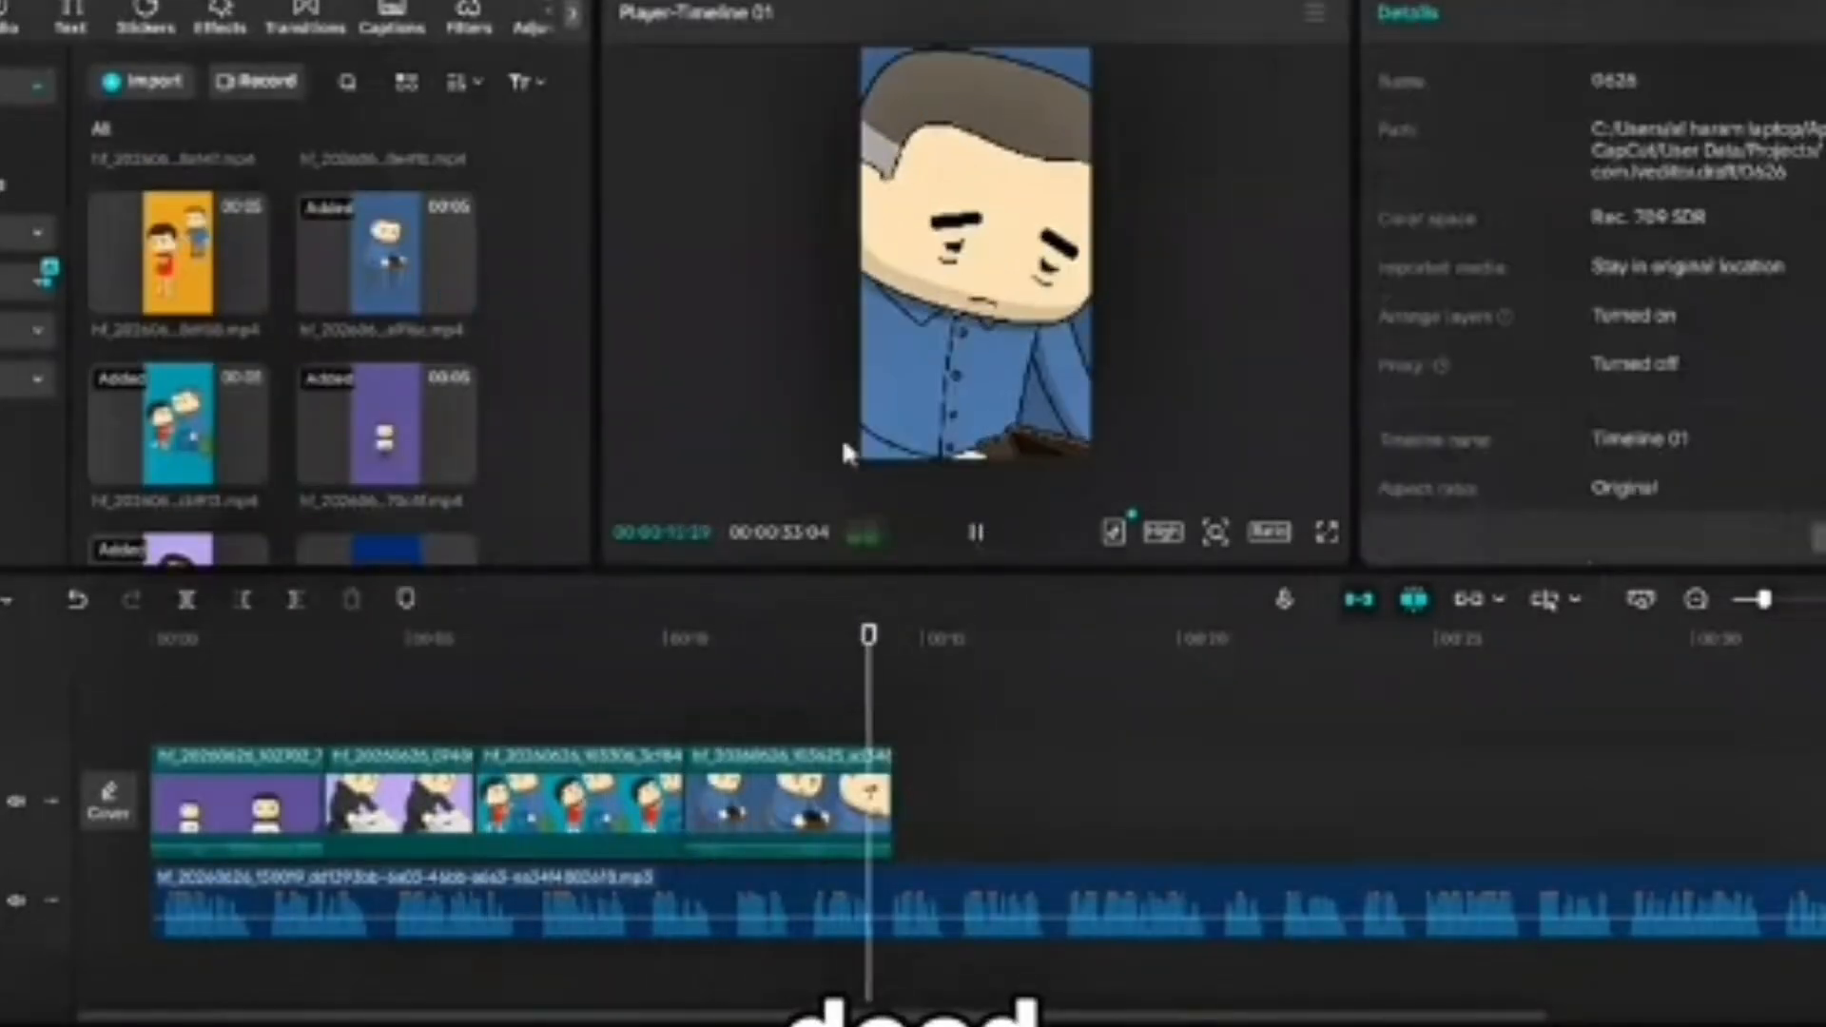
# - Add the orange clip and the black-background clip to the end of the video track, playing the narration to check the timing
pyautogui.click(254, 297)
pyautogui.click(899, 723)
pyautogui.press('space')
pyautogui.scroll(2, 415, 380)
pyautogui.click(459, 400)
pyautogui.click(1037, 740)
pyautogui.press('space')
pyautogui.press('space')
pyautogui.scroll(-3, 437, 504)
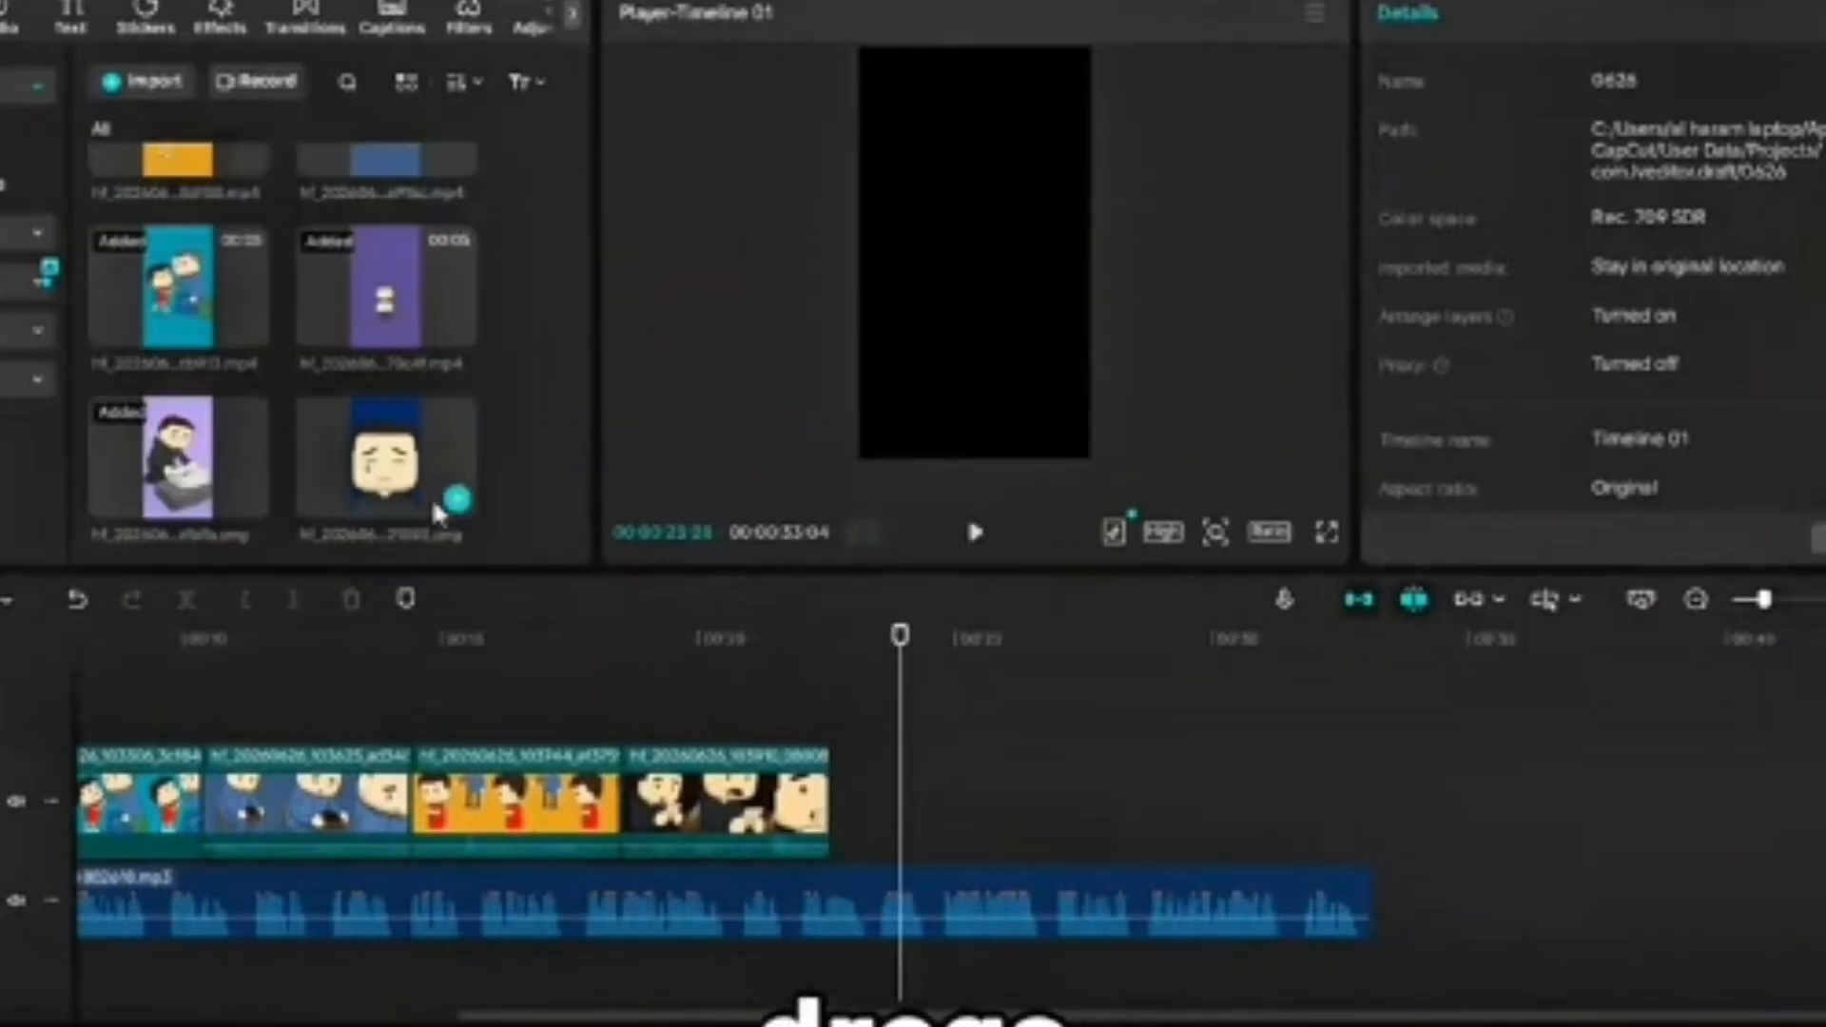
# - Restore the first clip's full length, delete the purple still image after it, and play the sequence
pyautogui.click(399, 803)
pyautogui.moveTo(322, 803); pyautogui.dragTo(358, 803)
pyautogui.click(433, 803)
pyautogui.press('Delete')
pyautogui.click(161, 686)
pyautogui.click(976, 535)
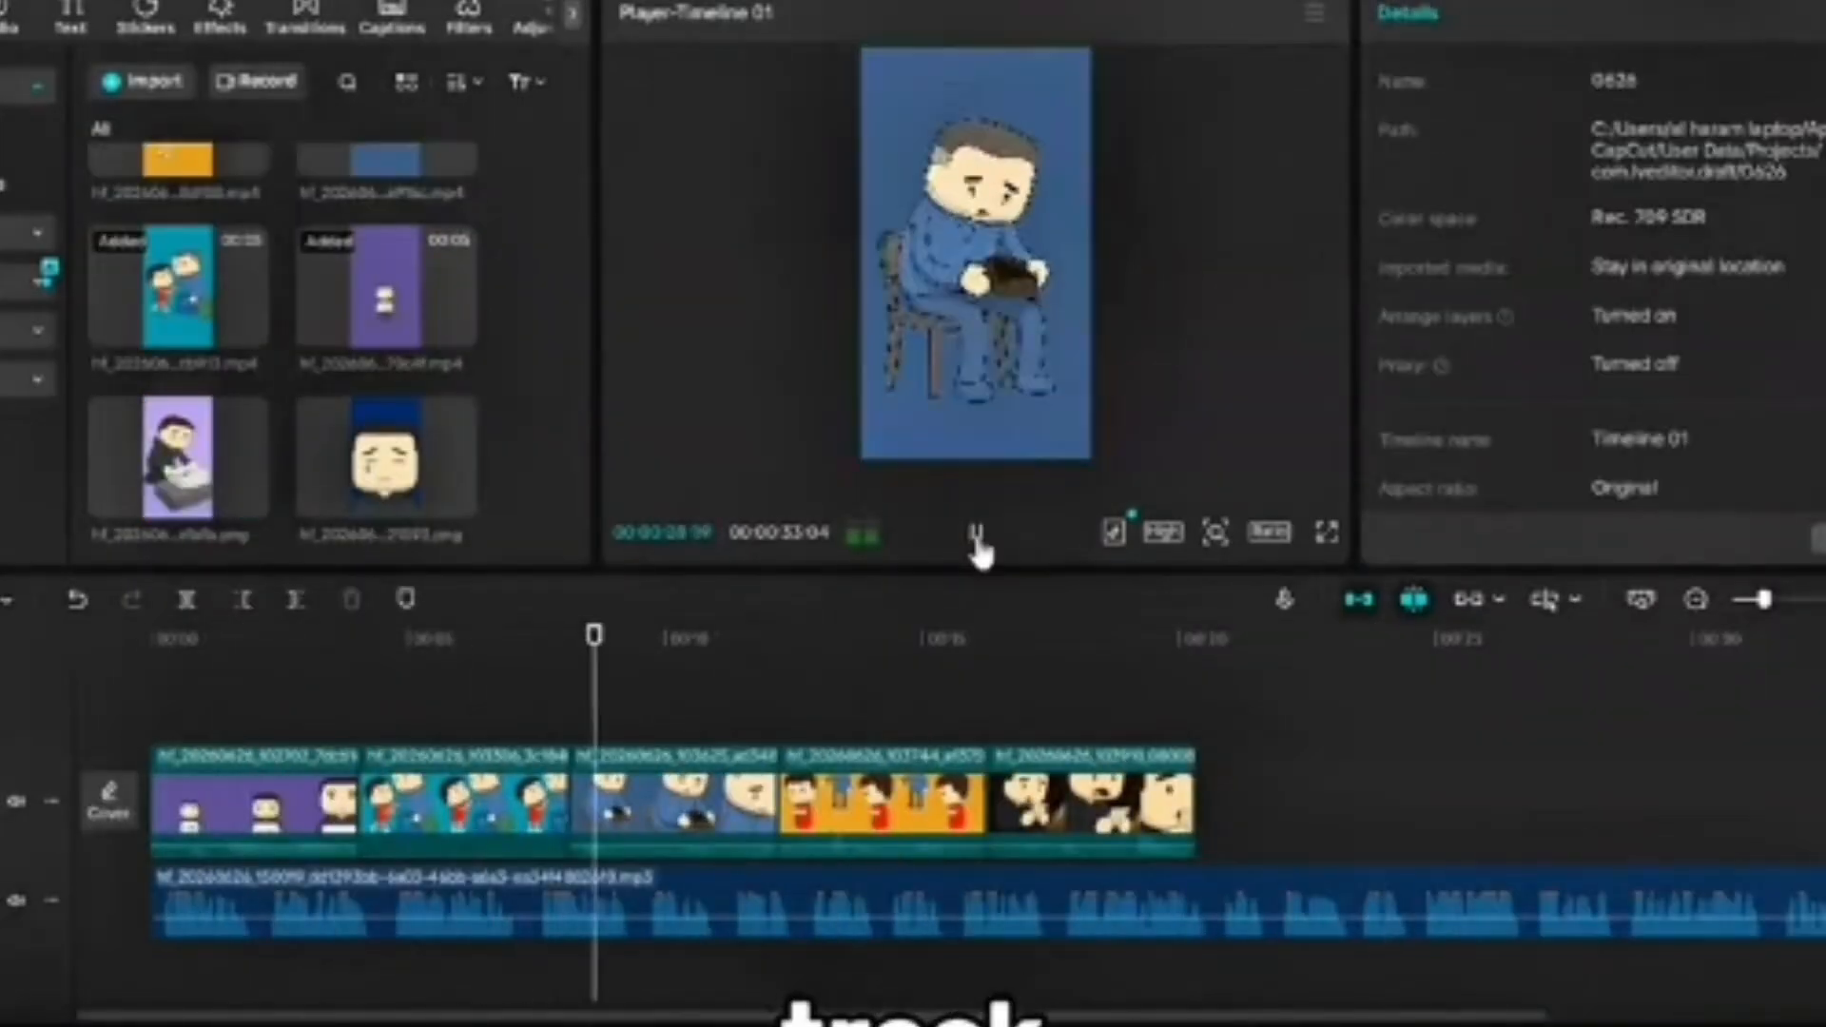
# - Slow the teal father-and-child clip to 0.54x speed and play the sequence against the voiceover
pyautogui.click(431, 803)
pyautogui.click(1581, 14)
pyautogui.moveTo(1460, 205); pyautogui.dragTo(1418, 207)
pyautogui.click(372, 803)
pyautogui.click(977, 535)
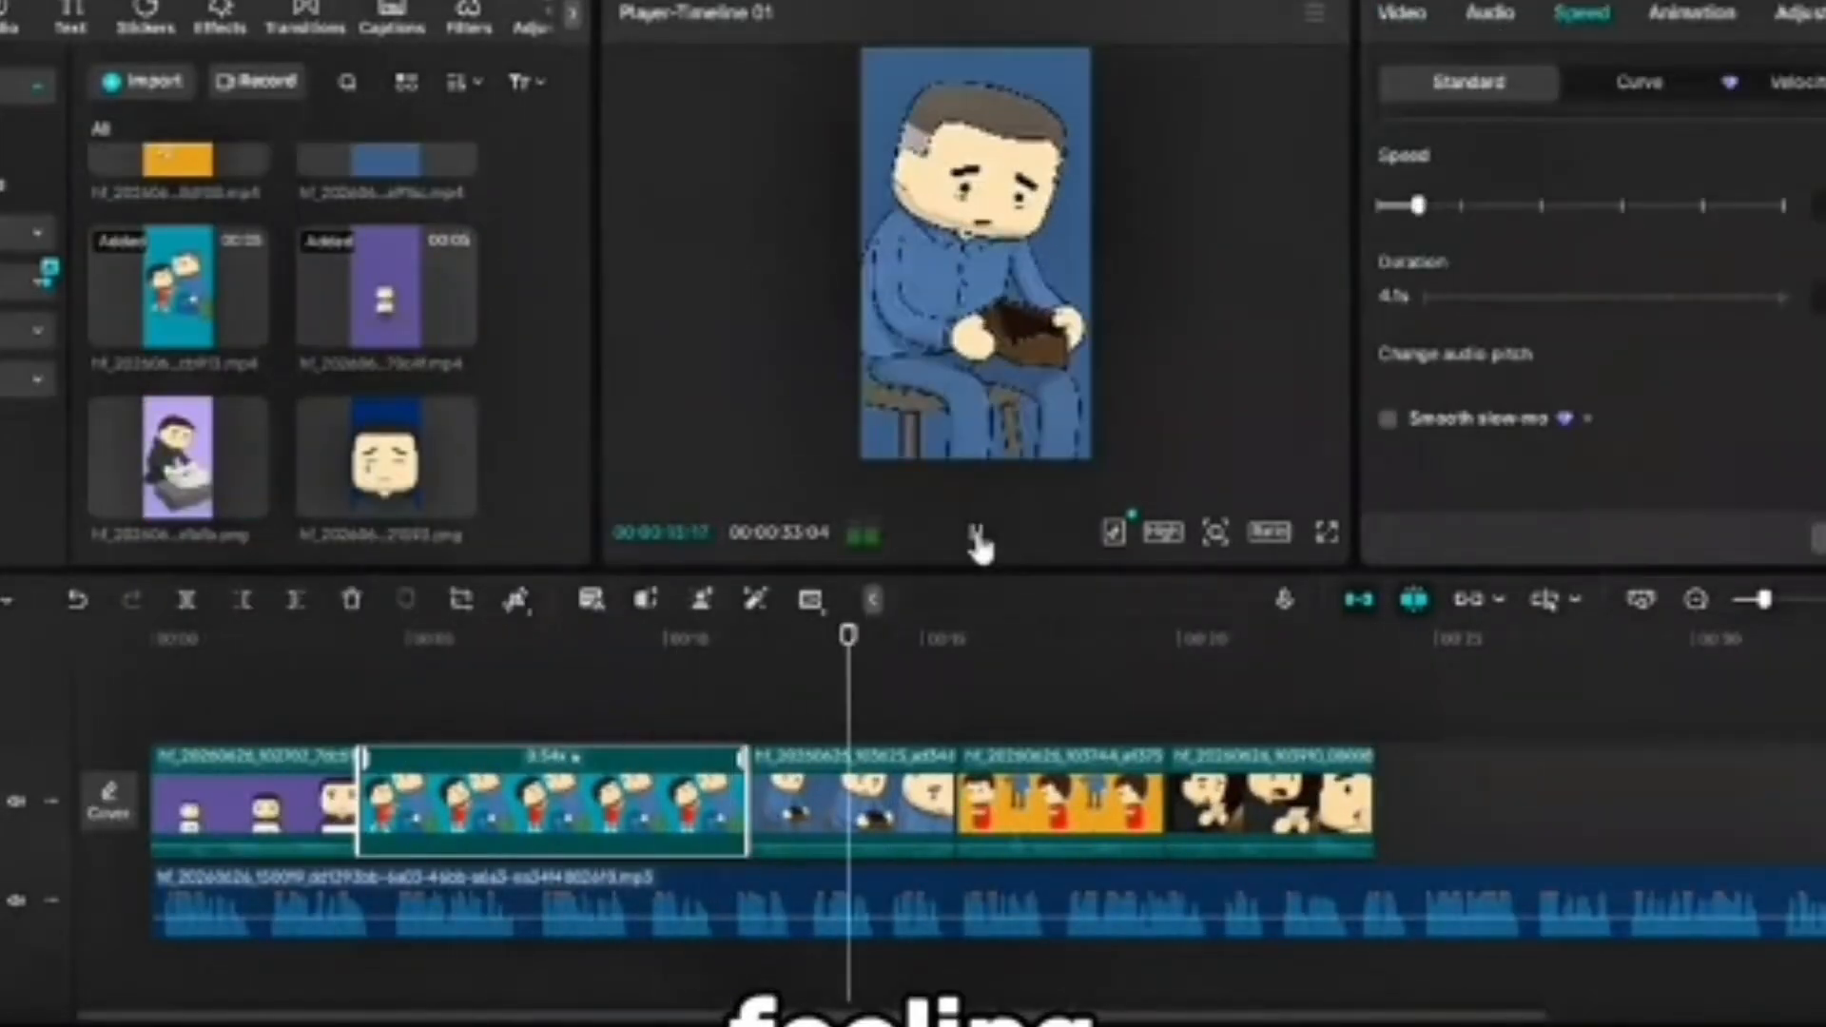
# - Apply the Fade Scan transition to all clips and export the video 0626 as a 1080P, 30fps mp4
pyautogui.hscroll(5, 948, 710)
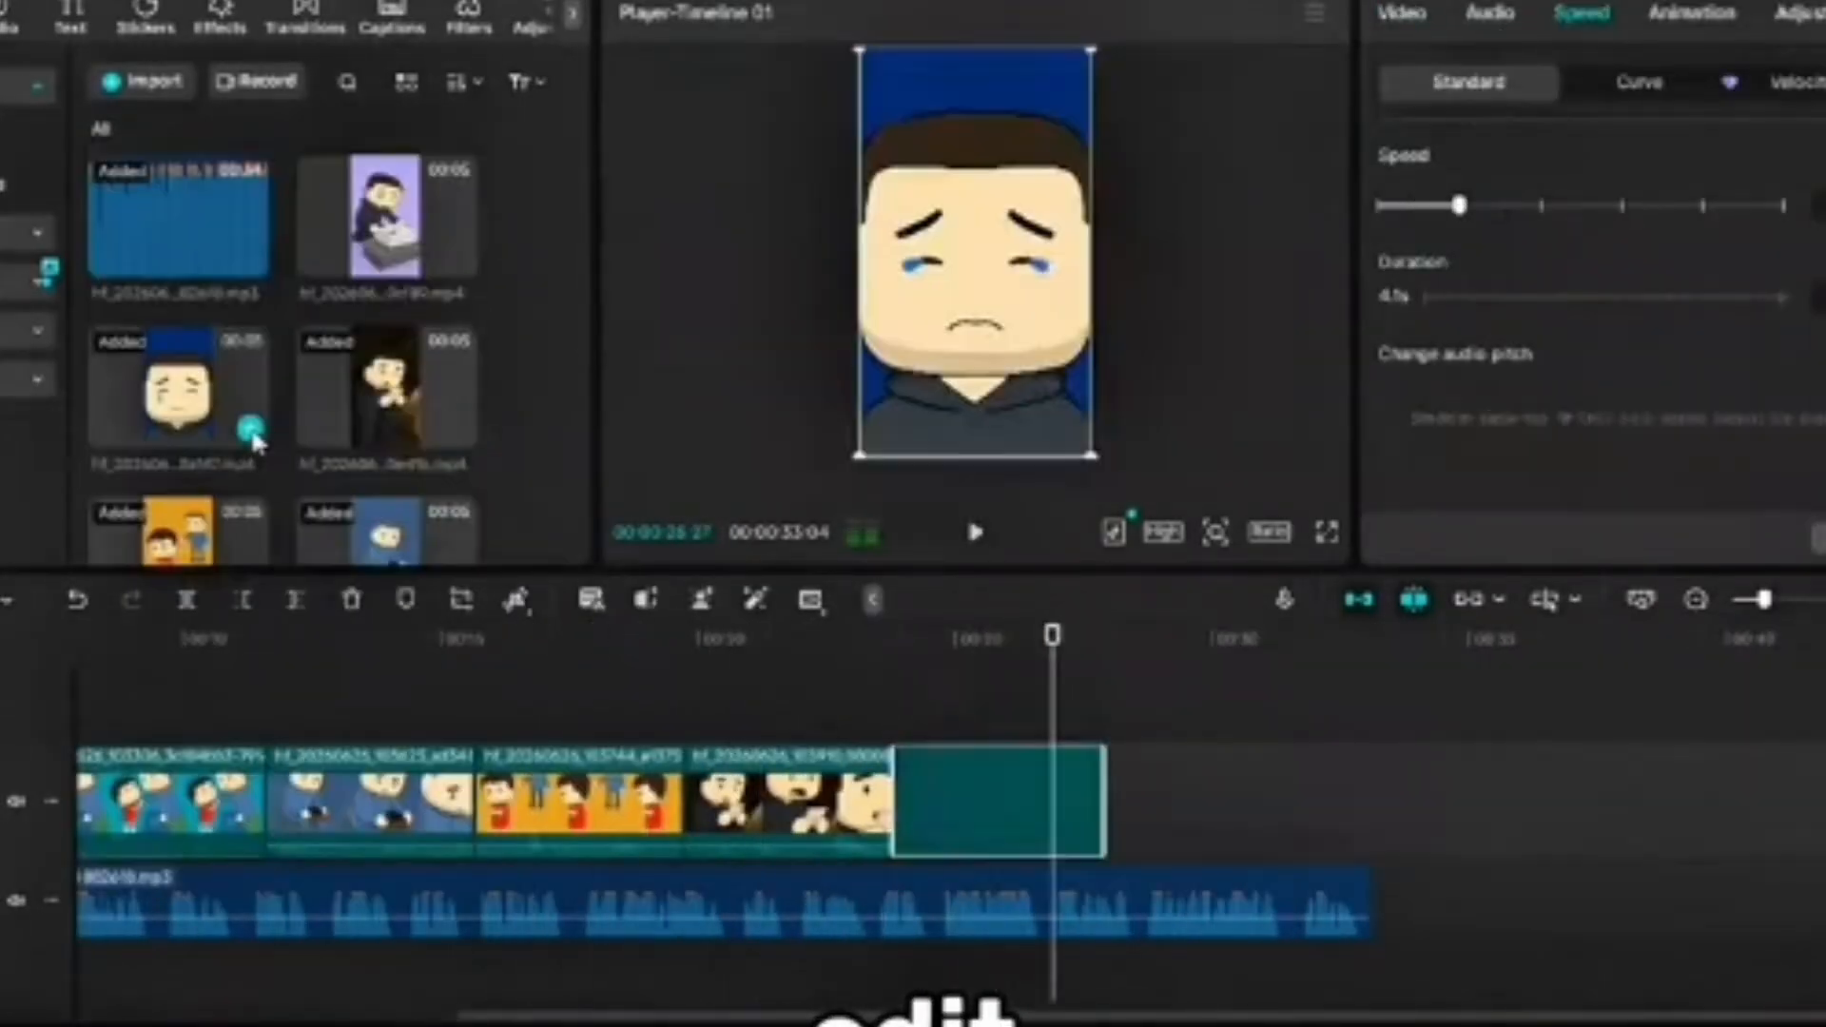
pyautogui.click(1006, 700)
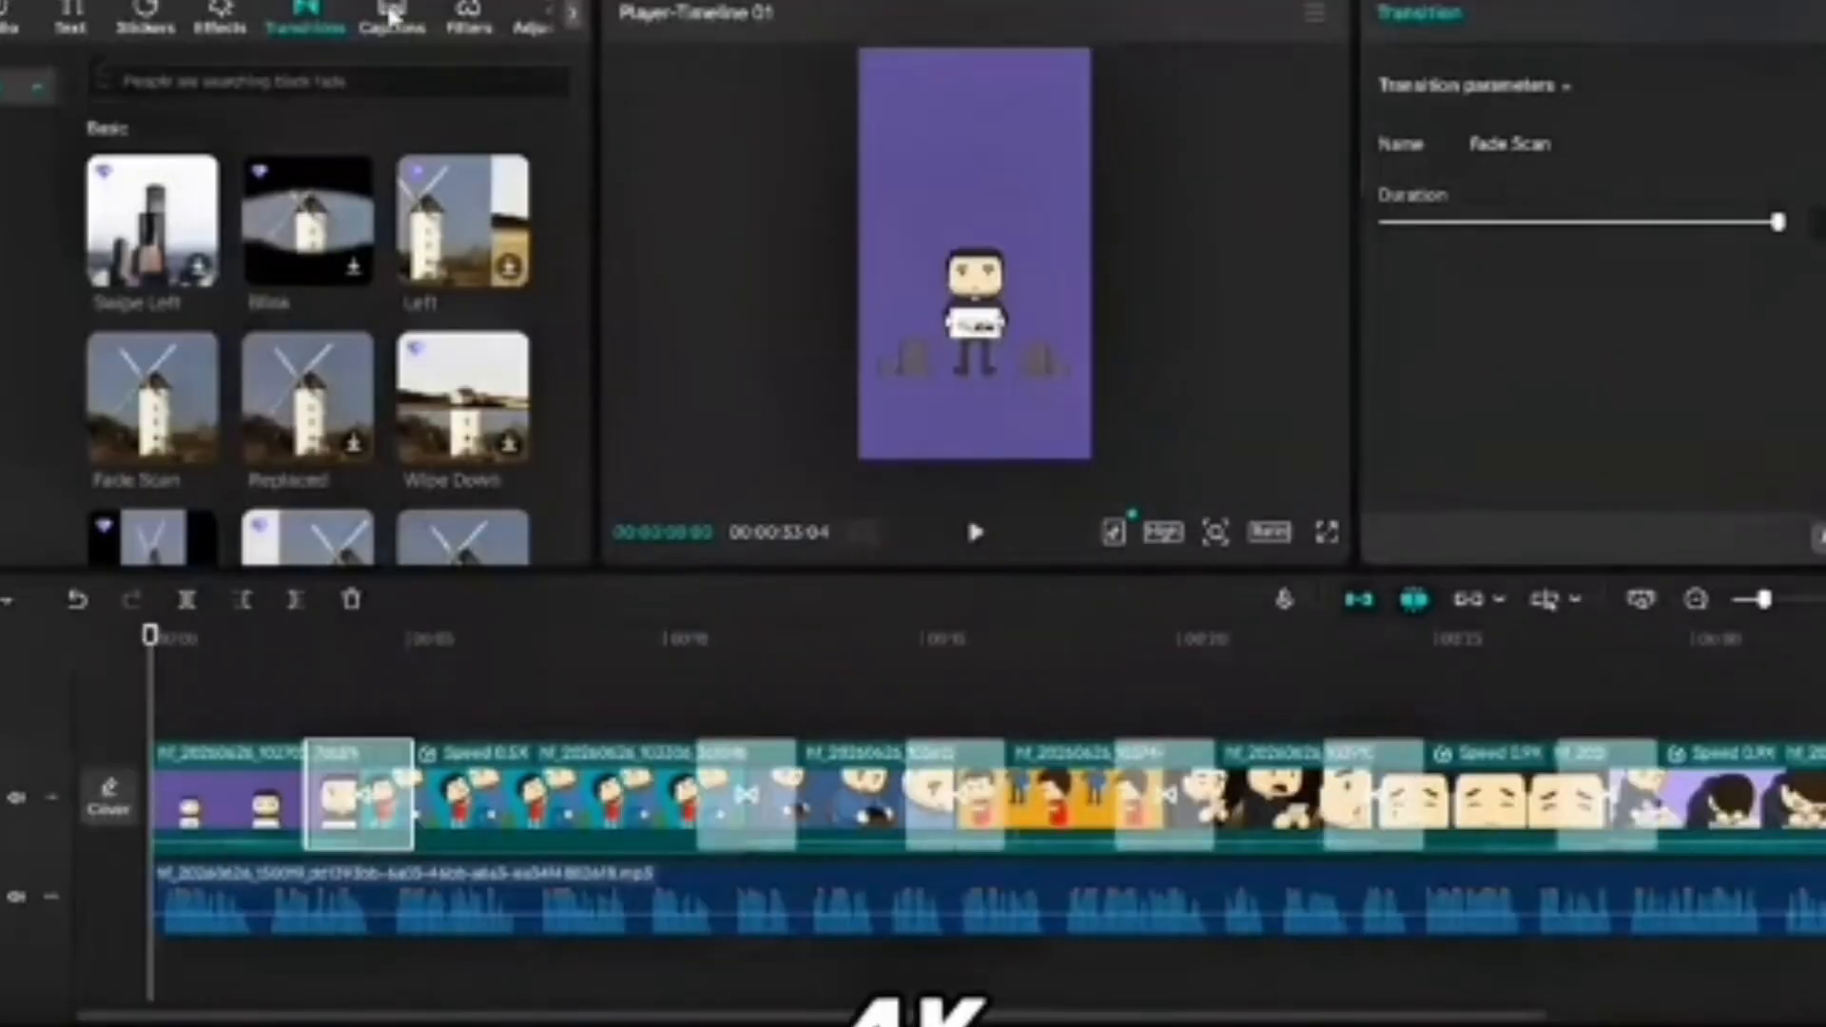
pyautogui.click(391, 13)
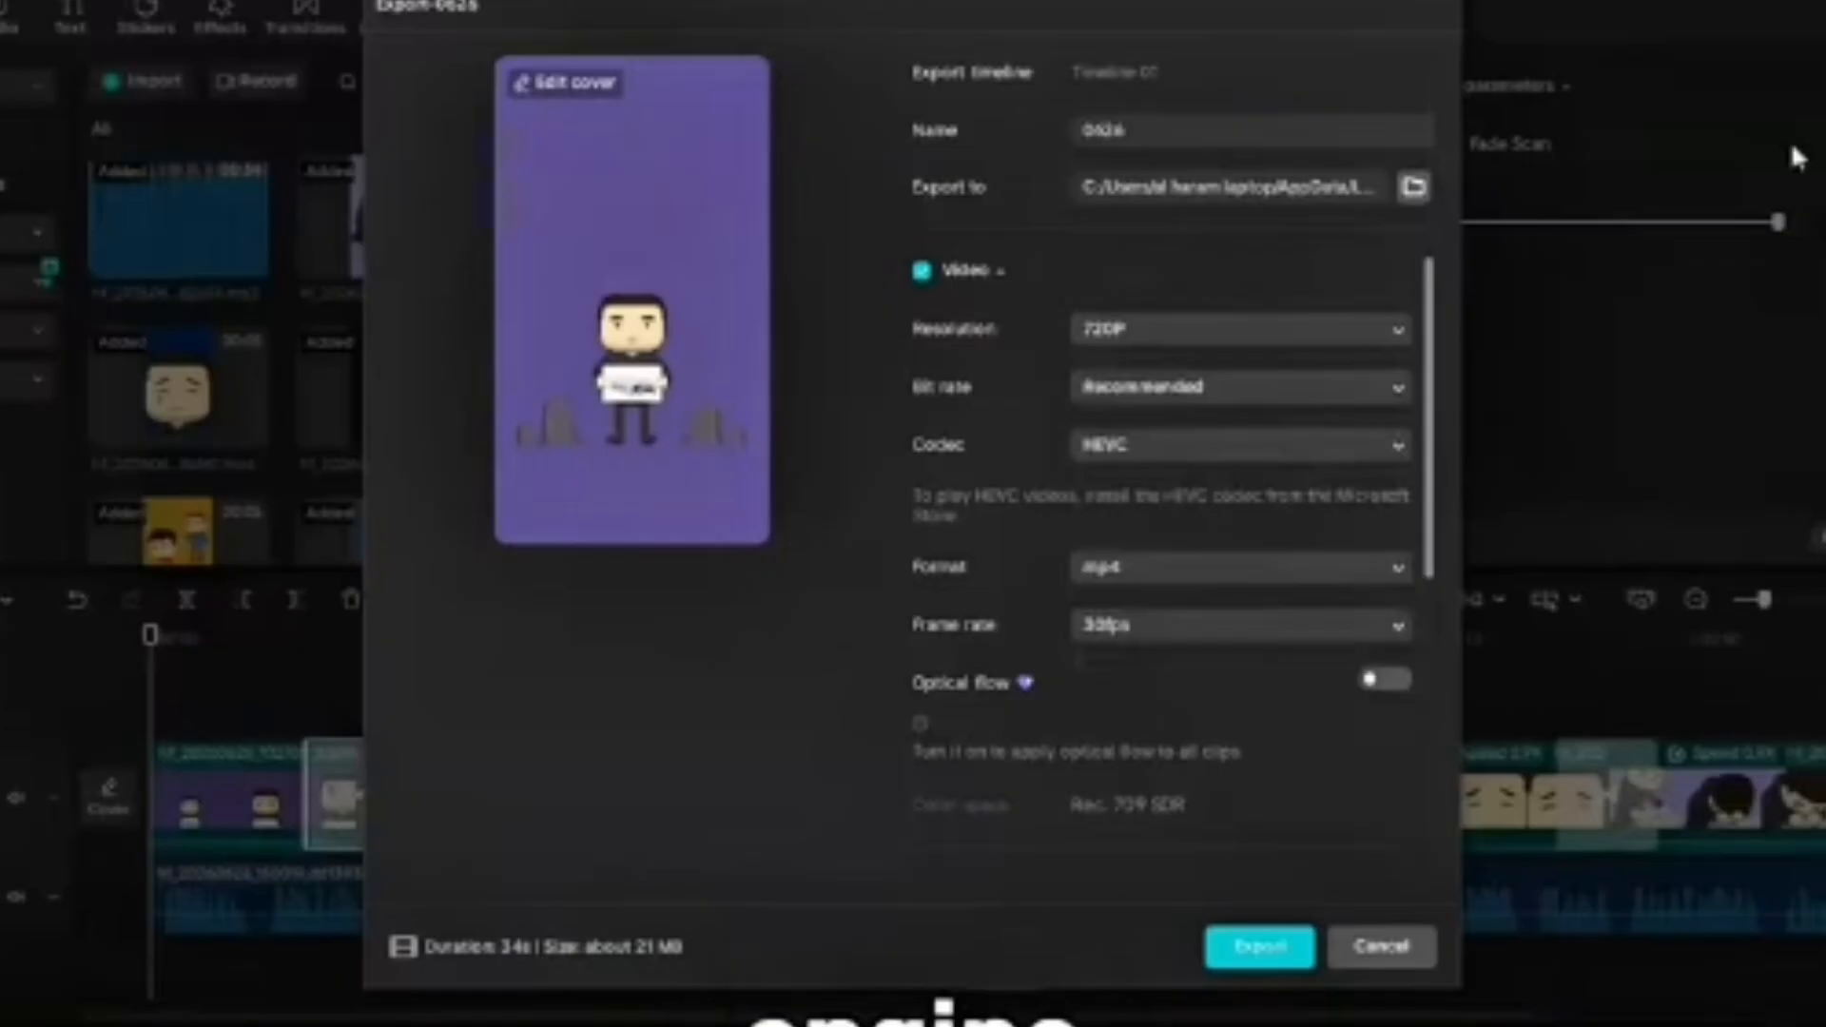
pyautogui.click(1254, 946)
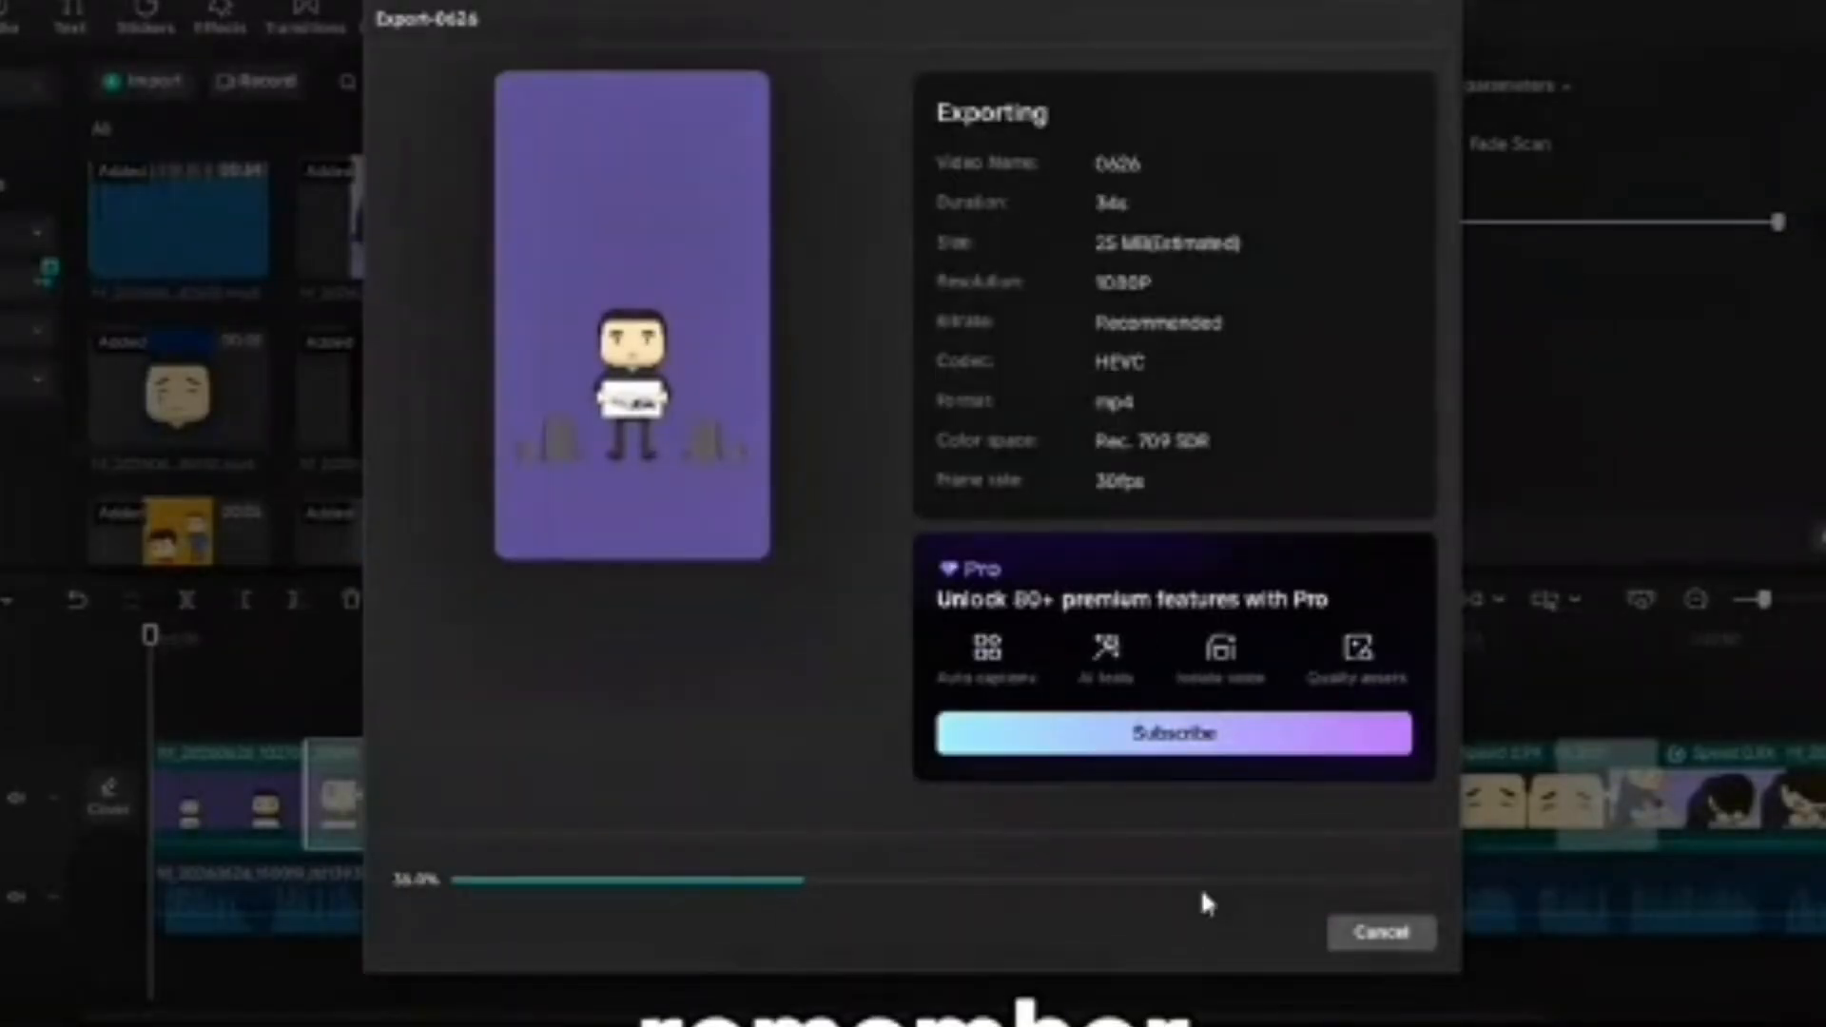